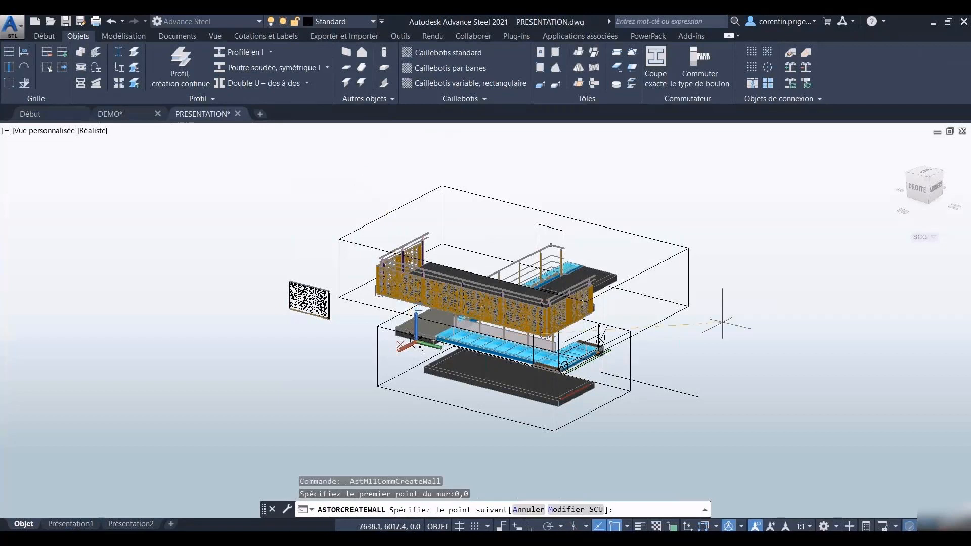
# - Draw a straight wall segment 8000 mm long from the origin along the Y axis with ortho on
pyautogui.press('F8')
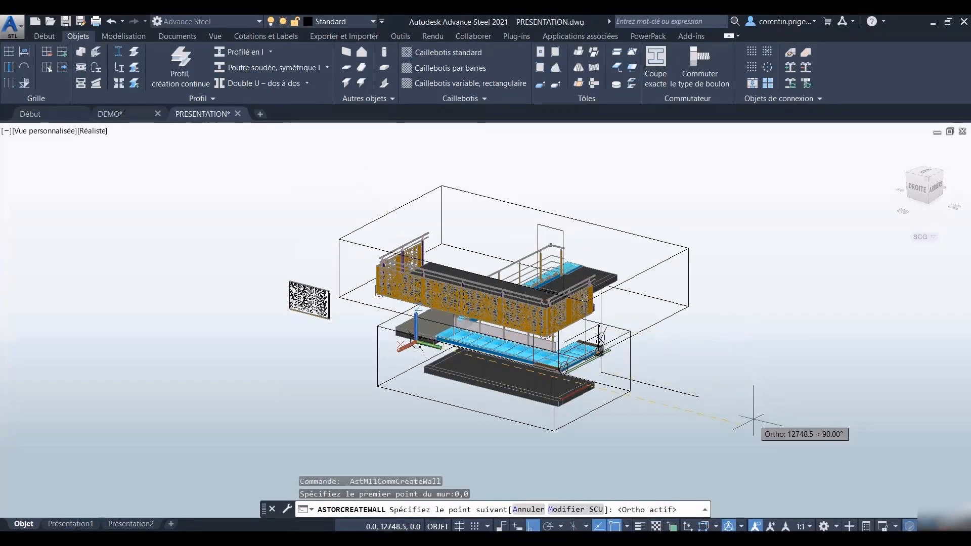
pyautogui.write('8000')
pyautogui.press('Return')
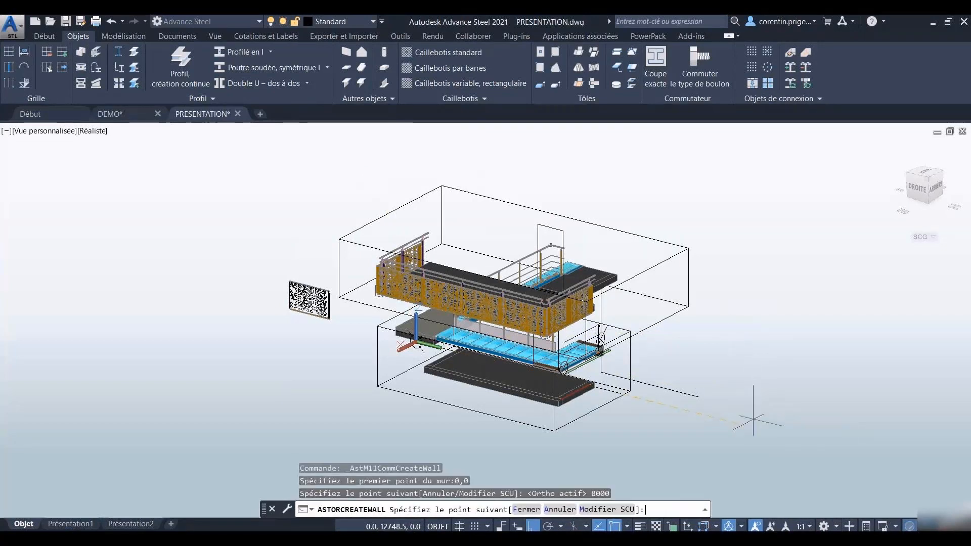
pyautogui.press('Return')
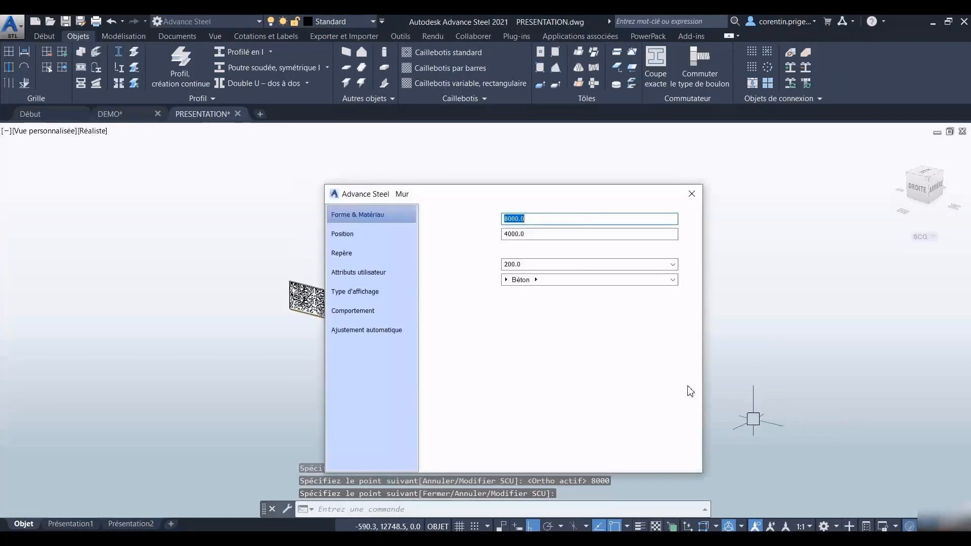
# - Set the new wall's height to 6000 mm and its material to concrete grade C12/15
pyautogui.click(542, 234)
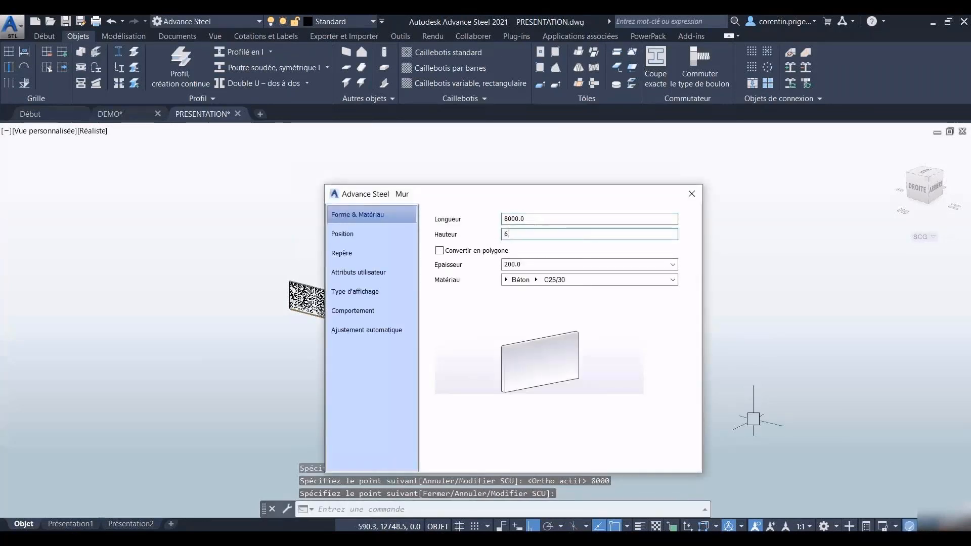
pyautogui.write('6000')
pyautogui.press('Return')
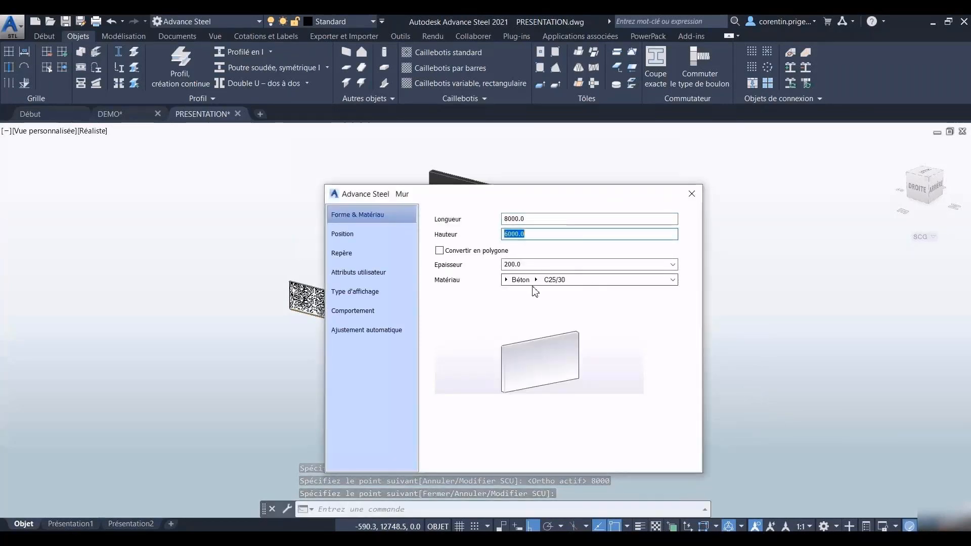
pyautogui.click(536, 280)
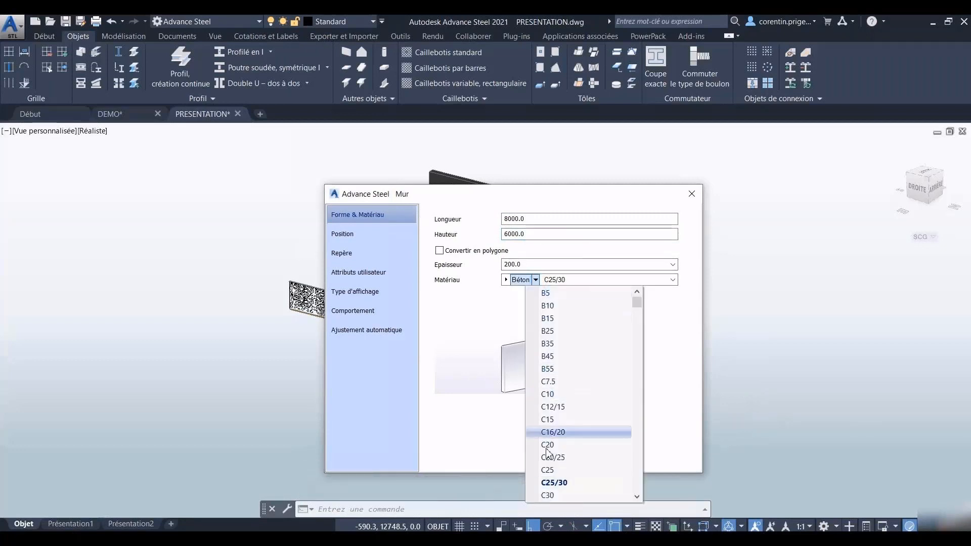
pyautogui.click(551, 407)
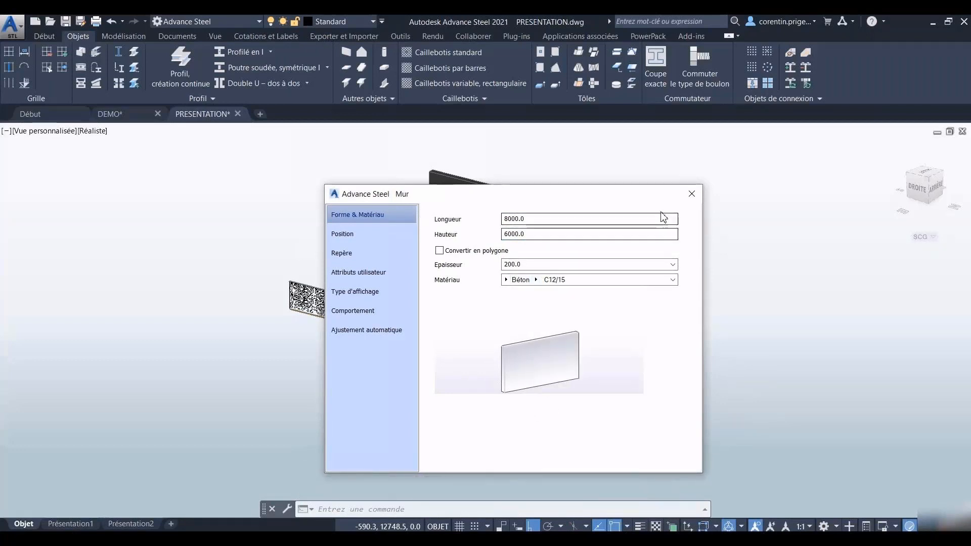
pyautogui.click(691, 193)
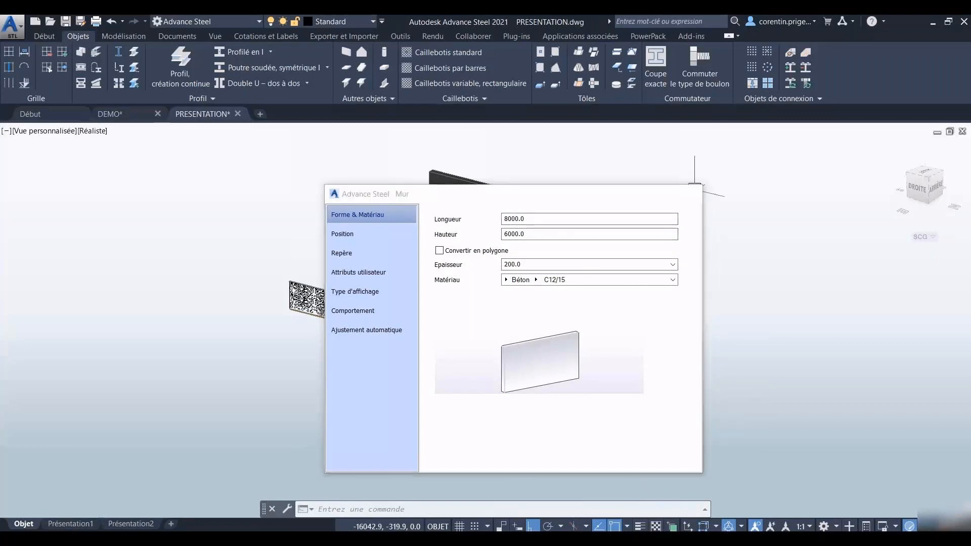
# - Display the model in the Filaire 2D visual style and bring up the Usinages tools of the Advance Steel tool palette
pyautogui.click(91, 131)
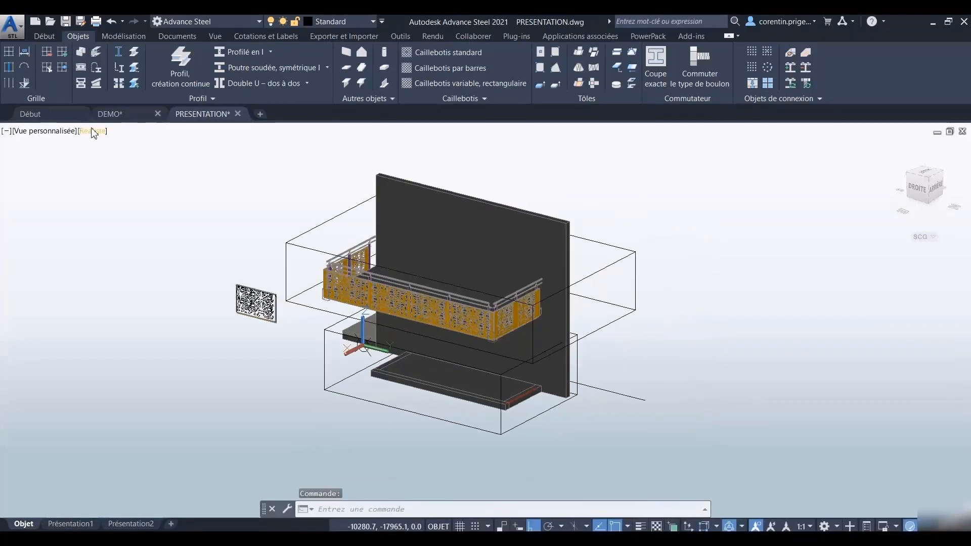
pyautogui.click(104, 158)
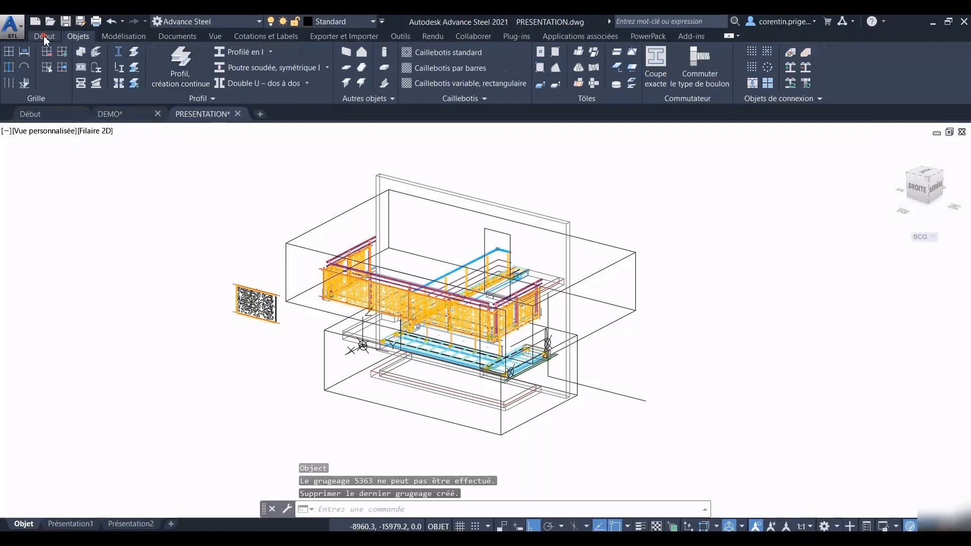
pyautogui.click(45, 36)
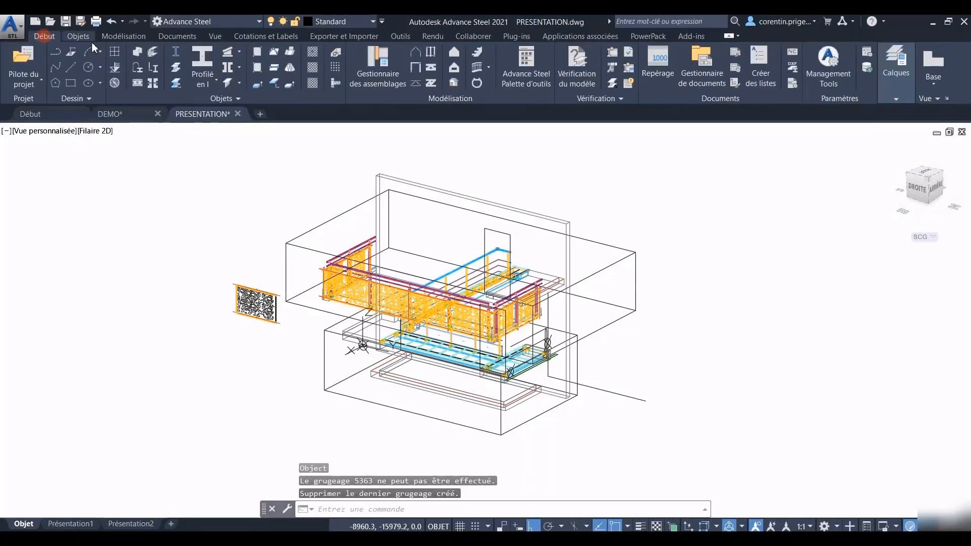
pyautogui.click(531, 65)
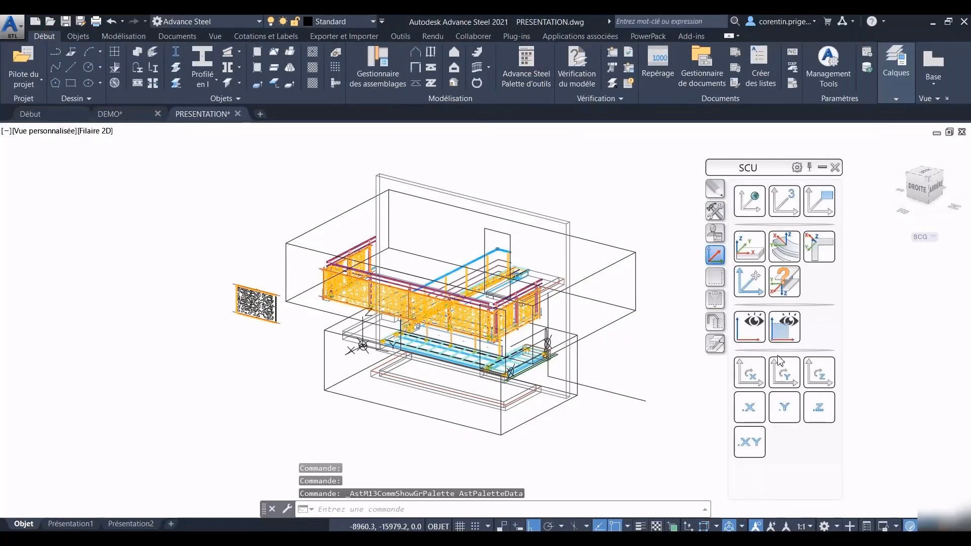
pyautogui.click(715, 345)
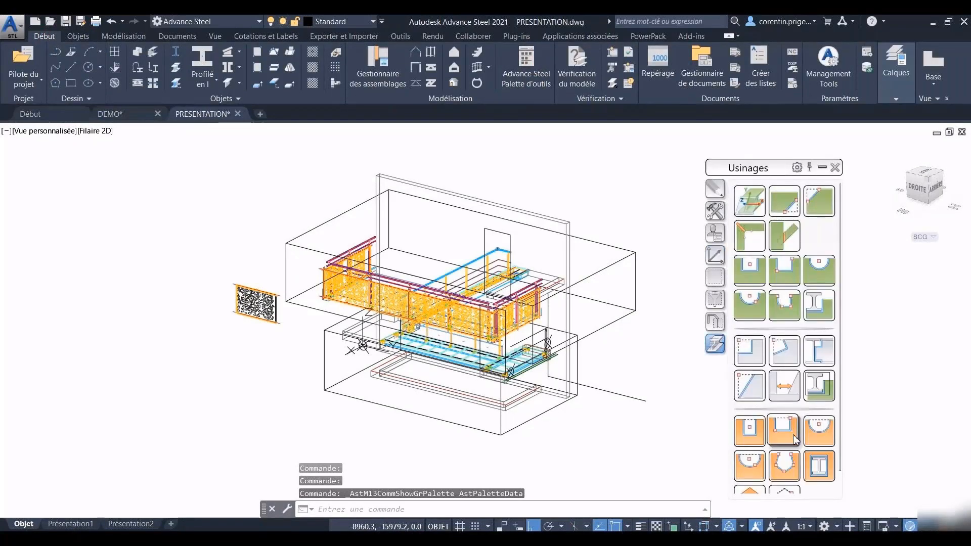
# - Cut two door openings in the wall with the inner contour tool, using the upper and lower door polylines as contours
pyautogui.click(791, 432)
pyautogui.click(560, 220)
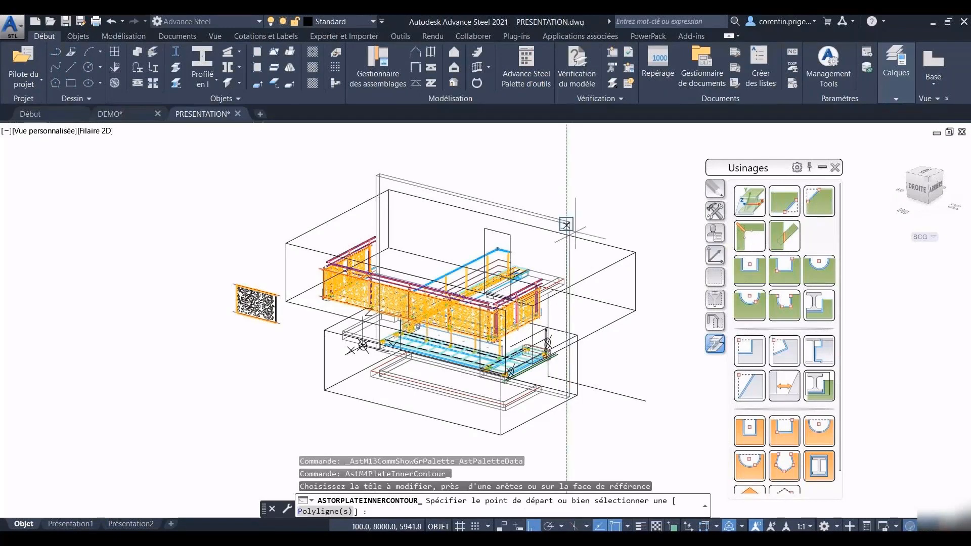
pyautogui.write('p')
pyautogui.press('Return')
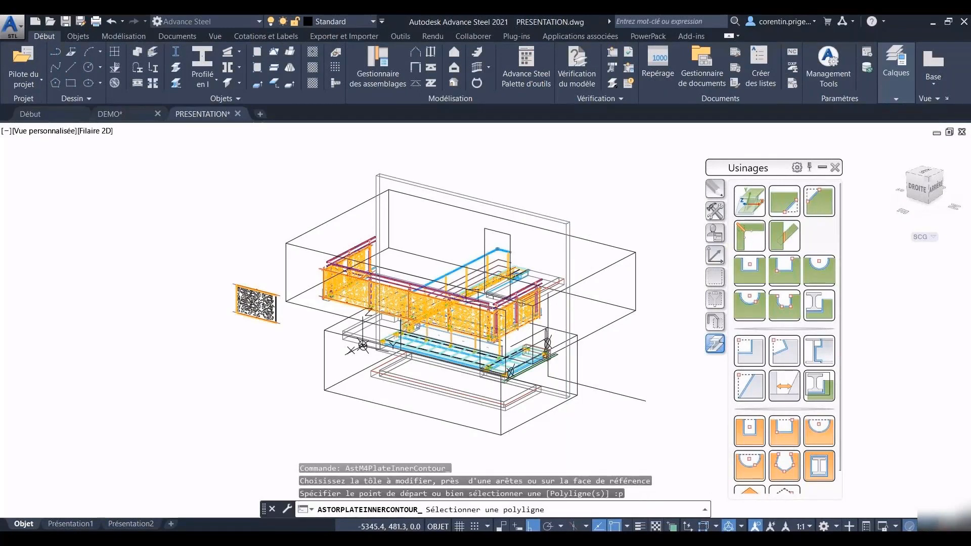
pyautogui.click(490, 232)
pyautogui.scroll(4, 498, 311)
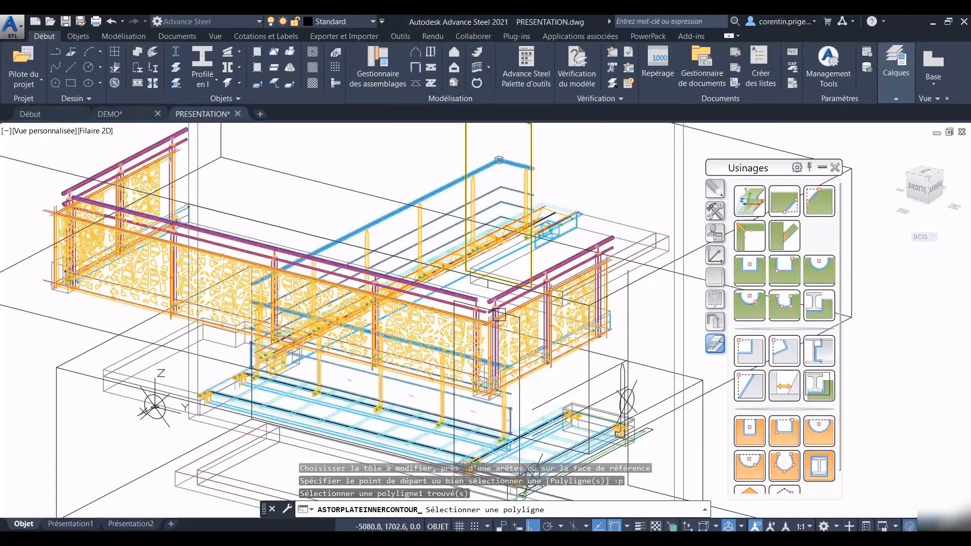
pyautogui.click(526, 392)
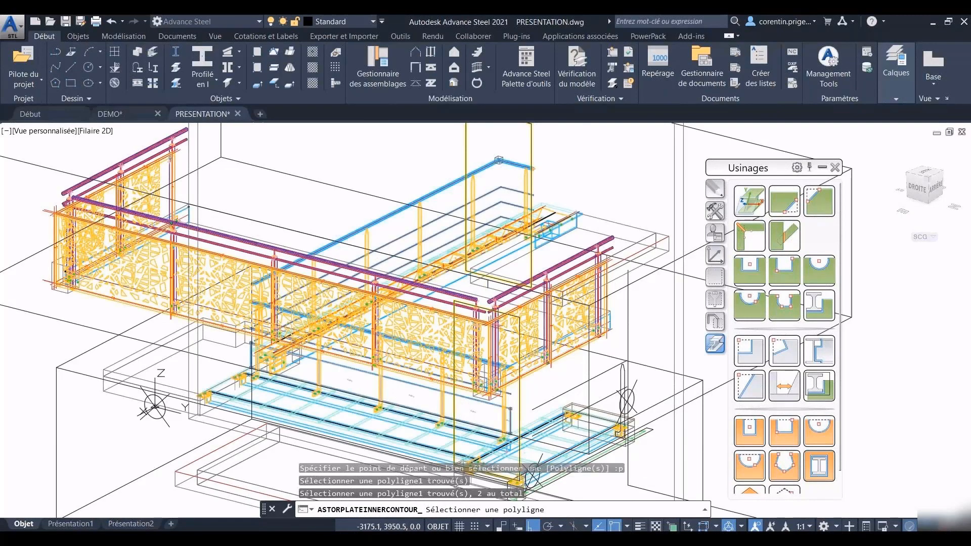
pyautogui.press('Return')
pyautogui.click(659, 193)
# - Return the model to the Réaliste visual style and view the wall openings from the staircase side
pyautogui.scroll(-3, 550, 258)
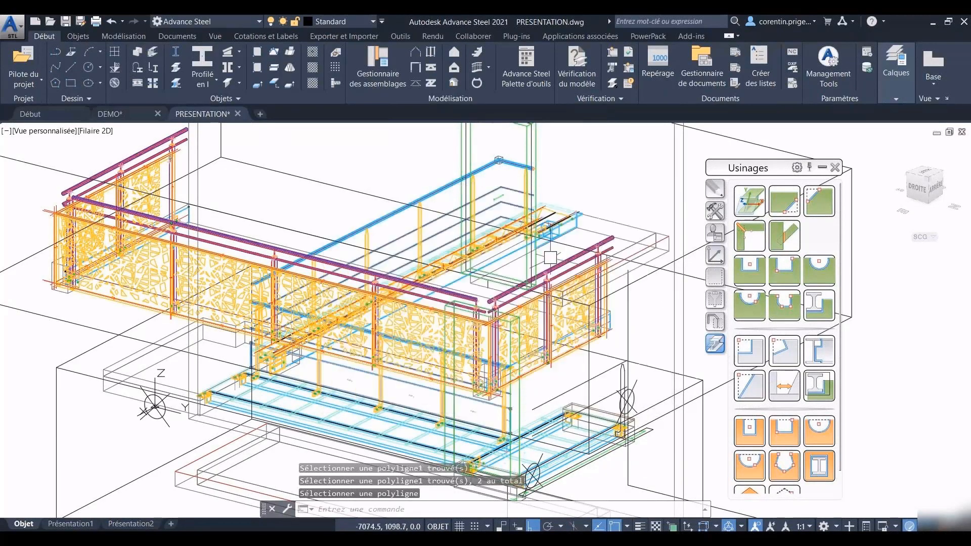
pyautogui.keyDown('shift'); pyautogui.moveTo(550, 258); pyautogui.dragTo(569, 254, button='middle'); pyautogui.keyUp('shift')
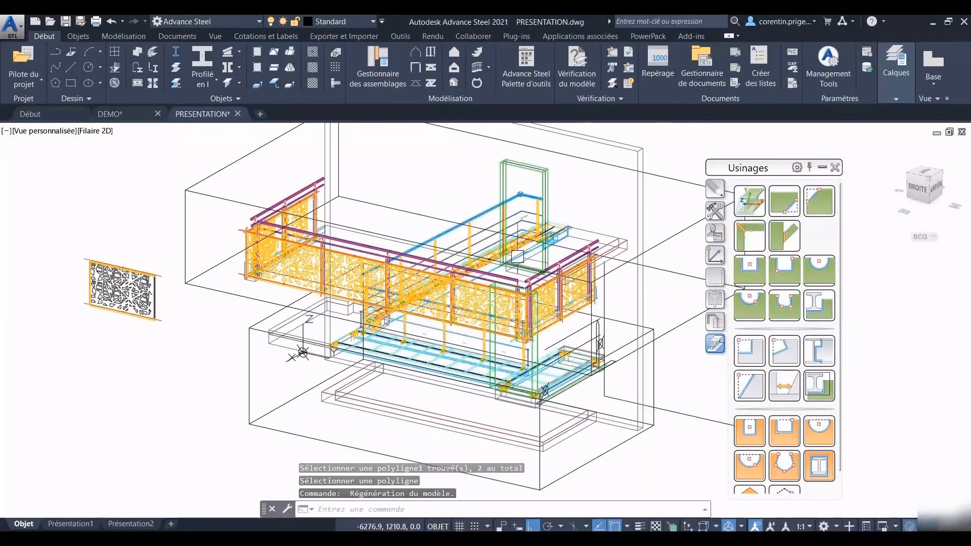
pyautogui.click(88, 132)
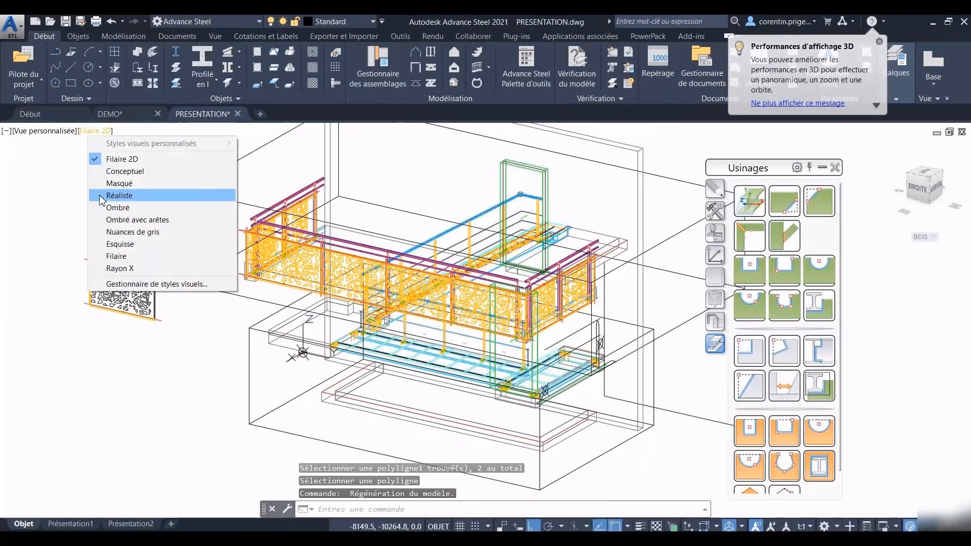
pyautogui.click(117, 197)
pyautogui.keyDown('shift'); pyautogui.moveTo(303, 354); pyautogui.dragTo(595, 331, button='middle'); pyautogui.keyUp('shift')
# - Define a three-point UCS at the missing tread, with X along the angle support's lower edge and Y towards the tapered bracket's tip
pyautogui.click(715, 255)
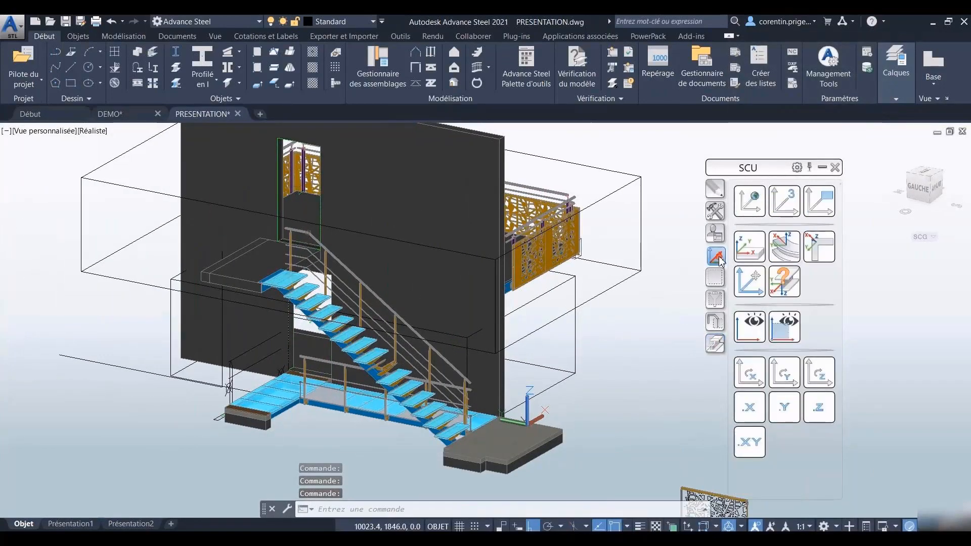
pyautogui.click(784, 203)
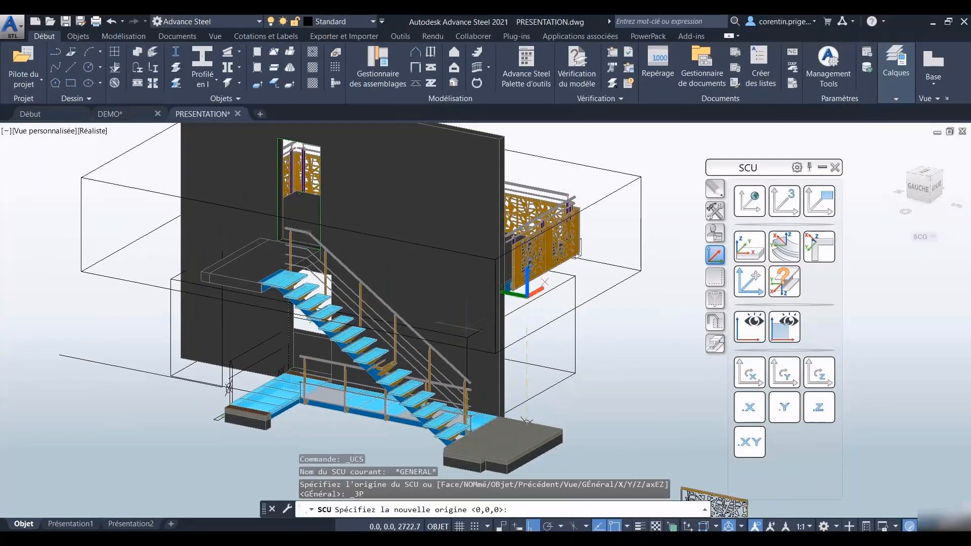
pyautogui.scroll(3, 361, 368)
pyautogui.scroll(5, 234, 390)
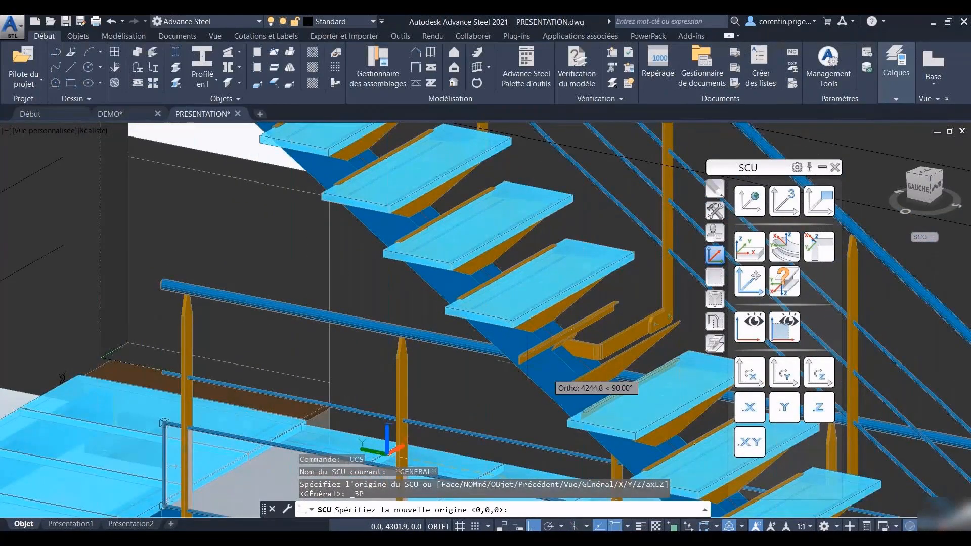
pyautogui.scroll(5, 521, 364)
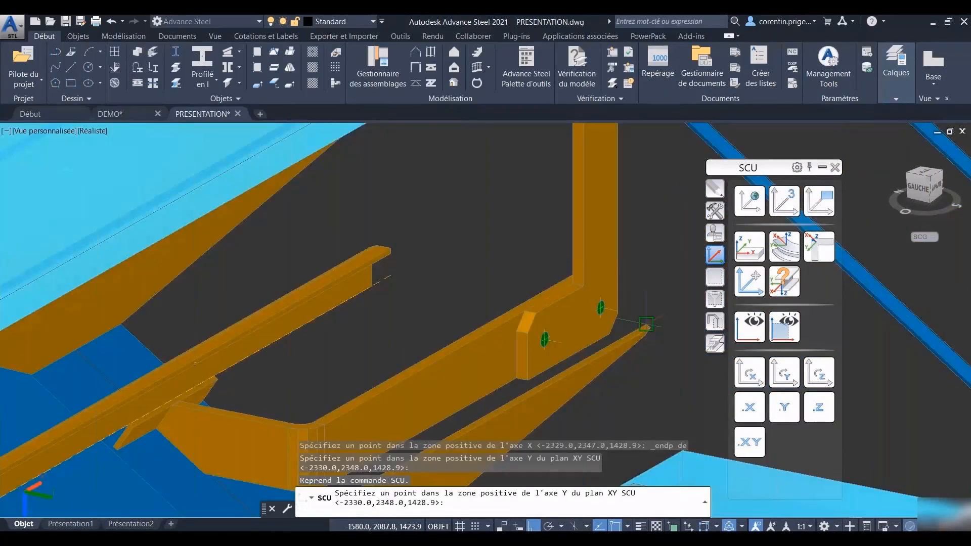
pyautogui.click(646, 324)
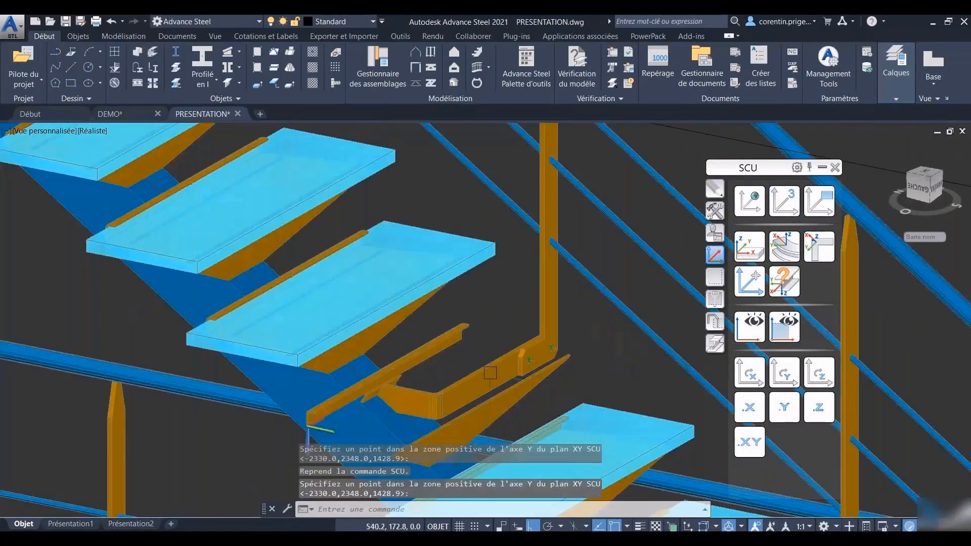
# - Isolate the angle support and the tapered bracket of the missing tread so only these two parts are displayed
pyautogui.click(412, 362)
pyautogui.click(467, 428)
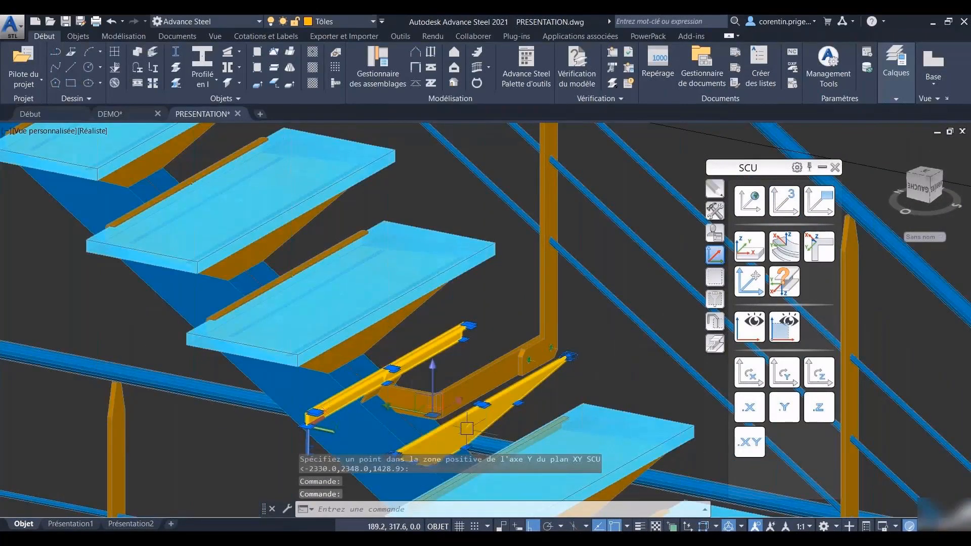
pyautogui.click(715, 344)
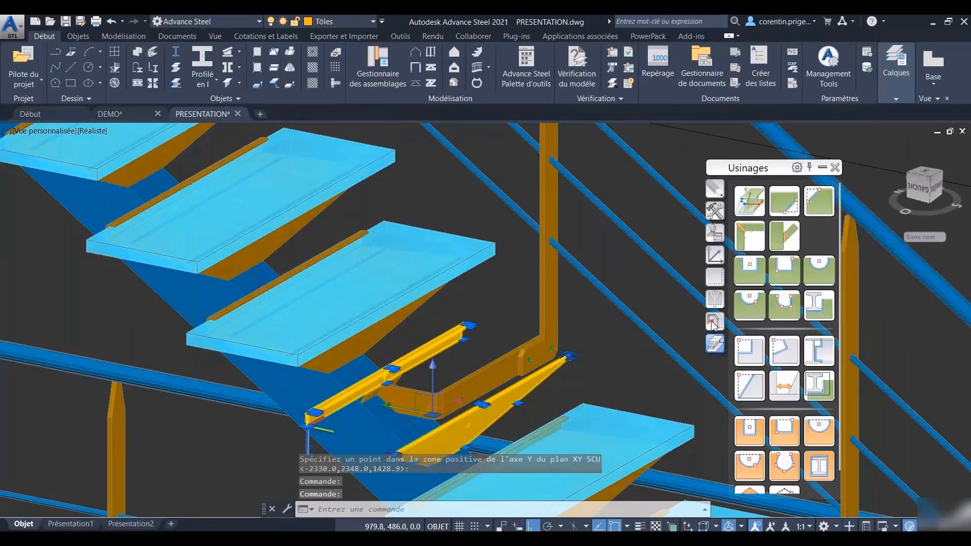
pyautogui.click(715, 321)
pyautogui.click(784, 246)
pyautogui.press('Escape')
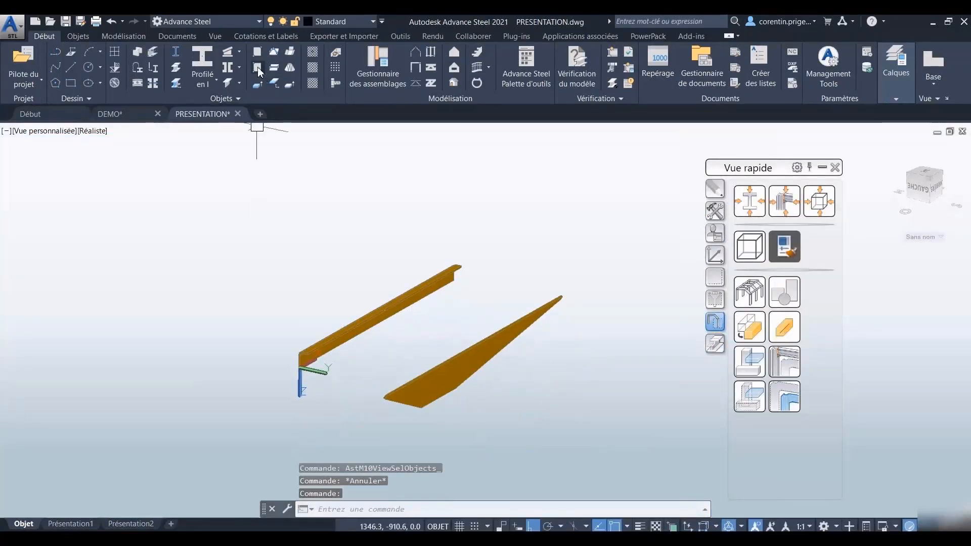
# - Start a polygonal plate at the UCS origin and run its first edge along the angle support's lower edge to the far end
pyautogui.click(227, 98)
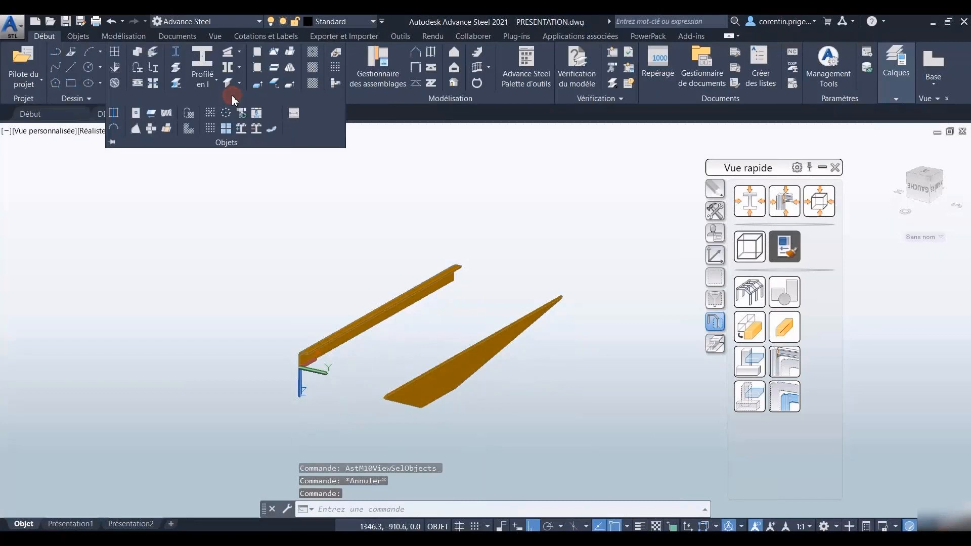
pyautogui.click(137, 130)
pyautogui.scroll(4, 299, 372)
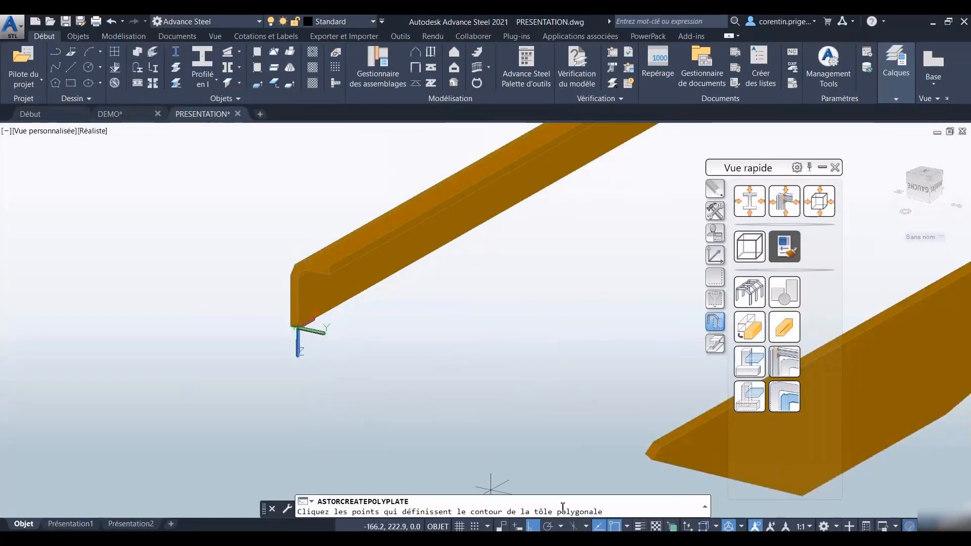
pyautogui.click(627, 526)
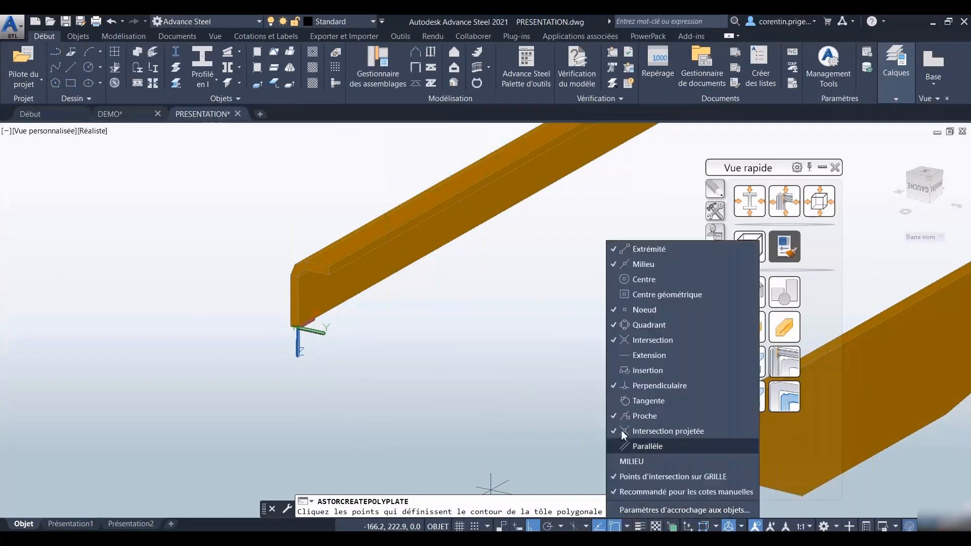
pyautogui.click(555, 425)
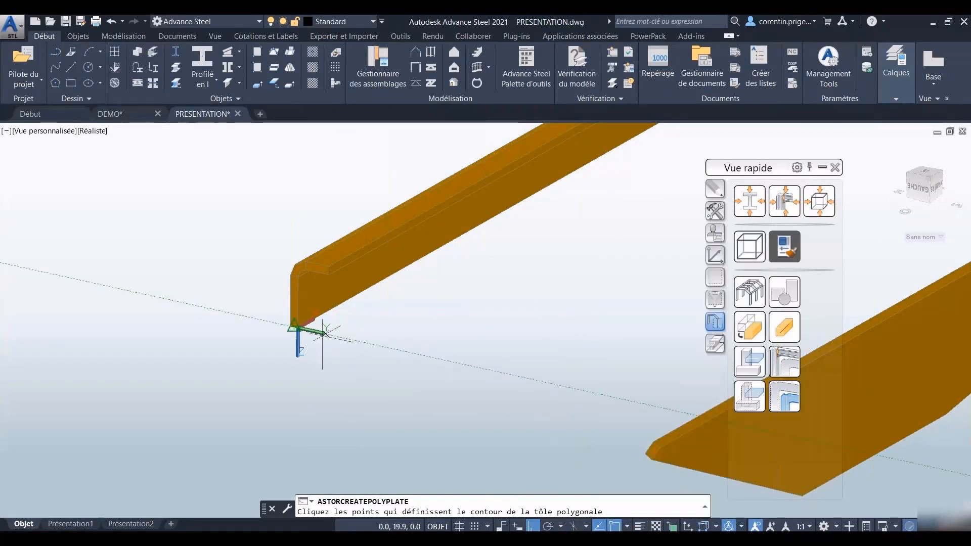
pyautogui.click(298, 329)
pyautogui.scroll(4, 494, 259)
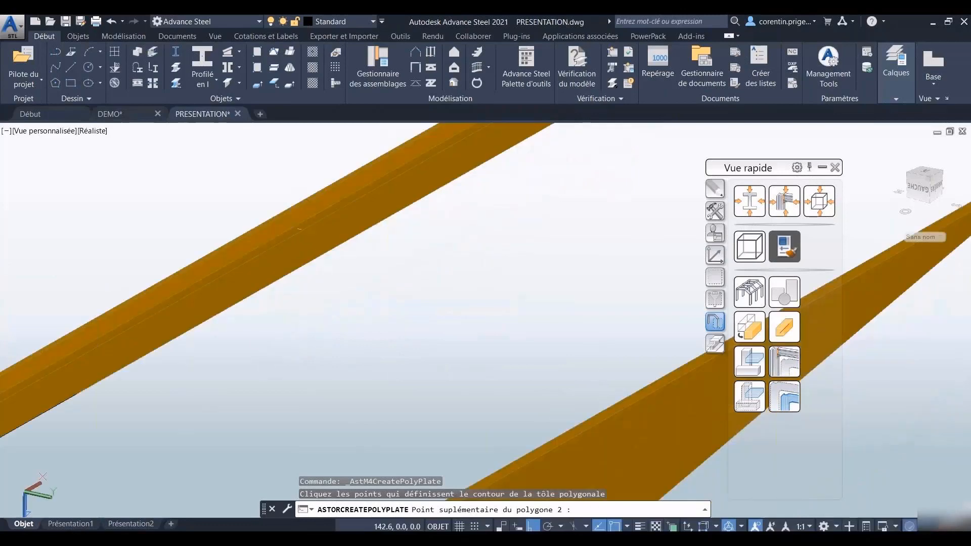
pyautogui.scroll(-5, 423, 271)
pyautogui.scroll(3, 442, 245)
pyautogui.click(458, 218)
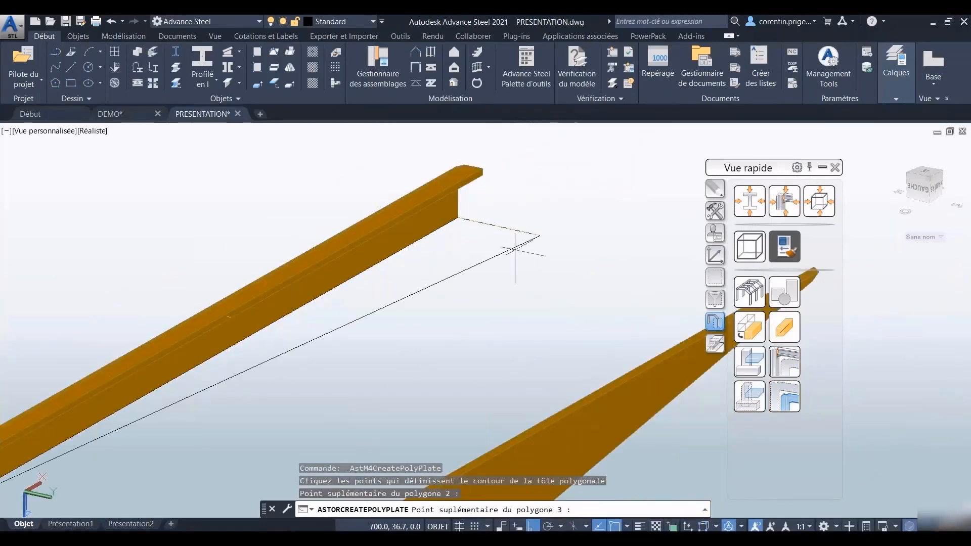
# - Complete the polygonal plate's outline through the far and near corners of the tapered bracket's upper edge
pyautogui.scroll(-3, 526, 260)
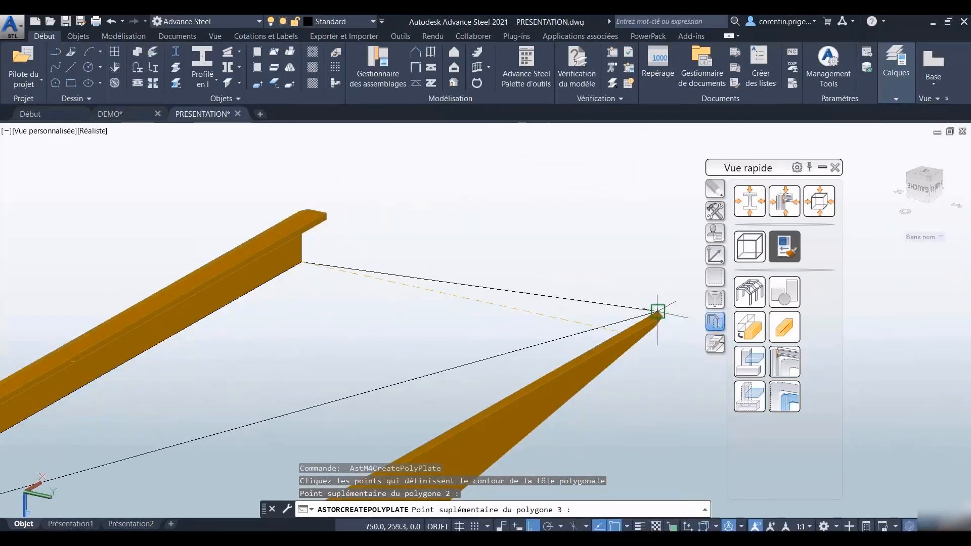
pyautogui.click(655, 311)
pyautogui.scroll(2, 502, 368)
pyautogui.scroll(-3, 422, 390)
pyautogui.scroll(5, 485, 344)
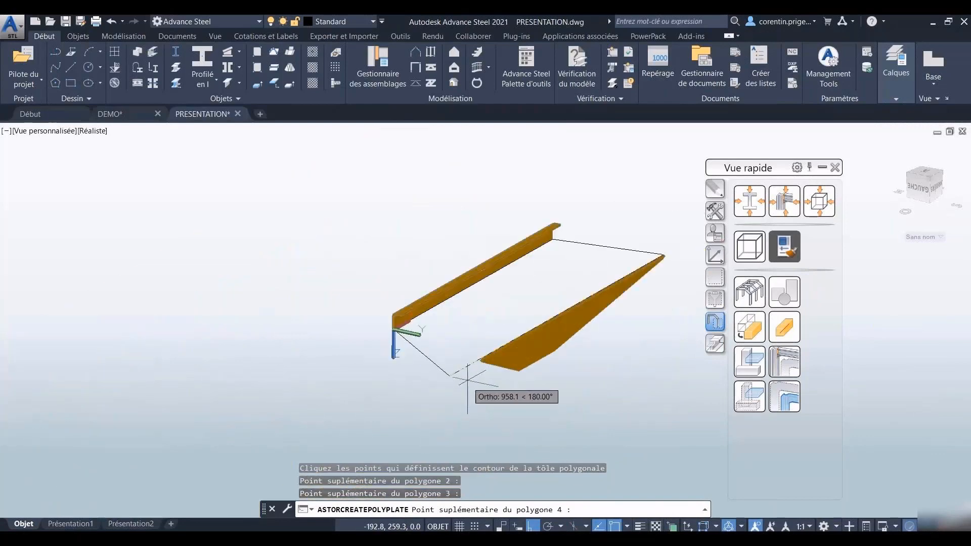
pyautogui.click(492, 344)
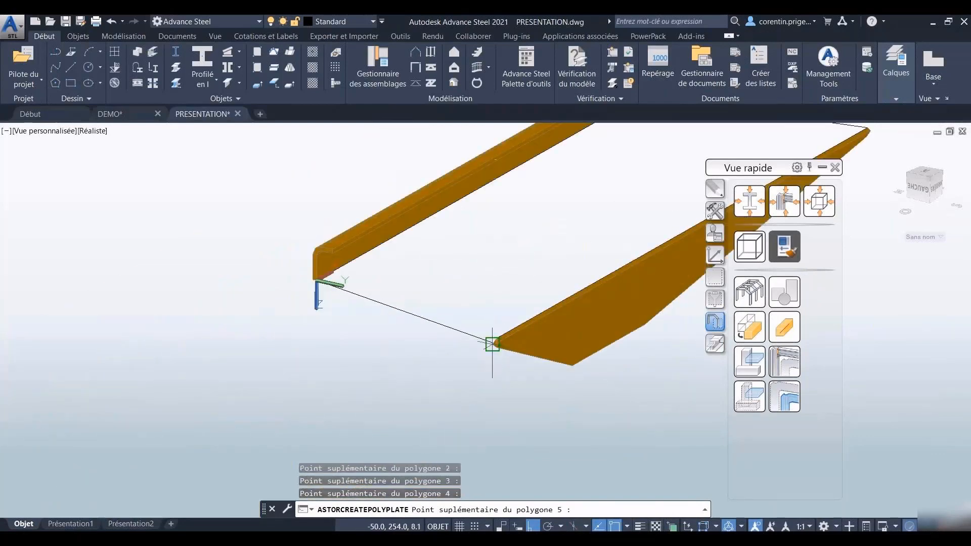
pyautogui.press('Return')
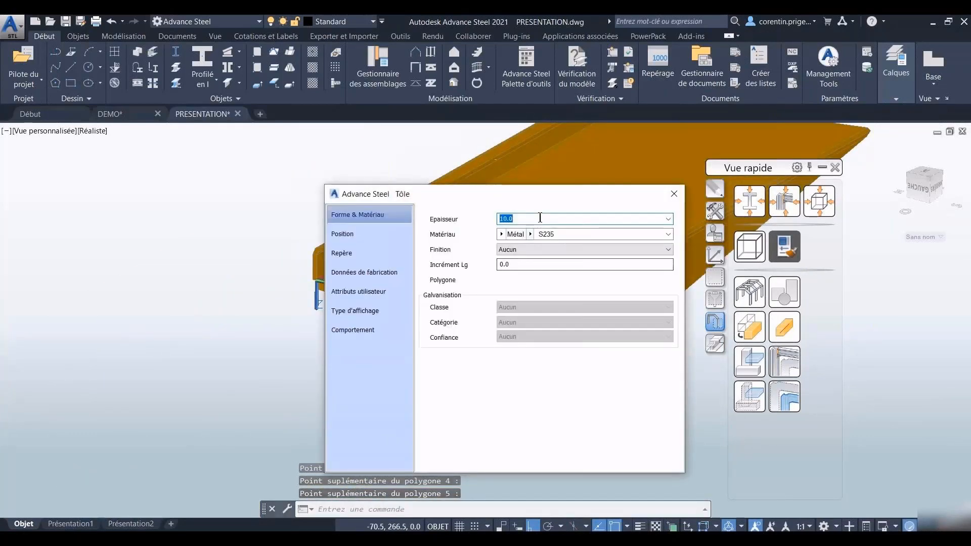
# - Set the new tread plate's thickness to 5 and its justification to 0.00
pyautogui.moveTo(471, 204); pyautogui.dragTo(151, 185)
pyautogui.write('5')
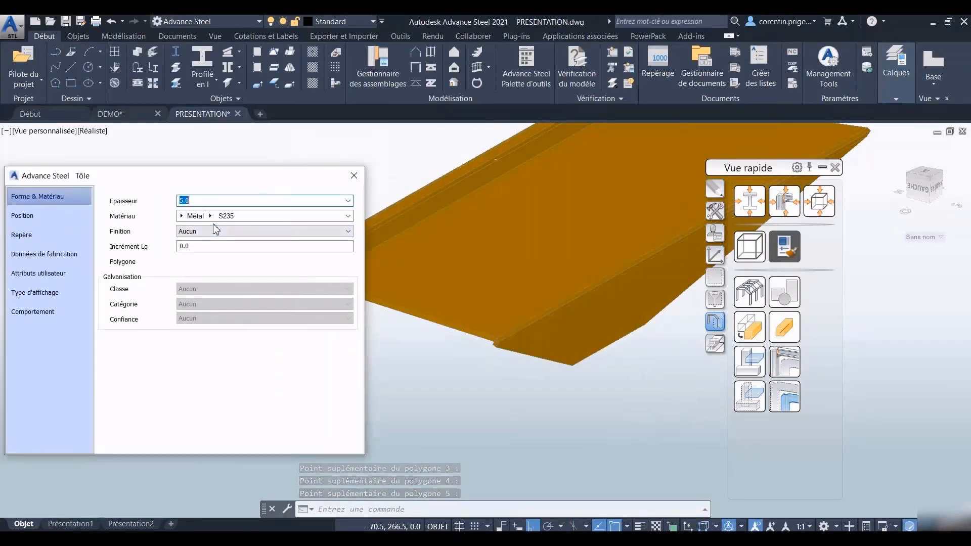
pyautogui.click(23, 216)
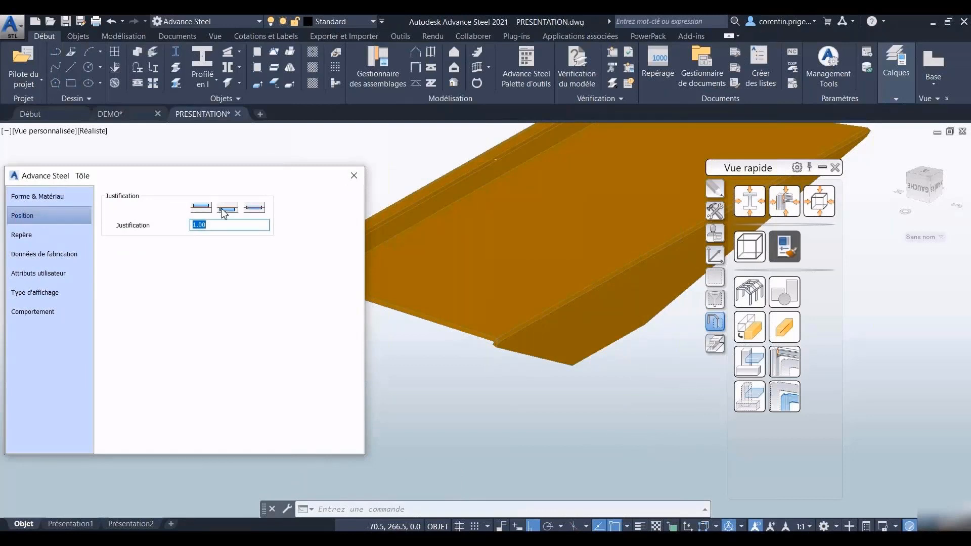
pyautogui.click(226, 209)
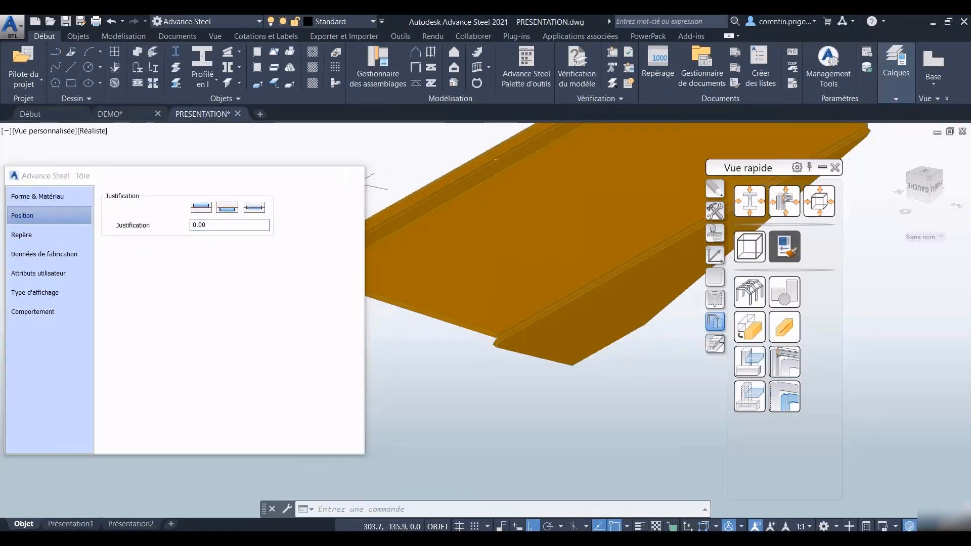
pyautogui.click(353, 176)
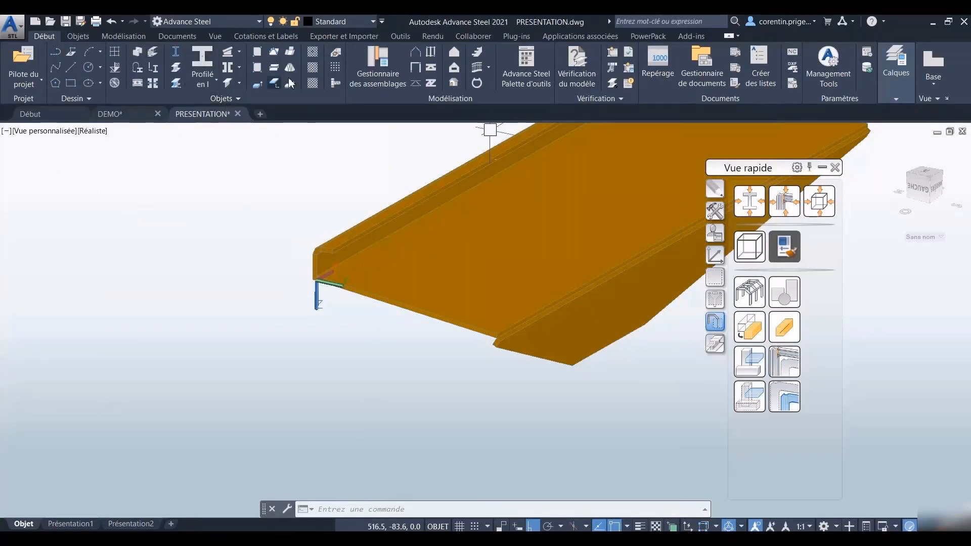
# - Join the tread plate and the tapered bracket as a folded plate with a bend radius of 5
pyautogui.click(290, 53)
pyautogui.click(537, 215)
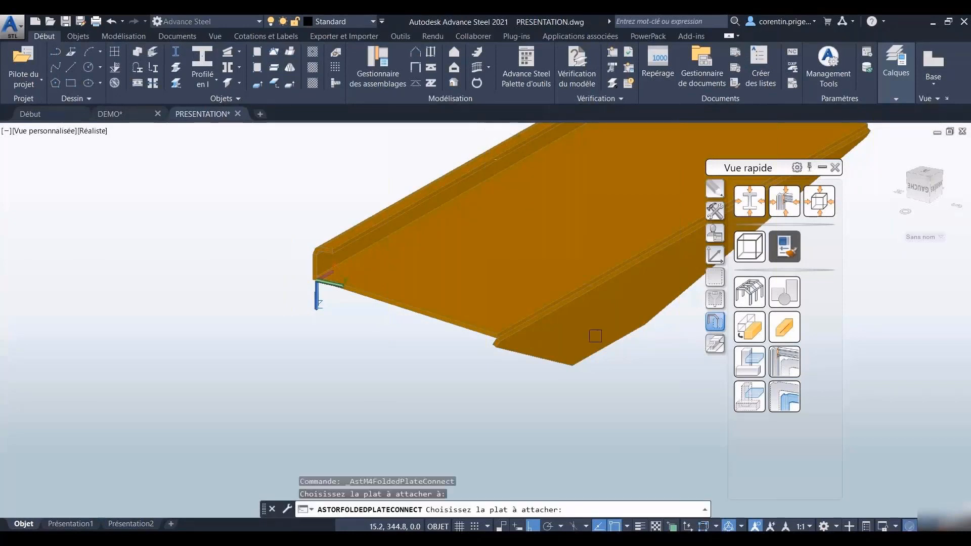
pyautogui.click(592, 335)
pyautogui.click(33, 312)
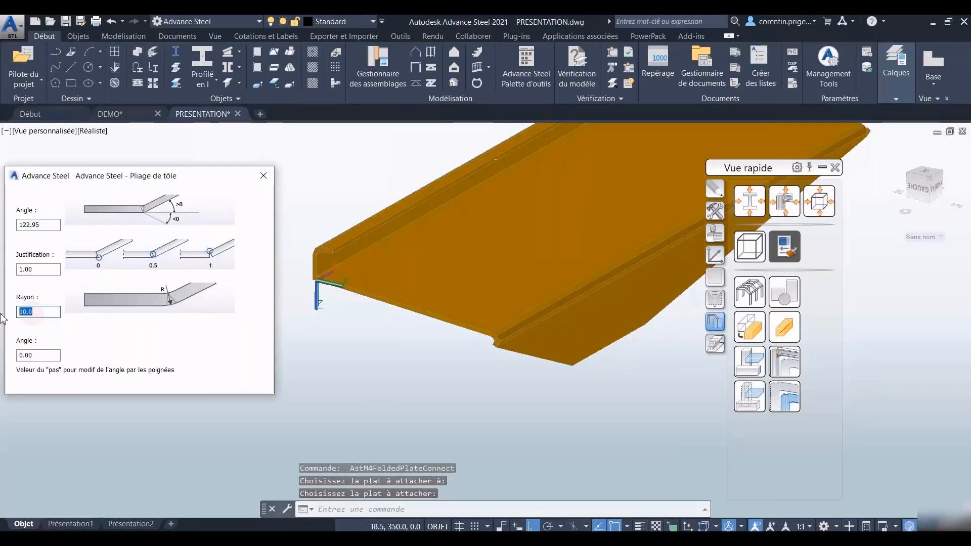
pyautogui.click(505, 334)
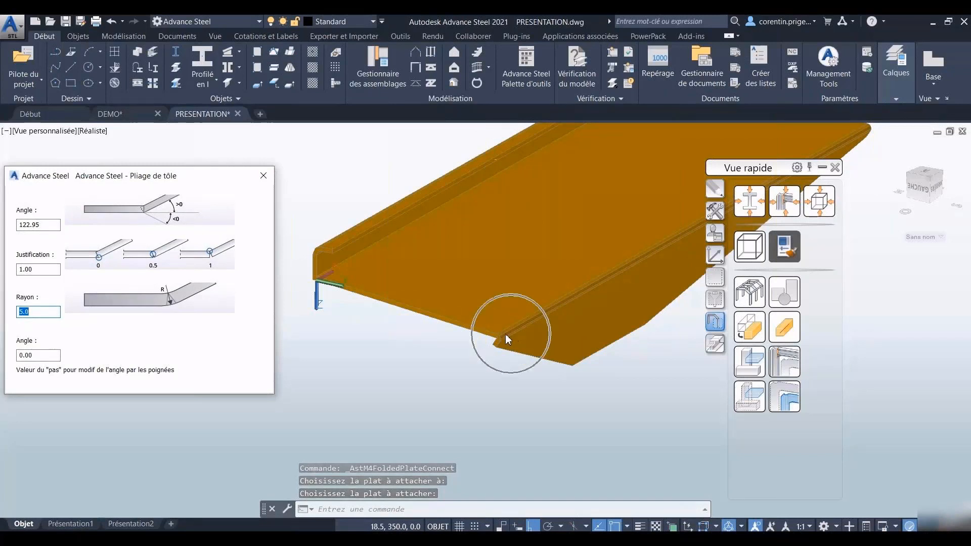
pyautogui.click(263, 176)
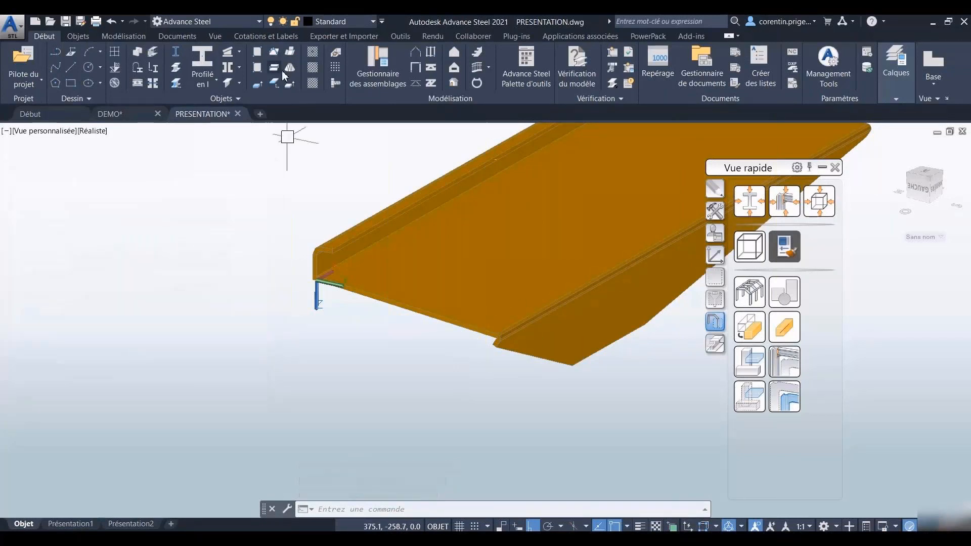
# - Connect the angle support to the tread plate with a fold of radius 5
pyautogui.click(291, 62)
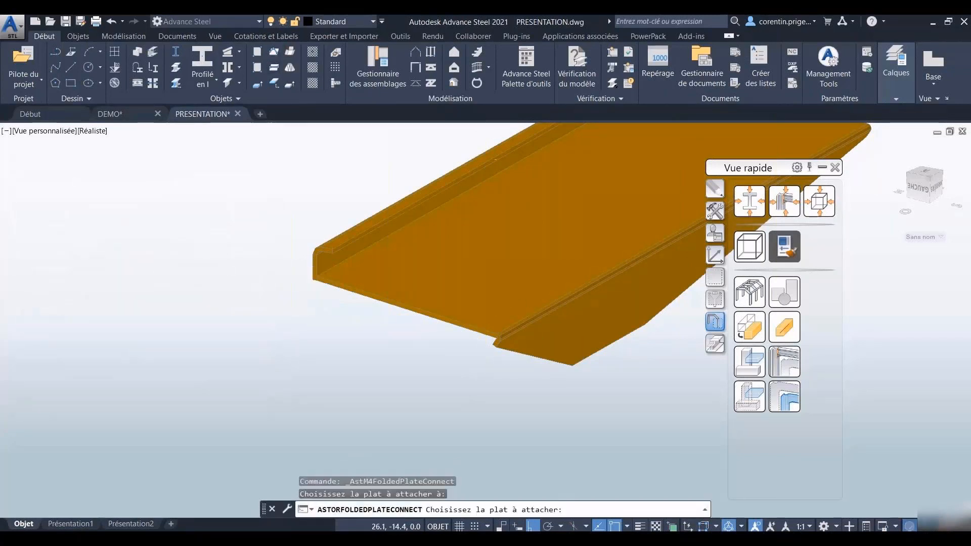
pyautogui.scroll(3, 317, 269)
pyautogui.click(317, 269)
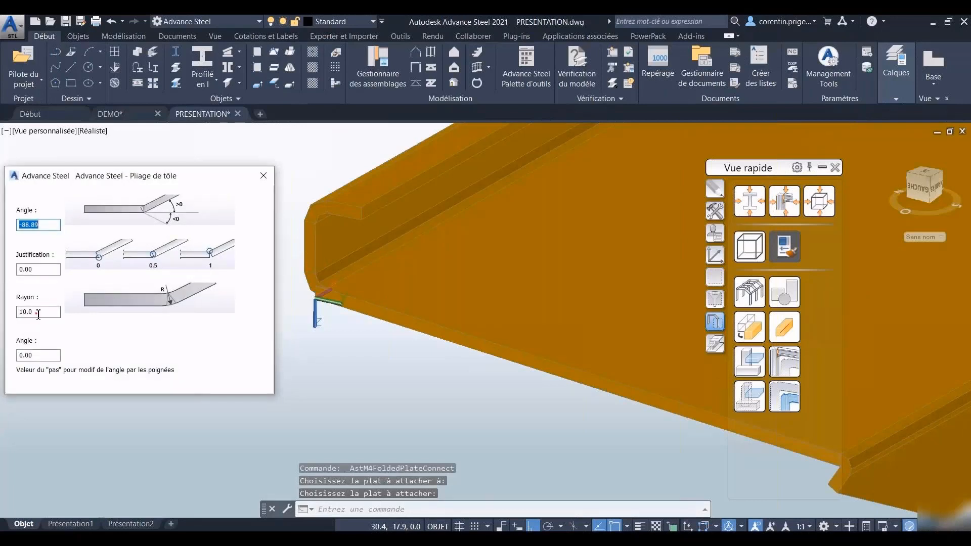
pyautogui.doubleClick(31, 312)
pyautogui.write('5')
pyautogui.press('Return')
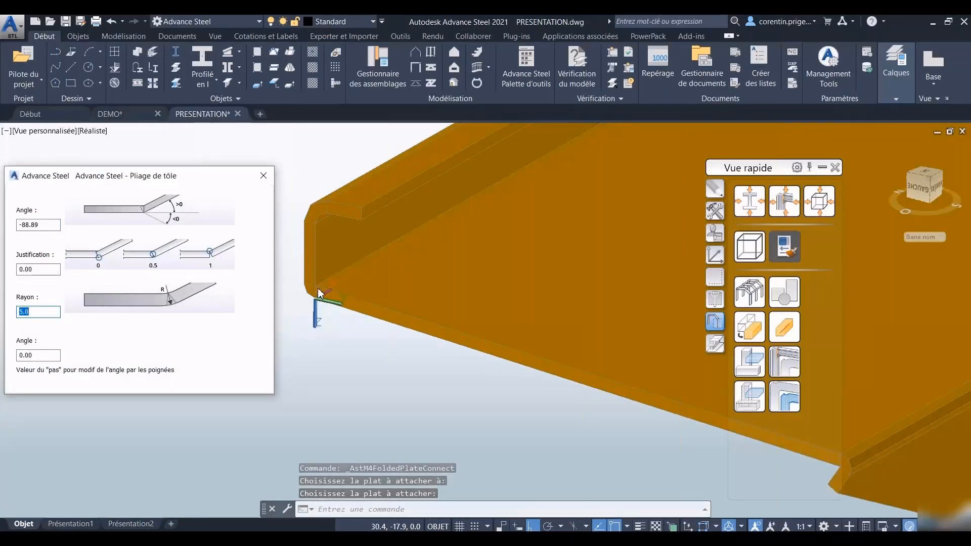
pyautogui.click(264, 175)
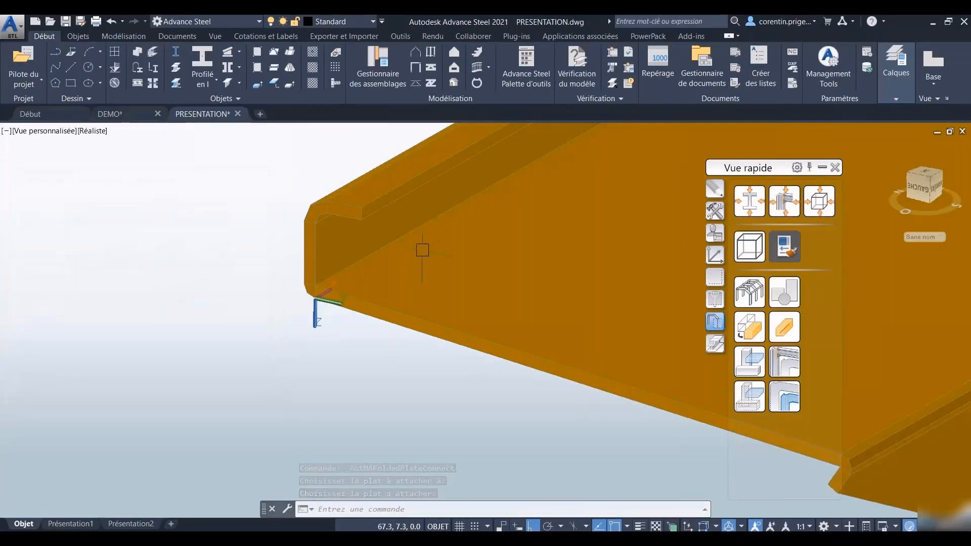
# - Check that the folded tread plate can be unfolded and display its unfolded representation
pyautogui.click(423, 248)
pyautogui.scroll(-3, 425, 247)
pyautogui.moveTo(538, 257); pyautogui.dragTo(366, 349, button='middle')
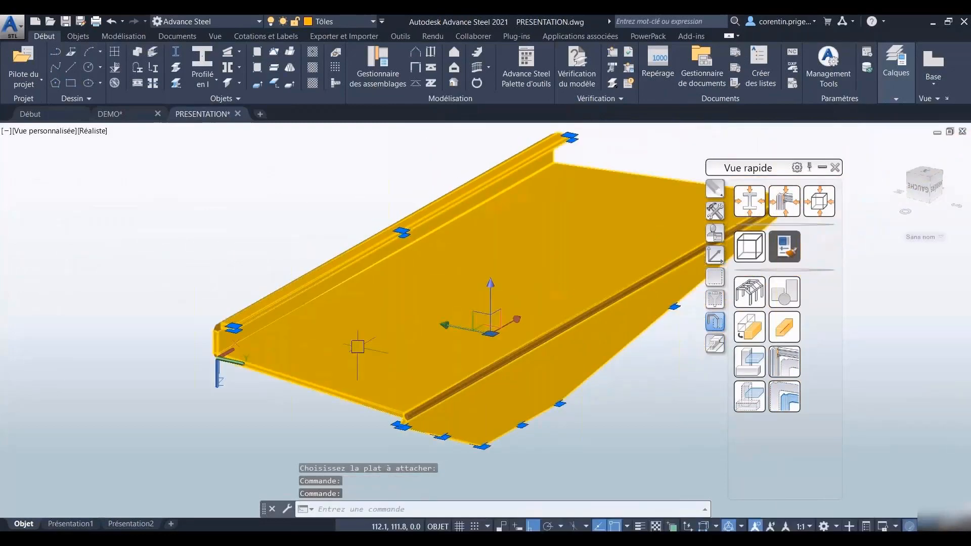
pyautogui.scroll(-3, 357, 347)
pyautogui.click(78, 35)
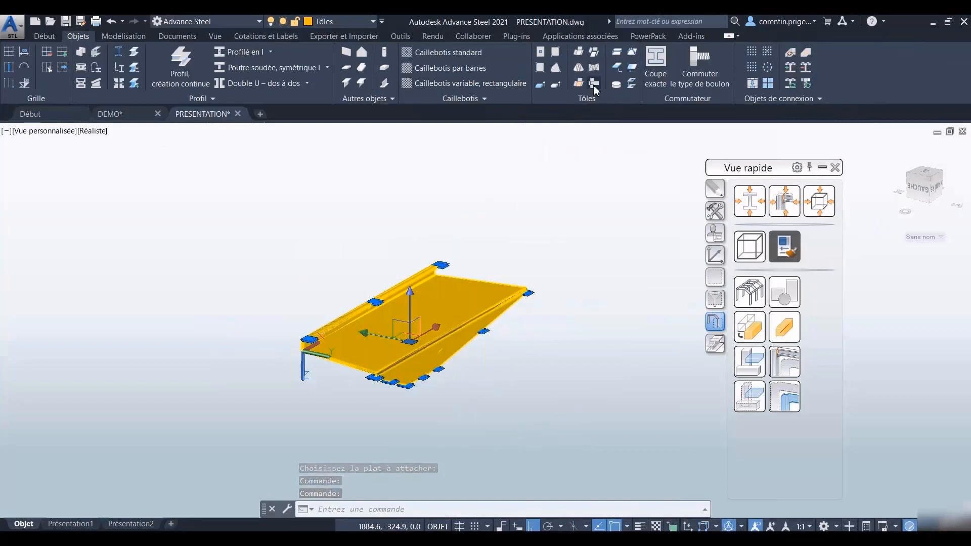
pyautogui.click(595, 87)
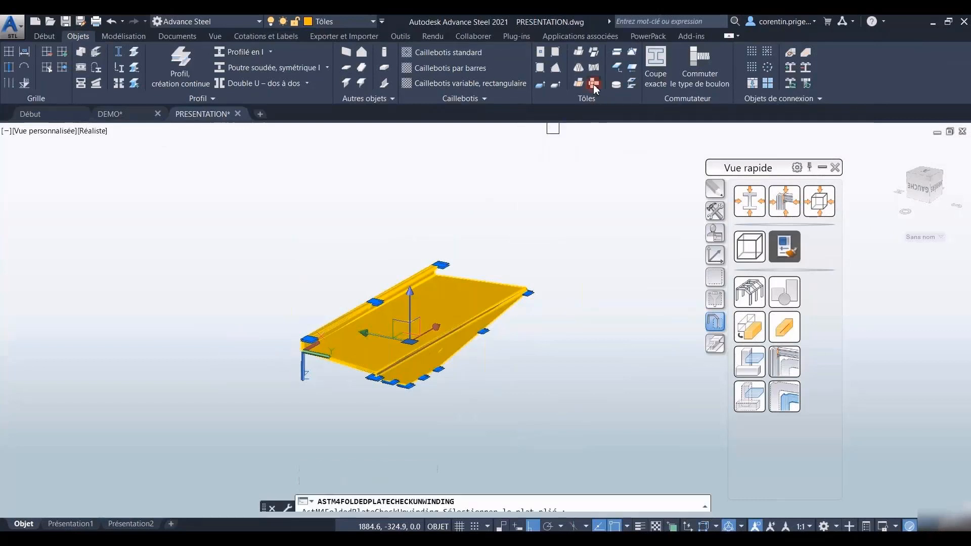
pyautogui.click(465, 298)
pyautogui.press('Return')
pyautogui.press('Escape')
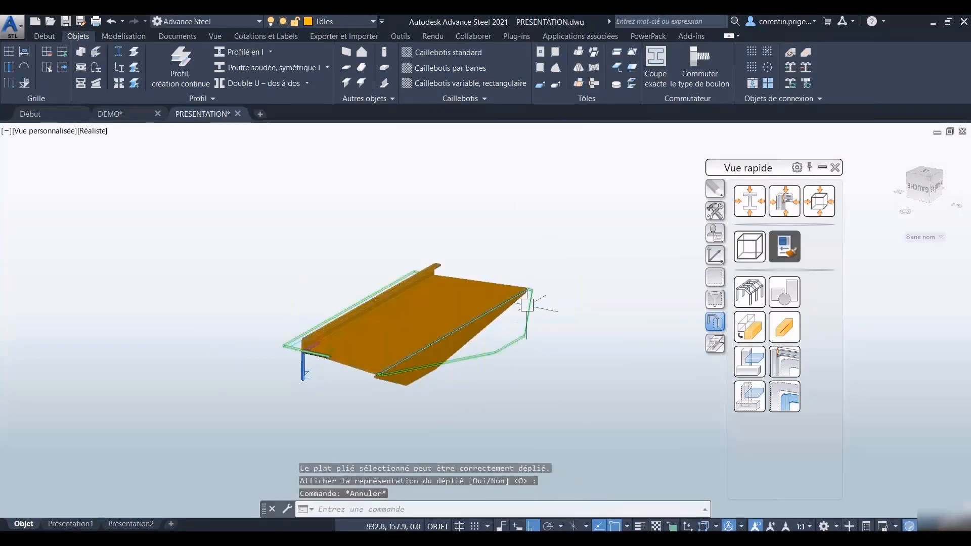
# - Isolate the unfolded outline of the tread plate and inspect it from a higher viewpoint
pyautogui.click(750, 395)
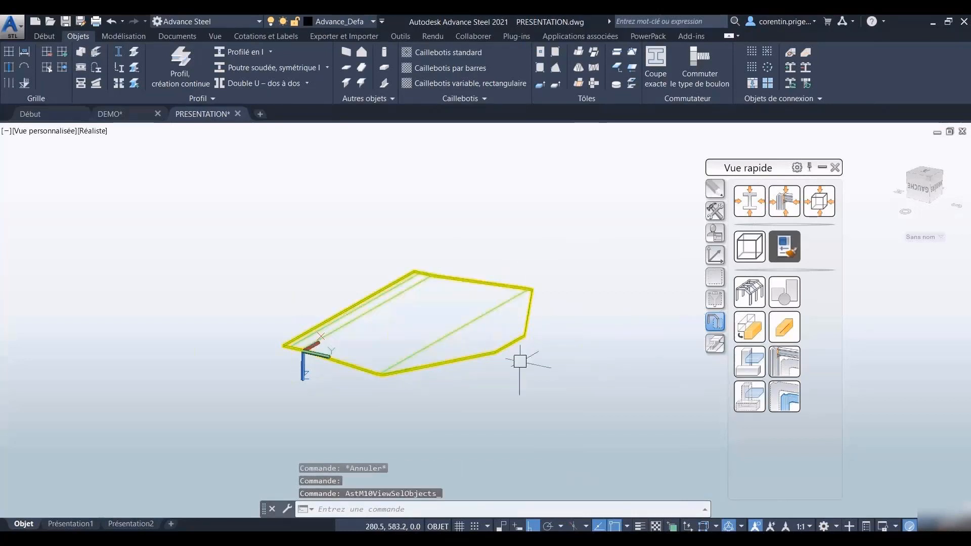
pyautogui.keyDown('shift'); pyautogui.moveTo(478, 354); pyautogui.dragTo(456, 326, button='middle'); pyautogui.keyUp('shift')
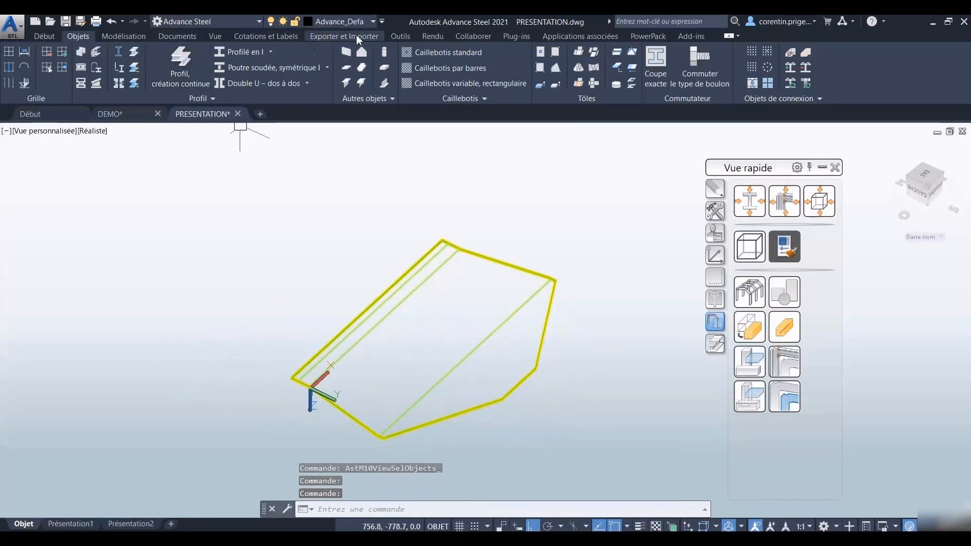
pyautogui.click(400, 36)
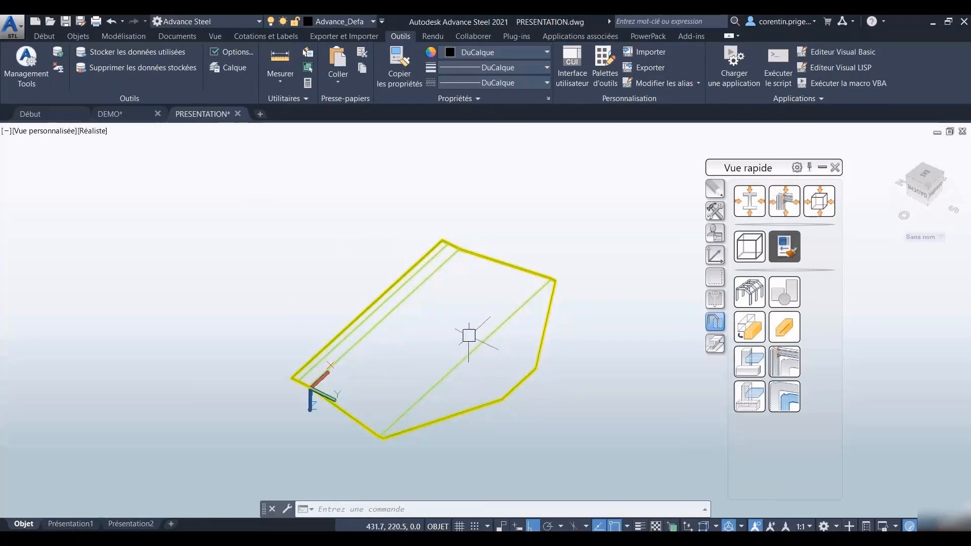
# - Delete the unfolded outline and display the whole staircase model again
pyautogui.press('Delete')
pyautogui.click(747, 294)
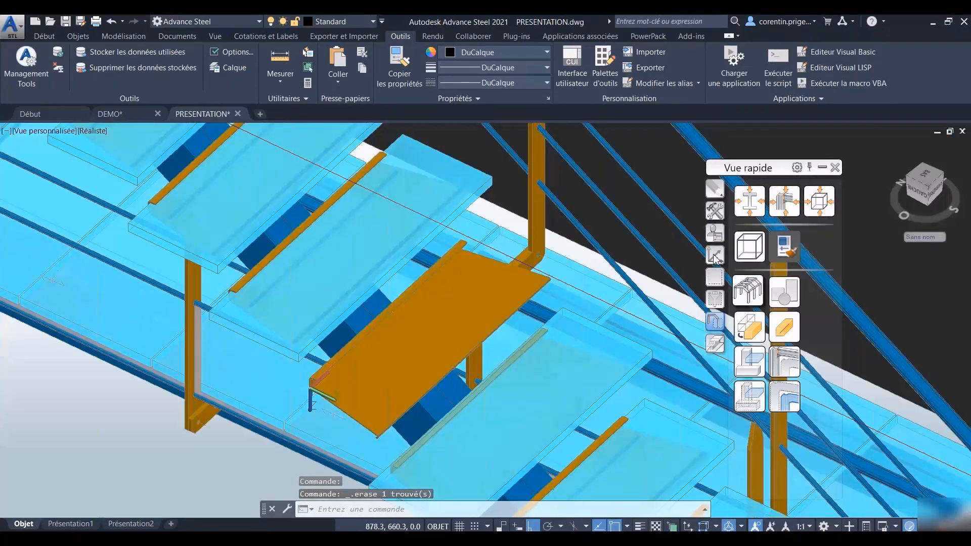
# - Set the UCS to world and copy the neighbouring glass tread one step down onto the new folded tread plate
pyautogui.click(715, 255)
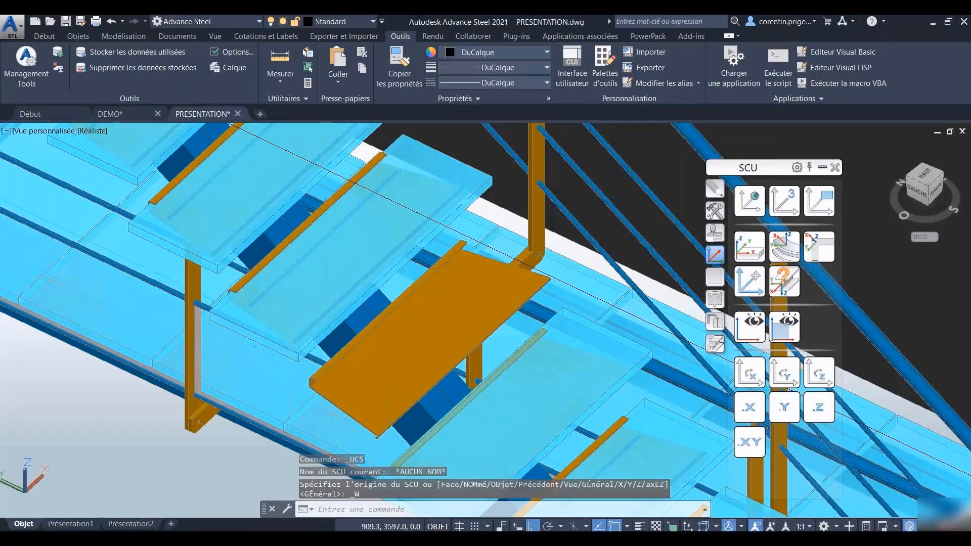
pyautogui.click(349, 253)
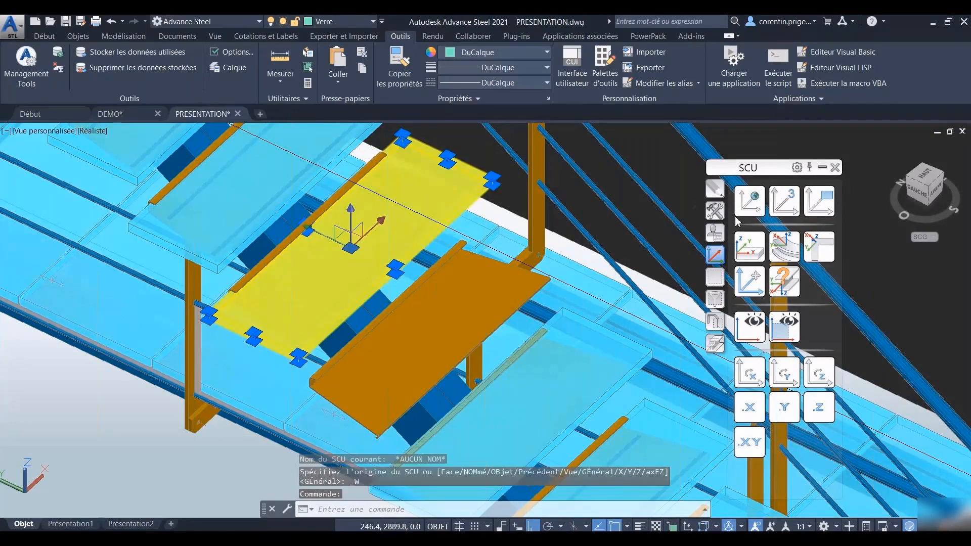
pyautogui.click(715, 211)
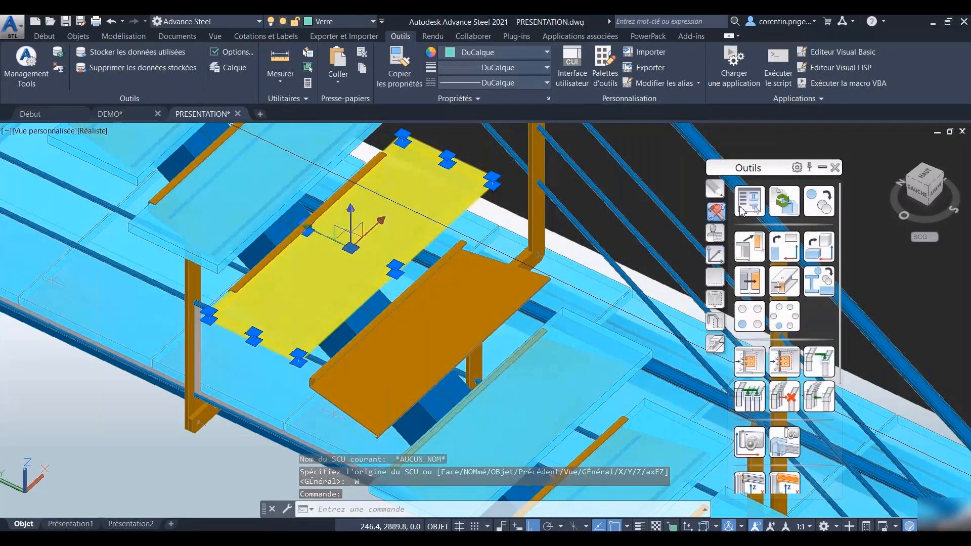
pyautogui.click(752, 208)
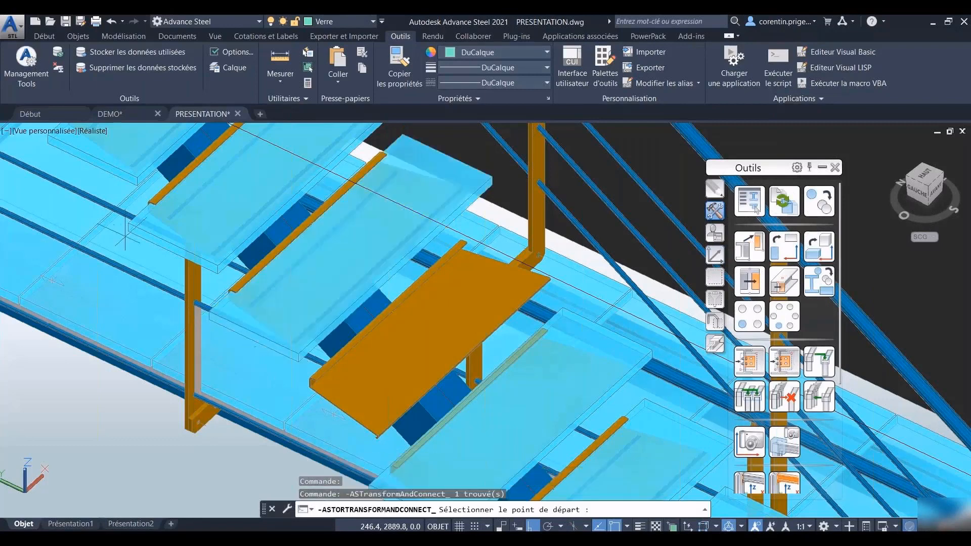
pyautogui.click(47, 143)
pyautogui.click(128, 230)
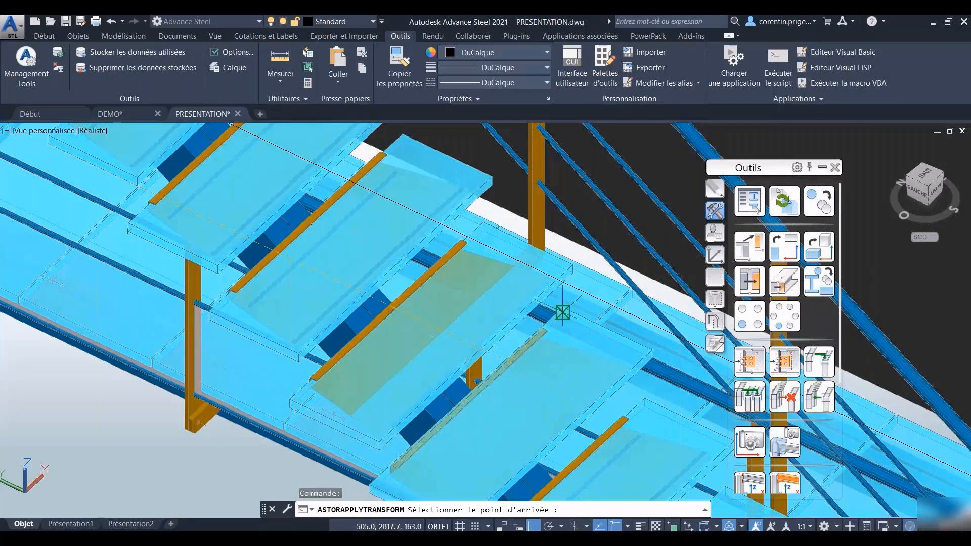
pyautogui.press('Escape')
pyautogui.press('Escape')
pyautogui.scroll(-5, 521, 332)
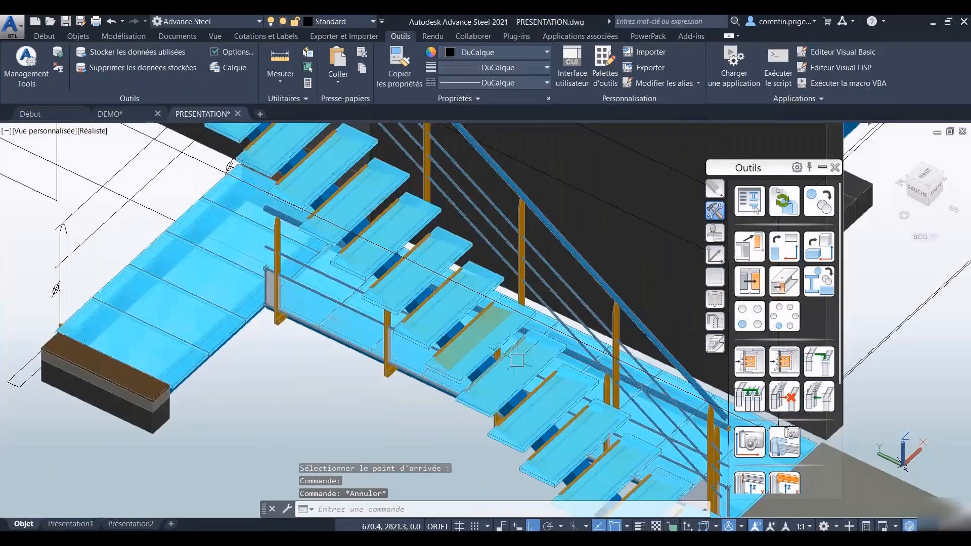
# - Examine the perforated sheet panels along the front of the balcony railing
pyautogui.keyDown('shift'); pyautogui.moveTo(519, 353); pyautogui.dragTo(283, 335, button='middle'); pyautogui.keyUp('shift')
pyautogui.scroll(-6, 536, 306)
pyautogui.moveTo(601, 276); pyautogui.dragTo(482, 308, button='middle')
pyautogui.keyDown('shift'); pyautogui.moveTo(549, 302); pyautogui.dragTo(493, 325, button='middle'); pyautogui.keyUp('shift')
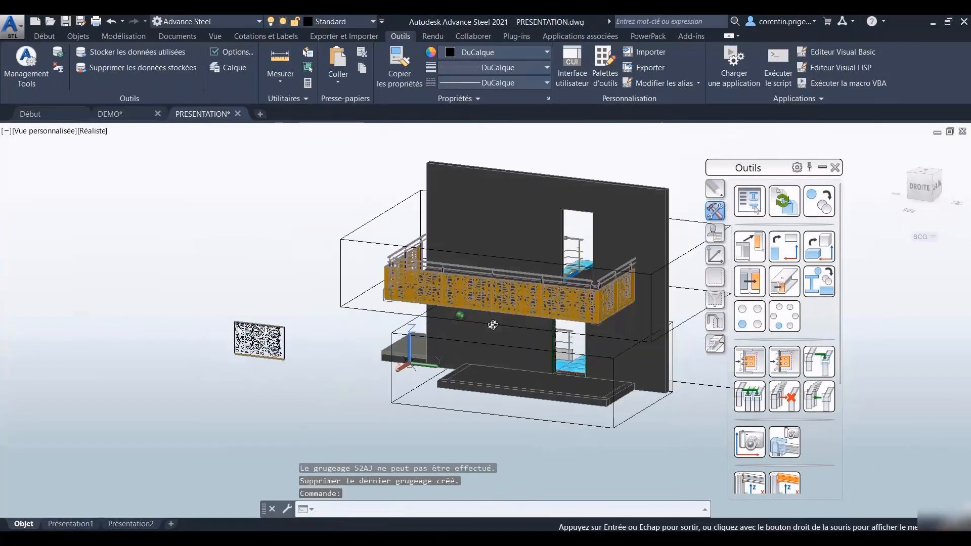
pyautogui.scroll(3, 478, 299)
pyautogui.click(461, 284)
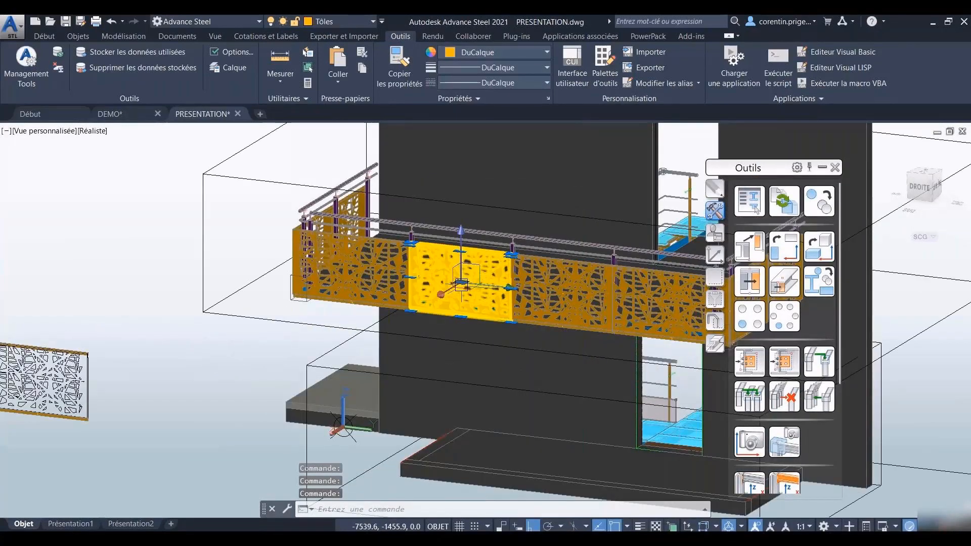
pyautogui.scroll(4, 465, 284)
pyautogui.moveTo(501, 274)
pyautogui.keyDown('shift'); pyautogui.mouseDown(button='middle')
pyautogui.moveTo(449, 284)
pyautogui.moveTo(517, 275)
pyautogui.moveTo(505, 274)
pyautogui.mouseUp(button='middle'); pyautogui.keyUp('shift')
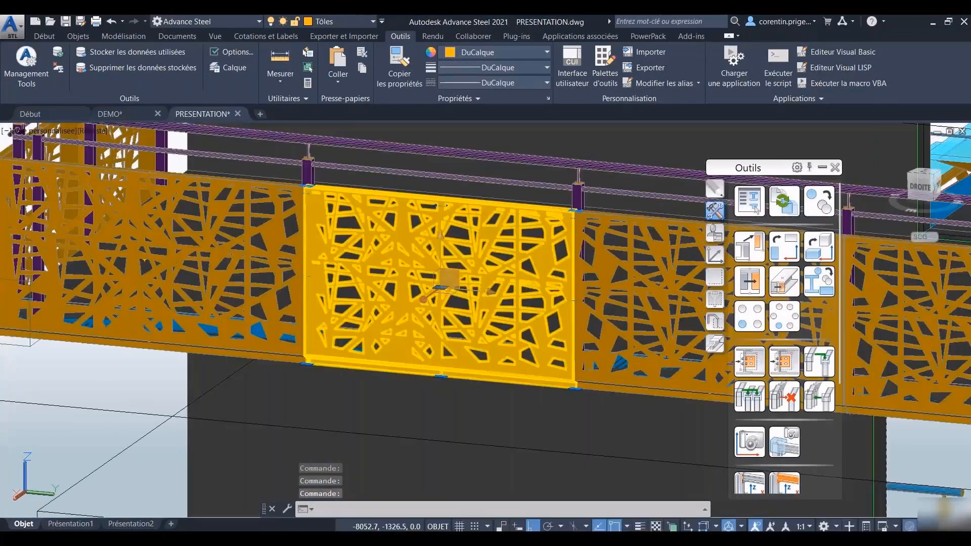
pyautogui.press('Escape')
pyautogui.press('Escape')
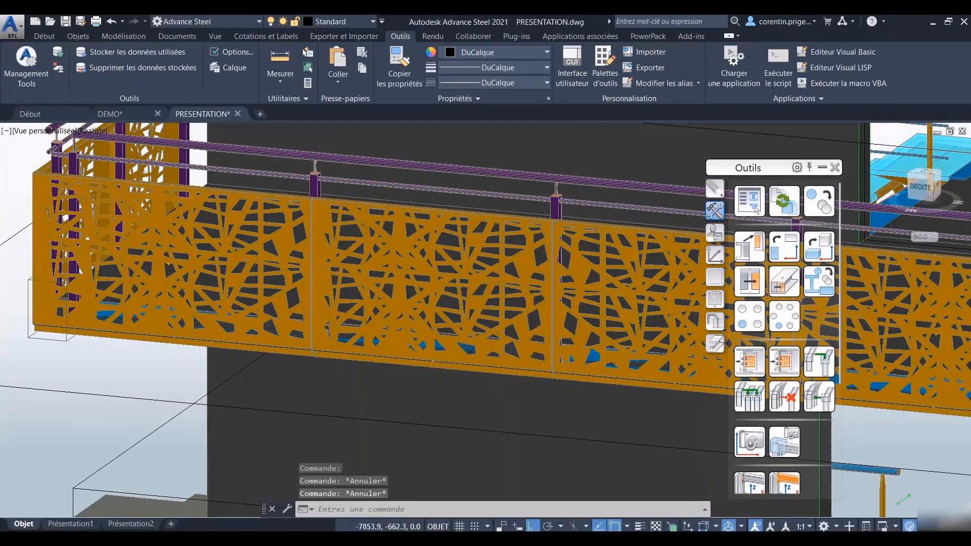
# - Create a plate with a thickness of 4 from the outer polyline of the separate perforation pattern
pyautogui.scroll(-10, 476, 329)
pyautogui.scroll(8, 230, 382)
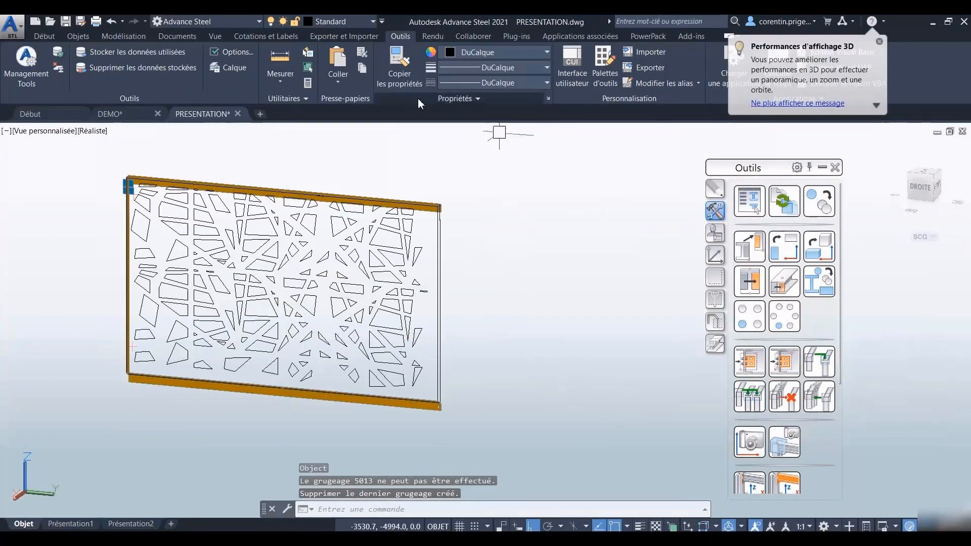
pyautogui.click(78, 36)
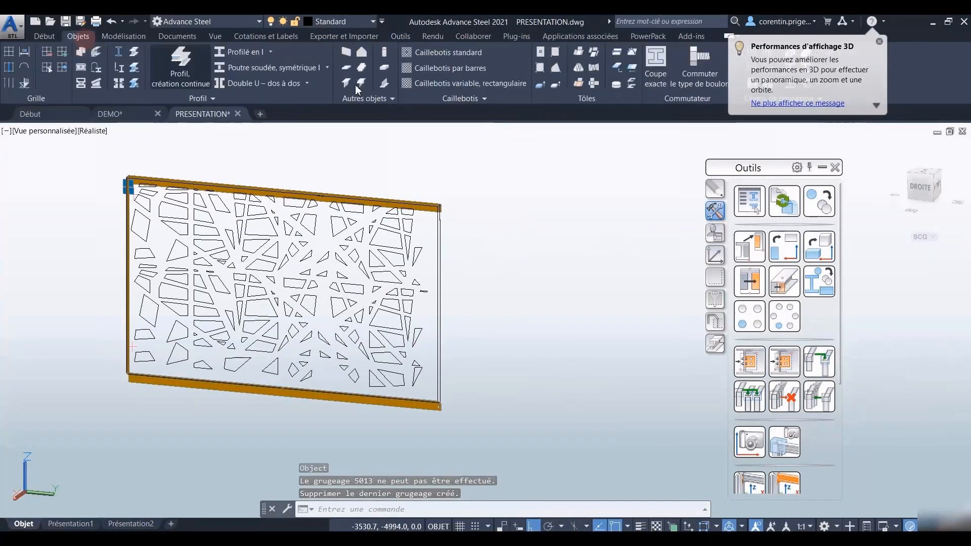
pyautogui.click(540, 85)
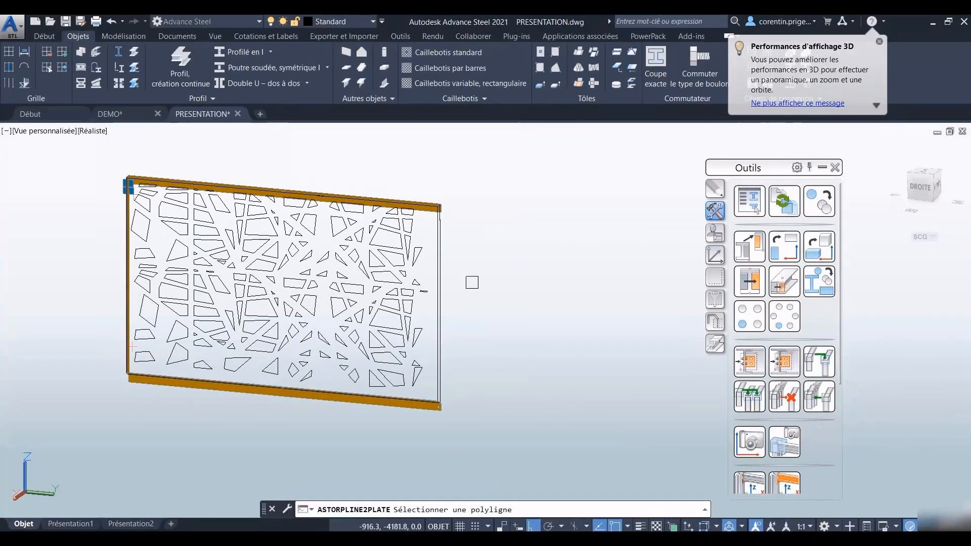
pyautogui.scroll(5, 455, 303)
pyautogui.click(439, 334)
pyautogui.press('Return')
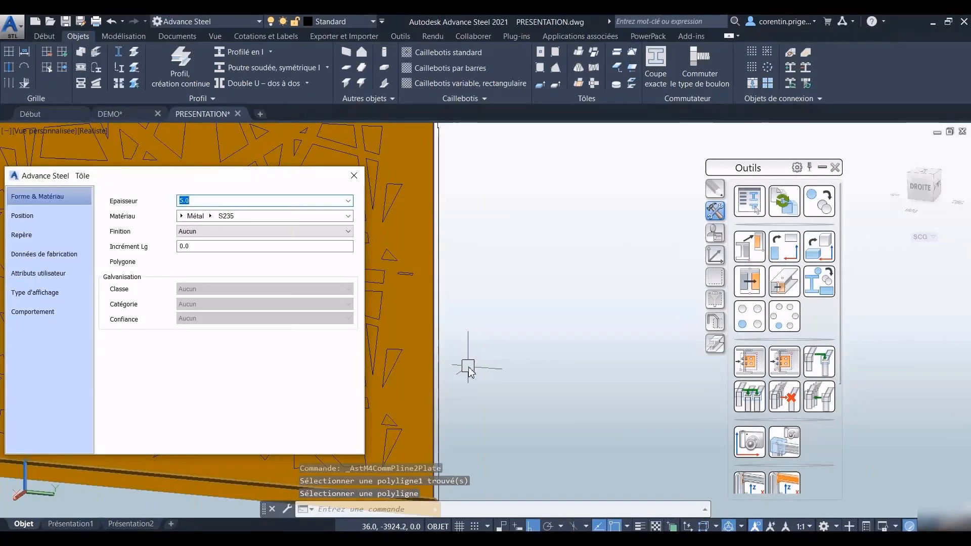
pyautogui.press('Up')
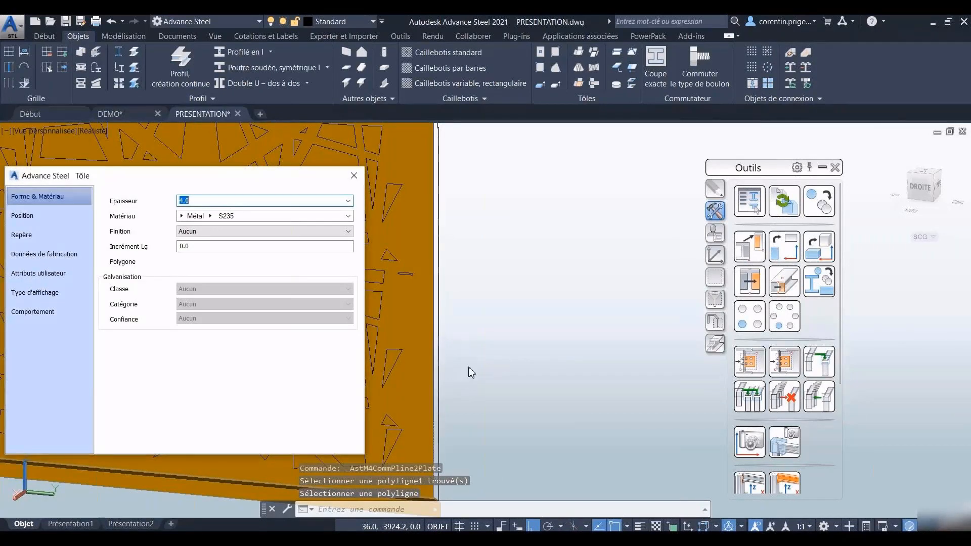
pyautogui.click(354, 175)
pyautogui.scroll(-5, 142, 151)
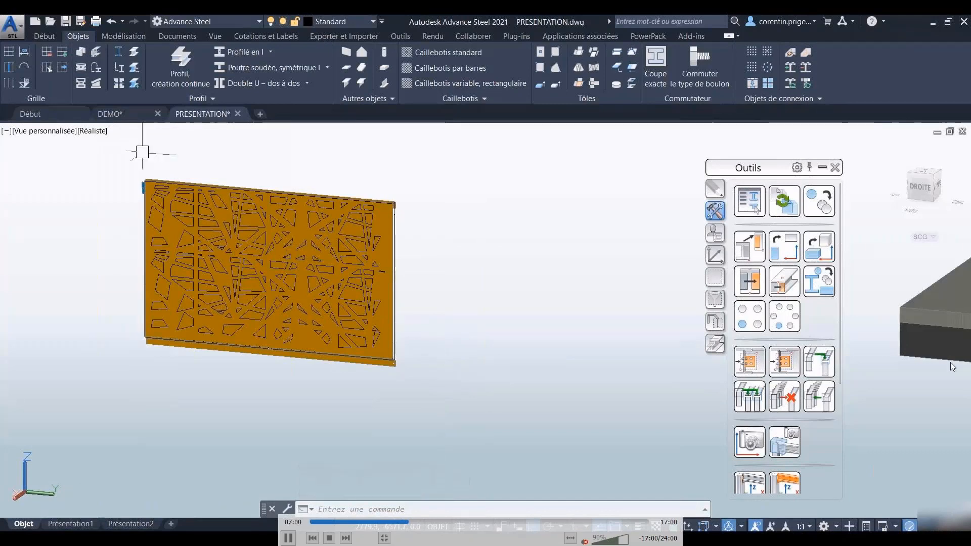
# - Change the visual style to Filaire 2D so the pattern's polylines are accessible through the plate
pyautogui.click(94, 130)
pyautogui.click(109, 157)
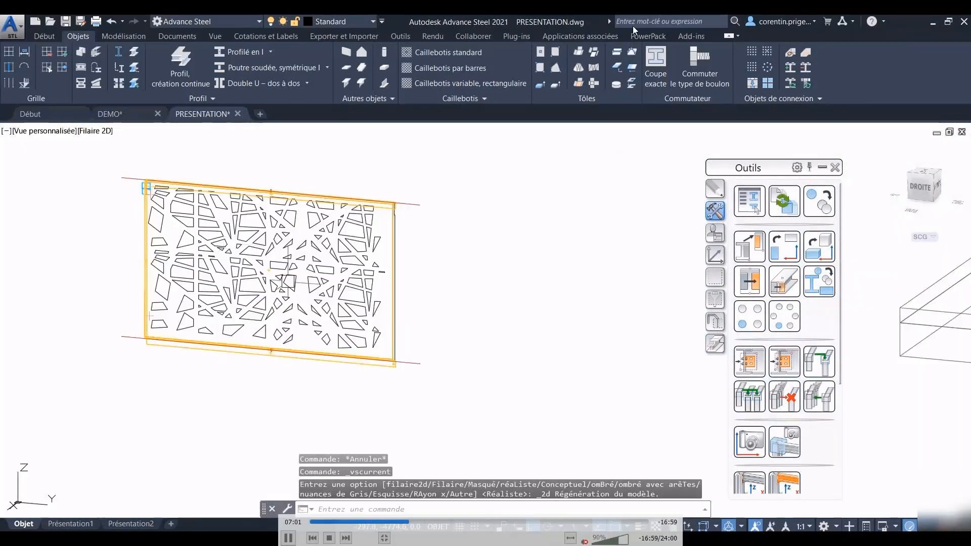
pyautogui.scroll(3, 289, 281)
# - Cut inner contours in the new plate from all the perforation pattern polylines, using the Polyligne(s) option
pyautogui.click(715, 343)
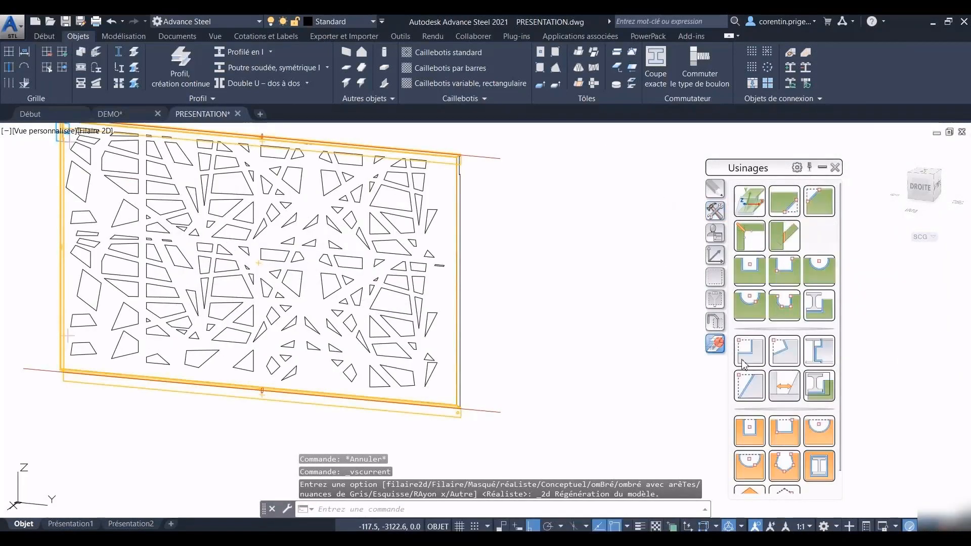
pyautogui.click(784, 466)
pyautogui.scroll(3, 251, 267)
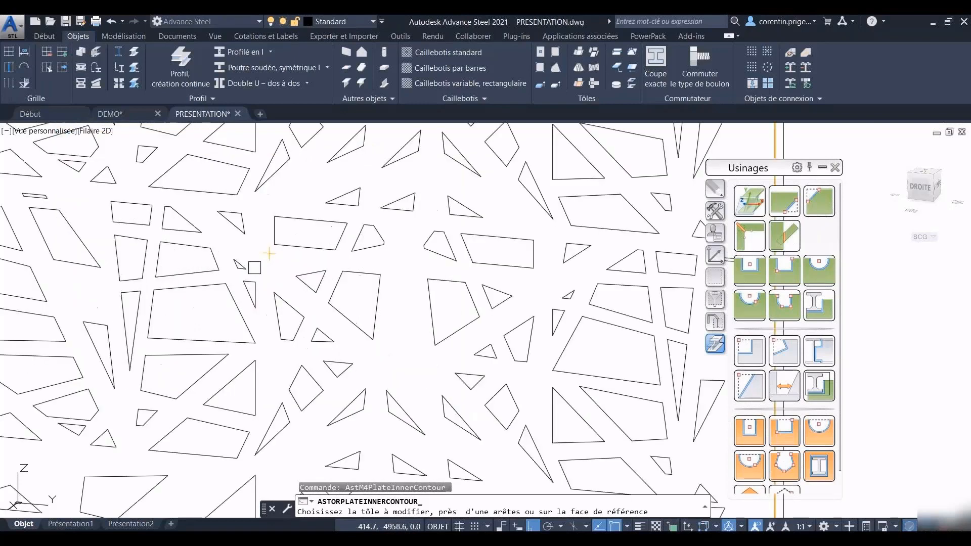
pyautogui.click(262, 251)
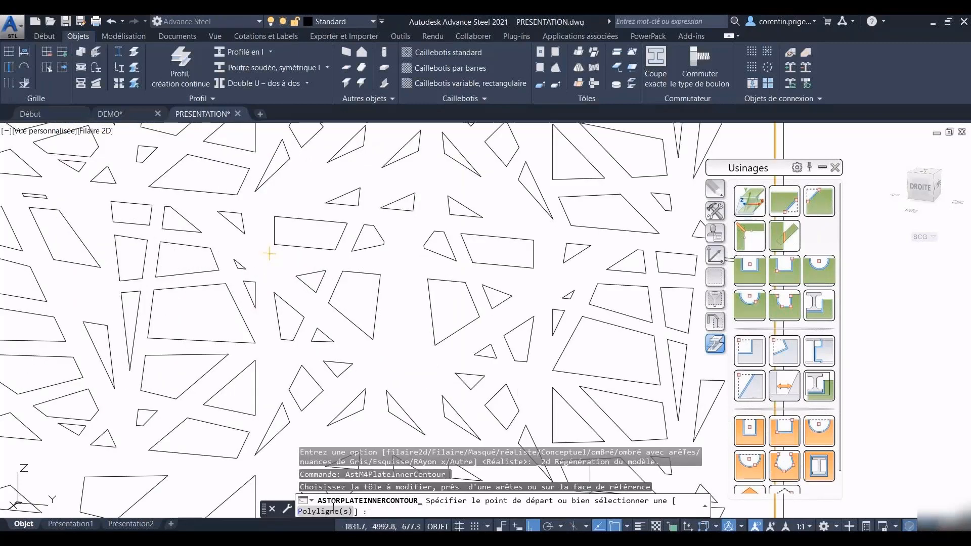
pyautogui.write('P')
pyautogui.press('Return')
pyautogui.scroll(-5, 328, 417)
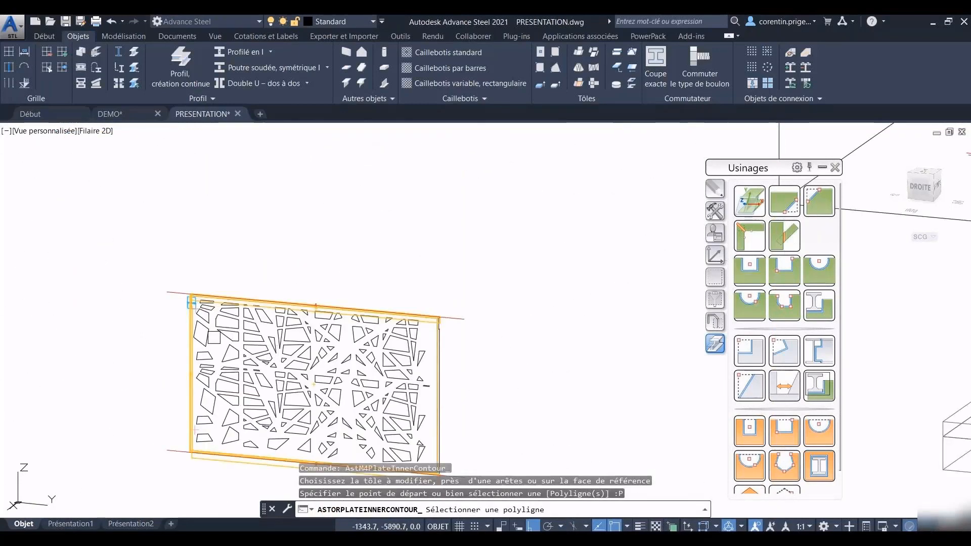
pyautogui.keyDown('shift'); pyautogui.moveTo(303, 394); pyautogui.dragTo(321, 373, button='middle'); pyautogui.keyUp('shift')
pyautogui.scroll(2, 215, 346)
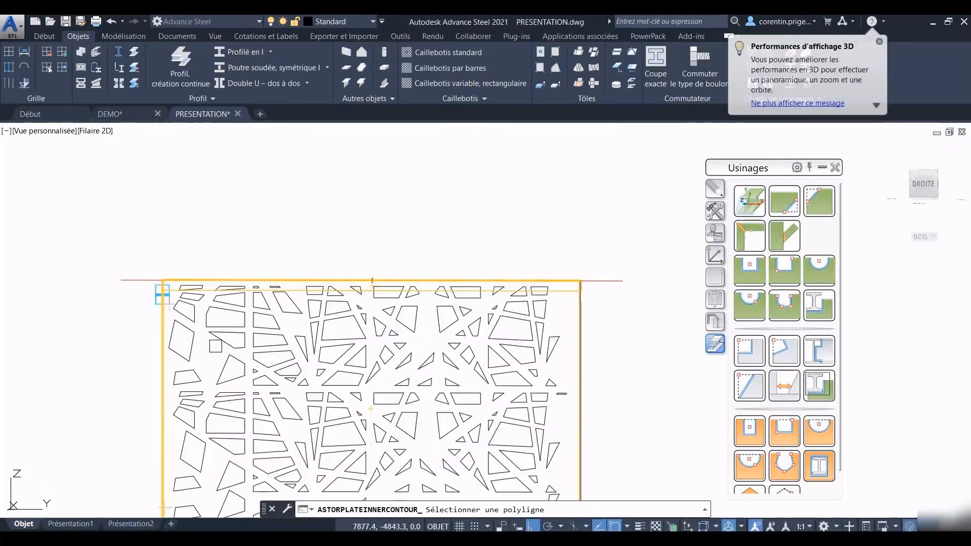
pyautogui.click(111, 314)
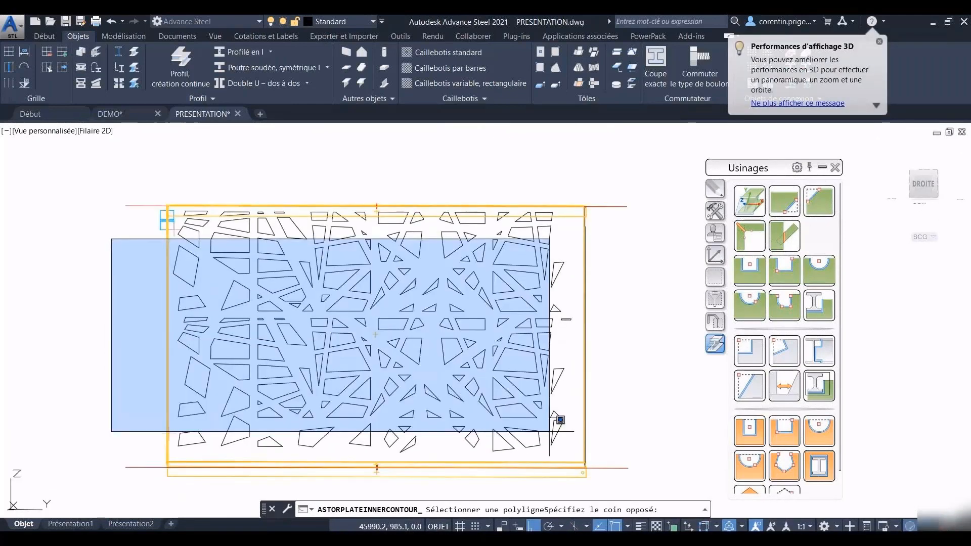
pyautogui.click(607, 454)
pyautogui.click(184, 182)
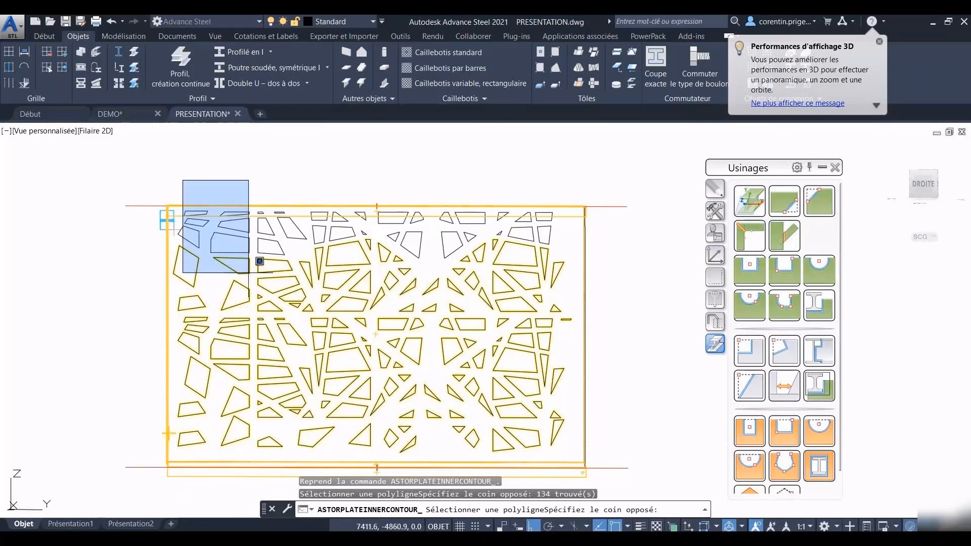
pyautogui.click(580, 277)
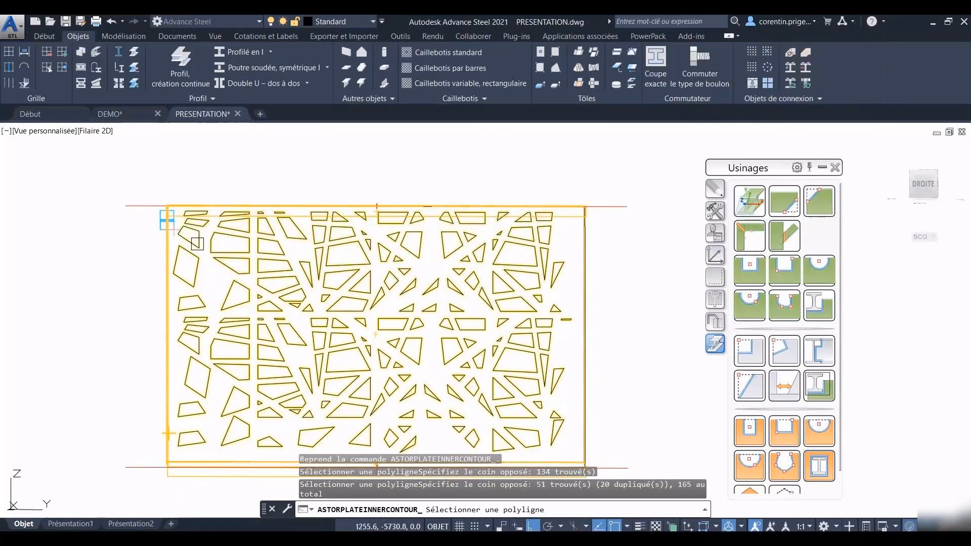
pyautogui.press('Return')
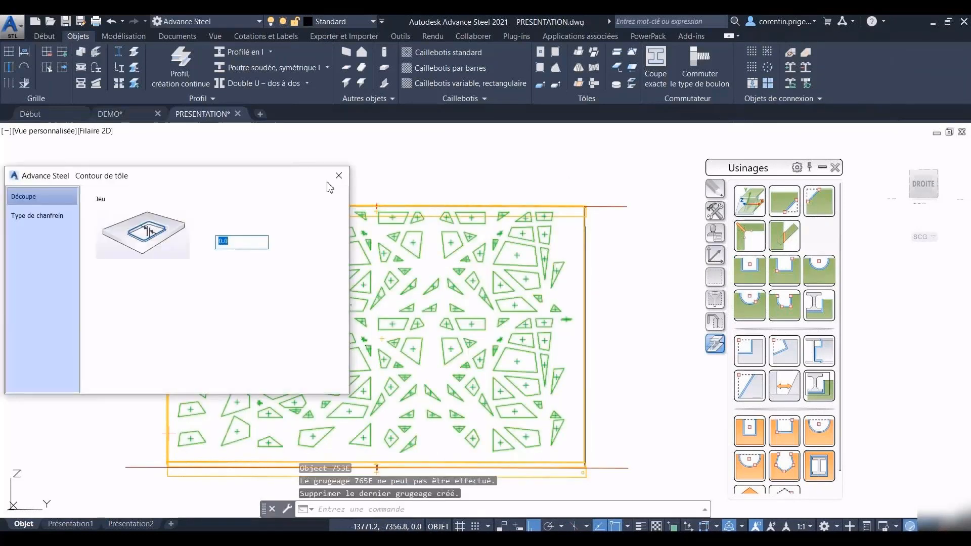
pyautogui.click(339, 175)
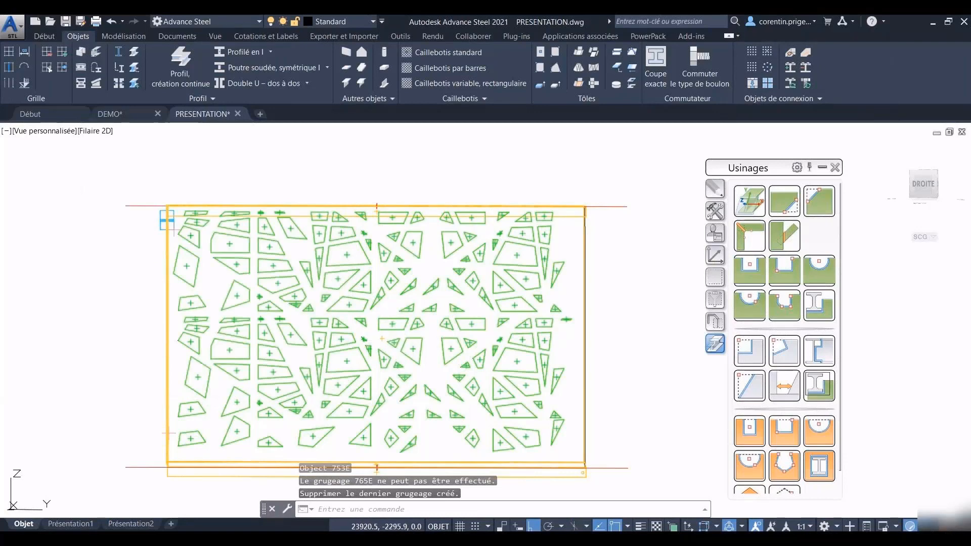
pyautogui.press('Escape')
pyautogui.press('Escape')
# - Switch the plate's representation mode to hide the green contour features, set the visual style to Réaliste and inspect the perforated panel
pyautogui.scroll(5, 386, 342)
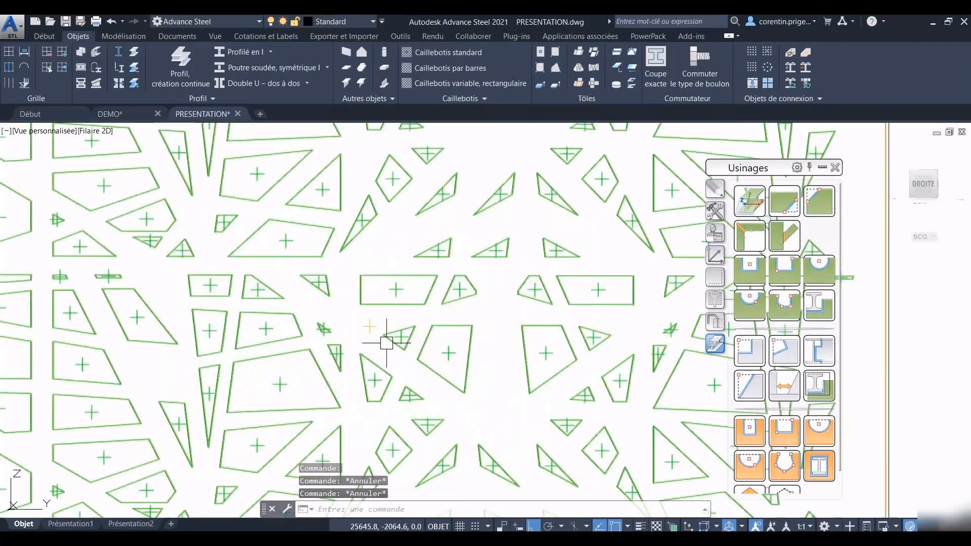
pyautogui.click(715, 321)
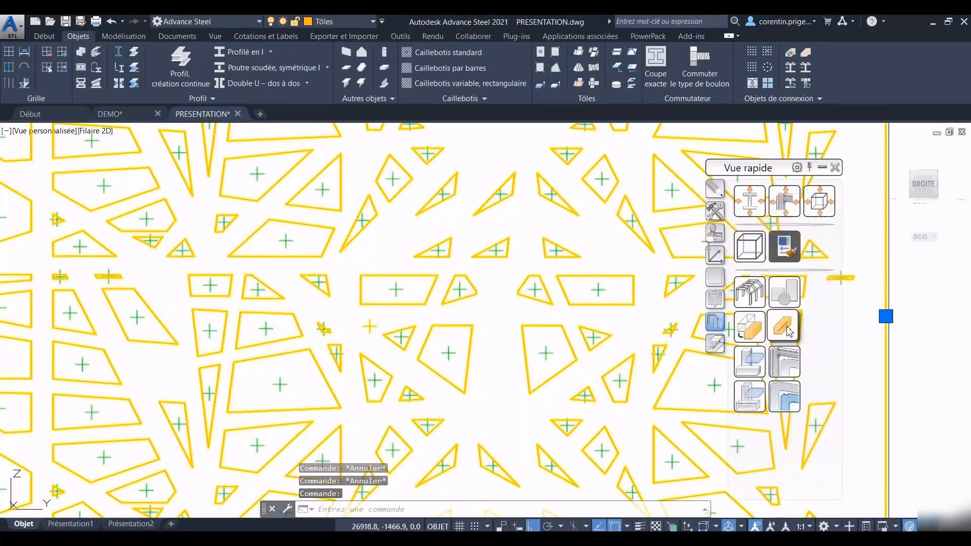
pyautogui.click(747, 327)
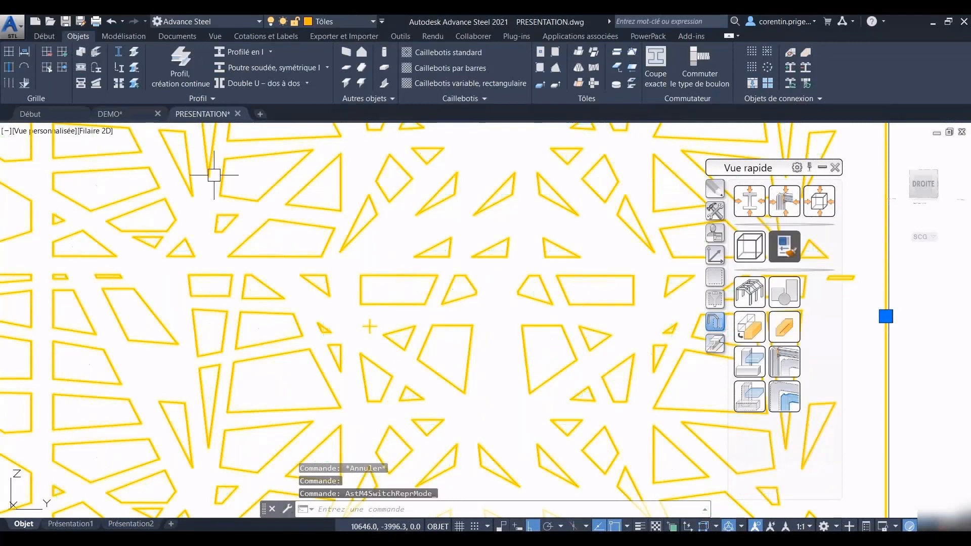
pyautogui.click(91, 133)
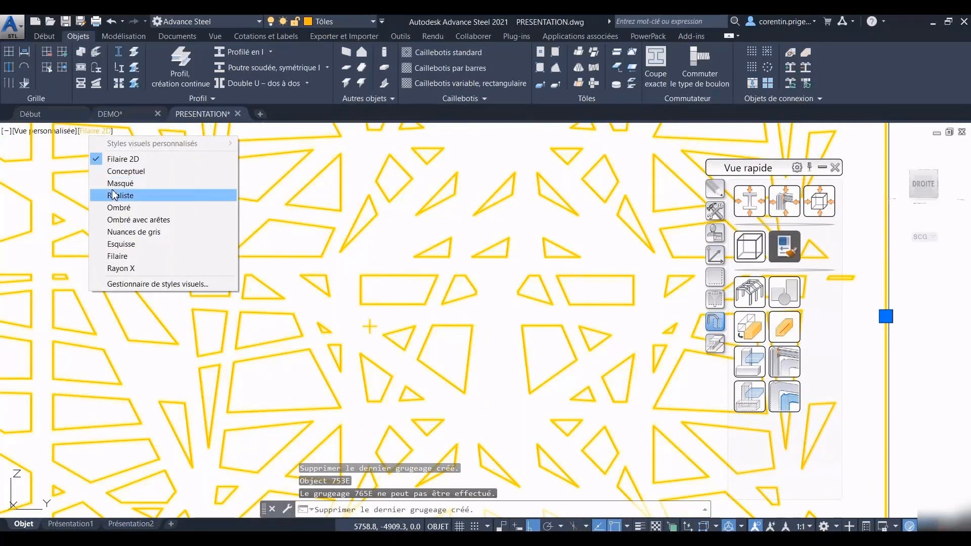
pyautogui.click(112, 194)
pyautogui.scroll(-5, 315, 272)
pyautogui.keyDown('shift'); pyautogui.moveTo(404, 273); pyautogui.dragTo(346, 308); pyautogui.keyUp('shift')
pyautogui.keyDown('shift'); pyautogui.moveTo(347, 308); pyautogui.dragTo(354, 303, button='middle'); pyautogui.keyUp('shift')
pyautogui.click(462, 241)
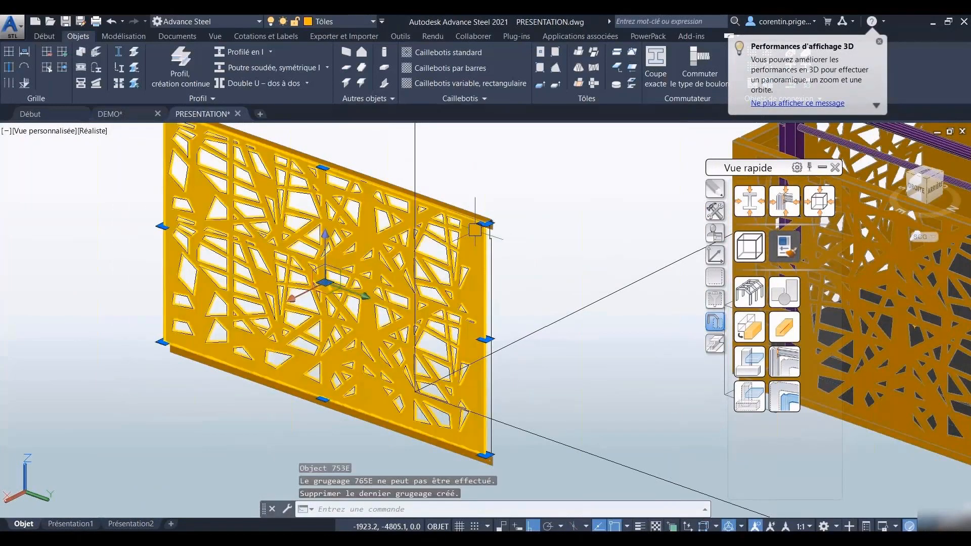
pyautogui.press('Escape')
pyautogui.press('Escape')
# - Delete the whole separate perforated panel together with its pattern polylines
pyautogui.scroll(-3, 486, 273)
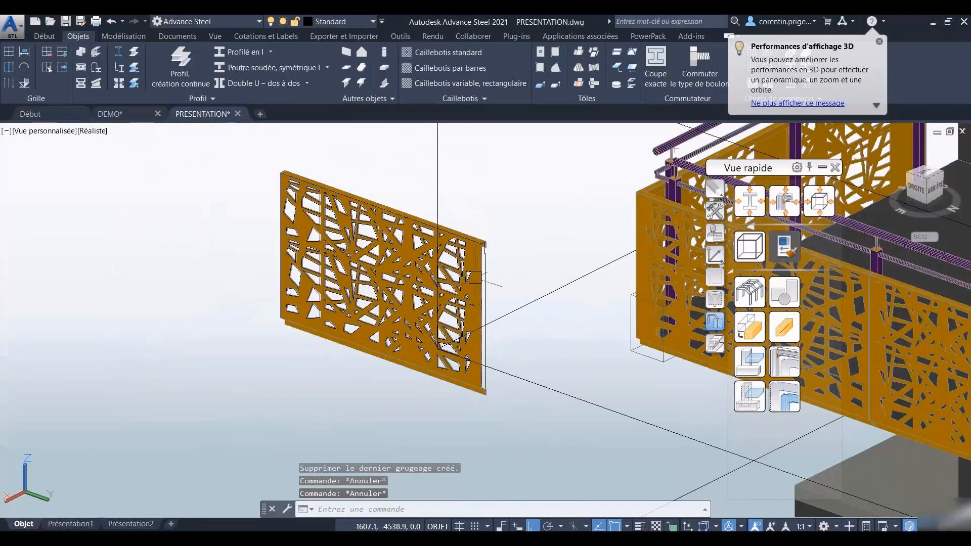
pyautogui.keyDown('shift'); pyautogui.moveTo(489, 308); pyautogui.dragTo(516, 313, button='middle'); pyautogui.keyUp('shift')
pyautogui.click(65, 209)
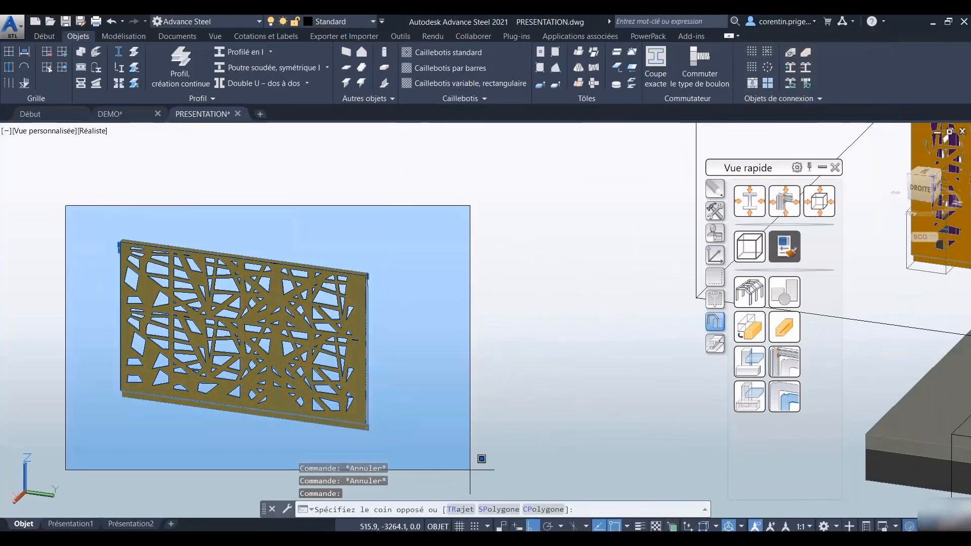
pyautogui.click(478, 460)
pyautogui.press('Delete')
pyautogui.scroll(3, 807, 482)
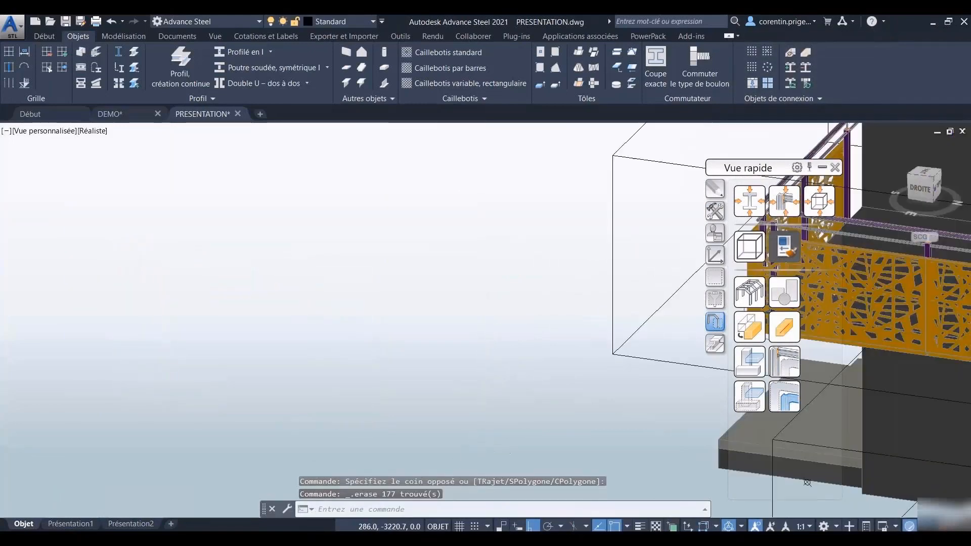
# - Activate the model view along the outer edge of the lower glass landing to isolate its guardrail construction lines
pyautogui.hotkey('ctrl', 'z')
pyautogui.hotkey('ctrl', 'z')
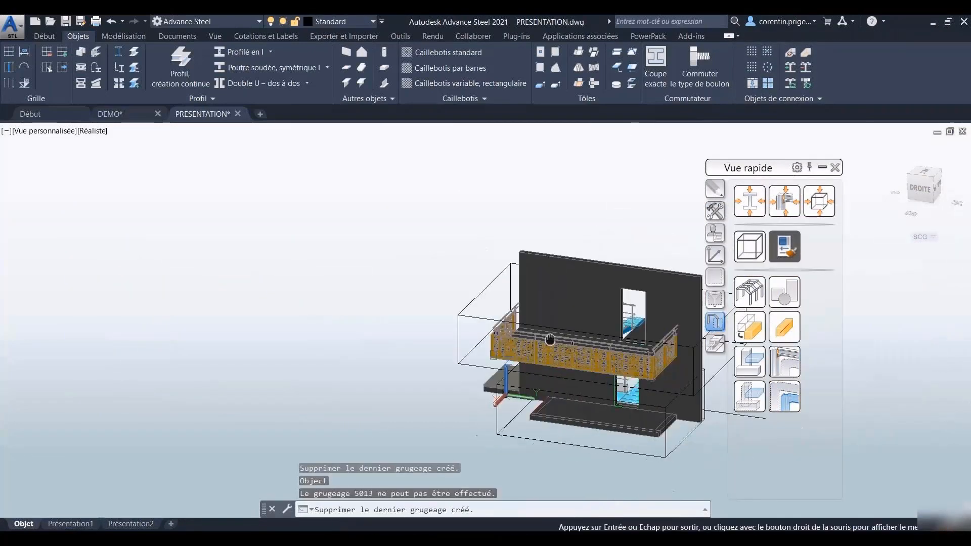
pyautogui.keyDown('shift'); pyautogui.moveTo(581, 370); pyautogui.dragTo(430, 415, button='middle'); pyautogui.keyUp('shift')
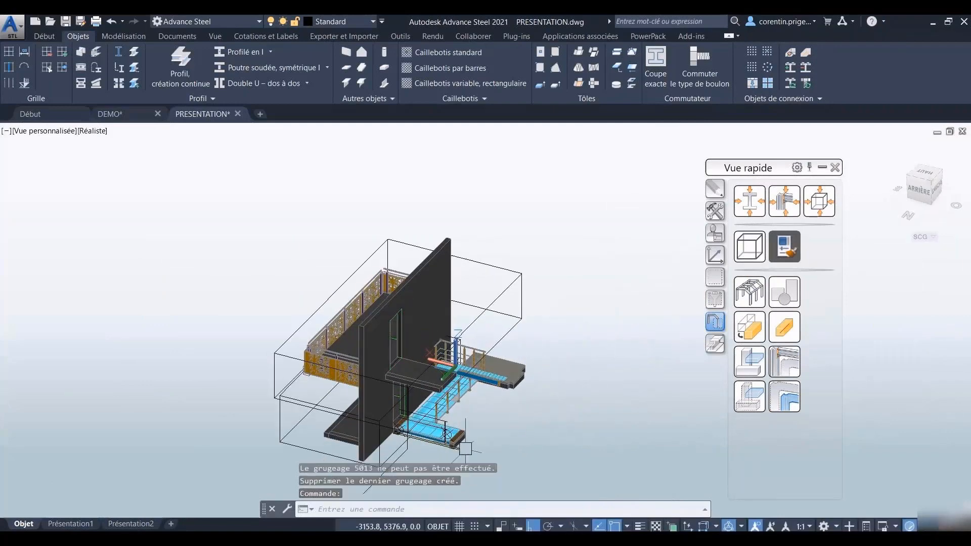
pyautogui.scroll(5, 427, 418)
pyautogui.click(421, 440)
pyautogui.scroll(6, 421, 440)
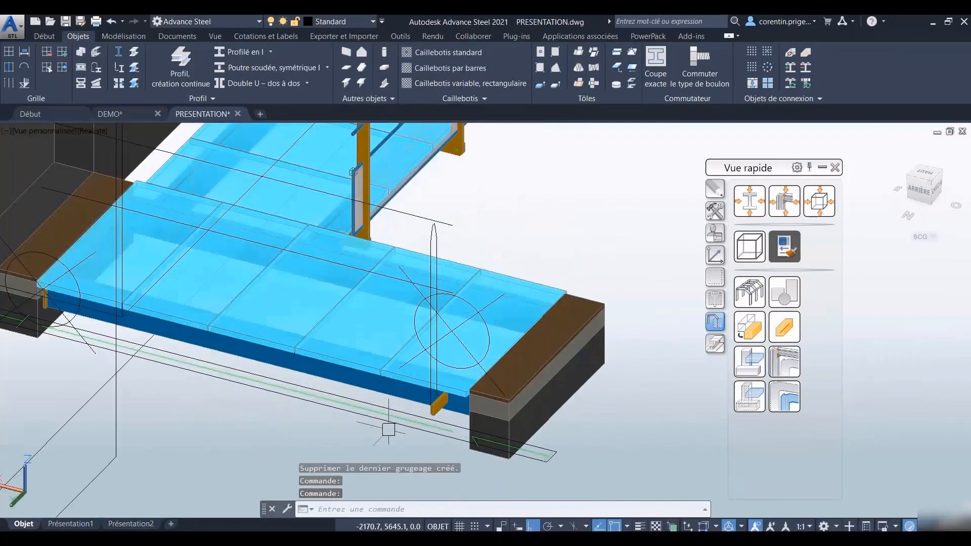
pyautogui.doubleClick(389, 427)
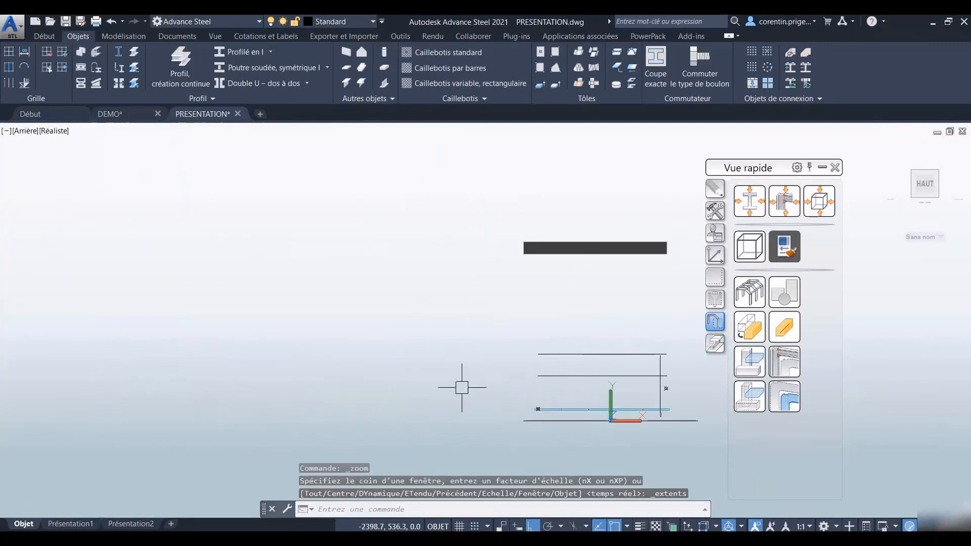
pyautogui.moveTo(525, 370); pyautogui.dragTo(348, 367, button='middle')
# - Create a circular tube profile along the full length of the uppermost guardrail construction line
pyautogui.click(45, 36)
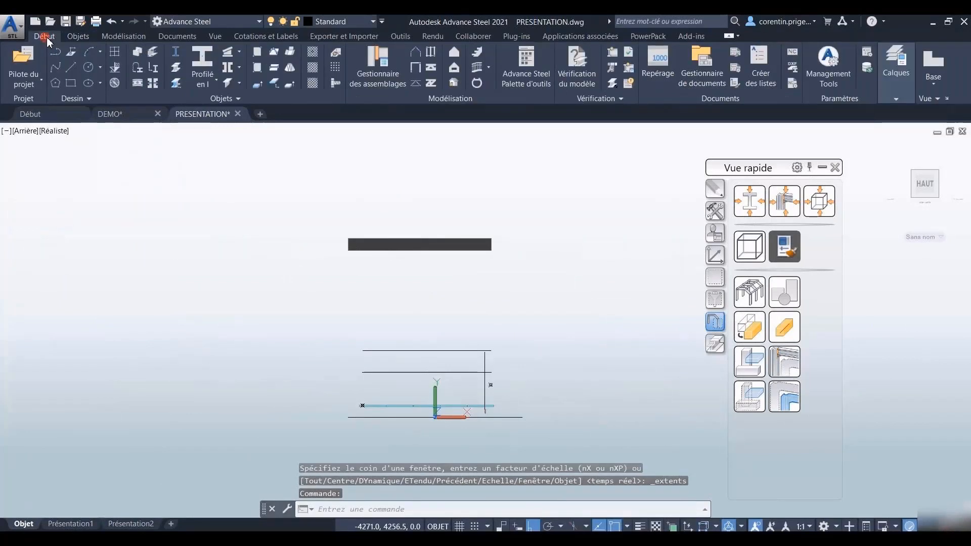
pyautogui.click(203, 84)
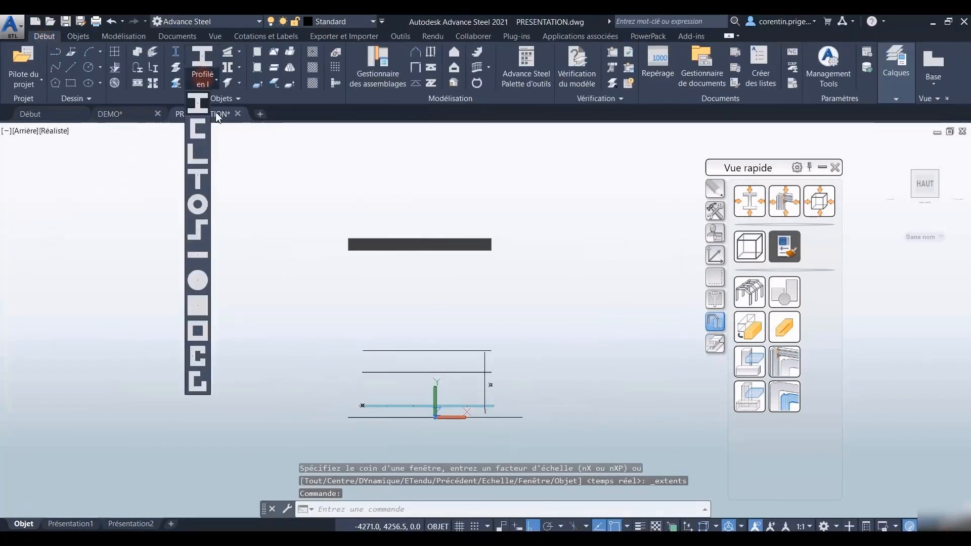
pyautogui.click(197, 205)
pyautogui.click(362, 349)
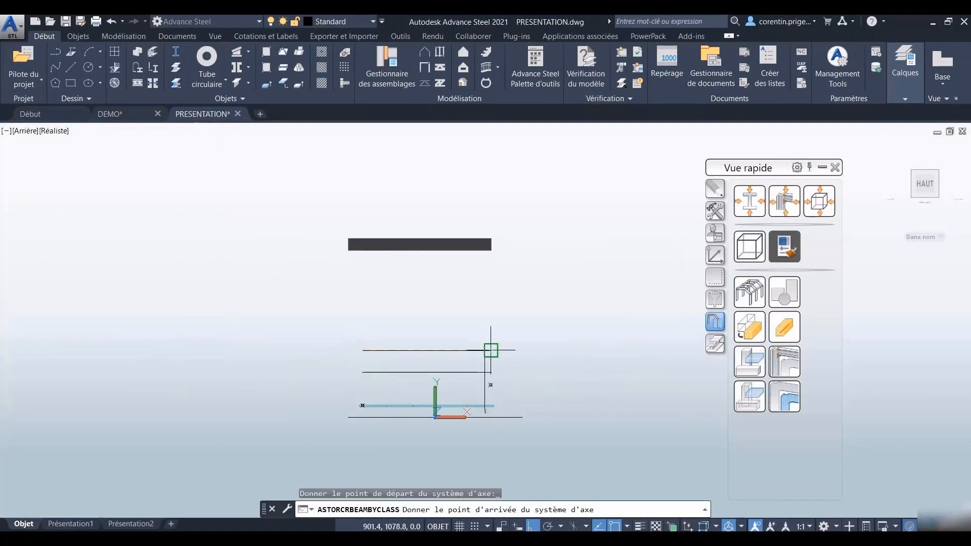
pyautogui.click(490, 350)
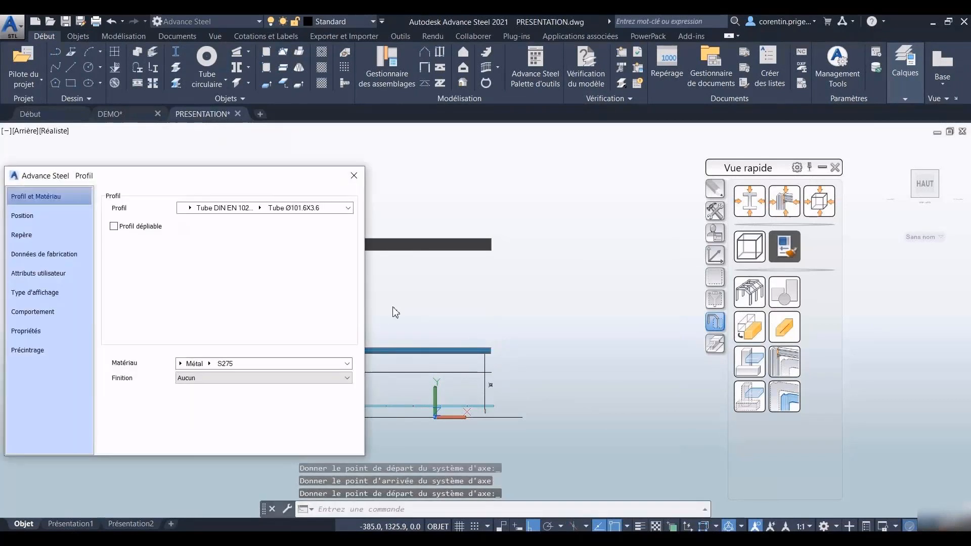
# - Keep the new handrail tube centred on its line and set its section to Tube Ø42.4X2.3
pyautogui.click(42, 215)
pyautogui.click(159, 231)
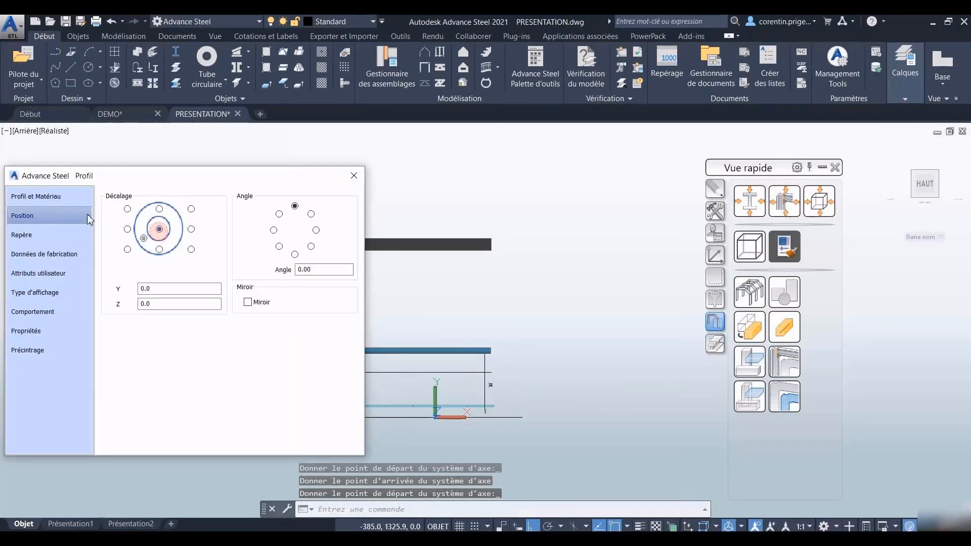
pyautogui.click(46, 199)
pyautogui.click(259, 207)
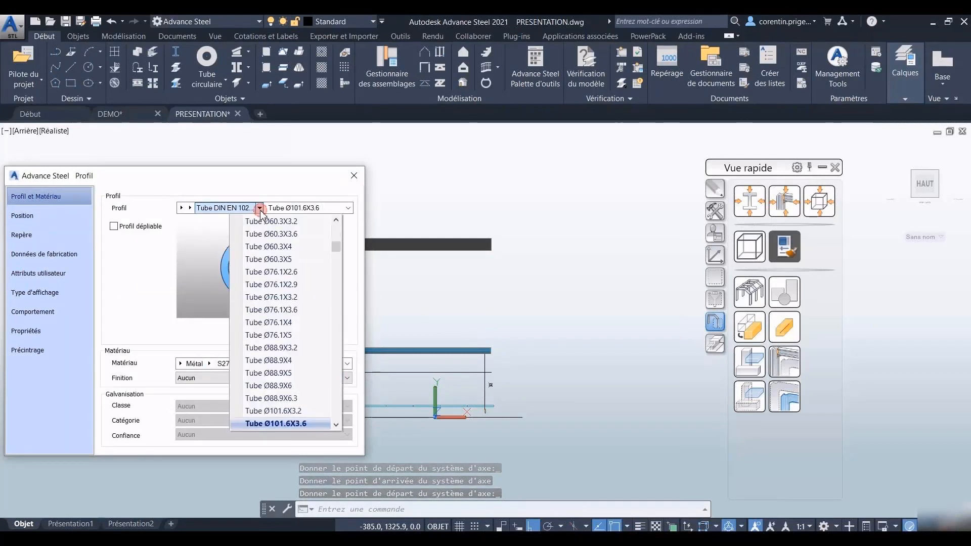
pyautogui.scroll(8, 283, 248)
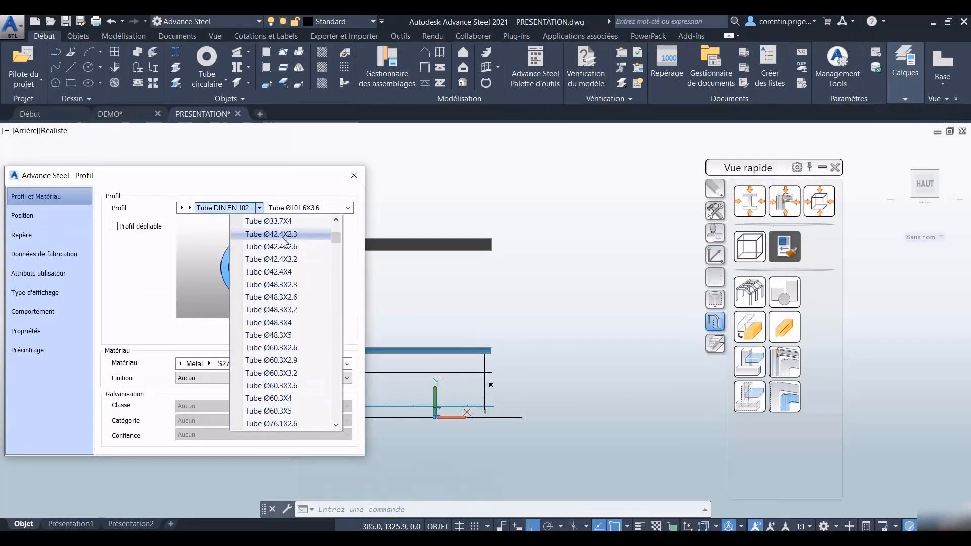
pyautogui.click(282, 234)
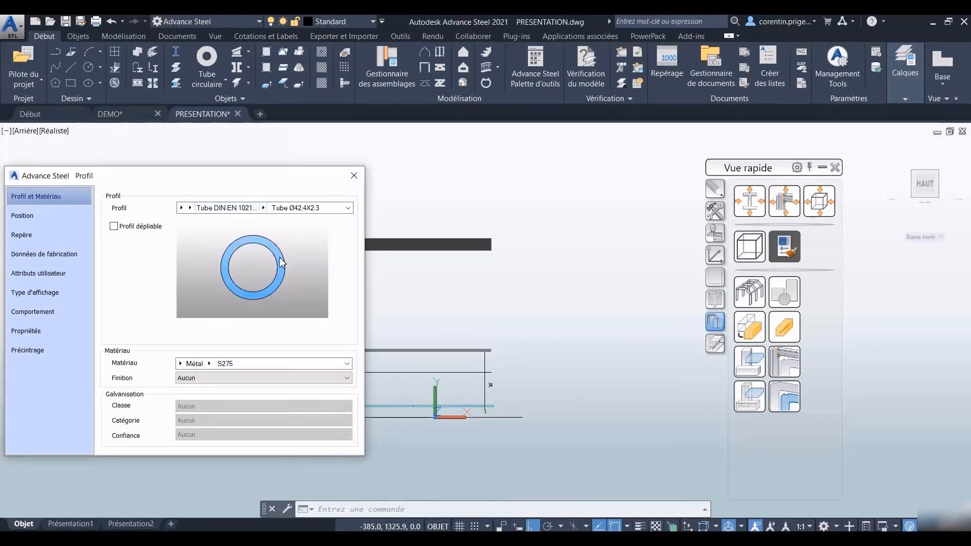
pyautogui.click(356, 176)
# - Draw a rectangle below the middle guardrail line between the two marked reference points
pyautogui.scroll(3, 374, 335)
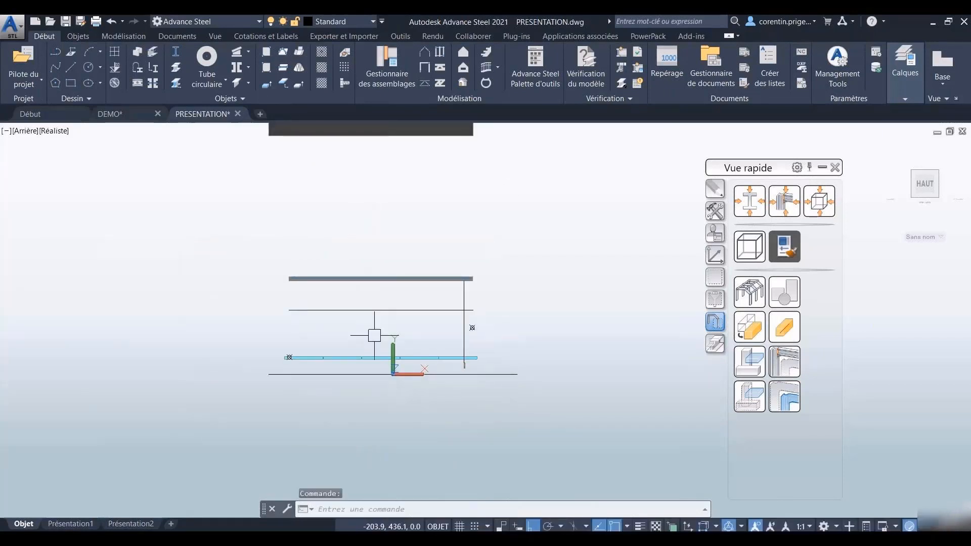
pyautogui.moveTo(374, 335); pyautogui.dragTo(358, 316, button='middle')
pyautogui.click(71, 84)
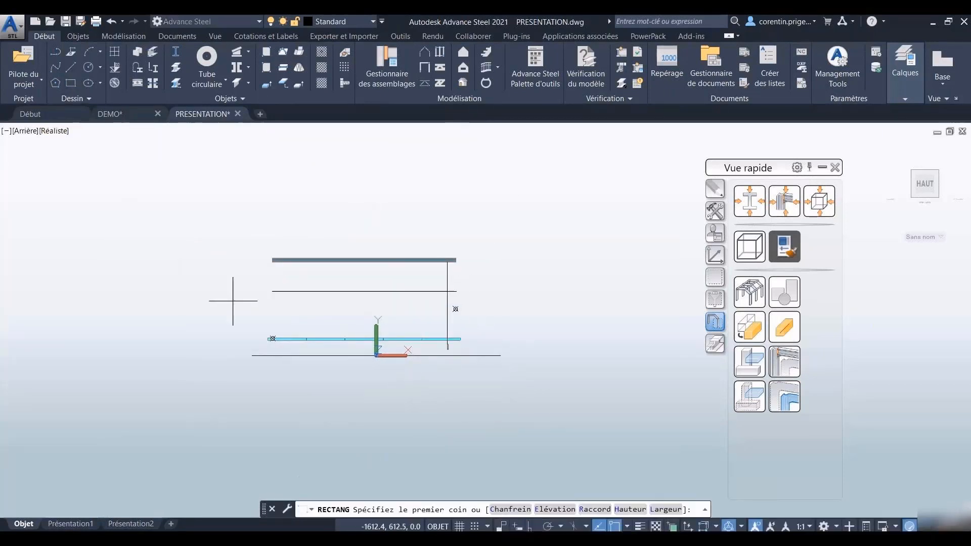
pyautogui.scroll(5, 258, 308)
pyautogui.click(299, 394)
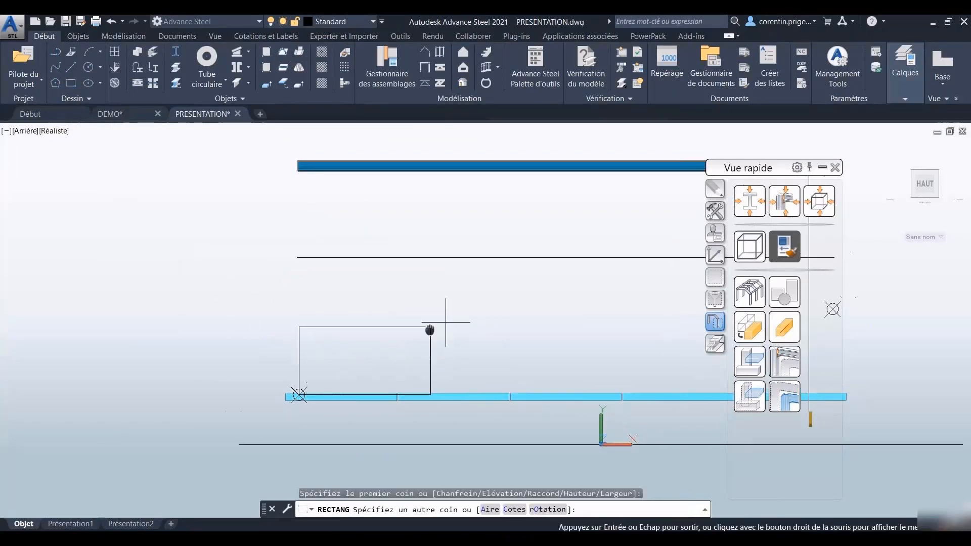
pyautogui.moveTo(429, 329); pyautogui.dragTo(254, 345, button='middle')
pyautogui.click(657, 325)
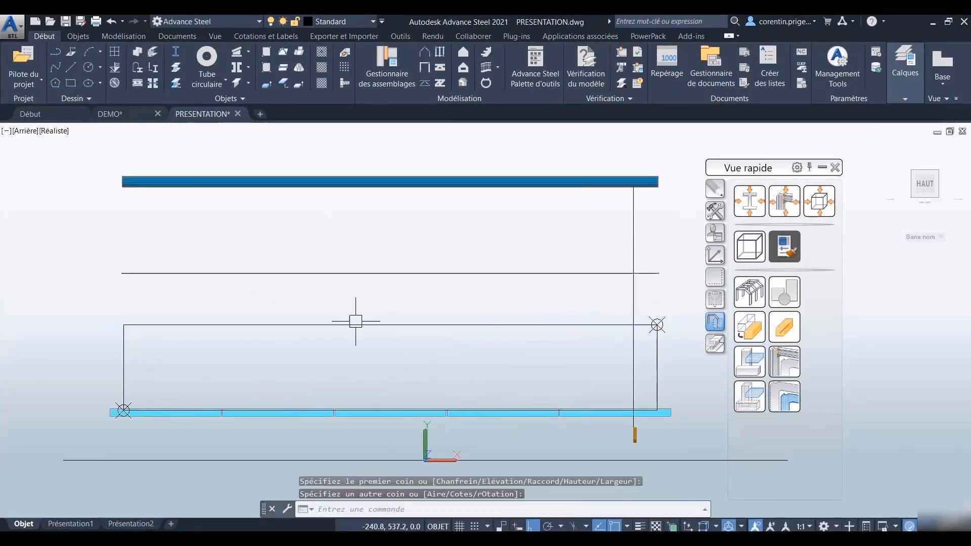
# - Convert the rectangle and the middle guardrail line into profiles while keeping the source objects
pyautogui.click(213, 325)
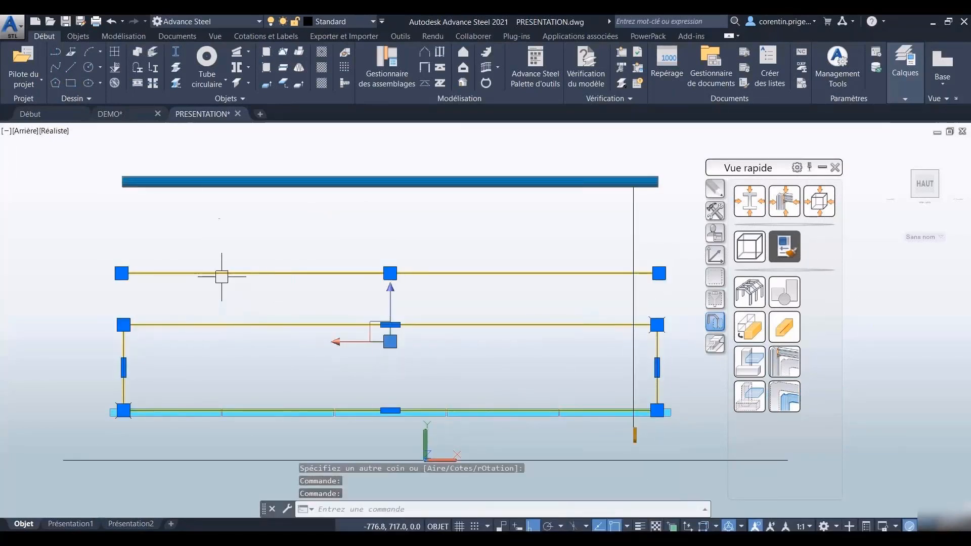
pyautogui.click(153, 67)
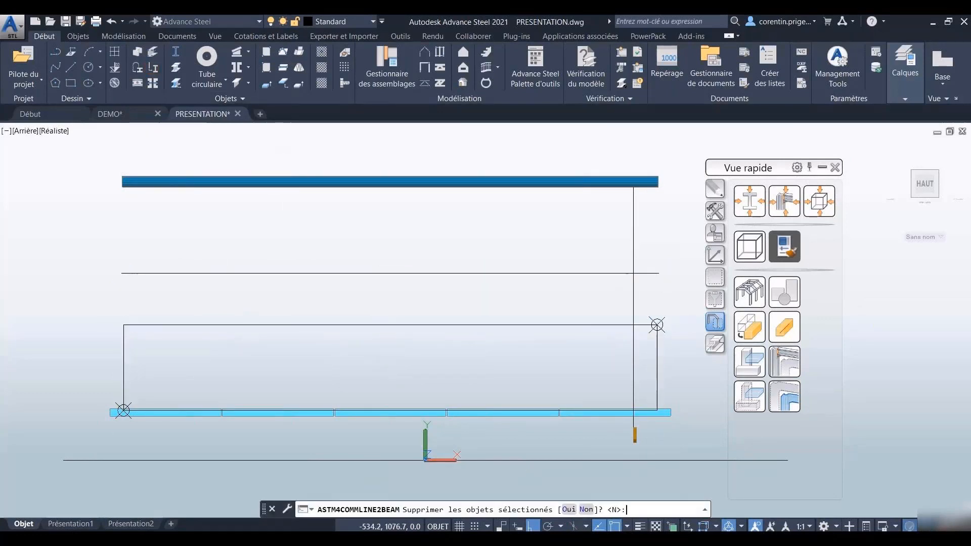
pyautogui.press('Return')
# - Change the converted middle rail and frame profiles to round bars, Rond EN 10060, size Rond Ø15
pyautogui.click(181, 208)
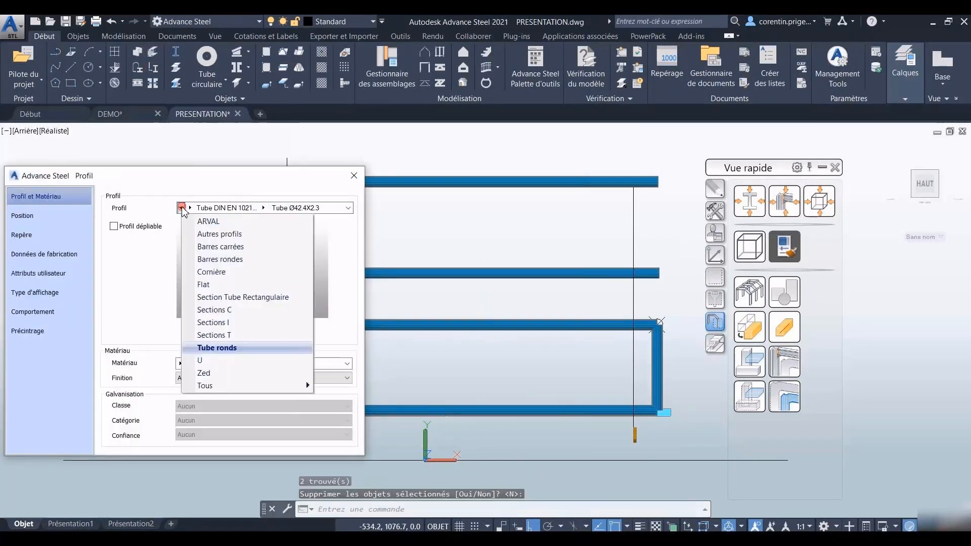
pyautogui.click(207, 259)
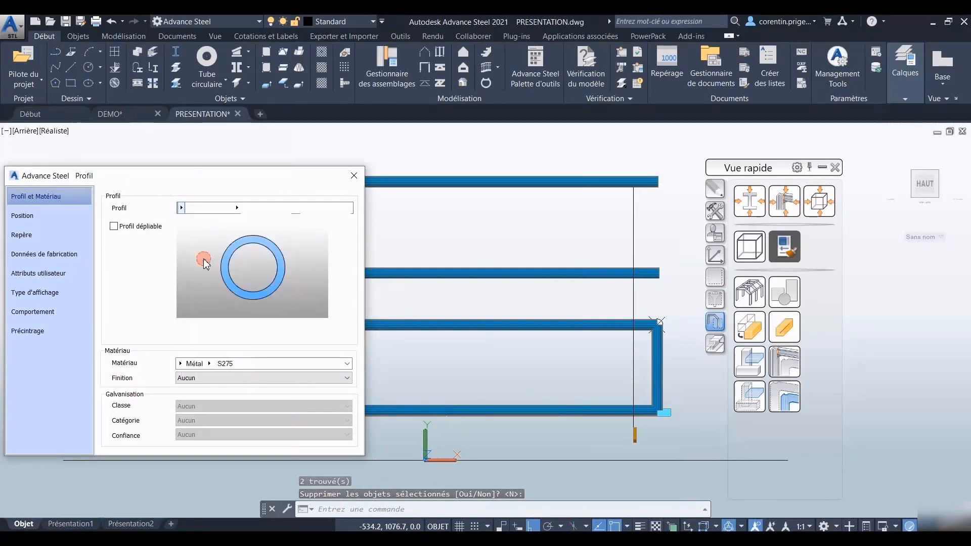
pyautogui.click(250, 208)
pyautogui.click(266, 219)
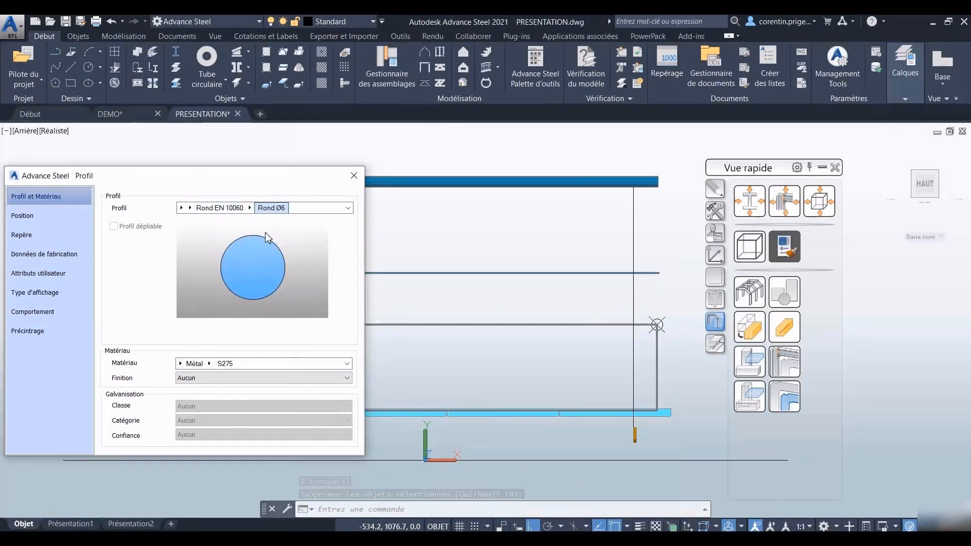
pyautogui.click(256, 210)
pyautogui.click(266, 307)
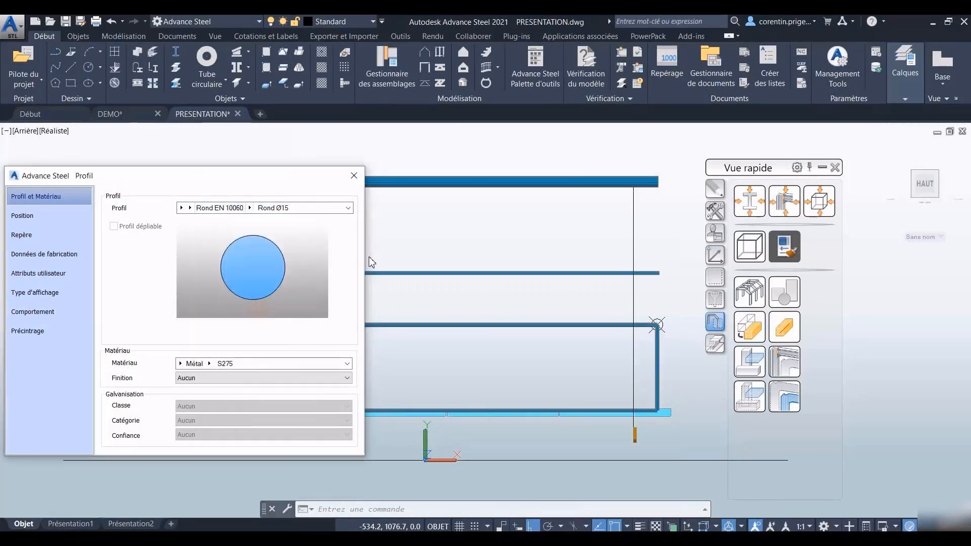
pyautogui.click(354, 175)
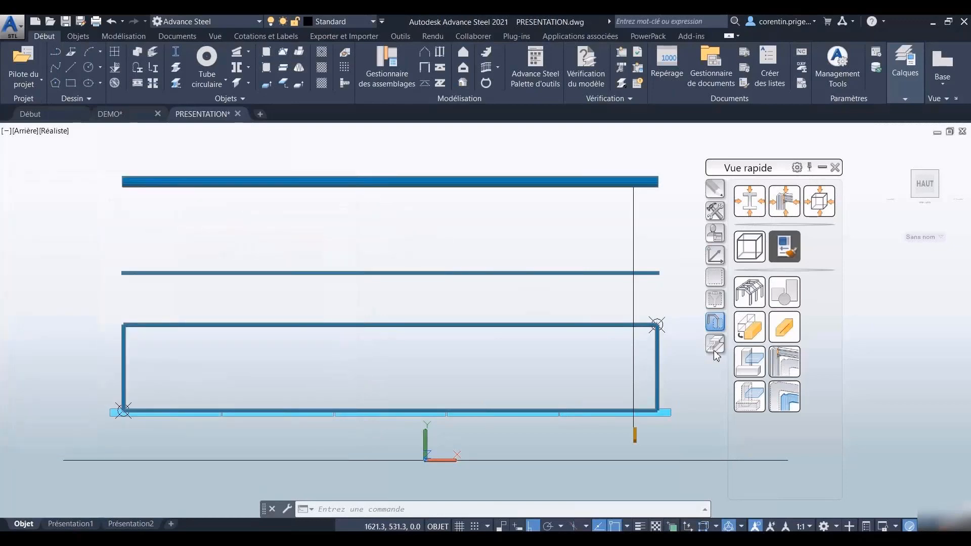
# - Mitre the round bars at the frame's upper-left corner with a bisector cut
pyautogui.click(714, 347)
pyautogui.click(748, 235)
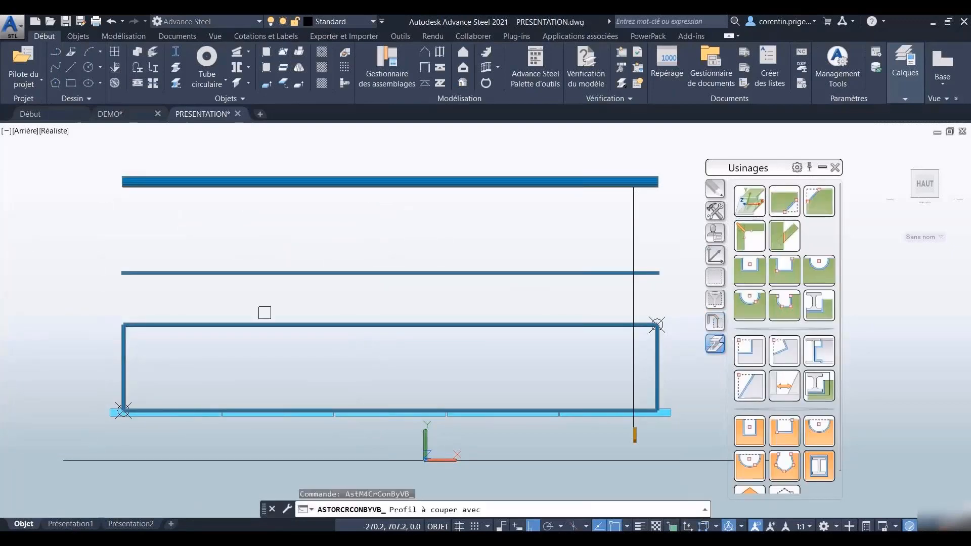
pyautogui.click(129, 344)
pyautogui.press('Return')
pyautogui.click(143, 327)
pyautogui.press('Return')
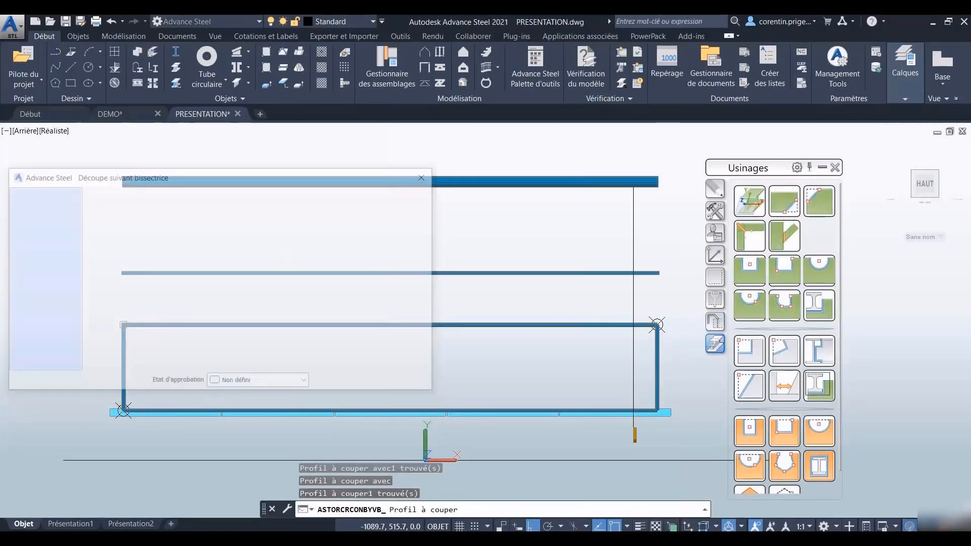
pyautogui.click(427, 176)
# - Apply a bisector cut between the top bar and the vertical bar at the frame's upper-right corner
pyautogui.moveTo(632, 340); pyautogui.dragTo(486, 321, button='middle')
pyautogui.press('Return')
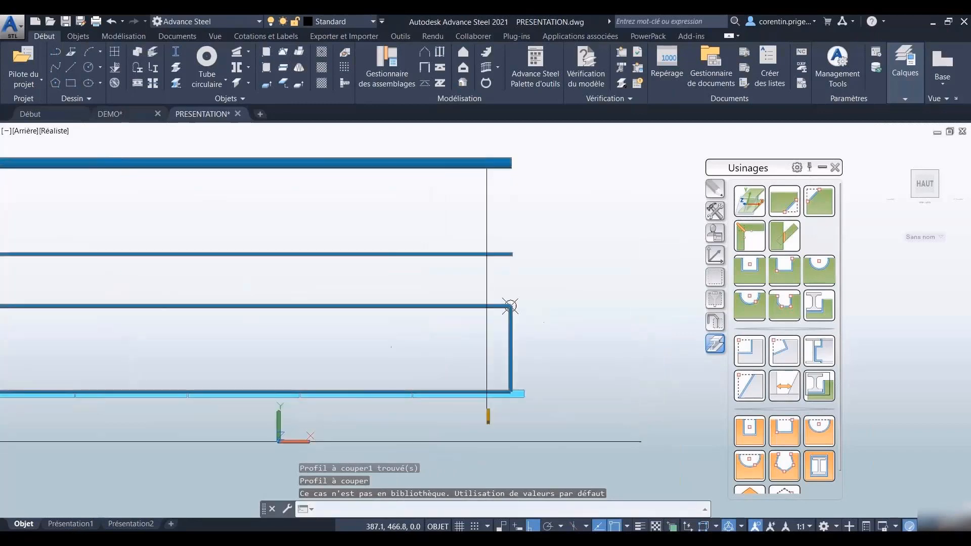
pyautogui.click(468, 310)
pyautogui.press('Return')
pyautogui.click(510, 326)
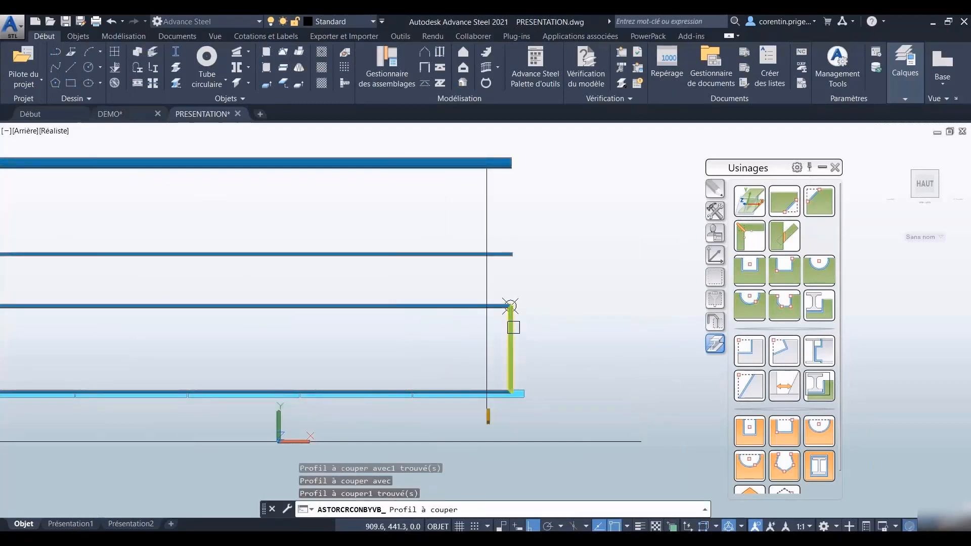
pyautogui.press('Return')
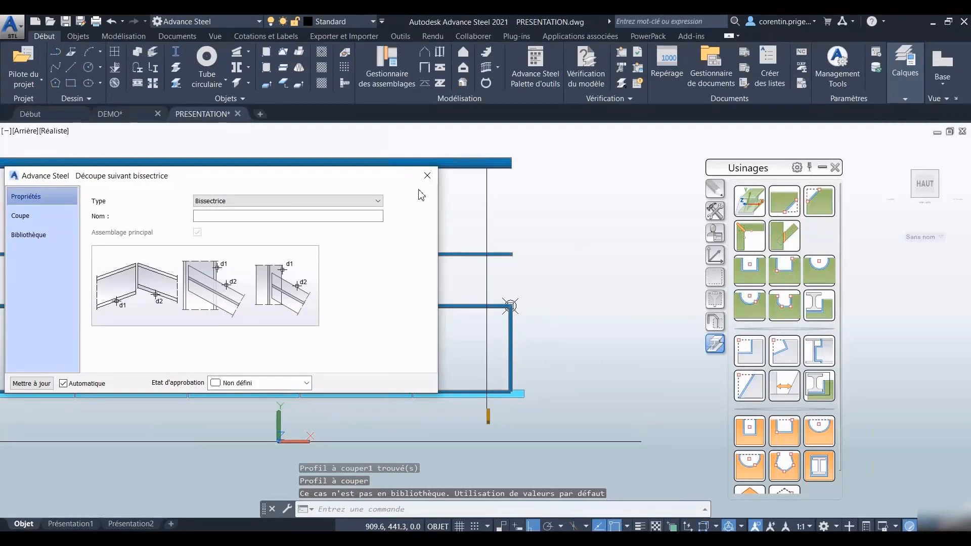
pyautogui.click(427, 175)
# - Apply a bisector cut between the bottom bar and the vertical bar at the frame's lower-right corner
pyautogui.scroll(3, 490, 364)
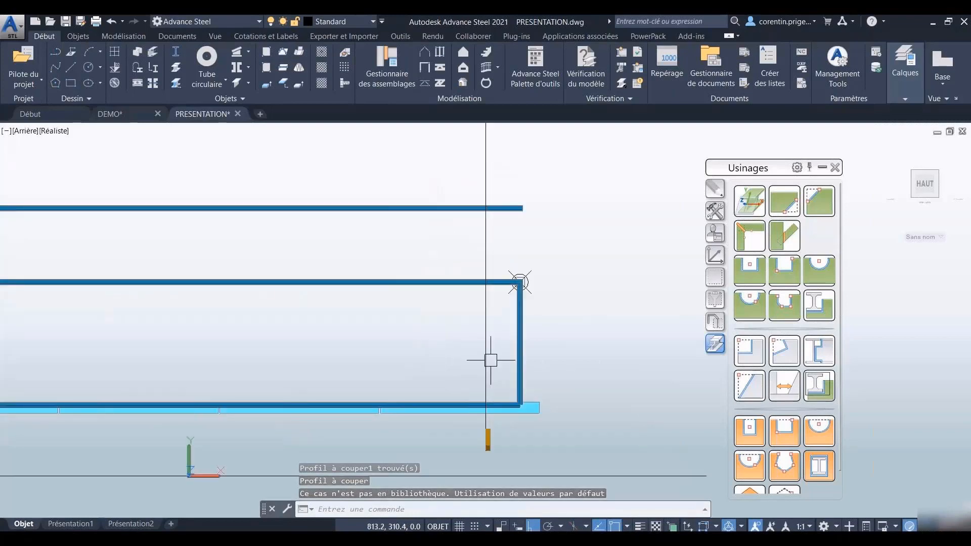
pyautogui.press('Return')
pyautogui.click(504, 405)
pyautogui.press('Return')
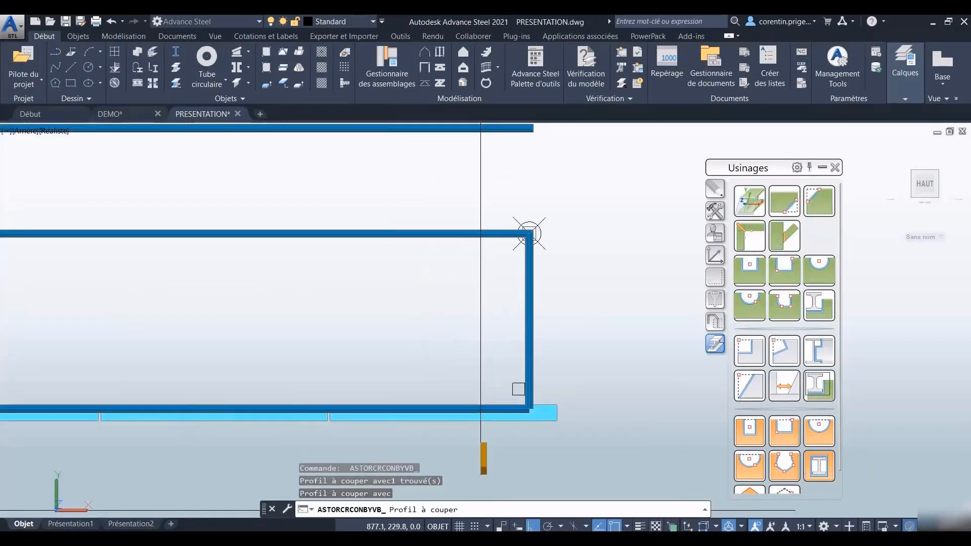
pyautogui.click(529, 395)
pyautogui.press('Return')
pyautogui.click(427, 175)
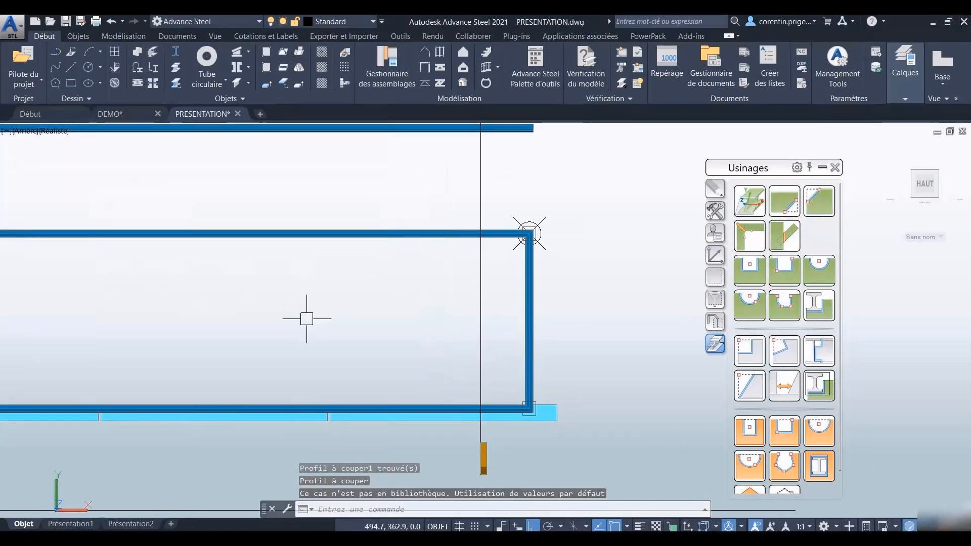
# - Apply a bisector cut between the vertical bar and the bottom bar at the frame's lower-left corner
pyautogui.moveTo(306, 318); pyautogui.dragTo(505, 273, button='middle')
pyautogui.moveTo(219, 296); pyautogui.dragTo(469, 284, button='middle')
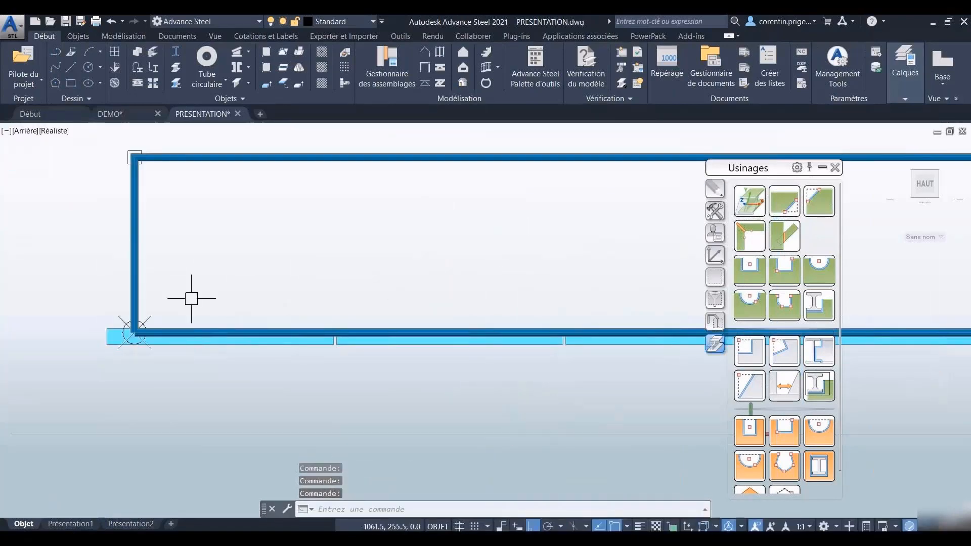
pyautogui.press('Return')
pyautogui.click(130, 310)
pyautogui.press('Return')
pyautogui.click(154, 334)
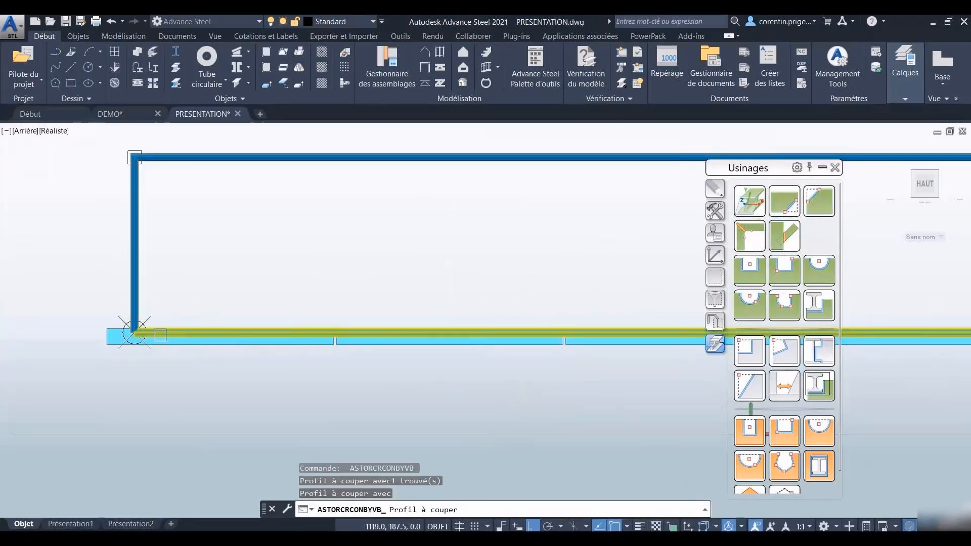
pyautogui.press('Return')
pyautogui.click(428, 175)
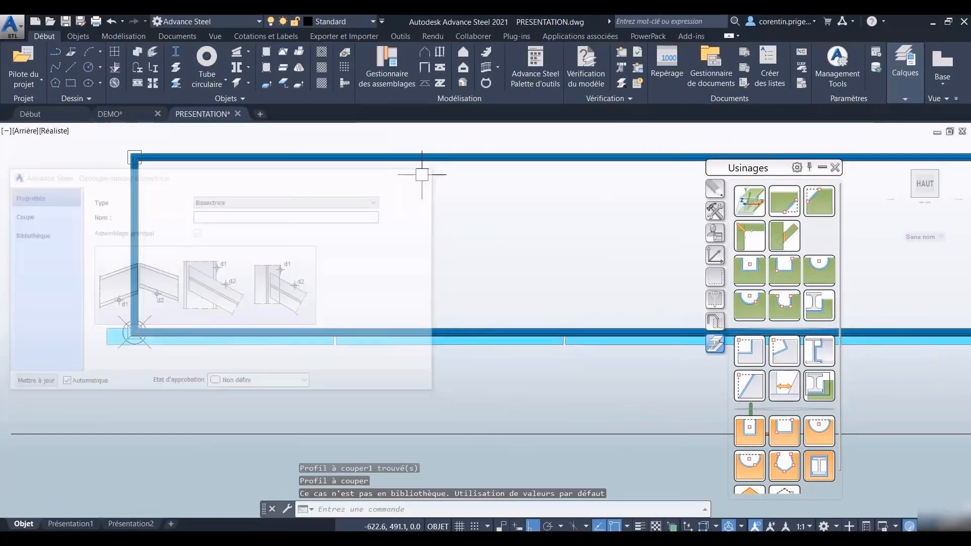
pyautogui.scroll(-3, 440, 218)
pyautogui.moveTo(440, 219); pyautogui.dragTo(348, 275, button='middle')
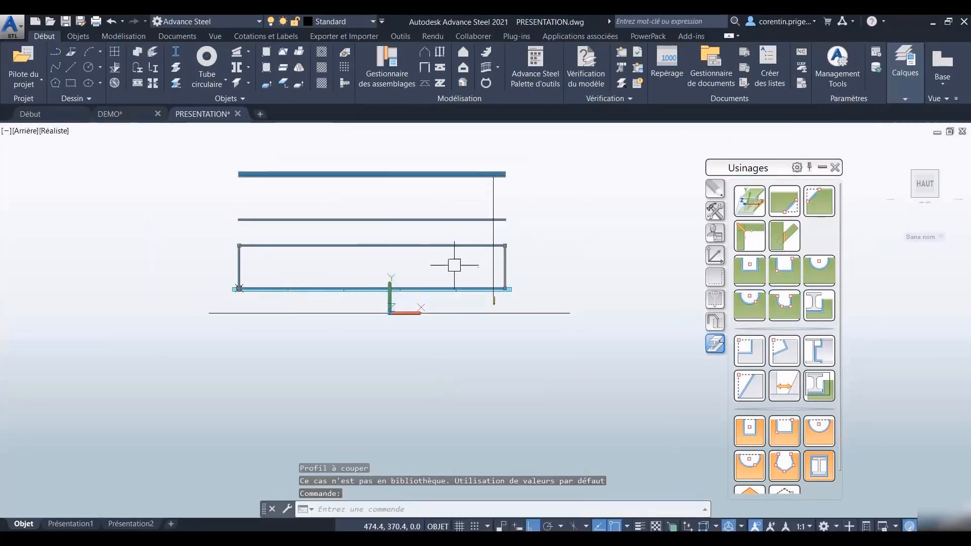
# - Convert the guardrail post's closed outline into a plate 10 mm thick
pyautogui.keyDown('shift'); pyautogui.moveTo(453, 263); pyautogui.dragTo(460, 240, button='middle'); pyautogui.keyUp('shift')
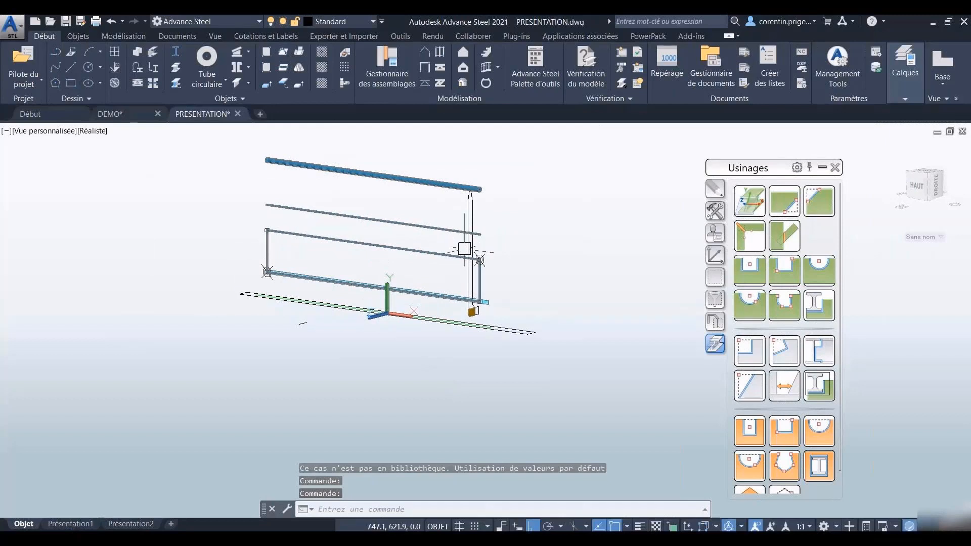
pyautogui.click(464, 248)
pyautogui.click(78, 36)
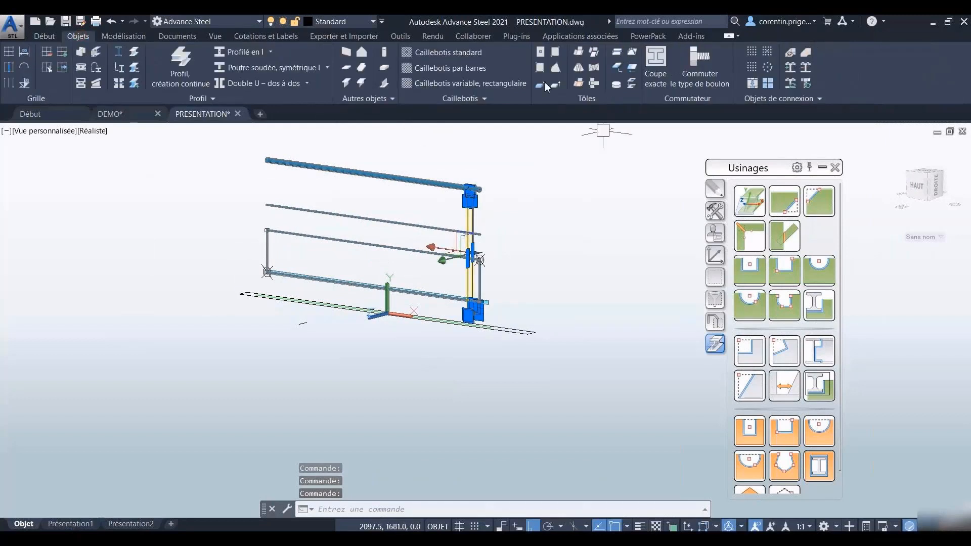
pyautogui.click(540, 84)
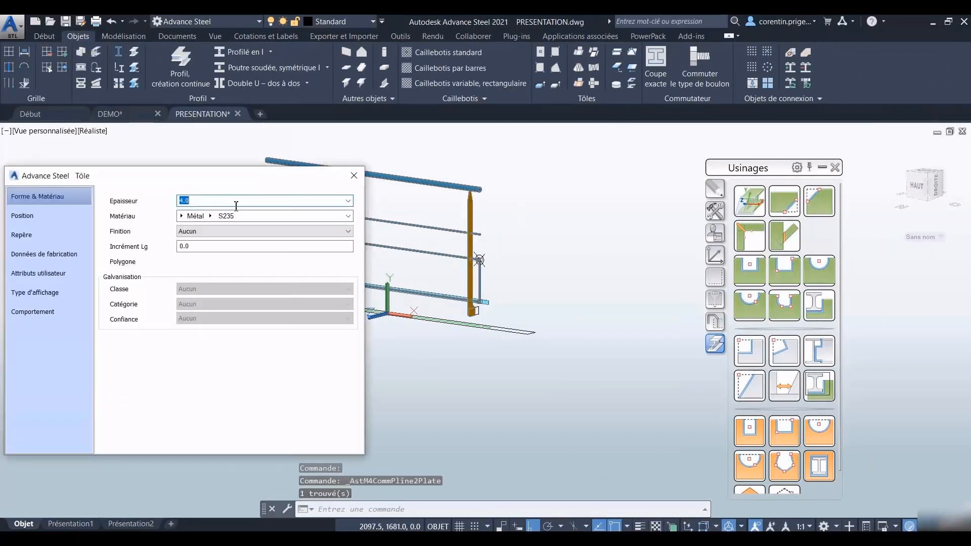
pyautogui.write('10')
pyautogui.click(354, 175)
# - Switch the visual style to 2D wireframe (Filaire 2D) for the area where the intermediate round bar crosses the post
pyautogui.scroll(3, 470, 313)
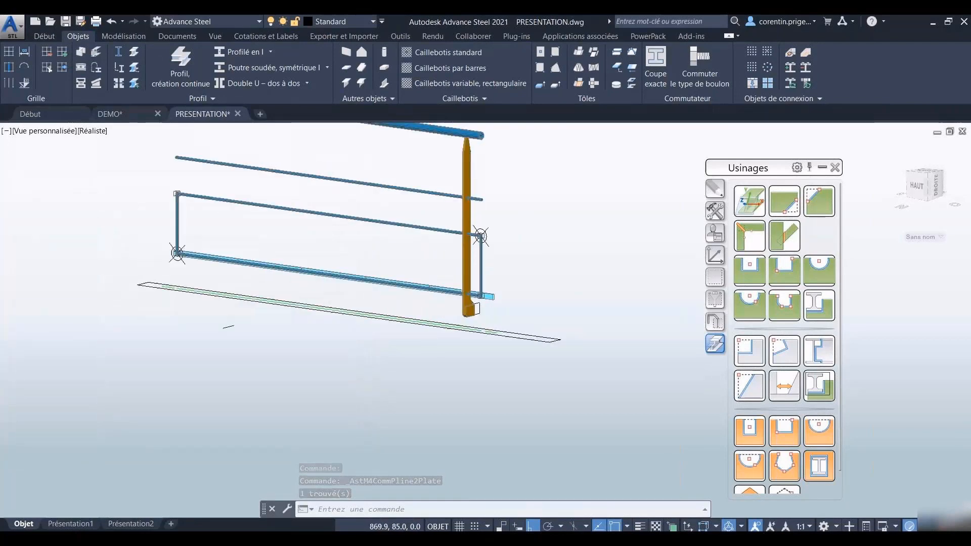
pyautogui.scroll(2, 471, 313)
pyautogui.keyDown('shift'); pyautogui.moveTo(505, 309); pyautogui.dragTo(474, 308, button='middle'); pyautogui.keyUp('shift')
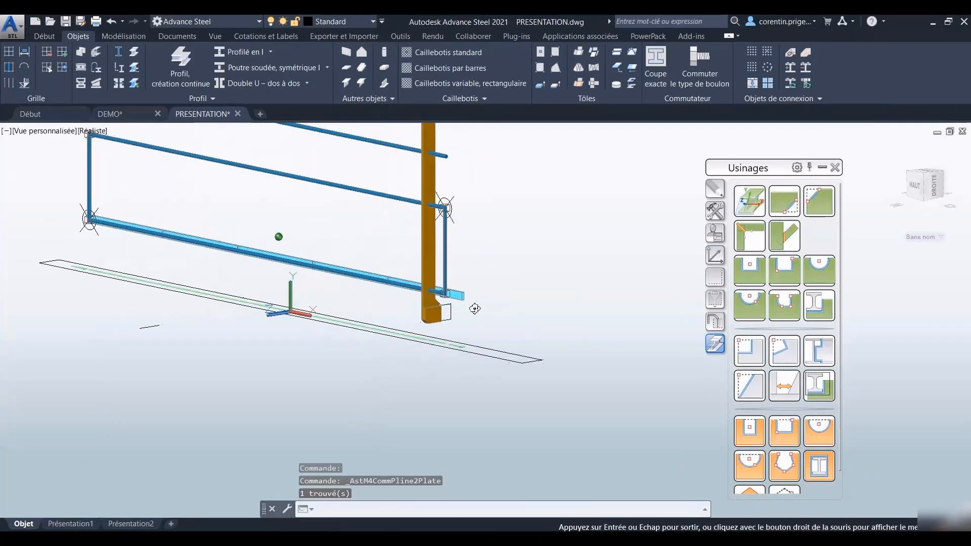
pyautogui.scroll(5, 465, 263)
pyautogui.click(505, 270)
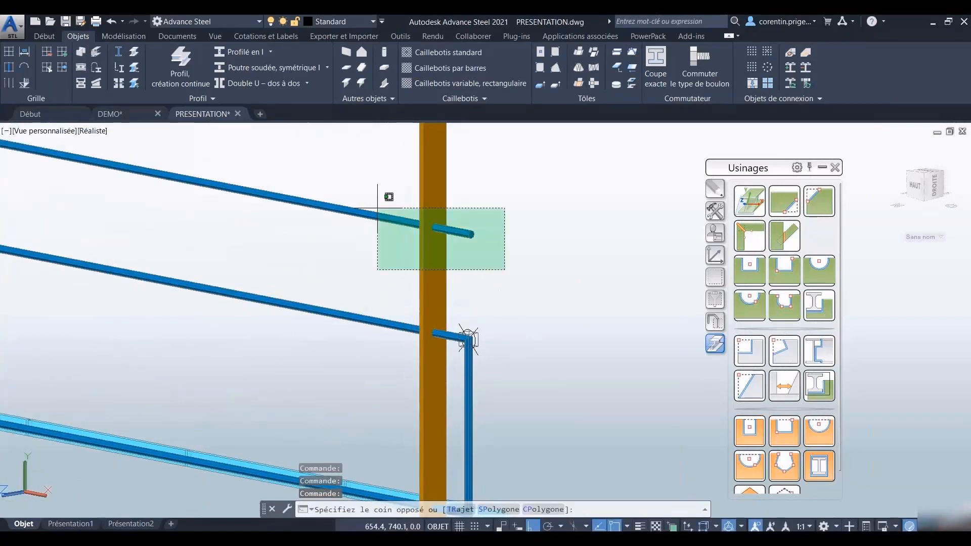
pyautogui.click(377, 208)
pyautogui.click(93, 132)
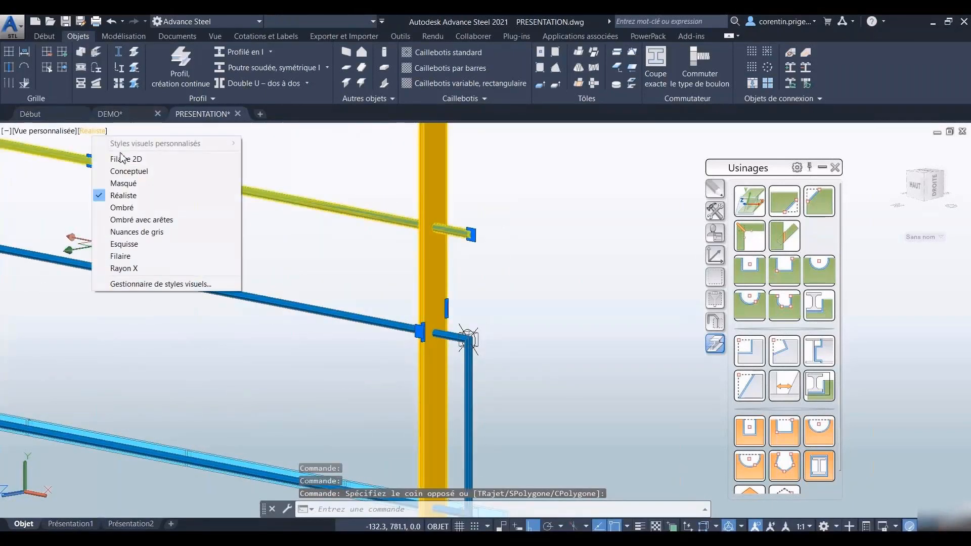
pyautogui.click(125, 159)
# - Run a collision check on the post plate and the intermediate round bar, and locate the listed collision in the model
pyautogui.click(509, 253)
pyautogui.click(386, 200)
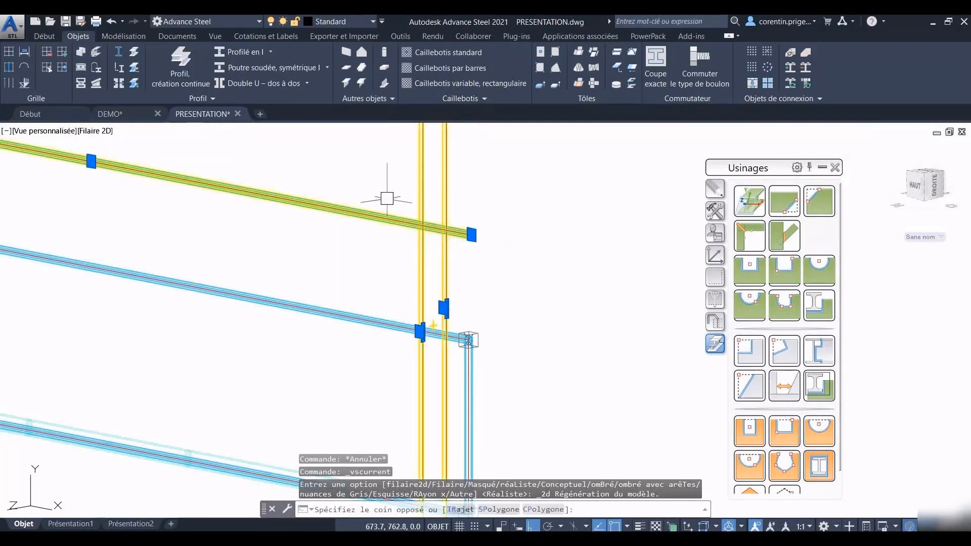
pyautogui.click(46, 37)
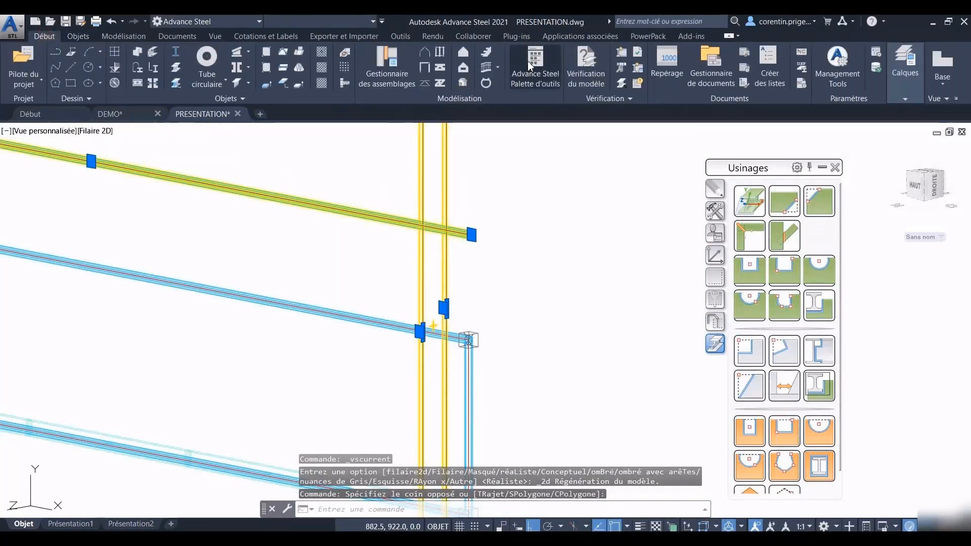
pyautogui.click(622, 53)
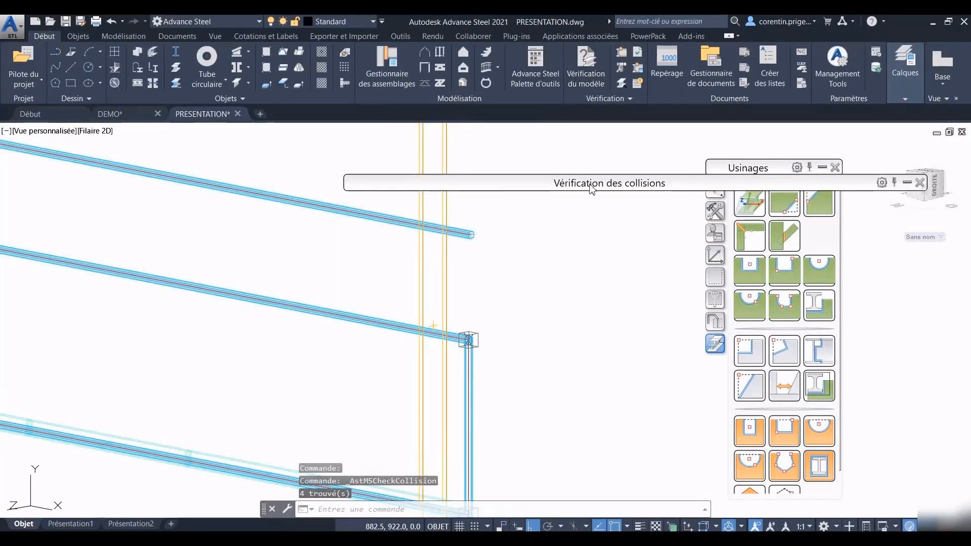
pyautogui.moveTo(591, 188); pyautogui.dragTo(521, 131)
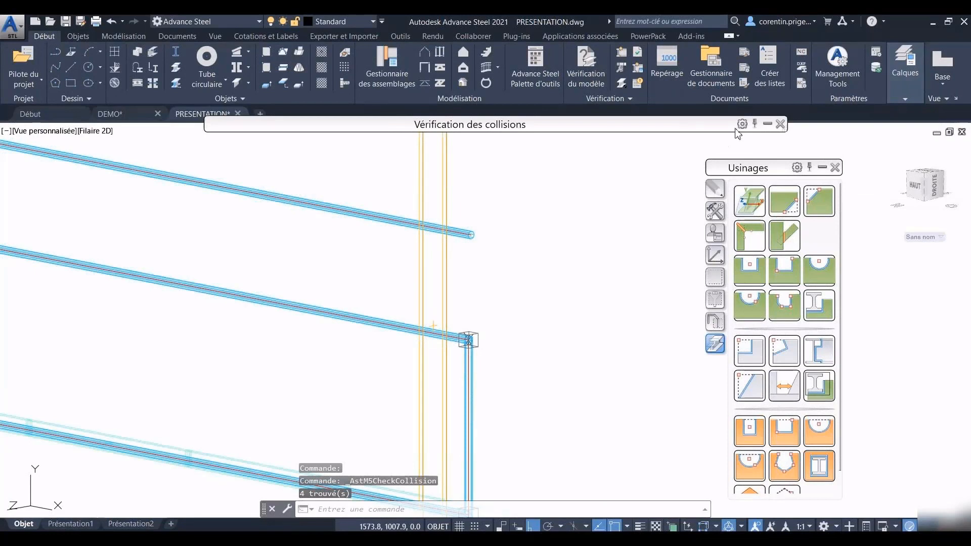
pyautogui.click(767, 125)
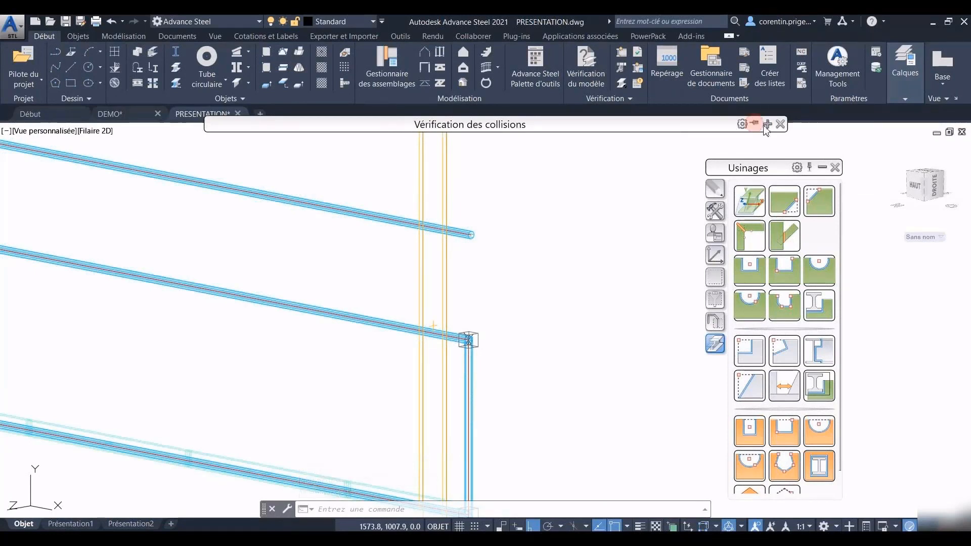
pyautogui.moveTo(768, 129)
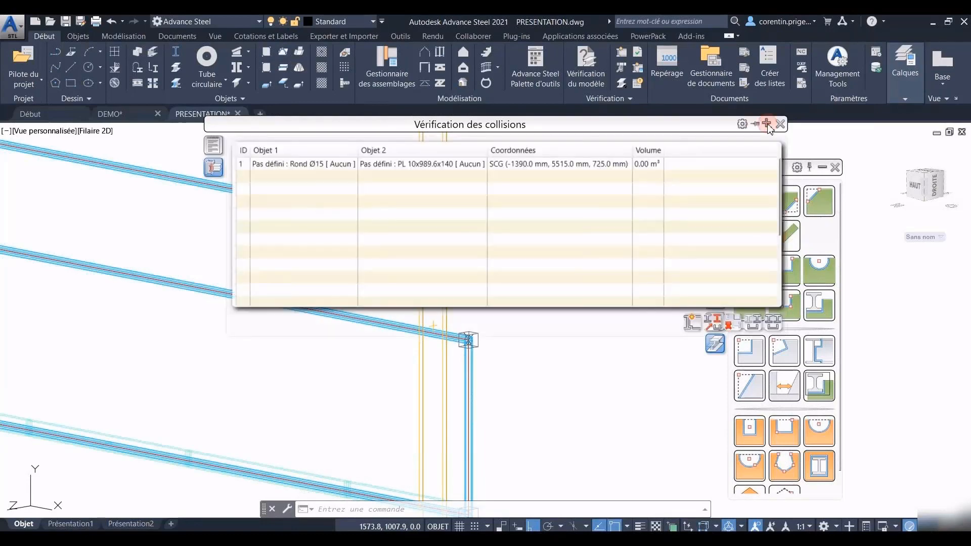
pyautogui.click(594, 164)
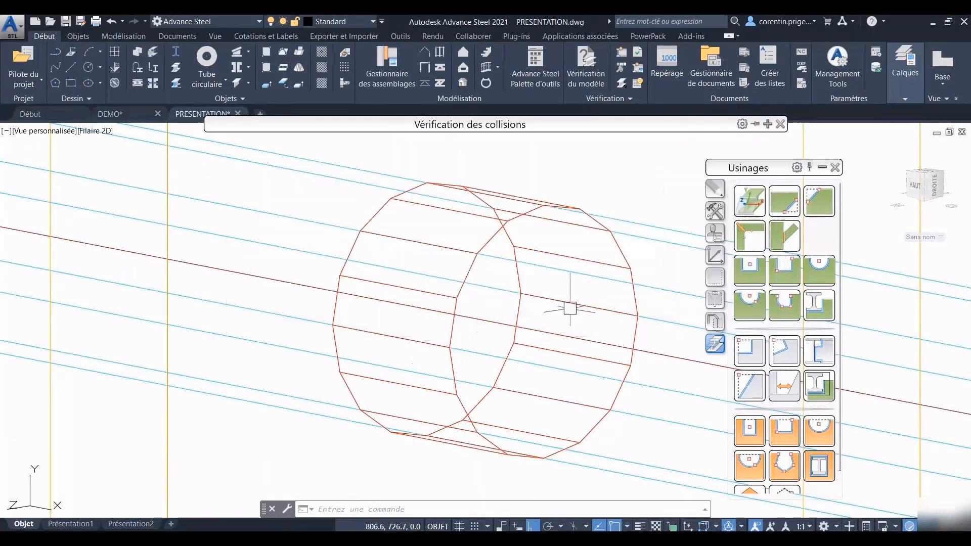
pyautogui.moveTo(757, 150)
pyautogui.click(780, 124)
# - Move the UCS origin to the post plate's upper corner below the taper and rotate the UCS around its Y axis
pyautogui.scroll(-6, 581, 241)
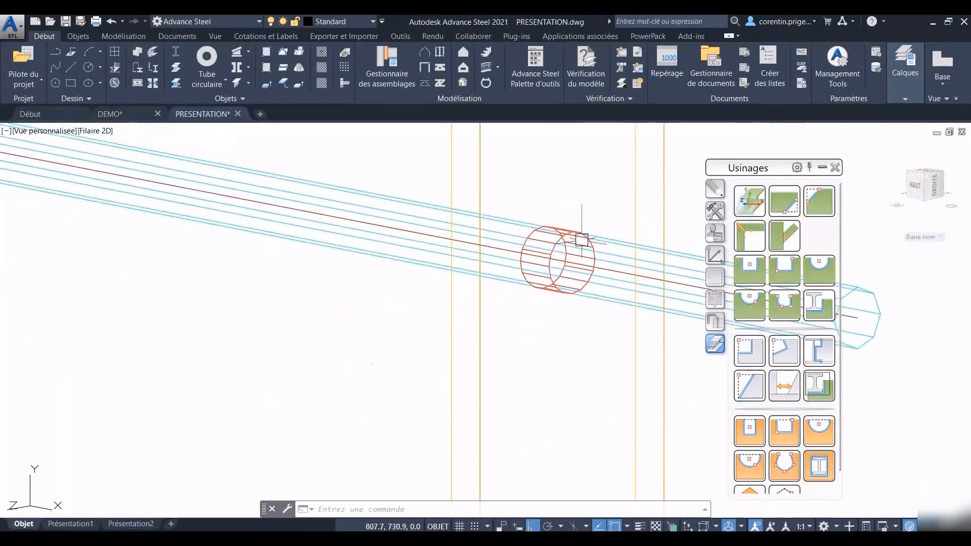
pyautogui.moveTo(587, 279); pyautogui.dragTo(472, 326, button='middle')
pyautogui.scroll(-9, 401, 334)
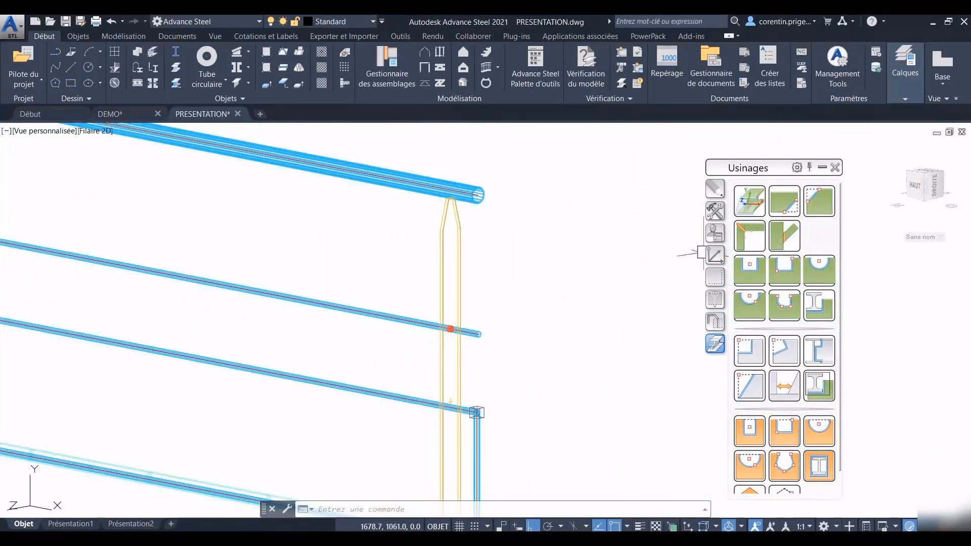
pyautogui.click(715, 255)
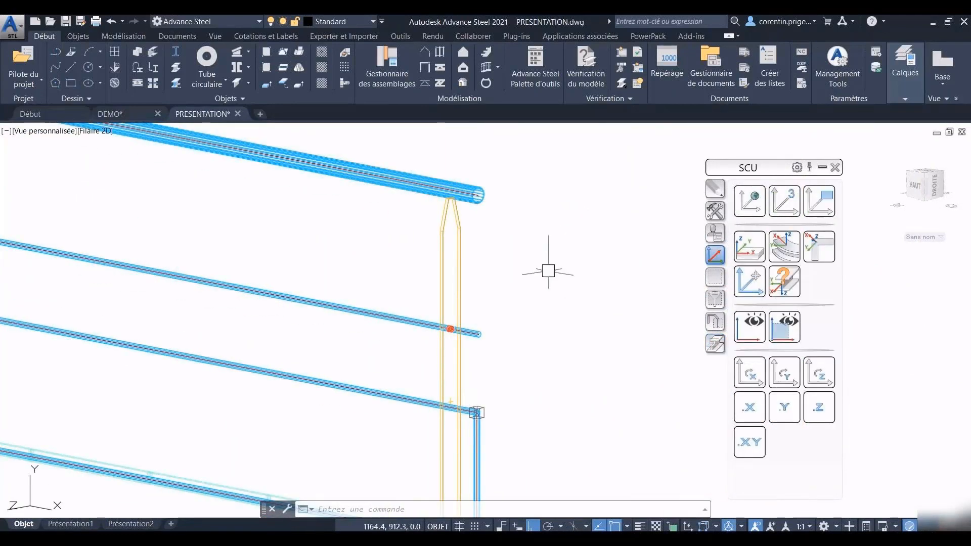
pyautogui.click(753, 286)
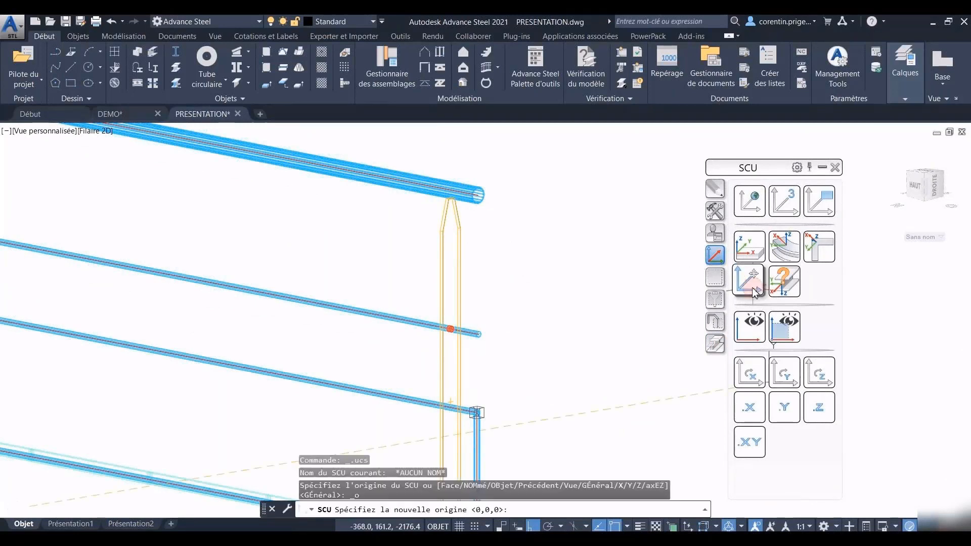
pyautogui.click(459, 230)
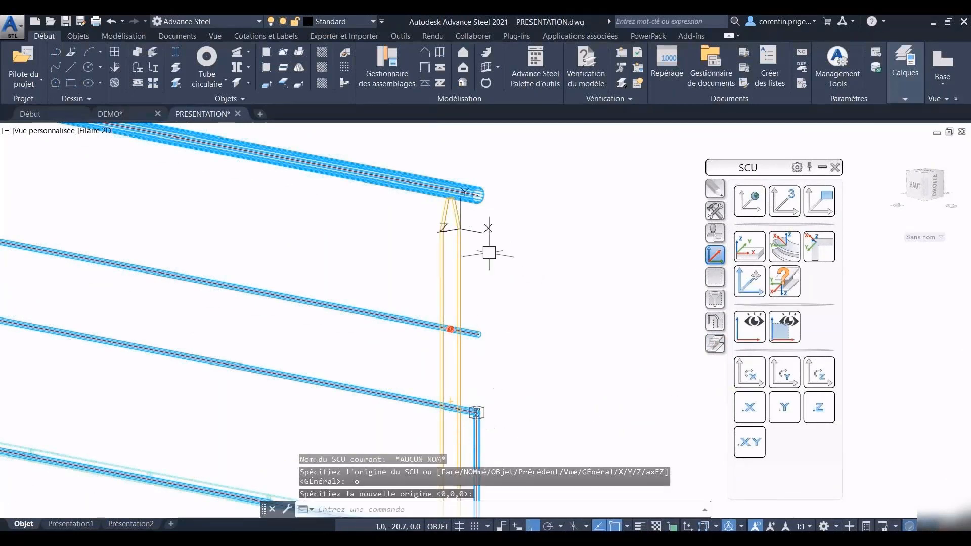
pyautogui.click(784, 373)
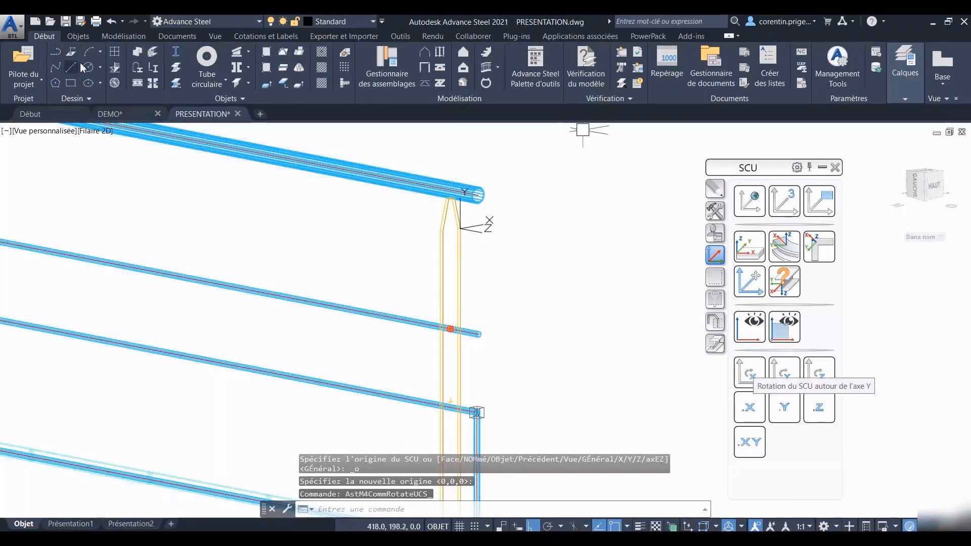
# - Switch the bolt type to holes and place a rectangular hole group on the post plate, centred on the collision solid using the midpoint-between-two-points snap
pyautogui.click(78, 38)
pyautogui.click(703, 70)
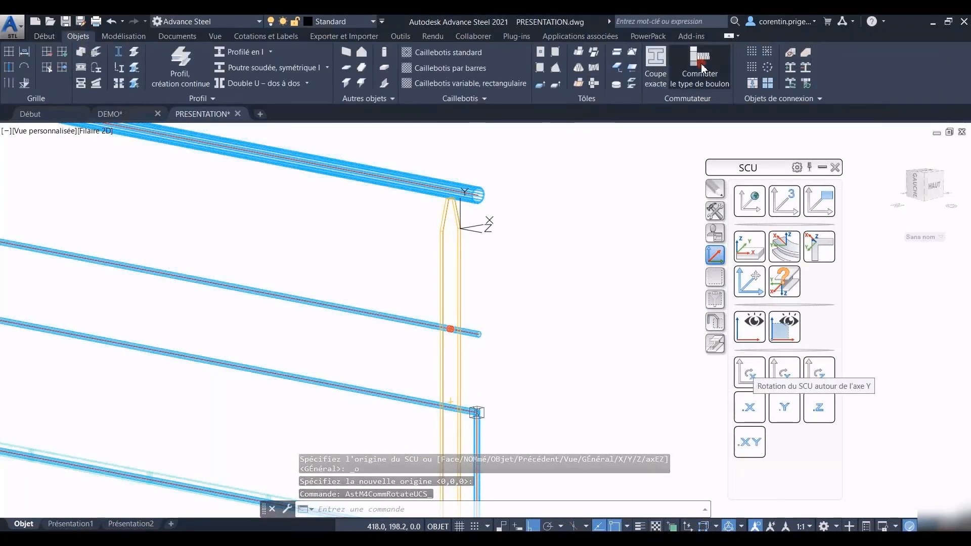
pyautogui.click(767, 53)
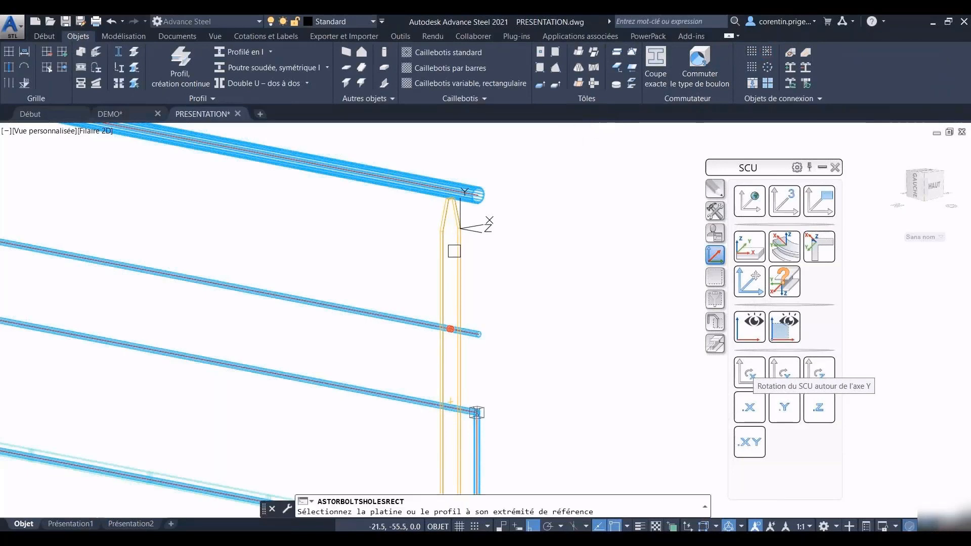
pyautogui.click(441, 263)
pyautogui.scroll(5, 468, 309)
pyautogui.moveTo(455, 334); pyautogui.dragTo(467, 242, button='middle')
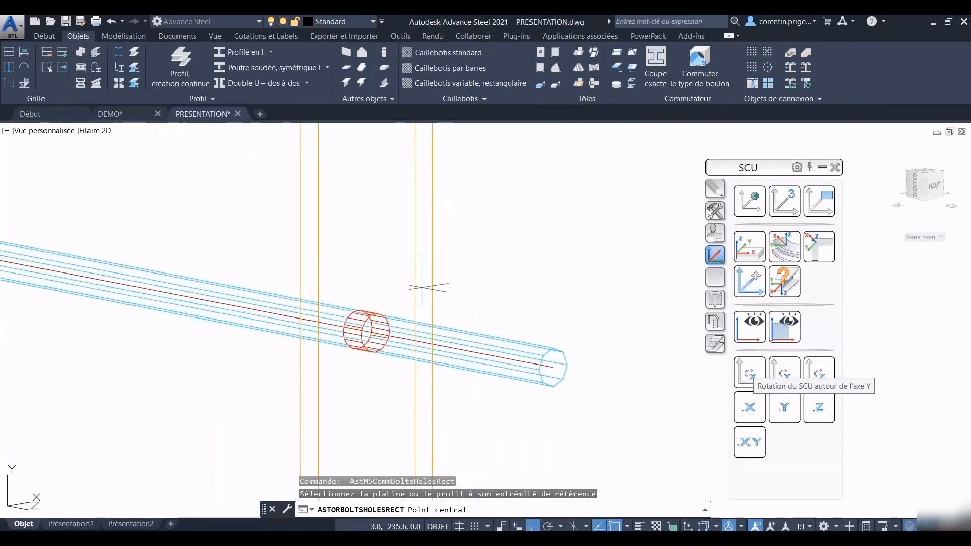
pyautogui.keyDown('shift'); pyautogui.rightClick(381, 279); pyautogui.keyUp('shift')
pyautogui.click(411, 233)
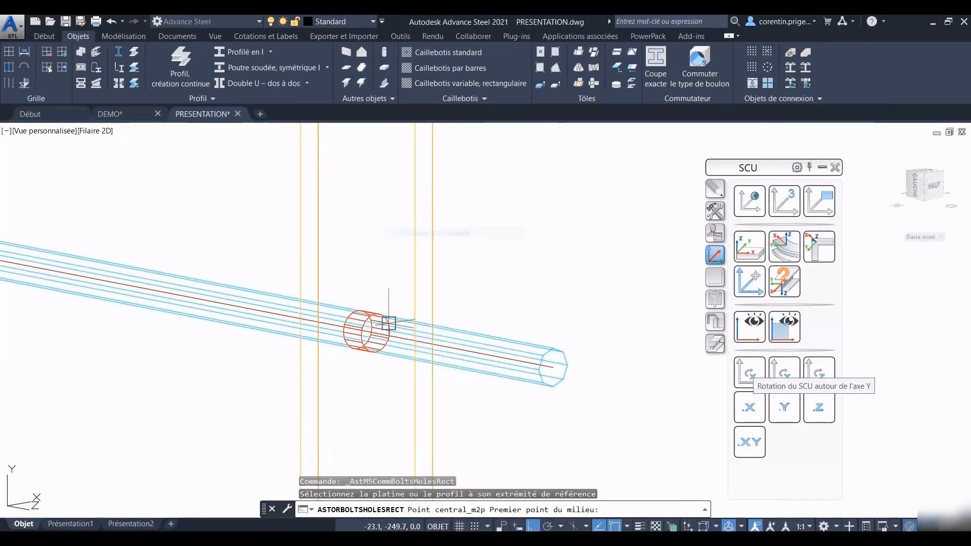
pyautogui.scroll(2, 381, 307)
pyautogui.click(374, 367)
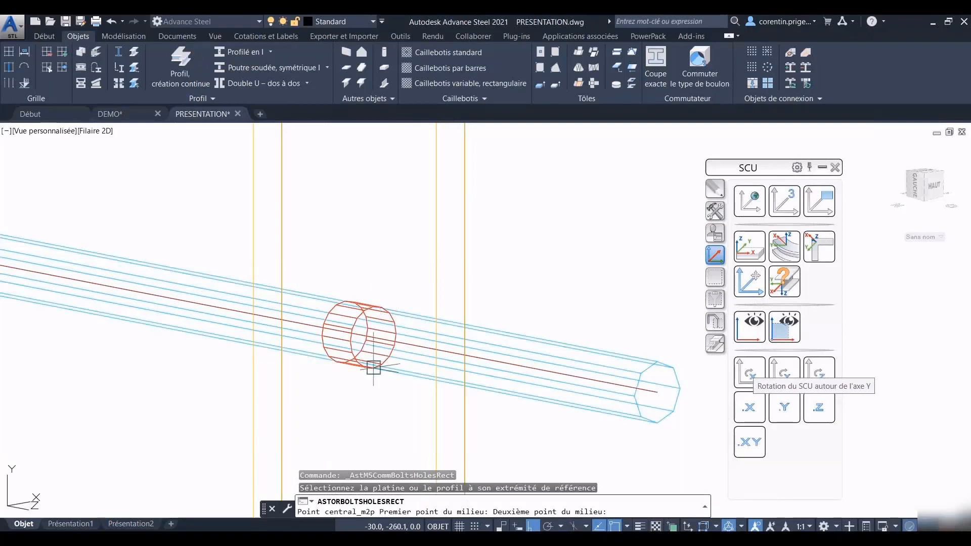
pyautogui.click(374, 368)
# - Reduce the hole group to a single hole by setting Nombre X to 1
pyautogui.click(44, 215)
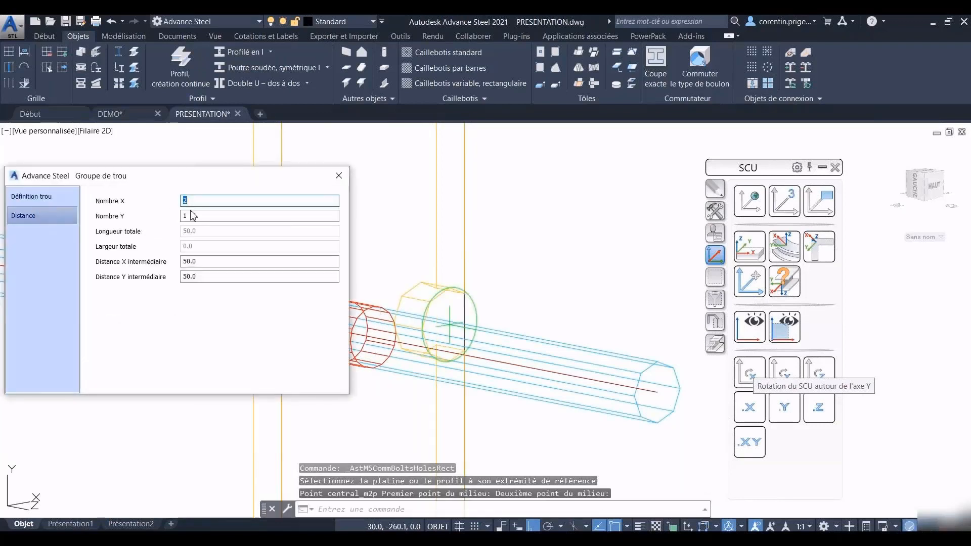
pyautogui.write('1')
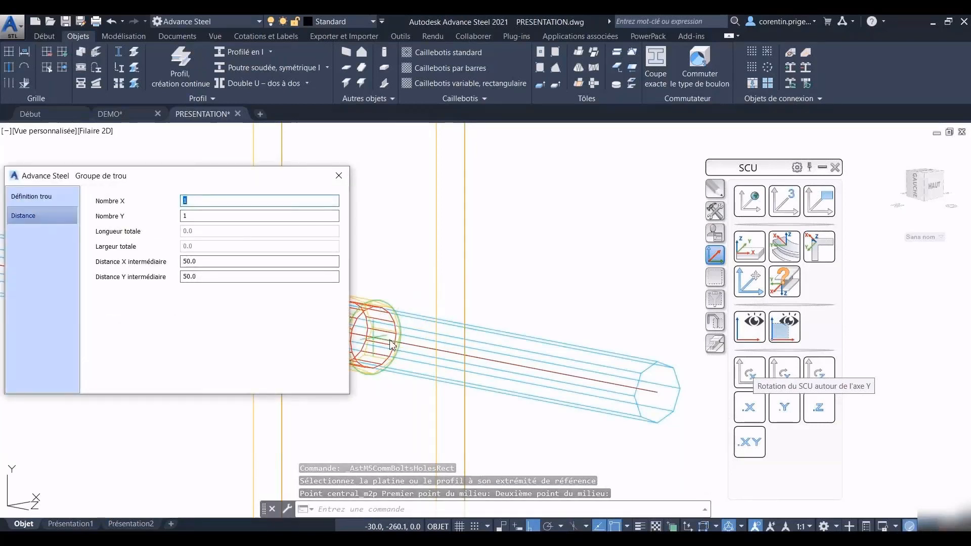
pyautogui.click(339, 176)
# - Recheck the drilled post plate and round bar for collisions, and clear the collision marking from the model
pyautogui.click(524, 458)
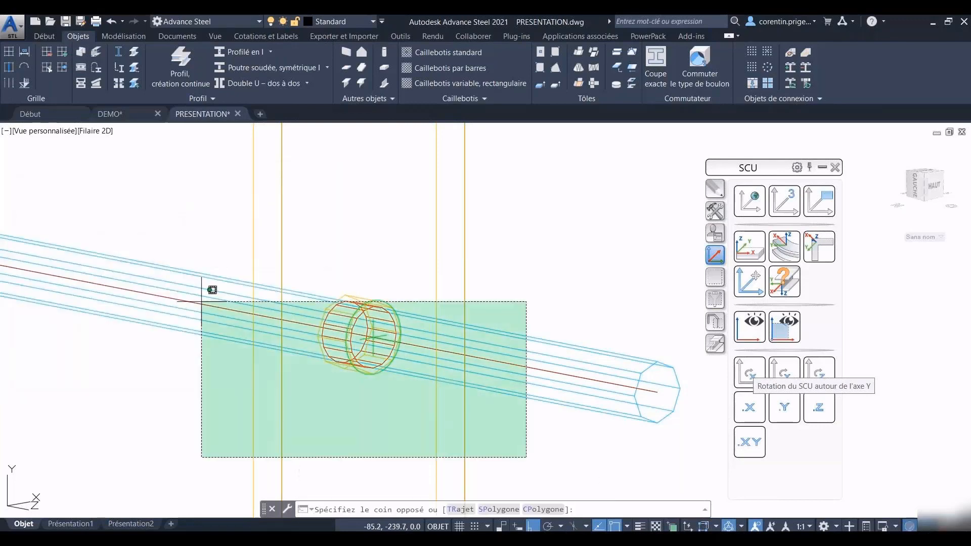
pyautogui.click(205, 293)
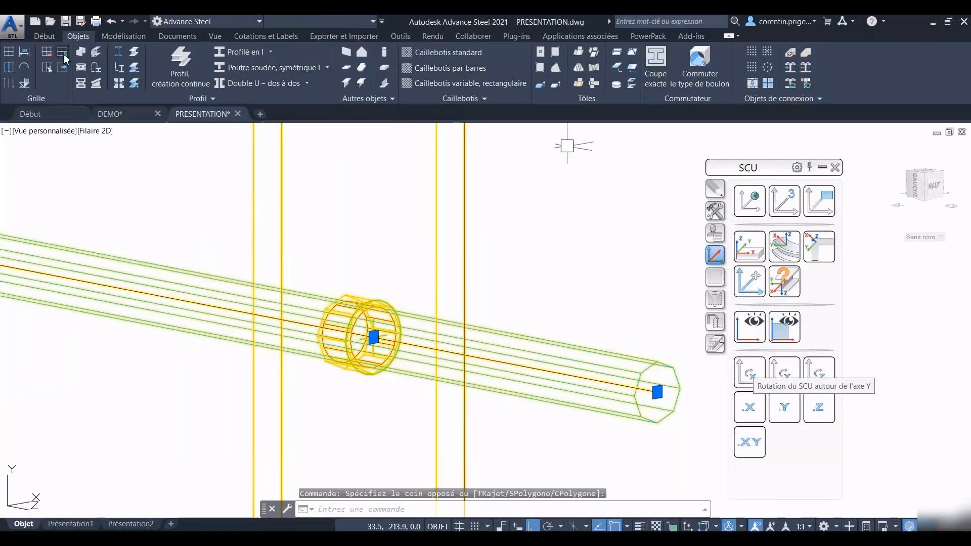
pyautogui.click(46, 37)
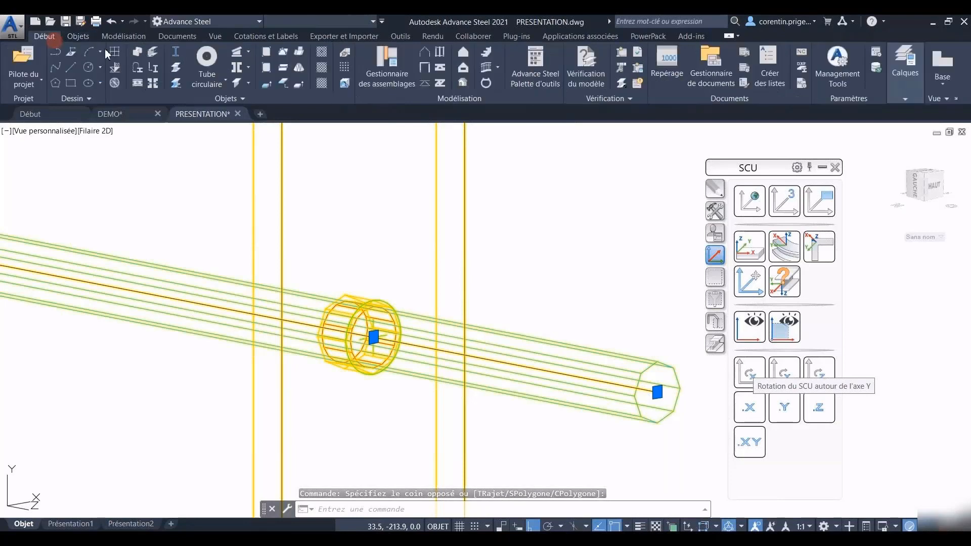
pyautogui.click(623, 54)
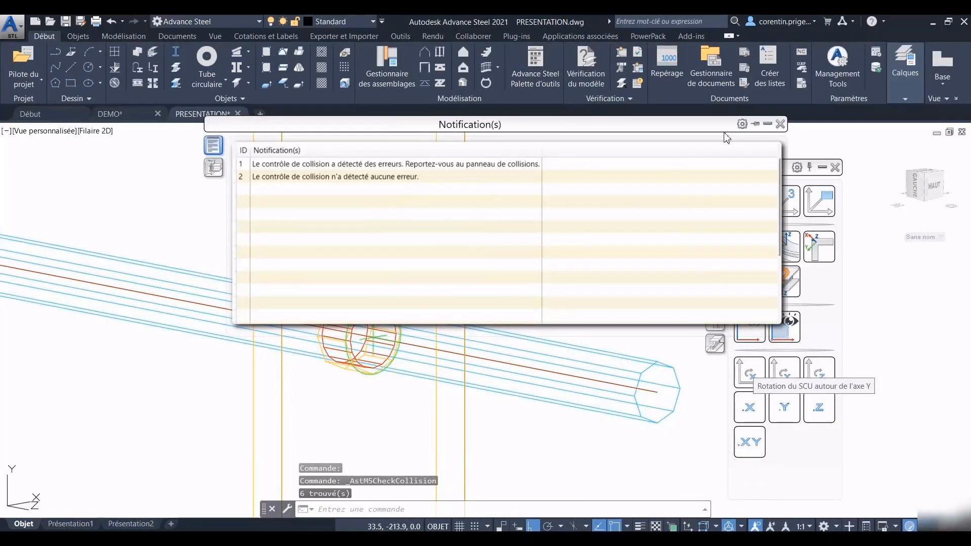
pyautogui.click(213, 168)
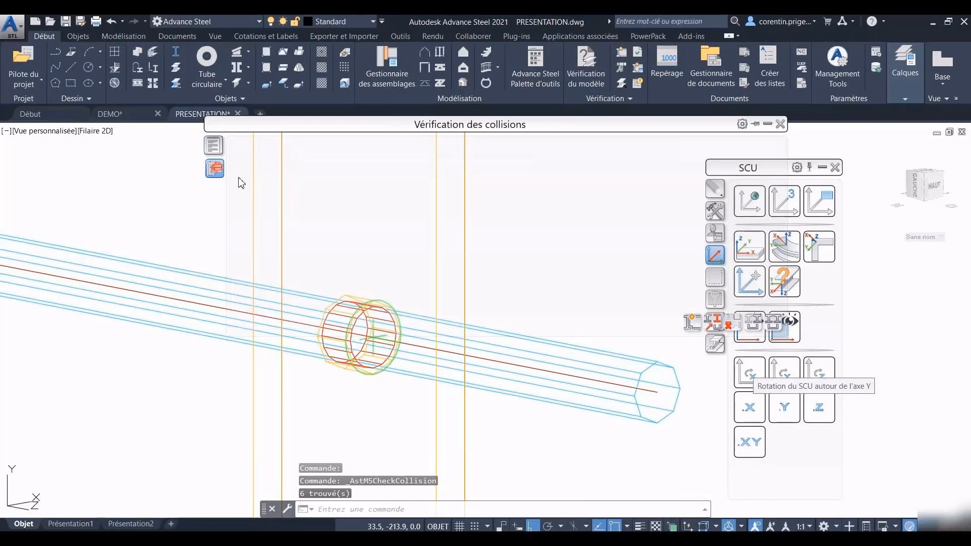
pyautogui.click(736, 327)
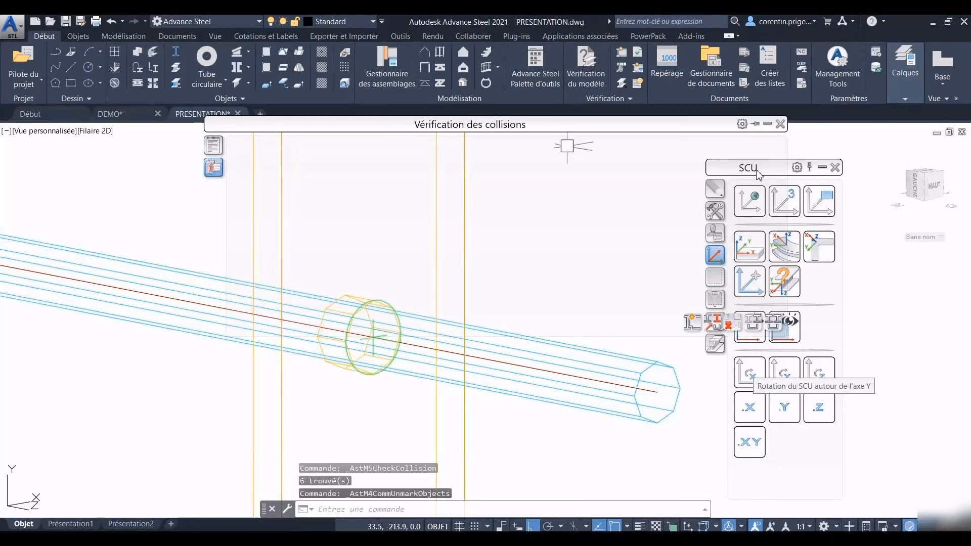
pyautogui.click(779, 124)
# - Copy the post plate's round hole from the upper bar's end point to the middle bar's mitred corner
pyautogui.scroll(-3, 506, 288)
pyautogui.scroll(6, 475, 294)
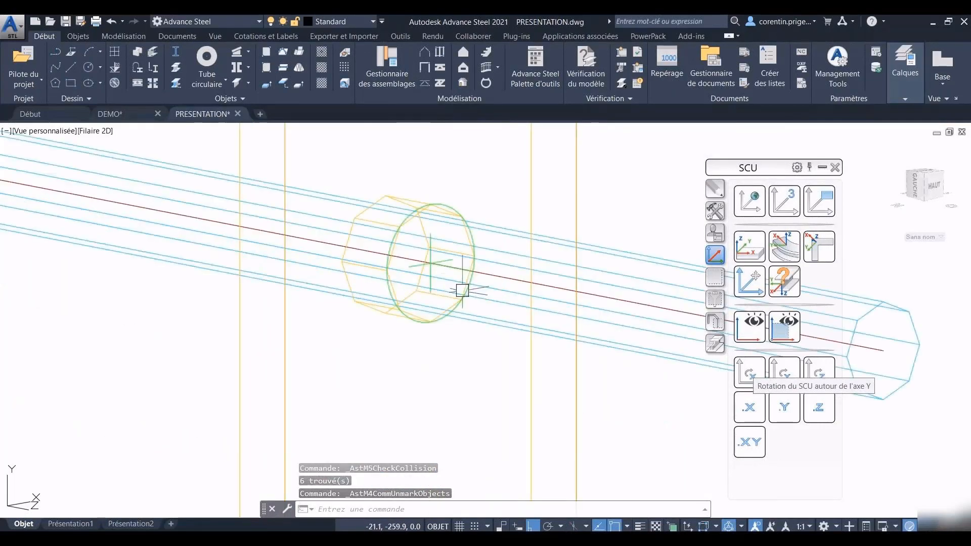
pyautogui.click(445, 259)
pyautogui.click(715, 210)
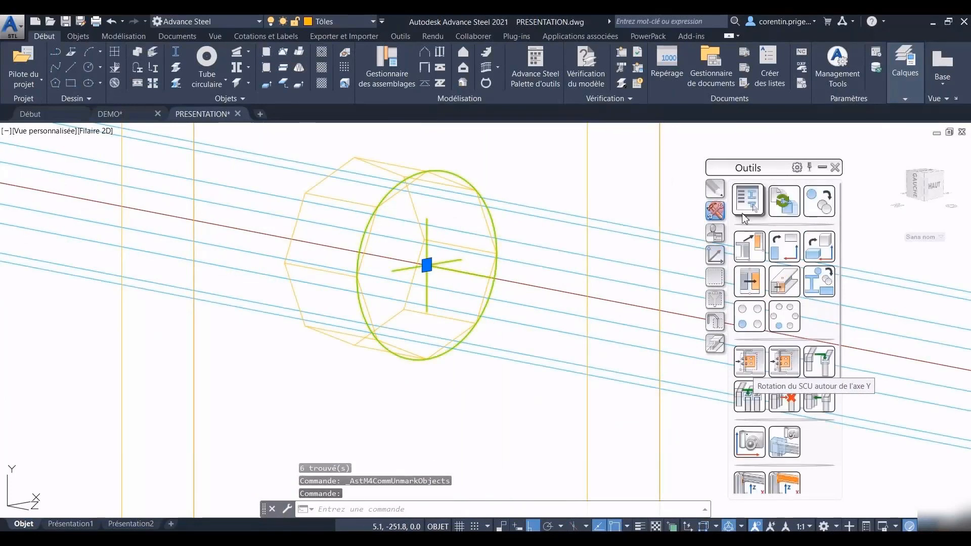
pyautogui.click(756, 208)
pyautogui.scroll(-3, 596, 255)
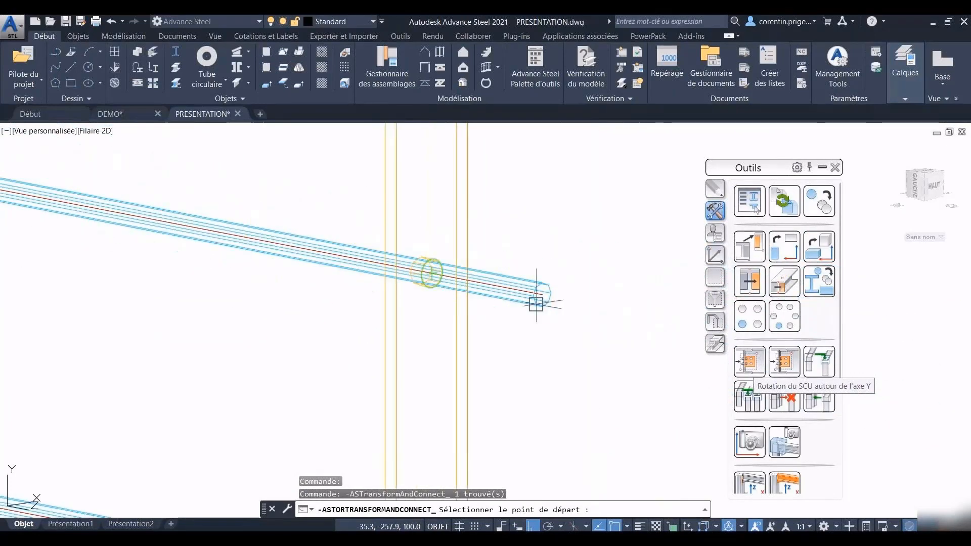
pyautogui.click(542, 295)
pyautogui.scroll(-3, 535, 372)
pyautogui.moveTo(535, 376); pyautogui.dragTo(546, 264, button='middle')
pyautogui.scroll(8, 547, 374)
pyautogui.moveTo(538, 420); pyautogui.dragTo(470, 234, button='middle')
pyautogui.scroll(2, 470, 233)
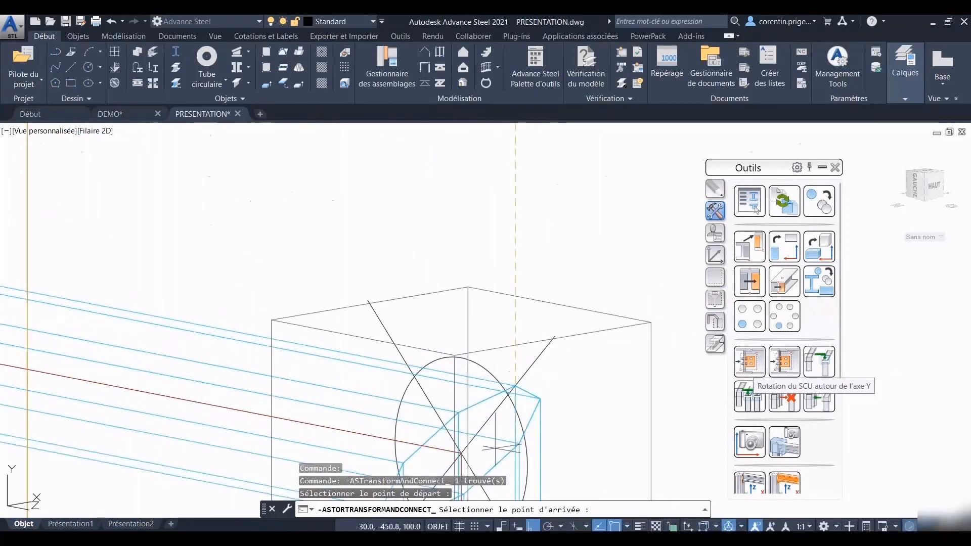
pyautogui.scroll(6, 420, 378)
pyautogui.scroll(-6, 420, 378)
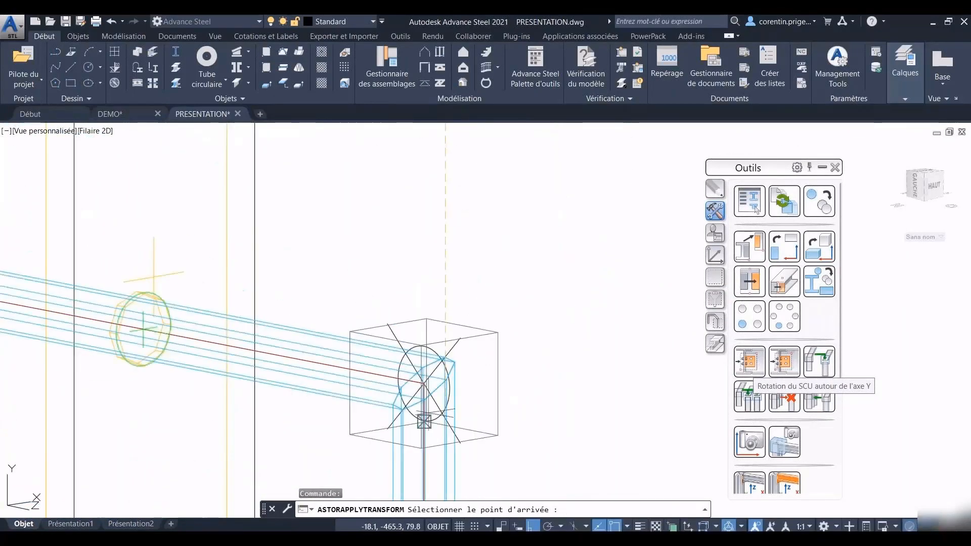
# - Place another copy of the hole using the lower bar's mitred corner as its destination and finish copying
pyautogui.scroll(-9, 430, 397)
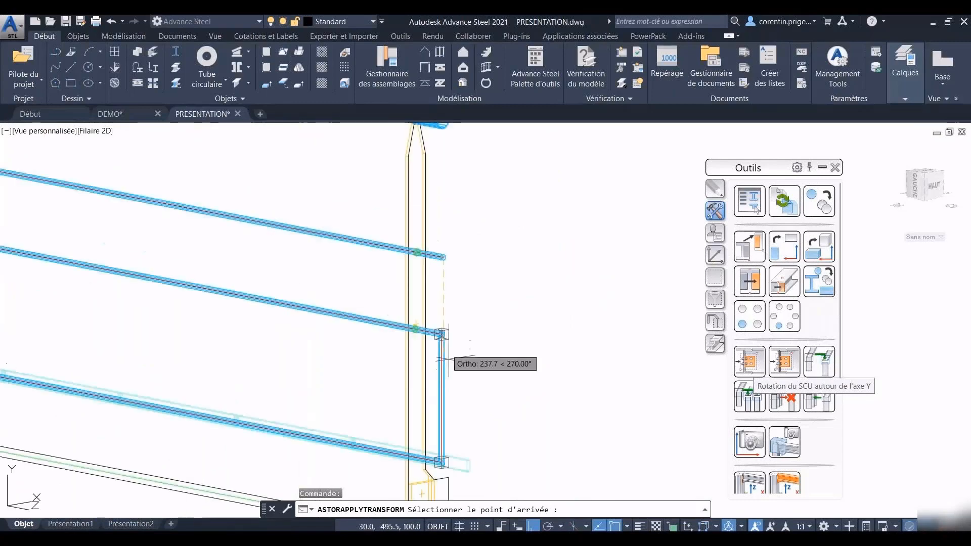
pyautogui.moveTo(447, 388); pyautogui.dragTo(447, 374, button='middle')
pyautogui.scroll(6, 384, 304)
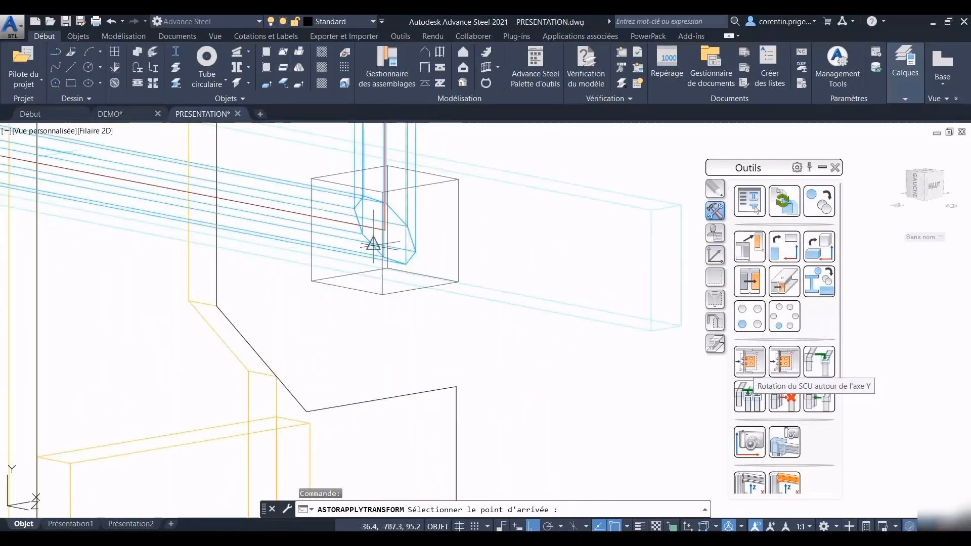
pyautogui.click(385, 229)
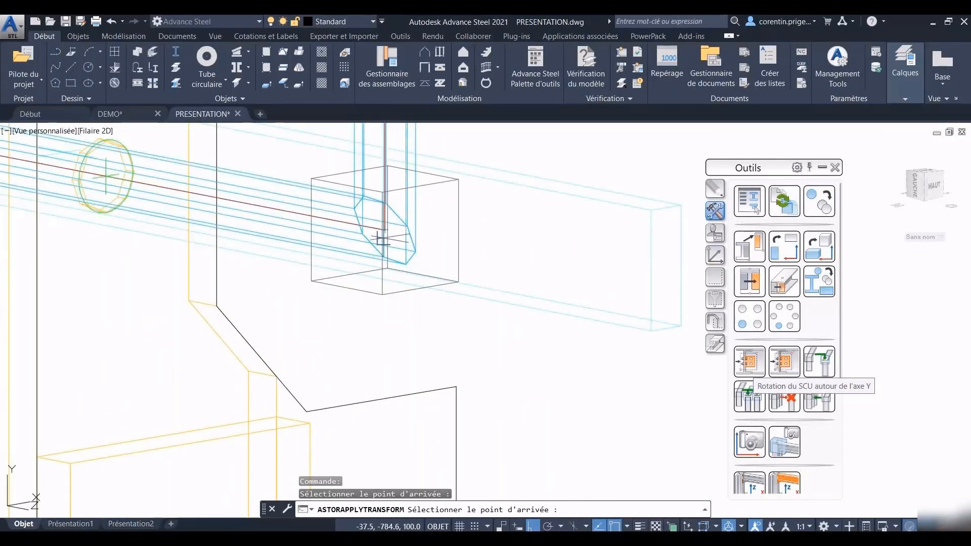
pyautogui.scroll(-6, 383, 238)
pyautogui.press('Return')
pyautogui.scroll(-6, 492, 295)
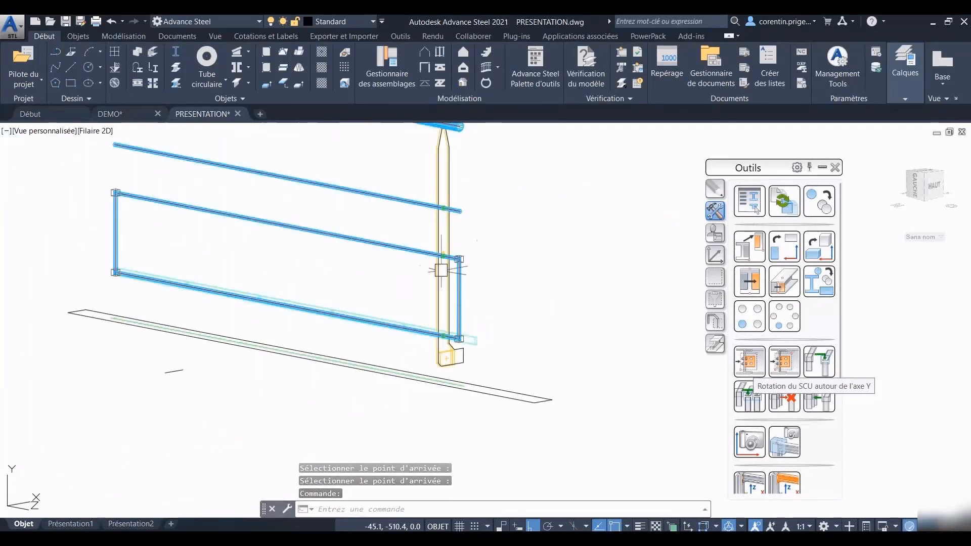
# - Show all model objects again and move the UCS origin to the upper corner of the post's foot plate
pyautogui.moveTo(480, 338); pyautogui.dragTo(513, 371, button='middle')
pyautogui.scroll(8, 505, 405)
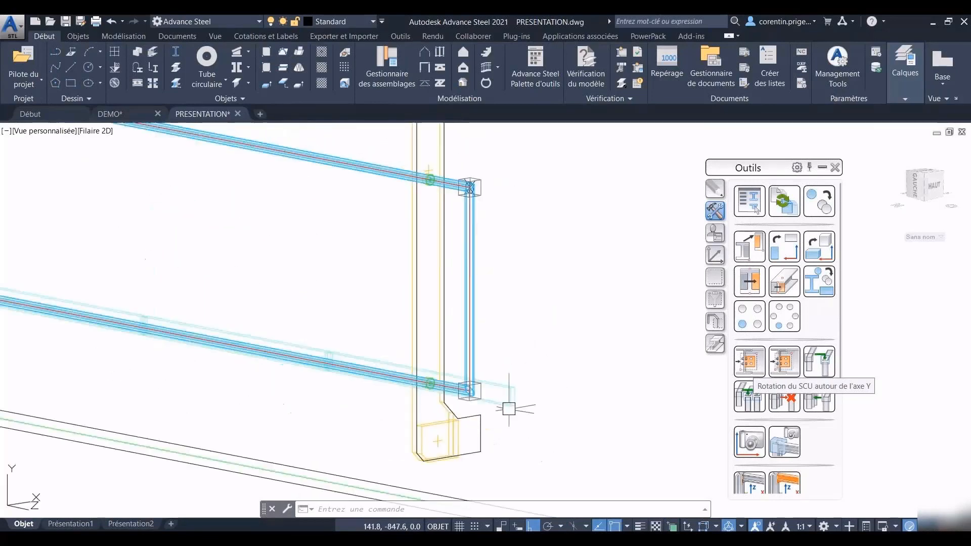
pyautogui.moveTo(516, 391); pyautogui.dragTo(519, 358, button='middle')
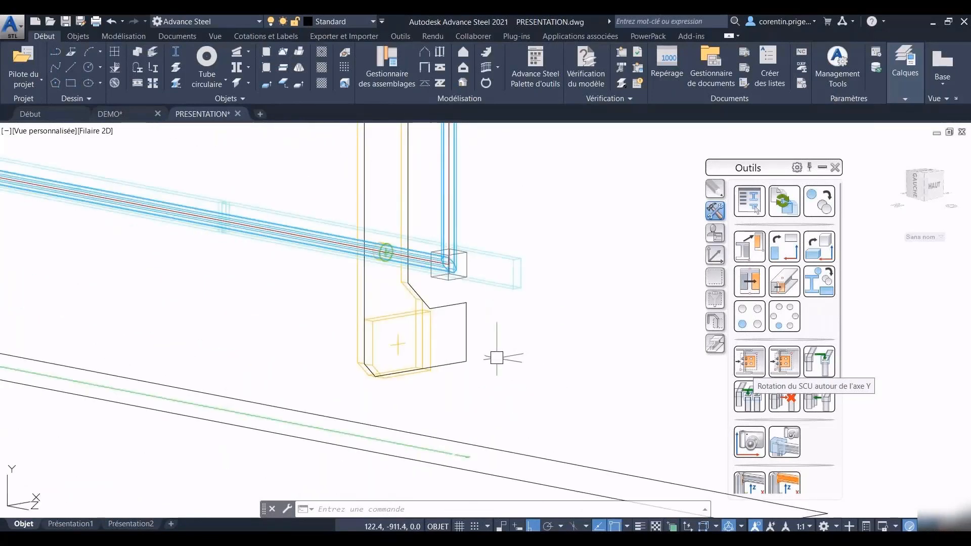
pyautogui.click(714, 323)
pyautogui.click(750, 294)
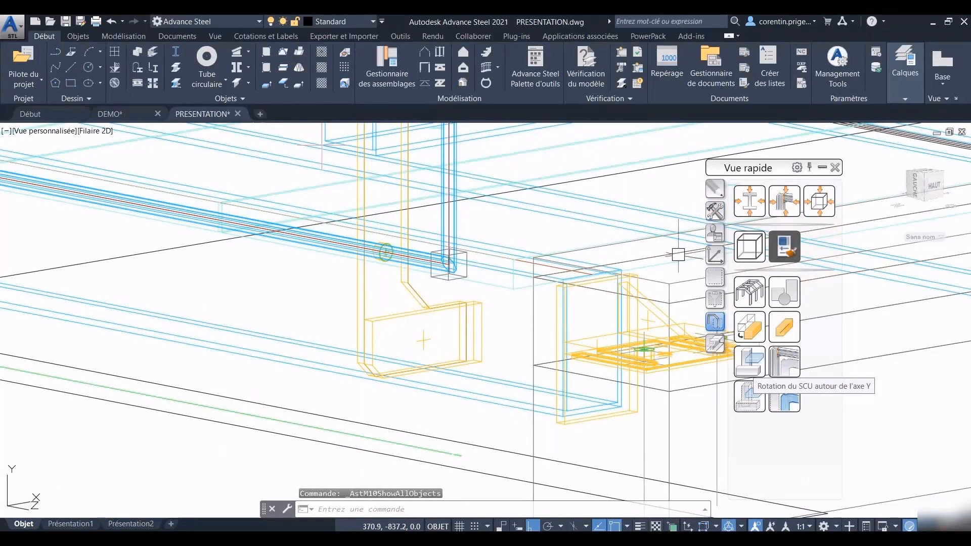
pyautogui.click(720, 259)
pyautogui.click(750, 282)
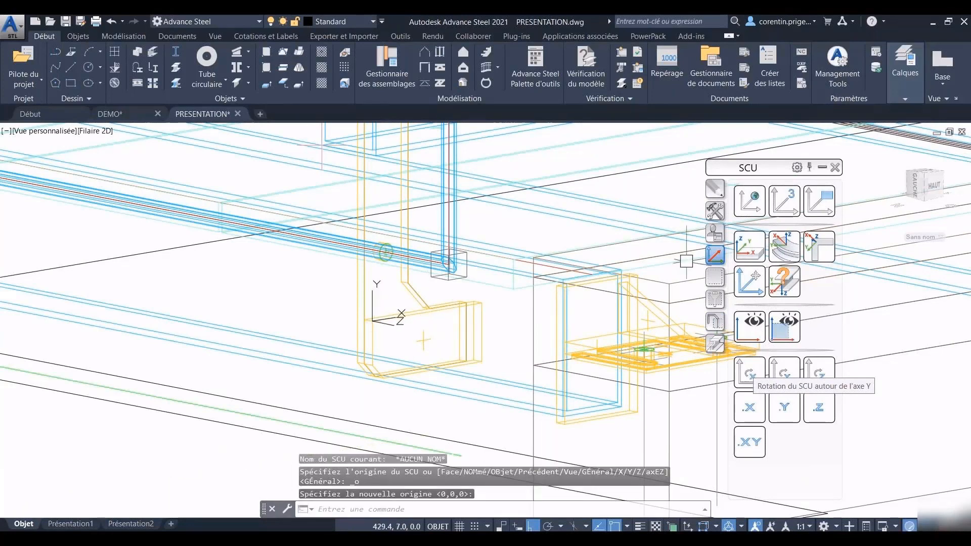
# - Switch the connector type to bolts and place a rectangular bolt group through the post and foot plates, spanning the foot plate's opposite corners
pyautogui.click(51, 37)
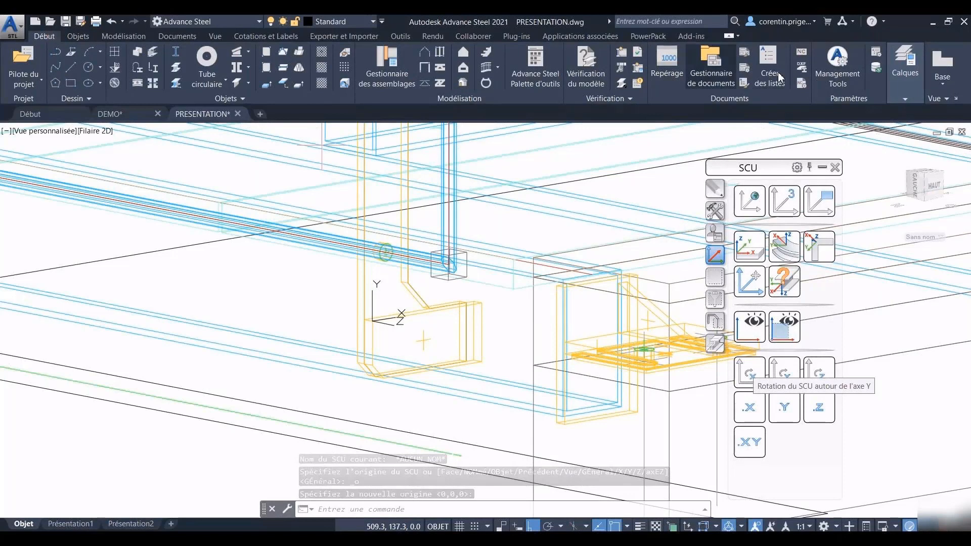
pyautogui.click(83, 38)
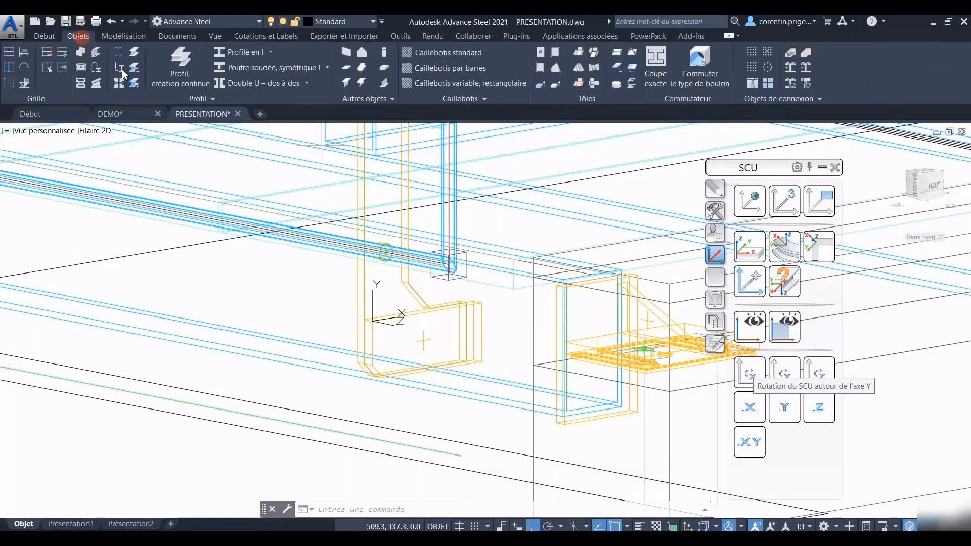
pyautogui.click(707, 63)
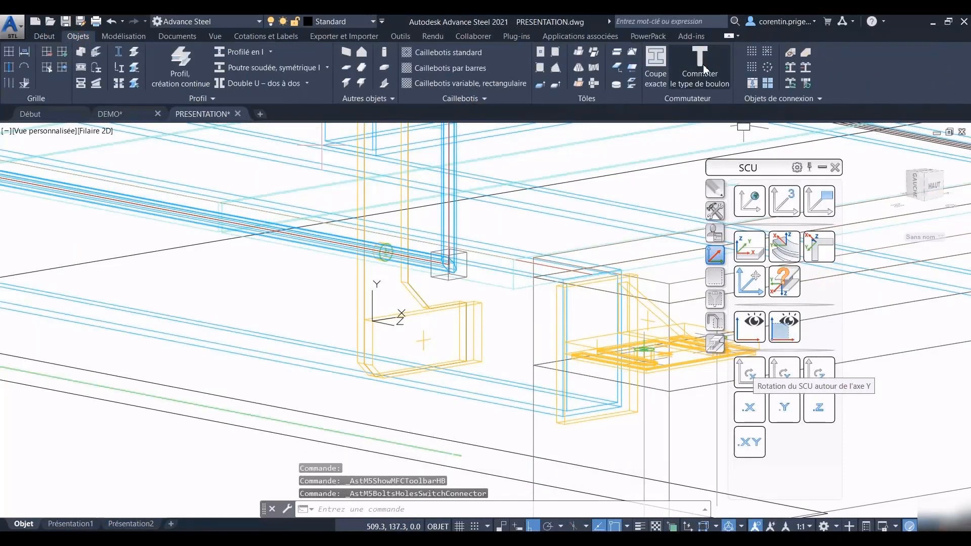
pyautogui.click(752, 51)
pyautogui.scroll(6, 477, 286)
pyautogui.click(262, 282)
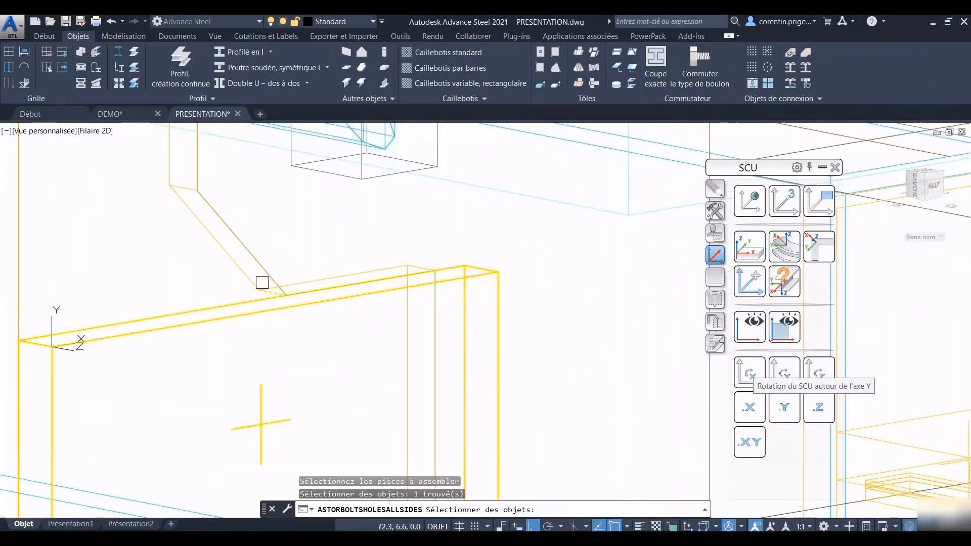
pyautogui.click(243, 263)
pyautogui.press('Return')
pyautogui.scroll(-2, 217, 345)
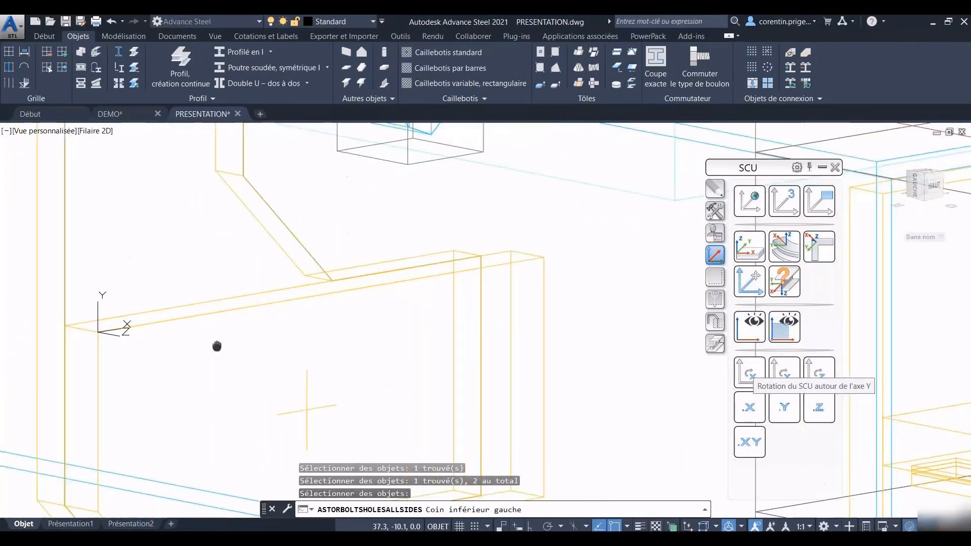
pyautogui.click(125, 294)
pyautogui.moveTo(423, 411); pyautogui.dragTo(392, 319, button='middle')
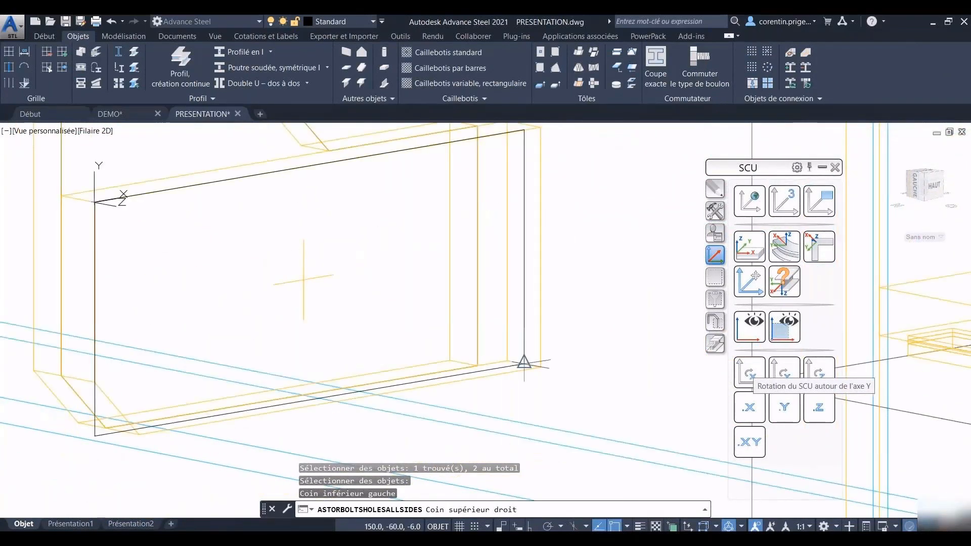
pyautogui.click(540, 366)
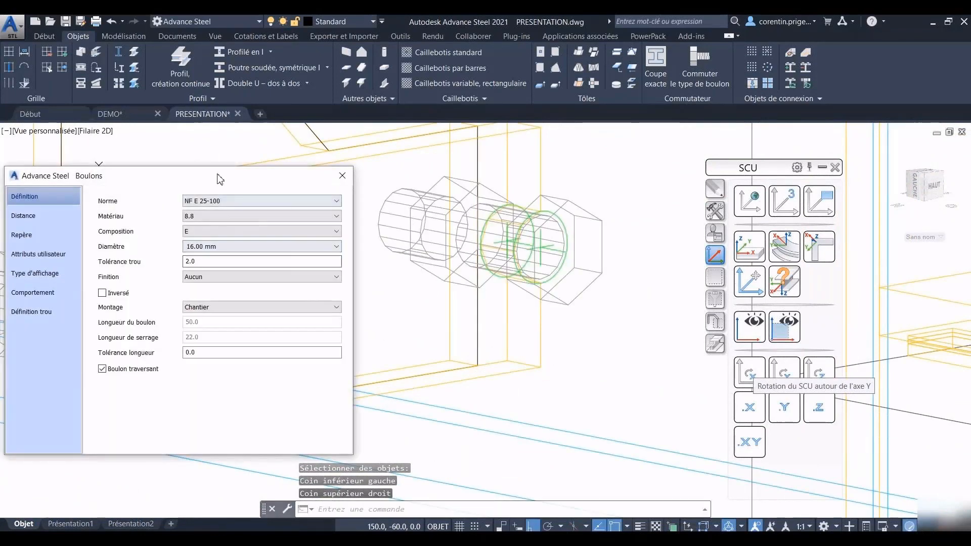
# - Set the bolt group's intermediate X distance to 80 and the bolt diameter to 12.00 mm
pyautogui.moveTo(223, 183); pyautogui.dragTo(789, 199)
pyautogui.click(627, 234)
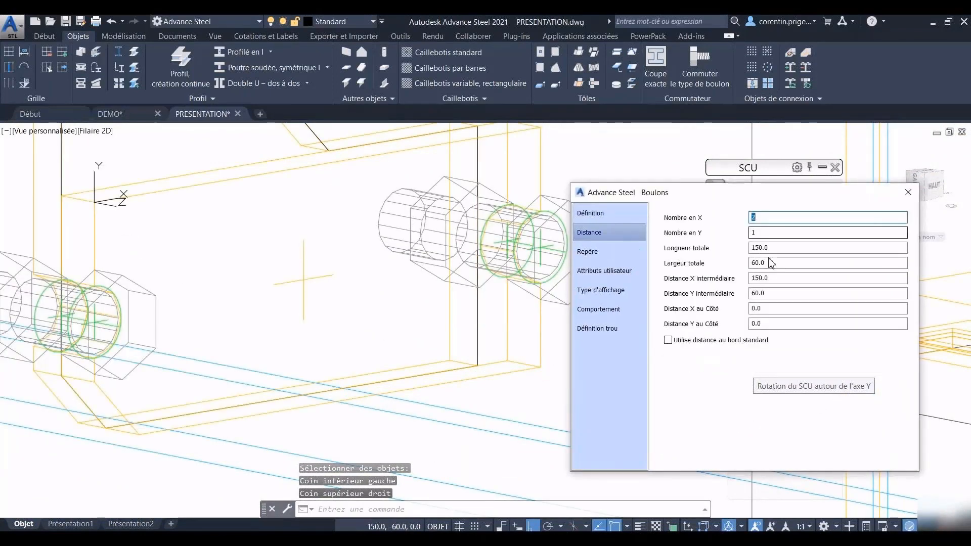
pyautogui.click(779, 278)
pyautogui.write('80')
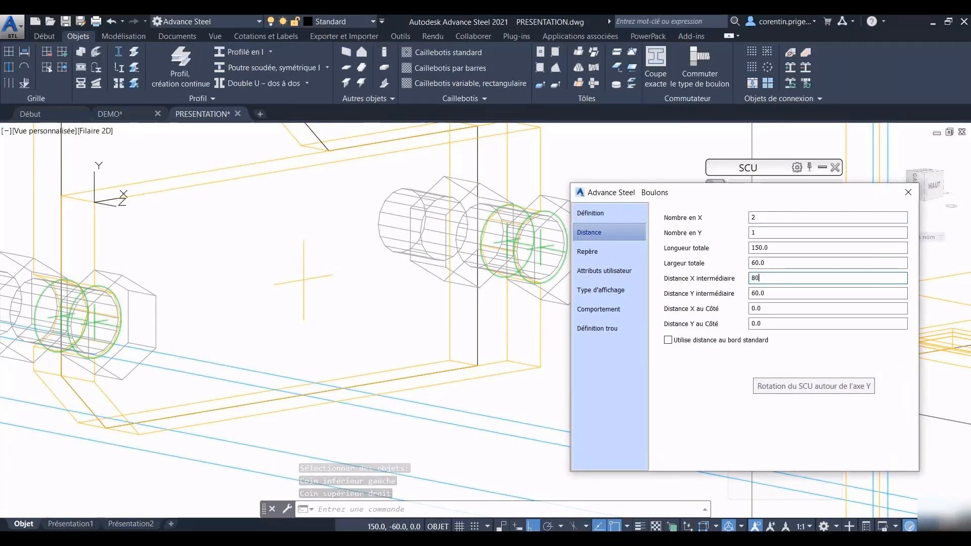
pyautogui.press('Return')
pyautogui.click(594, 213)
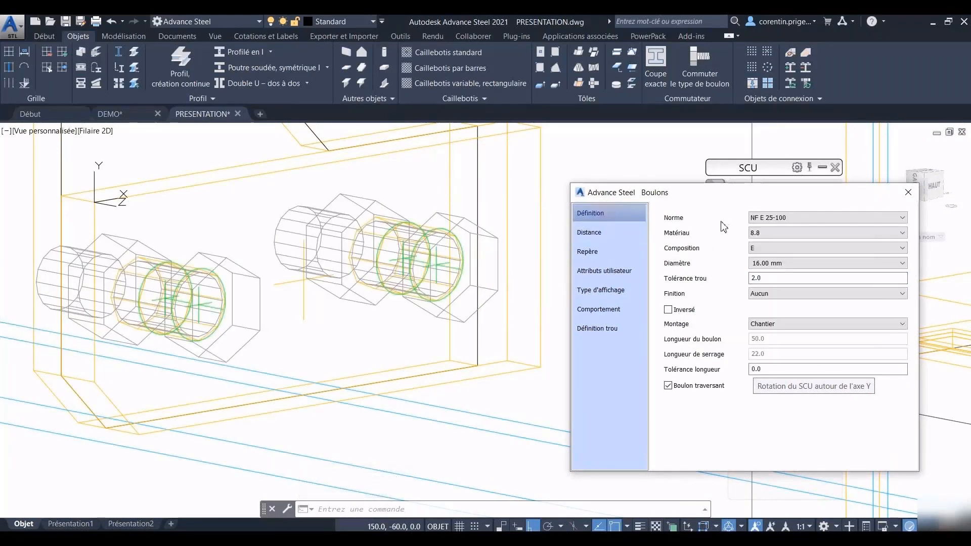
pyautogui.click(770, 262)
pyautogui.click(779, 275)
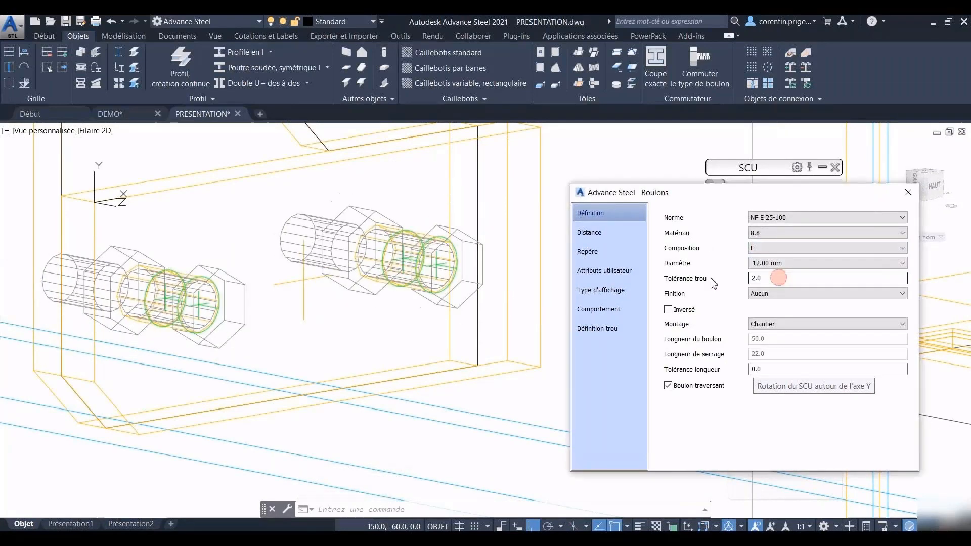
# - Try the Trou oblong hole type on the post plate's bolts, return it to Trou rond and close the bolt properties
pyautogui.click(620, 330)
pyautogui.click(756, 233)
pyautogui.click(738, 248)
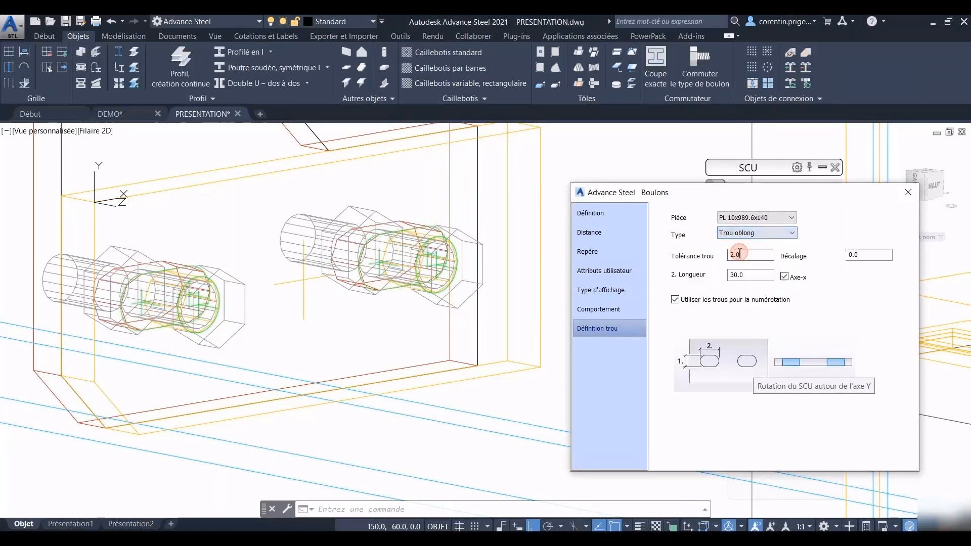
pyautogui.click(777, 234)
pyautogui.click(738, 241)
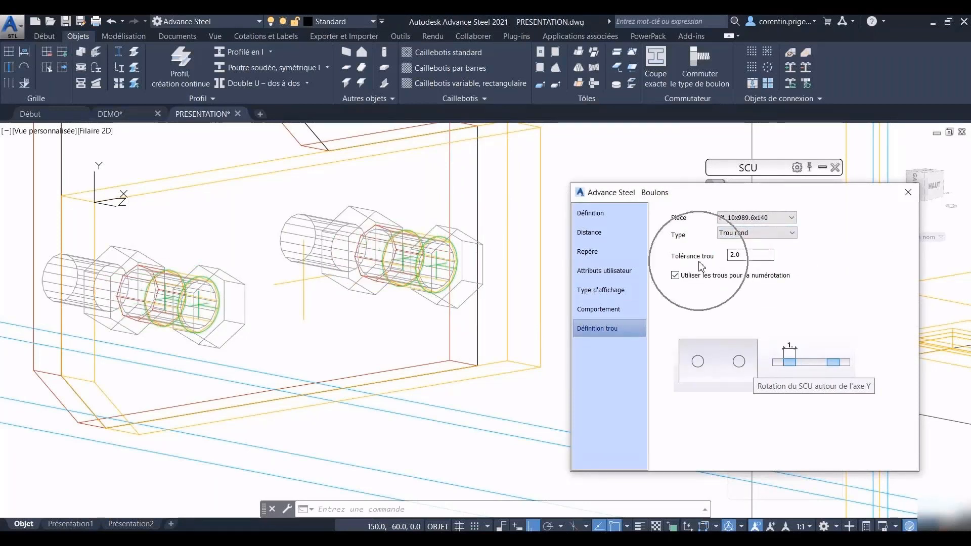
pyautogui.click(907, 196)
# - Isolate the landing guardrail in a rear view and window-select its end post together with the foot plate and bolts
pyautogui.scroll(-4, 457, 293)
pyautogui.moveTo(440, 279); pyautogui.dragTo(449, 290, button='middle')
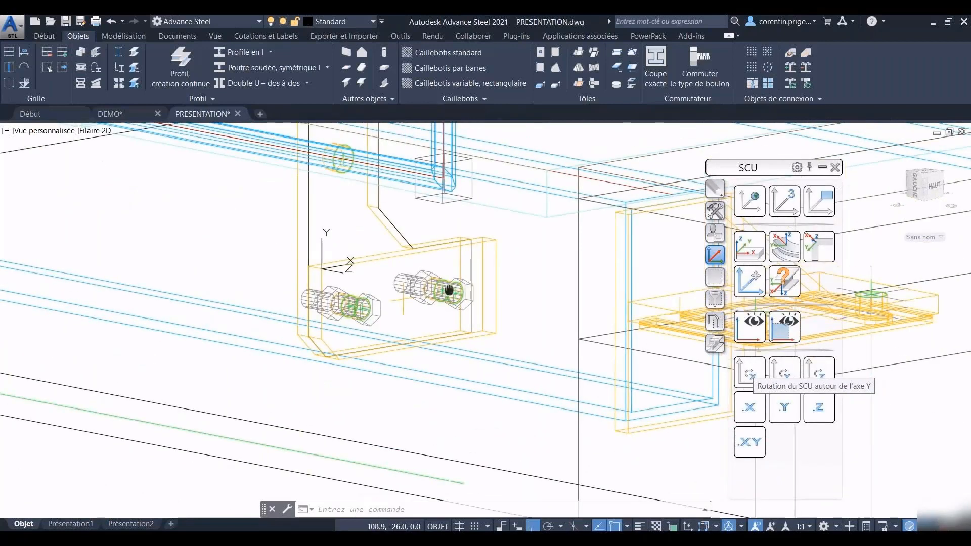
pyautogui.scroll(-3, 449, 290)
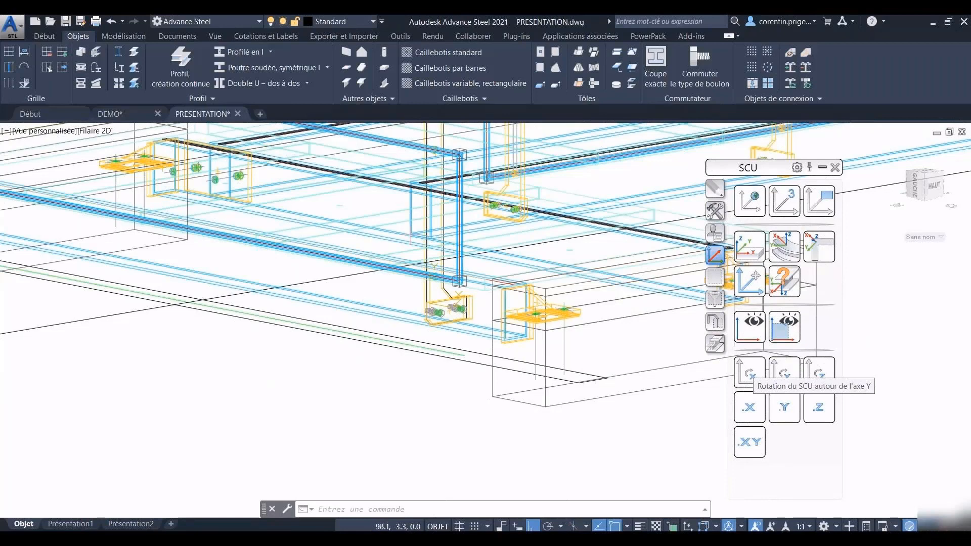
pyautogui.scroll(5, 502, 340)
pyautogui.scroll(4, 396, 352)
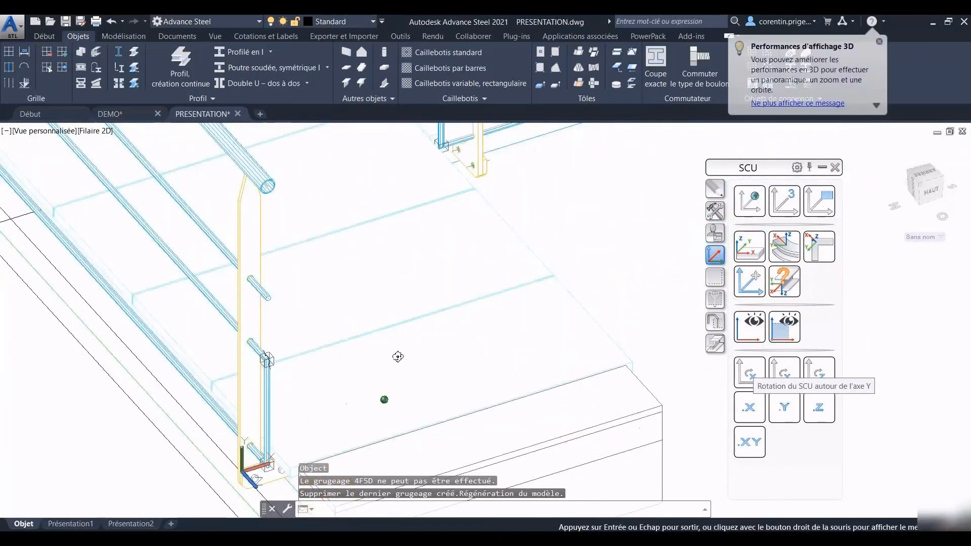
pyautogui.scroll(-3, 412, 330)
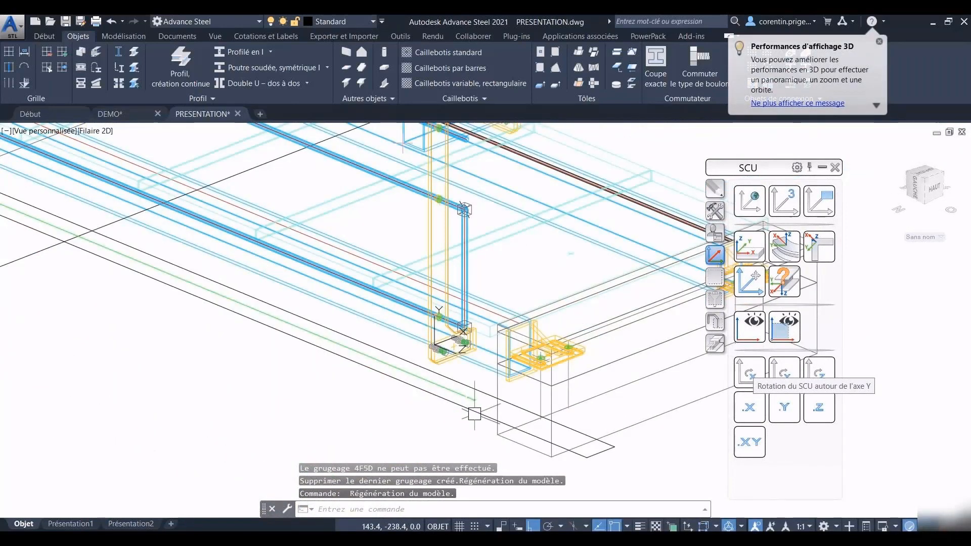
pyautogui.scroll(-4, 474, 412)
pyautogui.moveTo(496, 406); pyautogui.dragTo(464, 314, button='middle')
pyautogui.scroll(8, 490, 354)
pyautogui.click(453, 268)
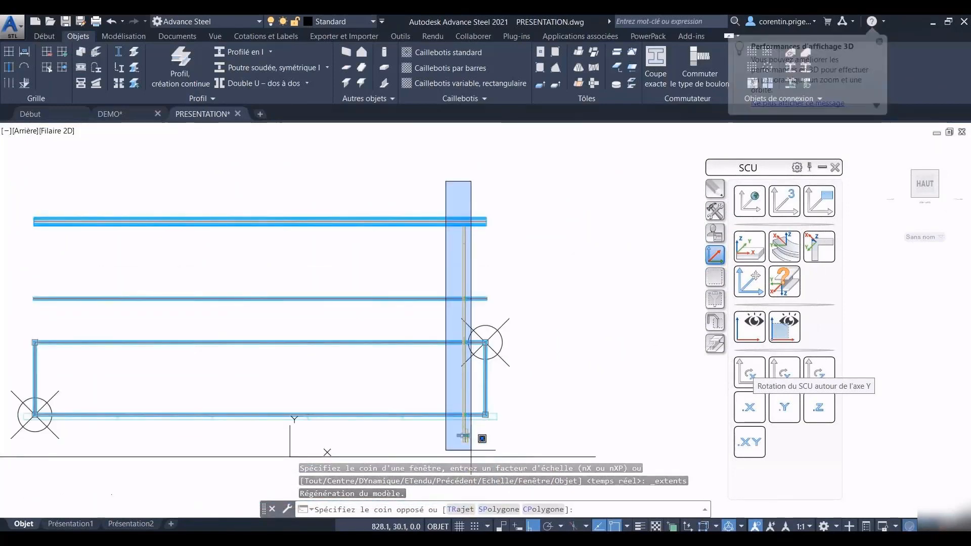
pyautogui.click(471, 450)
pyautogui.keyDown('shift'); pyautogui.moveTo(511, 430); pyautogui.dragTo(435, 440, button='middle'); pyautogui.keyUp('shift')
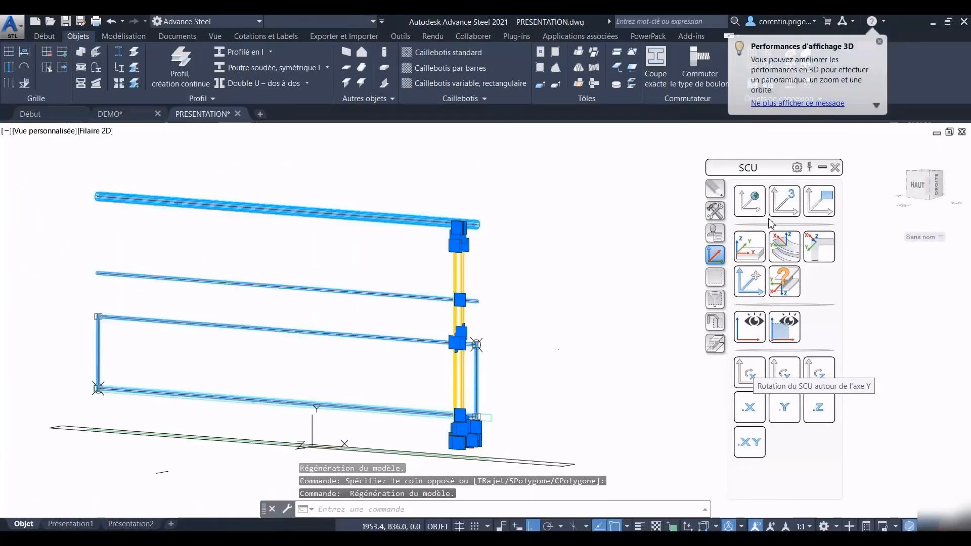
# - Copy the selected post assembly twice along the guardrail with the distances reset to zero and an X distance of -934
pyautogui.click(715, 213)
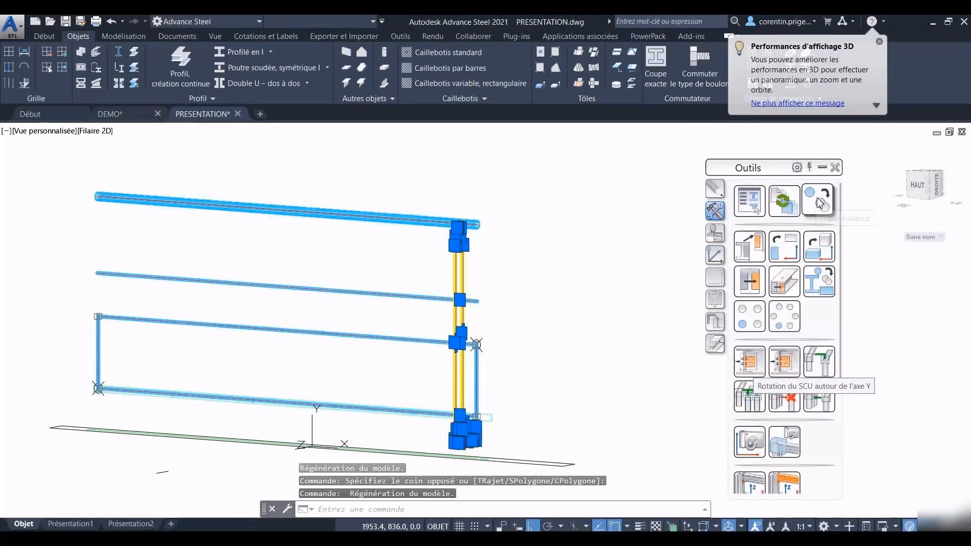
pyautogui.click(819, 201)
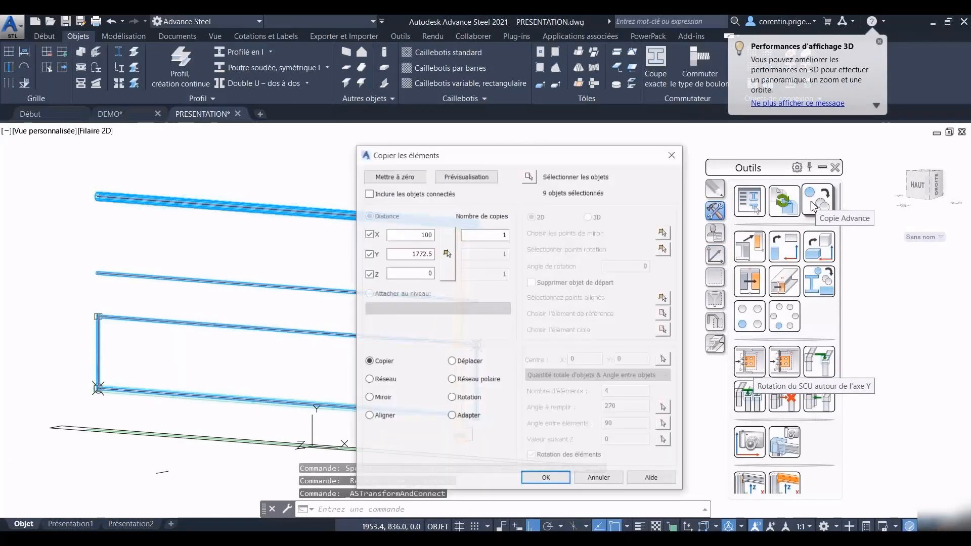
pyautogui.click(398, 178)
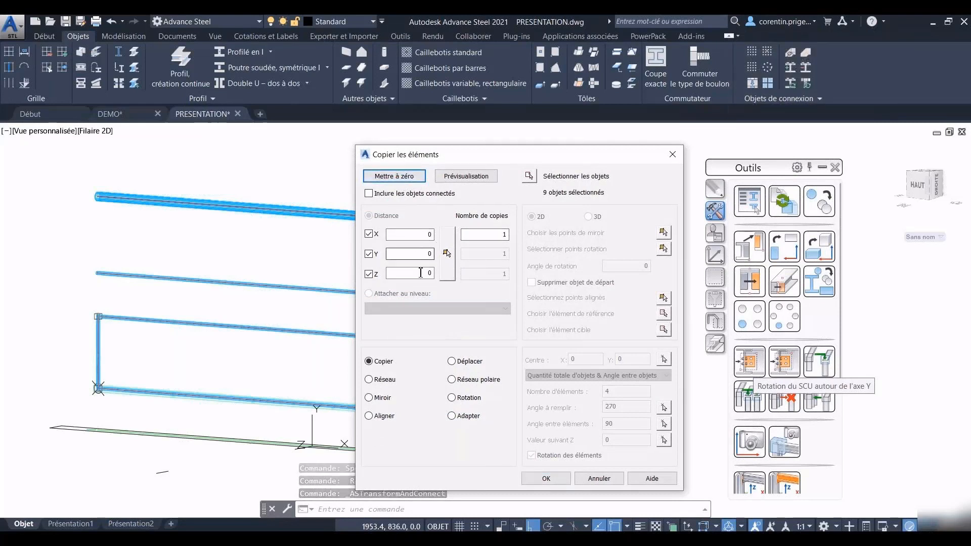
pyautogui.doubleClick(428, 235)
pyautogui.write('-934')
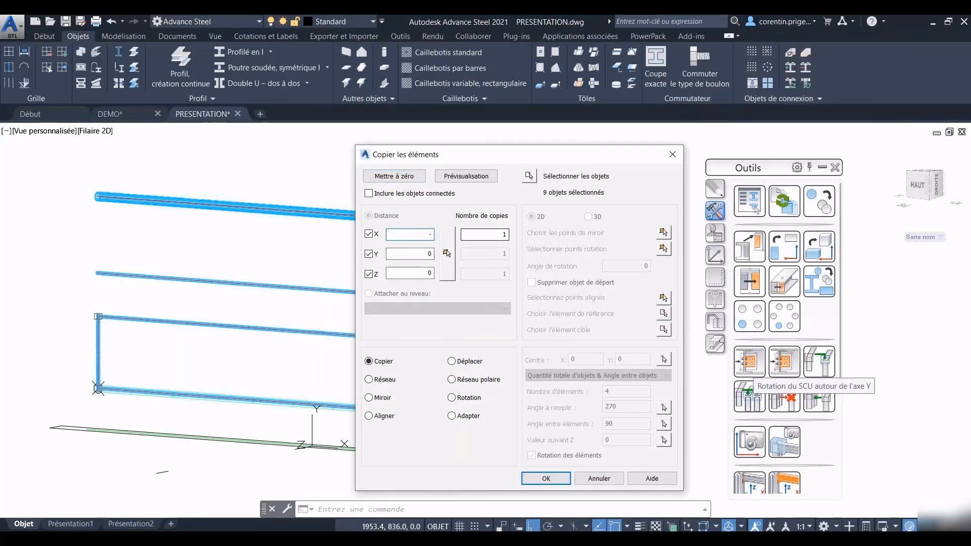
pyautogui.doubleClick(499, 237)
pyautogui.write('2')
pyautogui.click(485, 179)
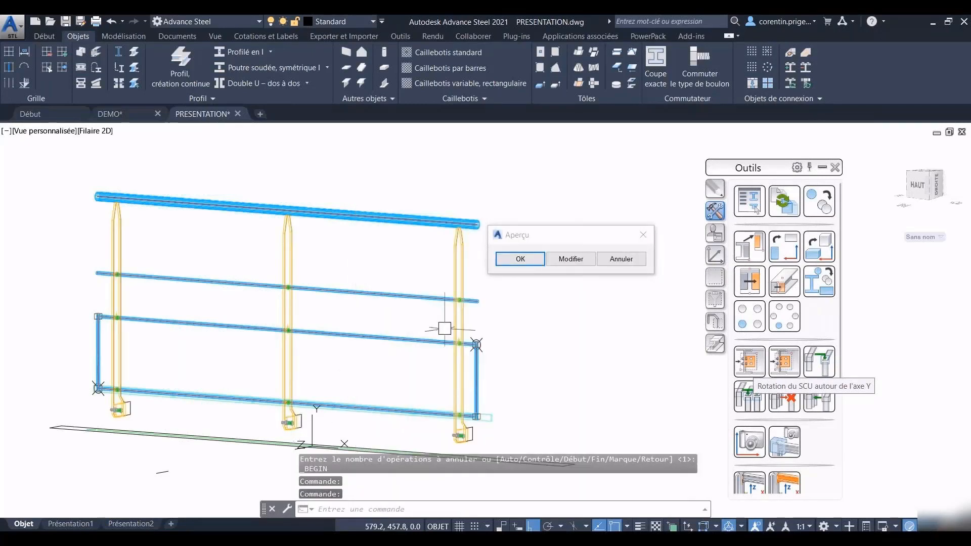
pyautogui.click(520, 259)
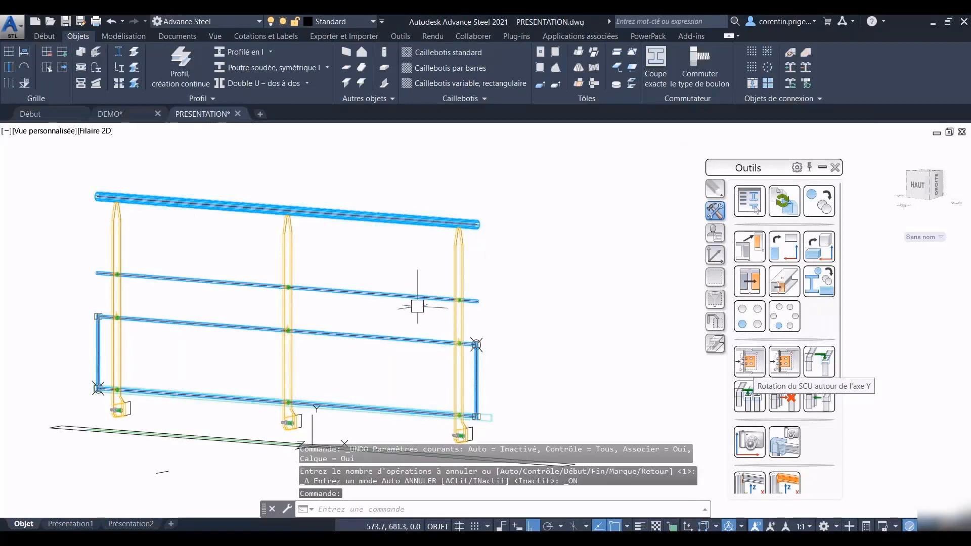
# - Show all model objects again and inspect the copied posts on the landing from several angles
pyautogui.moveTo(430, 331); pyautogui.dragTo(432, 297, button='middle')
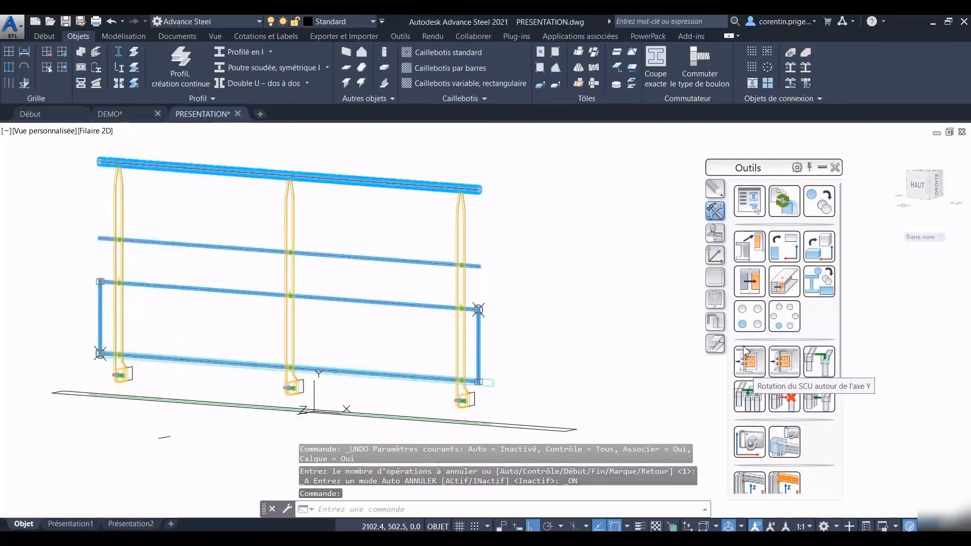
pyautogui.keyDown('shift'); pyautogui.moveTo(498, 316); pyautogui.dragTo(613, 321, button='middle'); pyautogui.keyUp('shift')
pyautogui.click(714, 321)
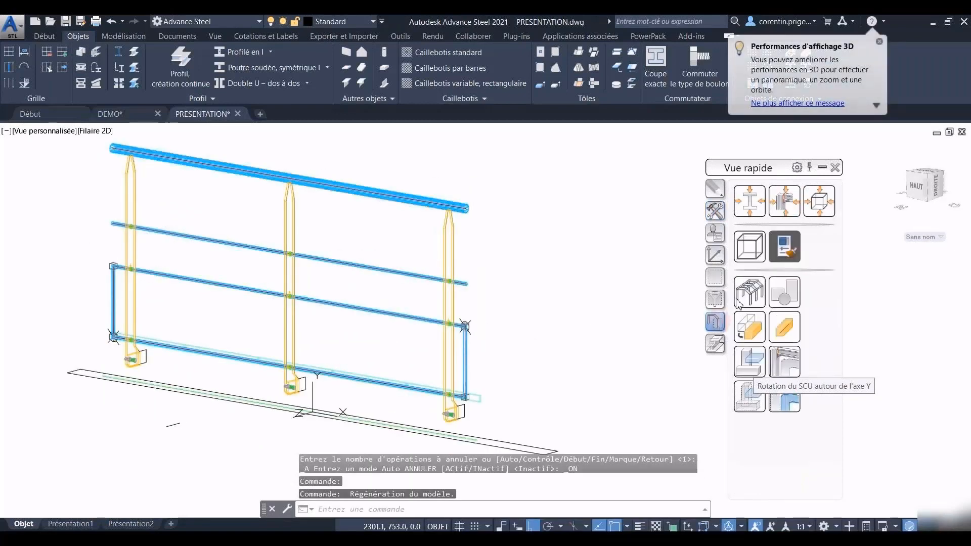
pyautogui.click(784, 247)
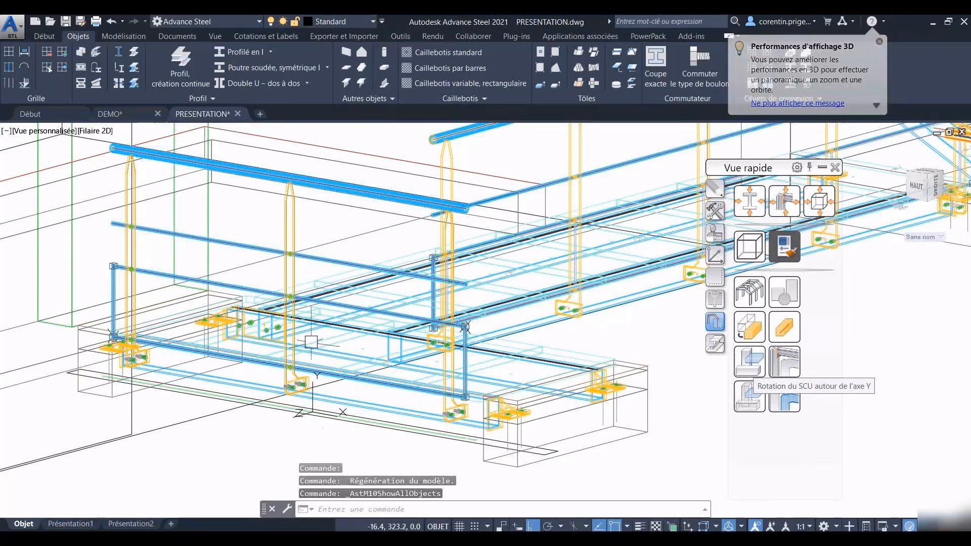
pyautogui.scroll(-6, 465, 327)
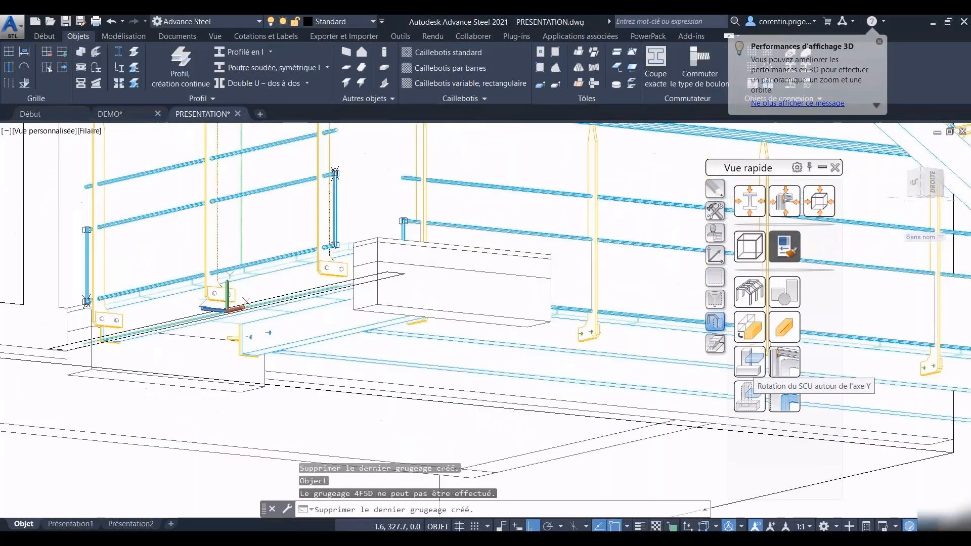
pyautogui.keyDown('shift'); pyautogui.moveTo(358, 365); pyautogui.dragTo(423, 375, button='middle'); pyautogui.keyUp('shift')
# - Place a variable rectangular grating of about 87 by 317 mm between the lower guardrail frame's inner corner and the adjacent post's face at the bottom bar
pyautogui.scroll(10, 647, 391)
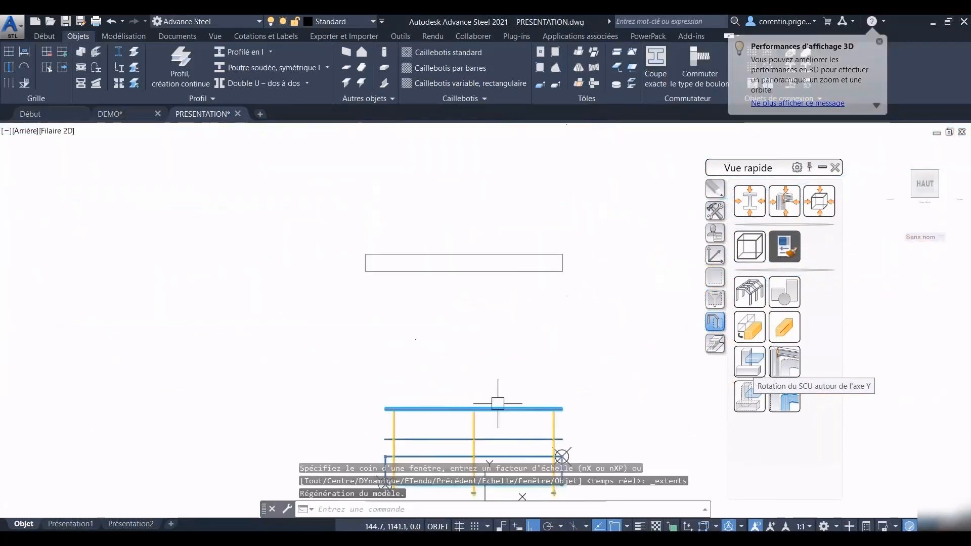
pyautogui.moveTo(470, 420); pyautogui.dragTo(438, 359, button='middle')
pyautogui.scroll(5, 437, 358)
pyautogui.moveTo(332, 366); pyautogui.dragTo(342, 329, button='middle')
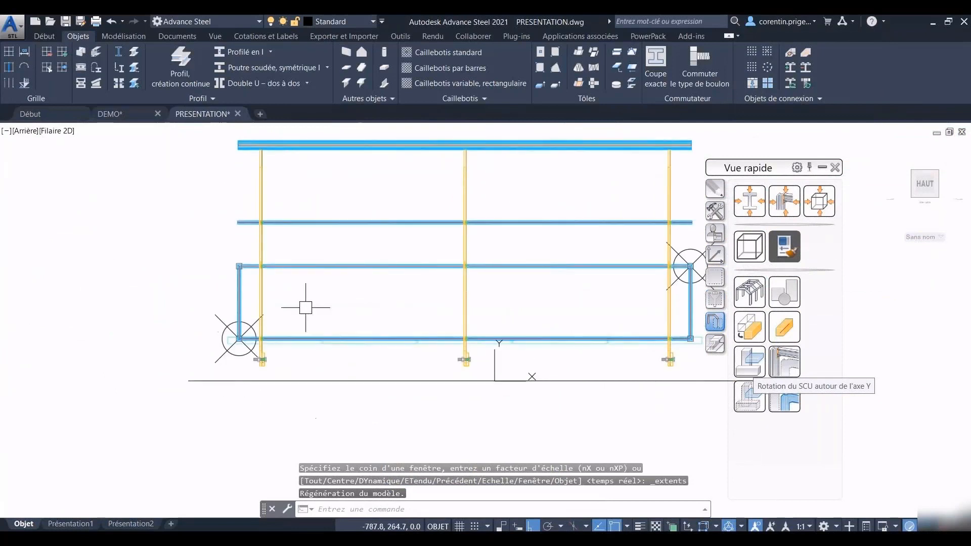
pyautogui.click(35, 34)
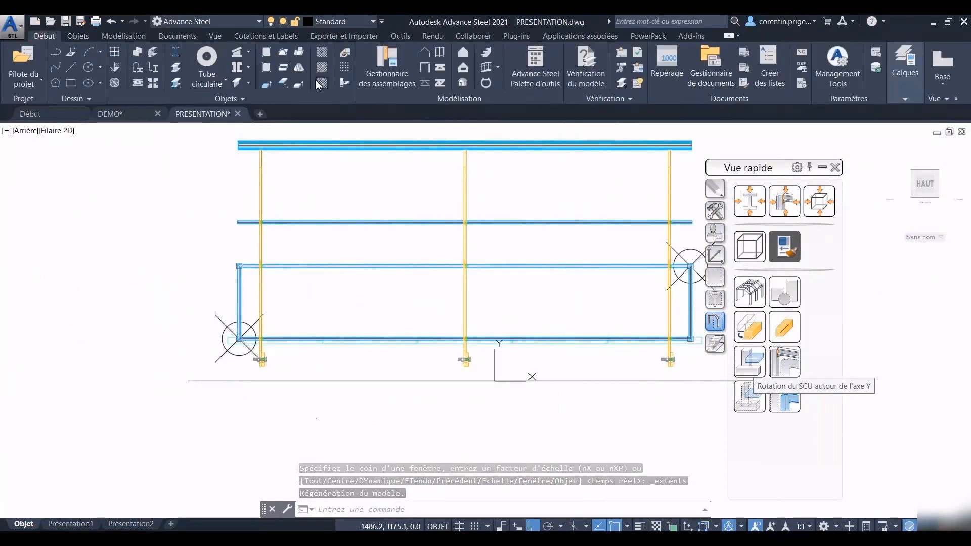
pyautogui.click(321, 67)
pyautogui.scroll(8, 192, 157)
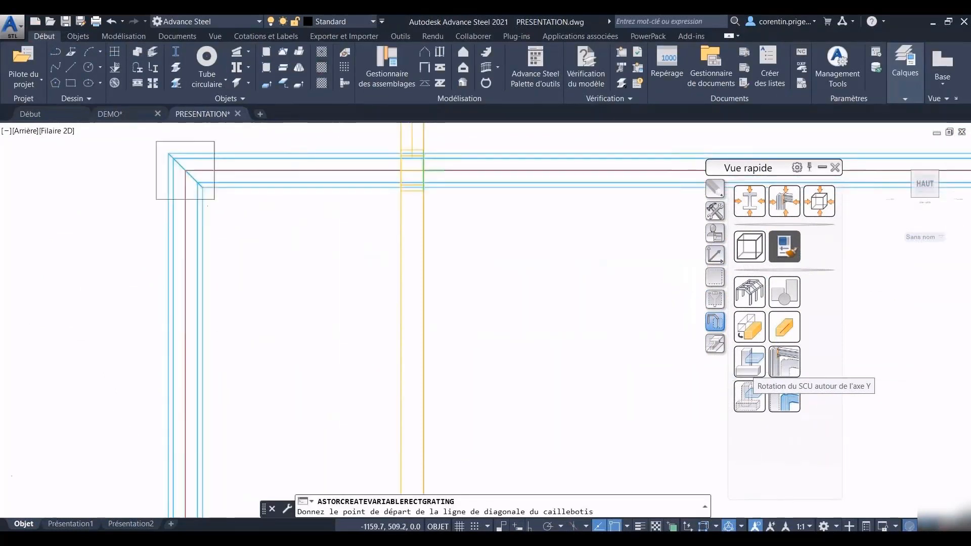
pyautogui.click(193, 157)
pyautogui.scroll(-6, 269, 249)
pyautogui.moveTo(332, 284); pyautogui.dragTo(315, 220, button='middle')
pyautogui.moveTo(337, 481); pyautogui.dragTo(302, 320, button='middle')
pyautogui.scroll(8, 336, 360)
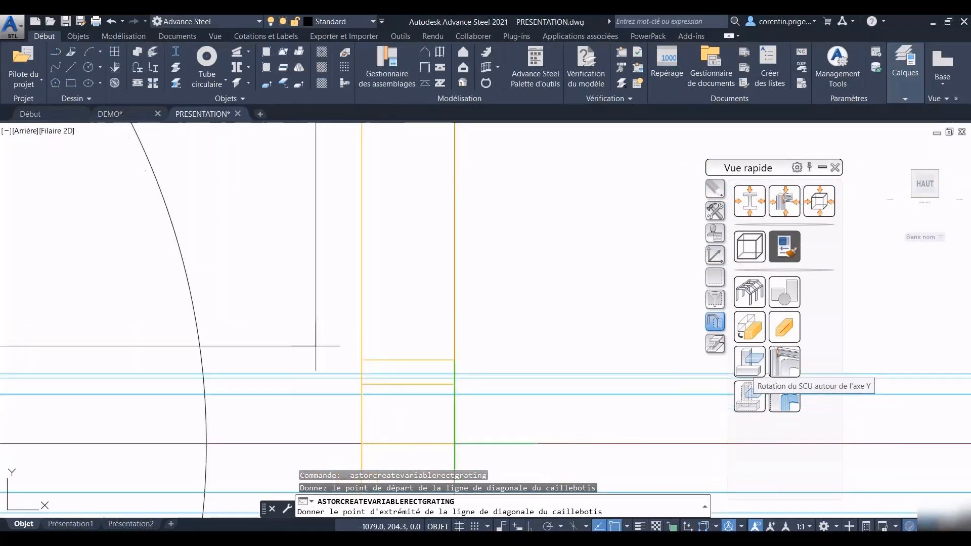
pyautogui.click(362, 373)
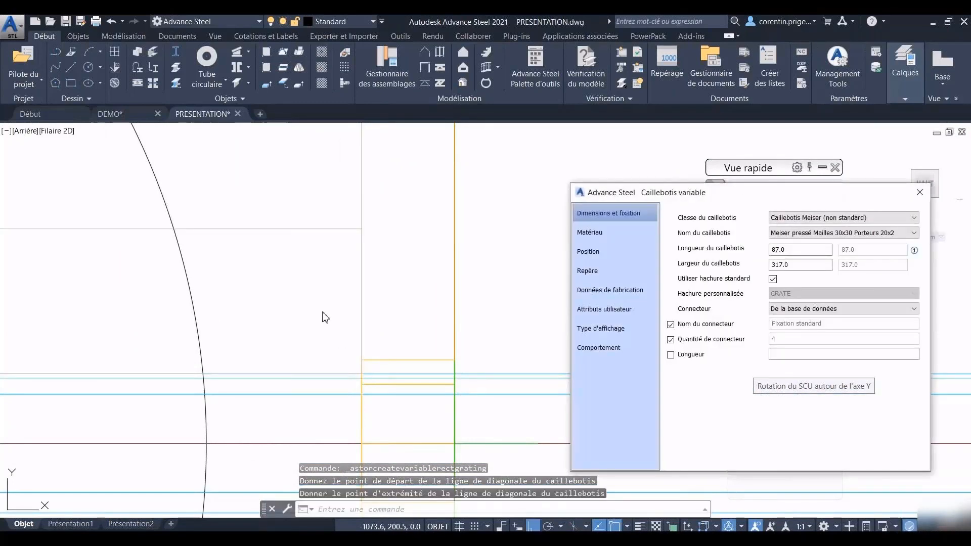
# - Open the grating class choices in the variable grating's dimension and fixing properties
pyautogui.scroll(-5, 322, 312)
pyautogui.click(774, 218)
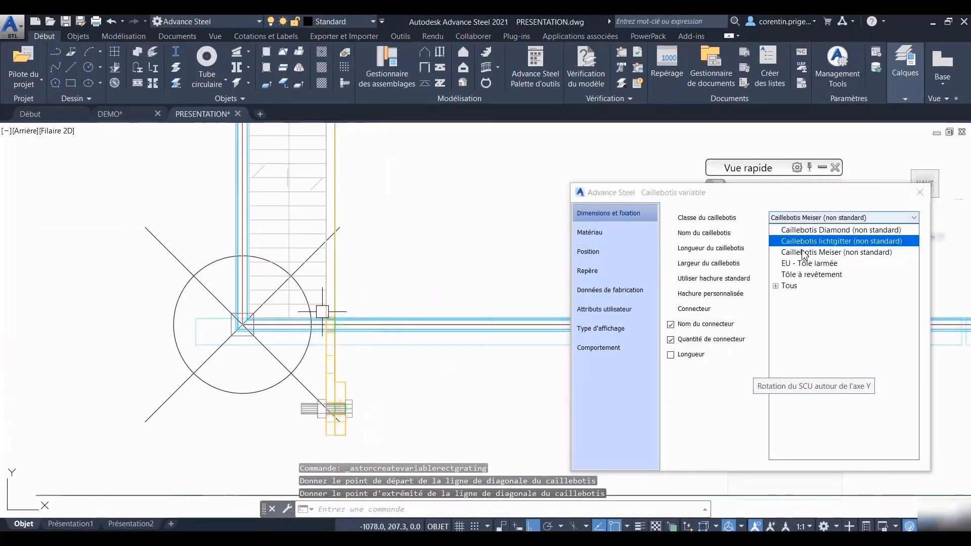
# - Set the panel's class to Tôle à revêtement and its name to Tôle perforée Carré 1mm, closing its properties
pyautogui.click(789, 260)
pyautogui.click(809, 233)
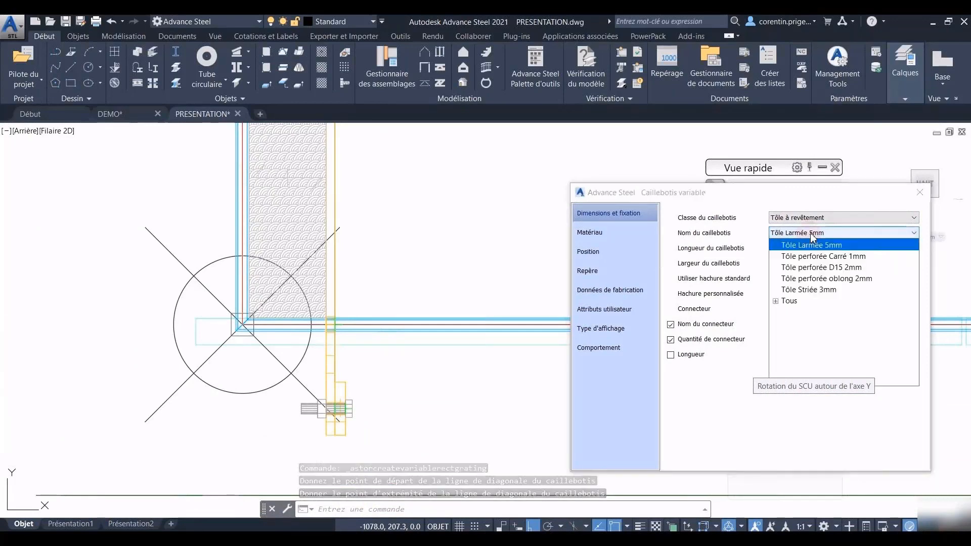
pyautogui.click(815, 255)
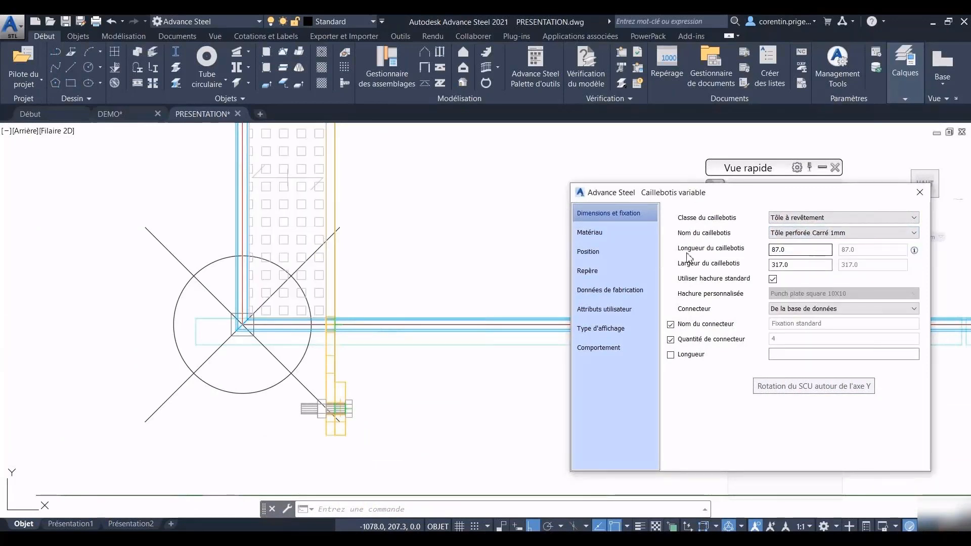
pyautogui.click(918, 193)
# - Copy the perforated panel from its lower corner to the far face of the first post, along the bottom rail
pyautogui.click(327, 208)
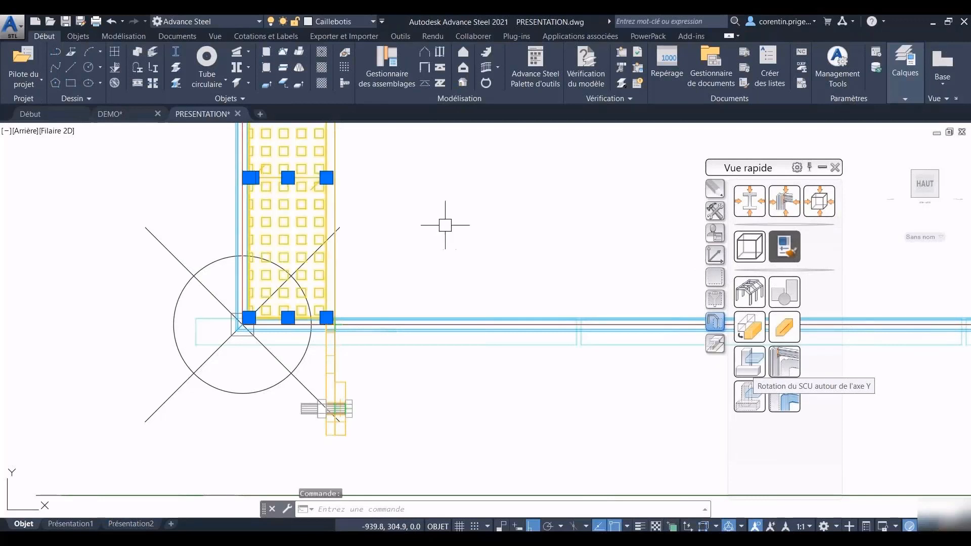
pyautogui.click(715, 211)
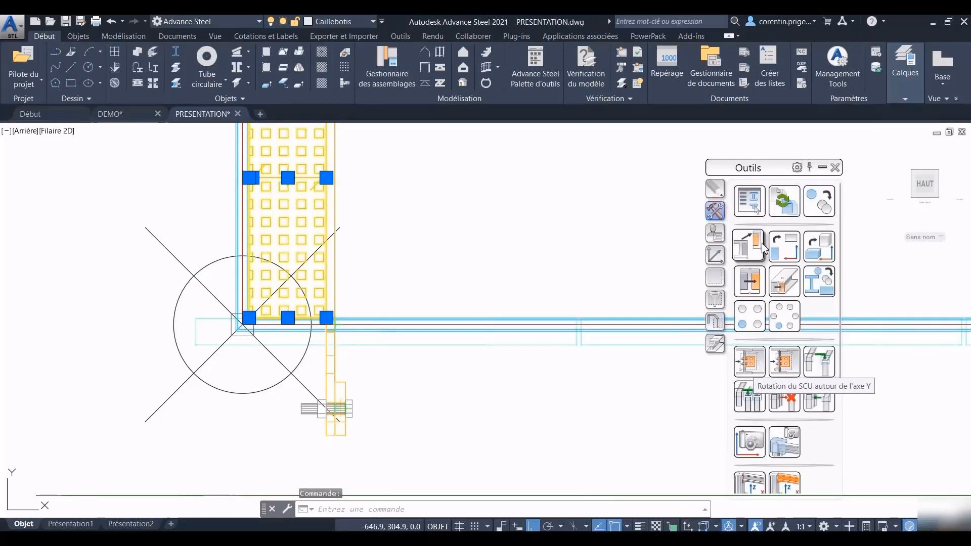
pyautogui.click(752, 286)
pyautogui.scroll(8, 263, 334)
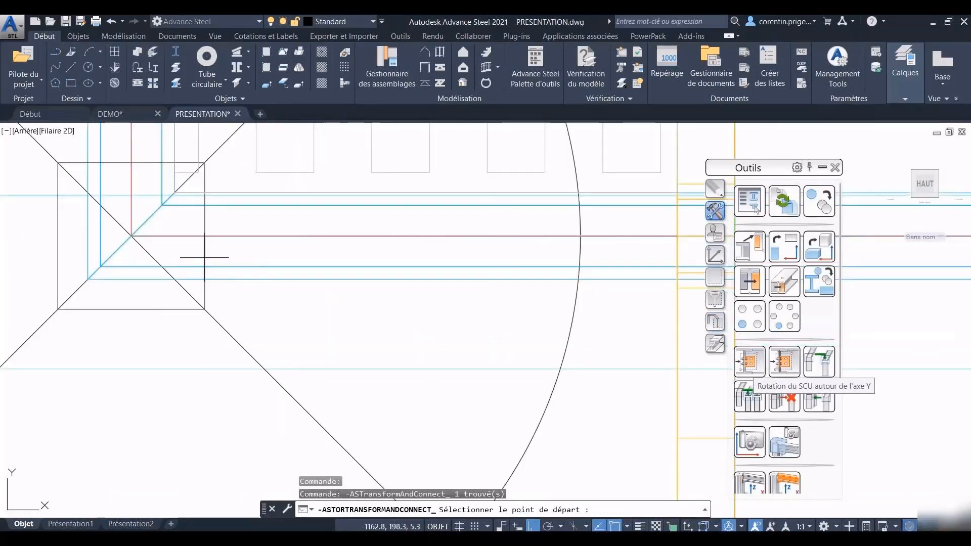
pyautogui.moveTo(198, 304); pyautogui.dragTo(194, 312, button='middle')
pyautogui.click(164, 244)
pyautogui.scroll(-3, 166, 253)
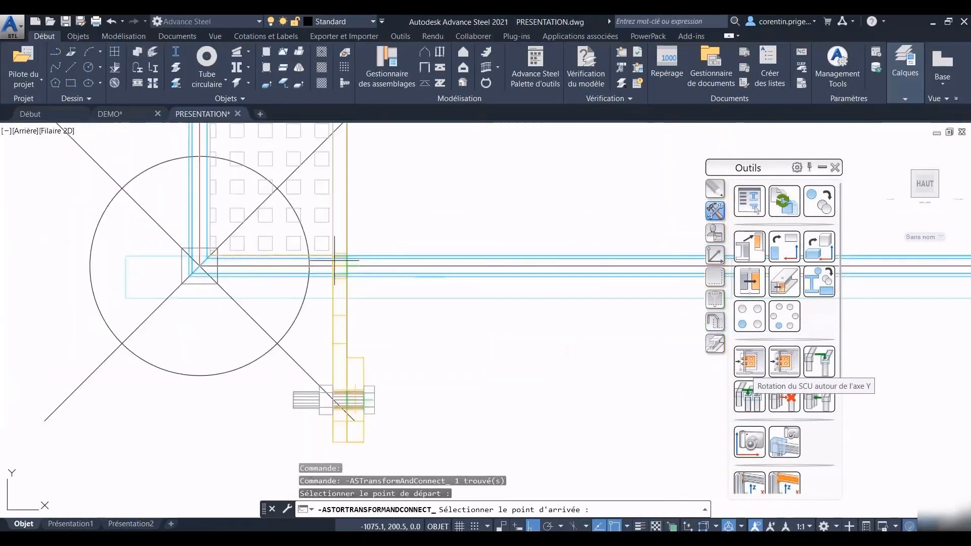
pyautogui.scroll(5, 263, 253)
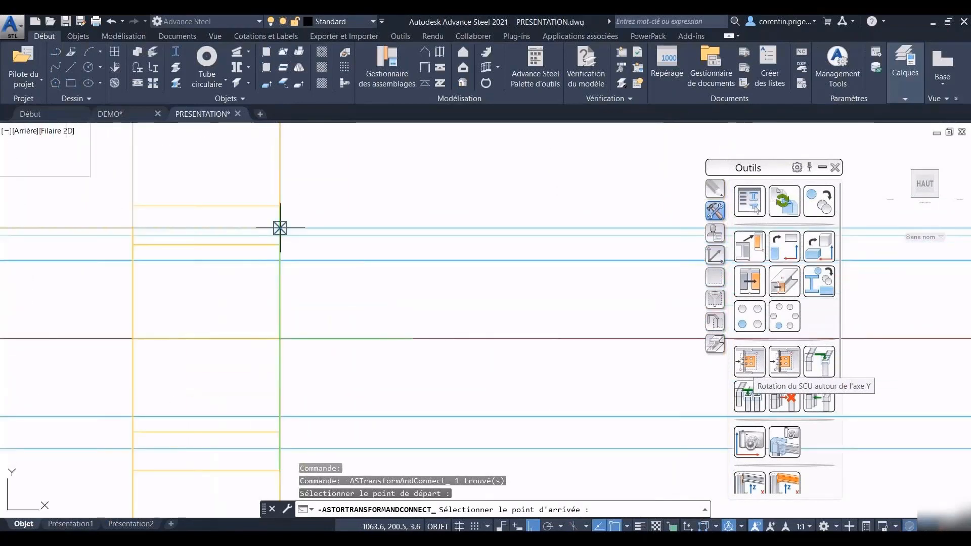
pyautogui.scroll(-5, 283, 253)
pyautogui.scroll(-3, 292, 243)
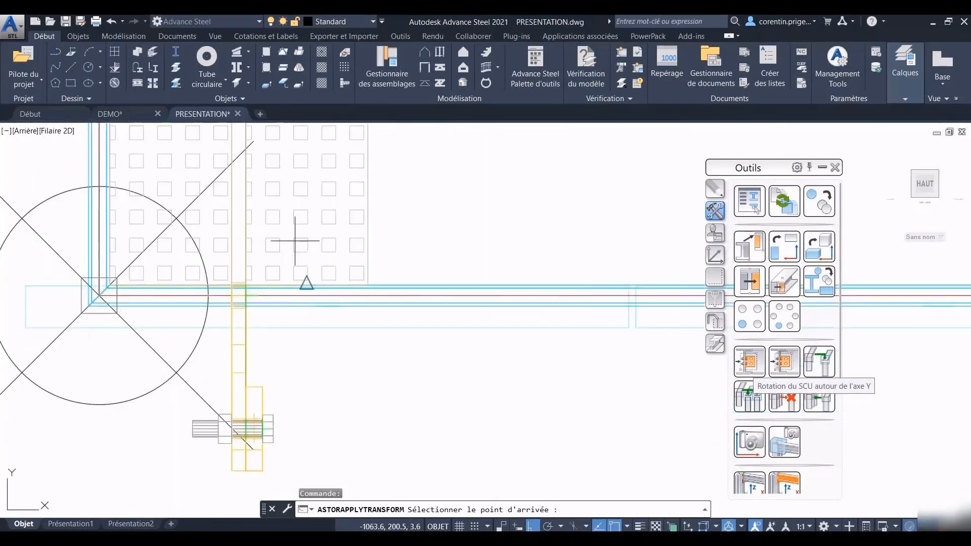
pyautogui.click(387, 223)
# - Stretch the copied panel's free edge to the near face of the middle post
pyautogui.click(339, 245)
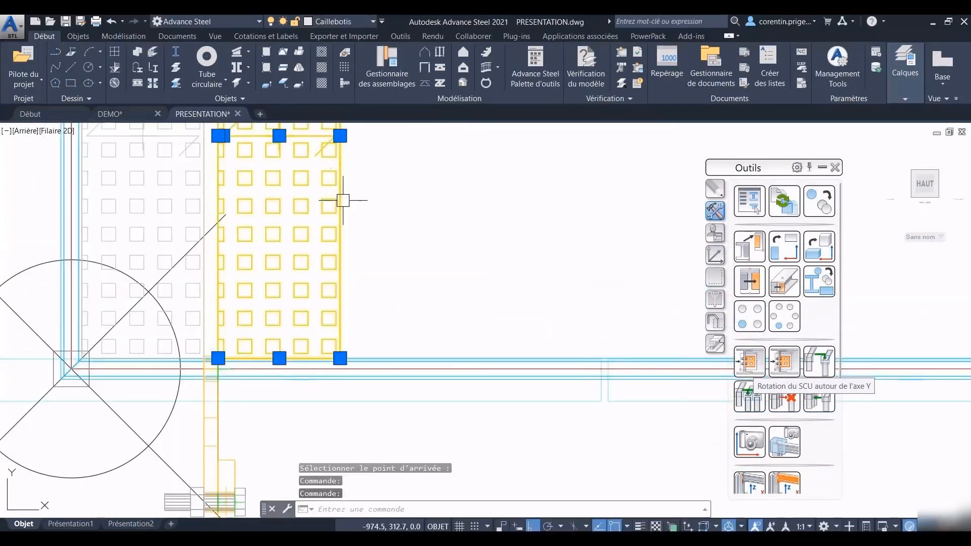
pyautogui.moveTo(337, 151); pyautogui.dragTo(315, 210, button='middle')
pyautogui.click(318, 195)
pyautogui.scroll(-6, 417, 206)
pyautogui.moveTo(470, 205); pyautogui.dragTo(336, 213, button='middle')
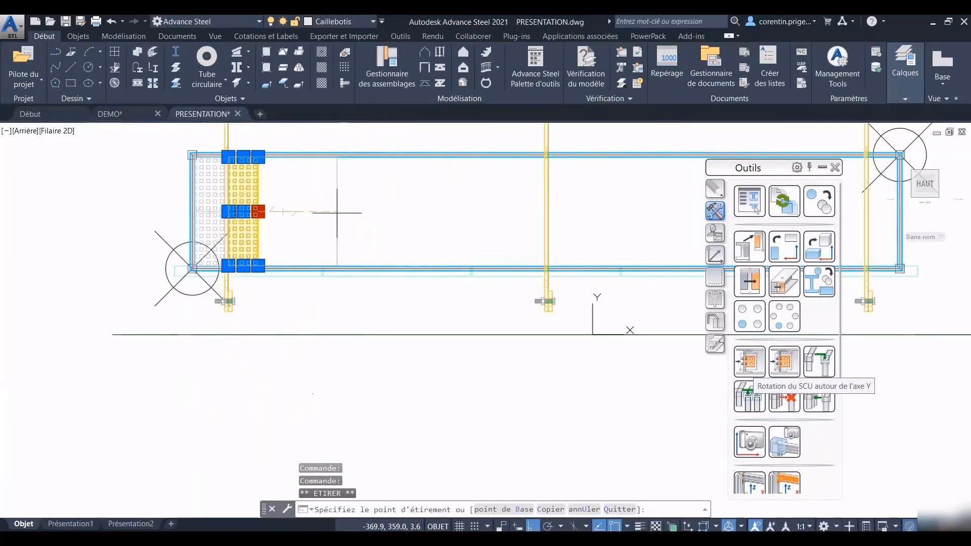
pyautogui.scroll(3, 420, 216)
pyautogui.moveTo(527, 214); pyautogui.dragTo(386, 225, button='middle')
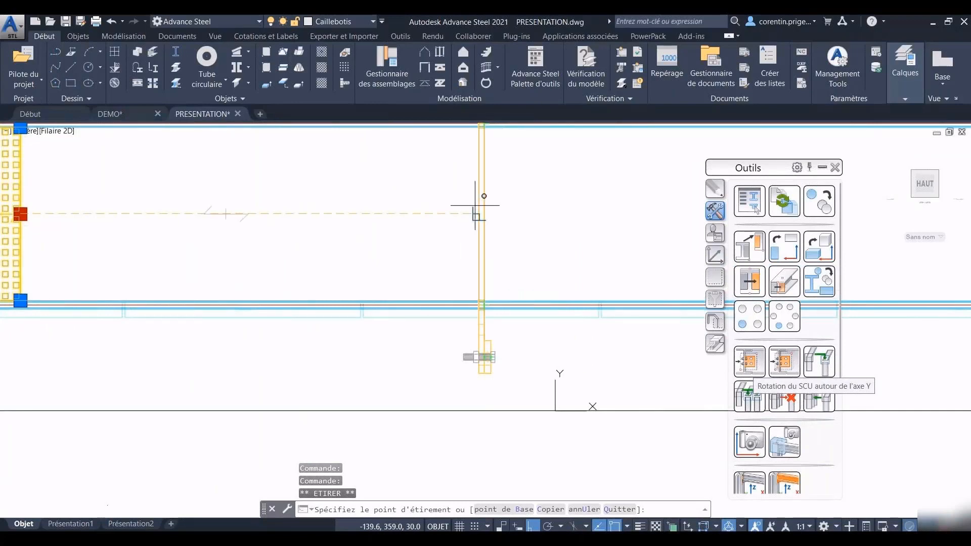
pyautogui.click(478, 210)
pyautogui.scroll(-3, 378, 241)
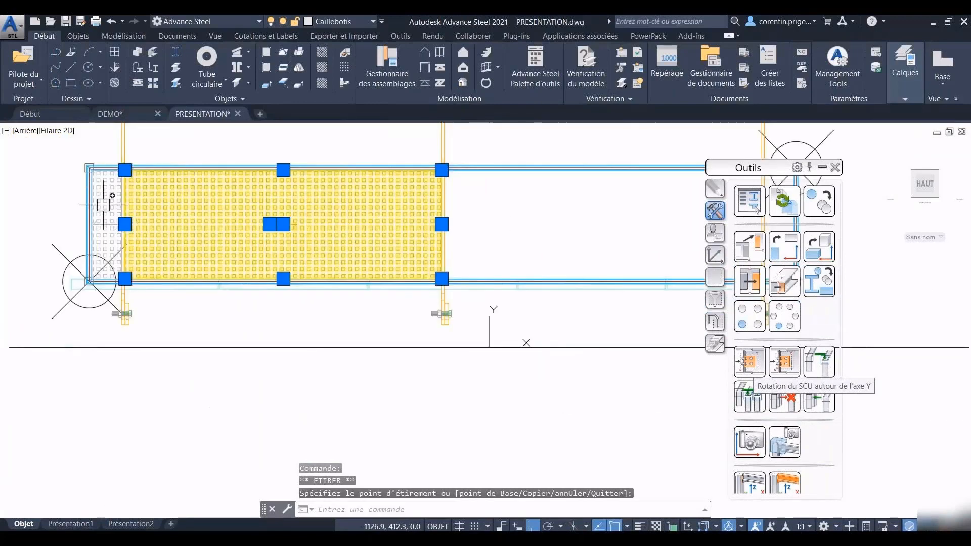
# - Mirror both perforated panels about a vertical axis through the middle post's midpoint, keeping the source objects
pyautogui.click(89, 167)
pyautogui.click(715, 189)
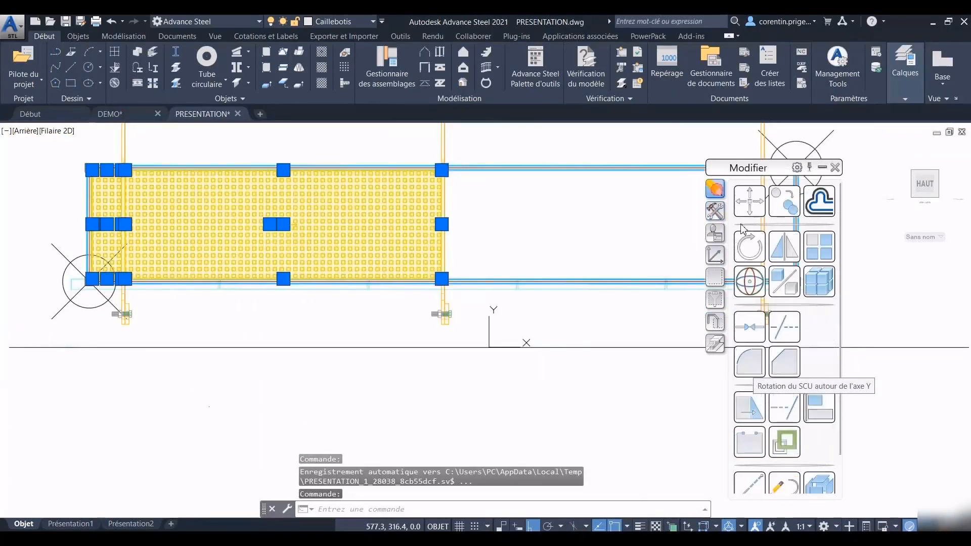
pyautogui.click(784, 247)
pyautogui.scroll(-4, 632, 279)
pyautogui.moveTo(597, 230); pyautogui.dragTo(552, 284, button='middle')
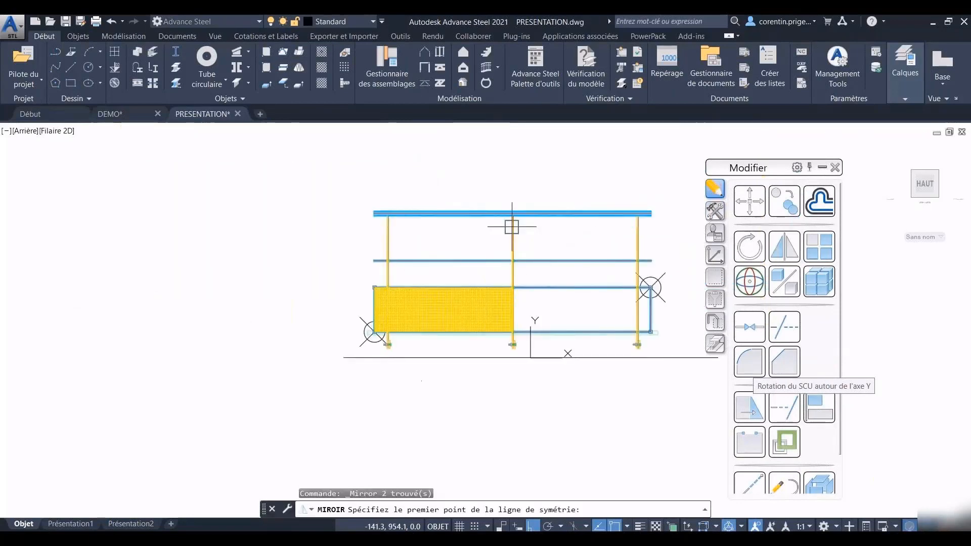
pyautogui.scroll(5, 515, 230)
pyautogui.keyDown('shift'); pyautogui.rightClick(528, 243); pyautogui.keyUp('shift')
pyautogui.click(524, 276)
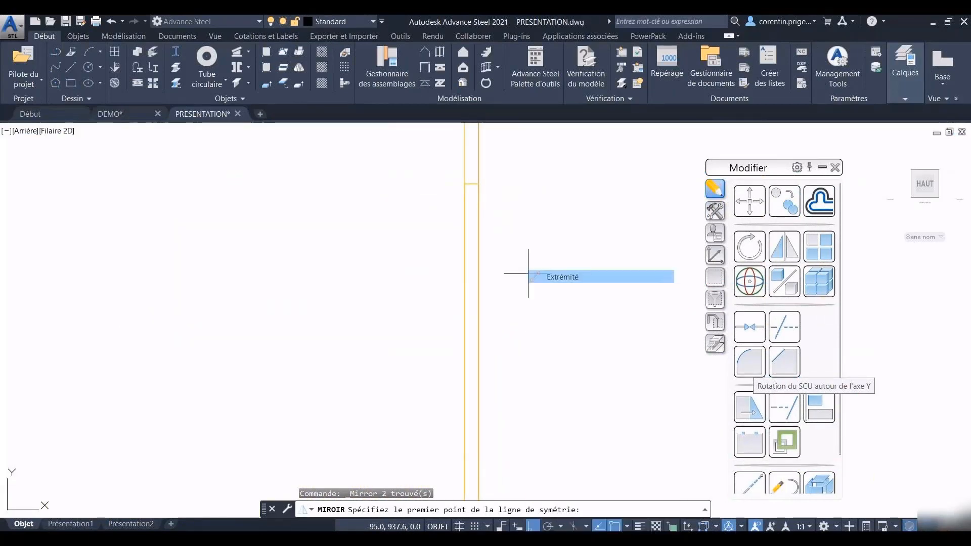
pyautogui.keyDown('shift'); pyautogui.rightClick(508, 201); pyautogui.keyUp('shift')
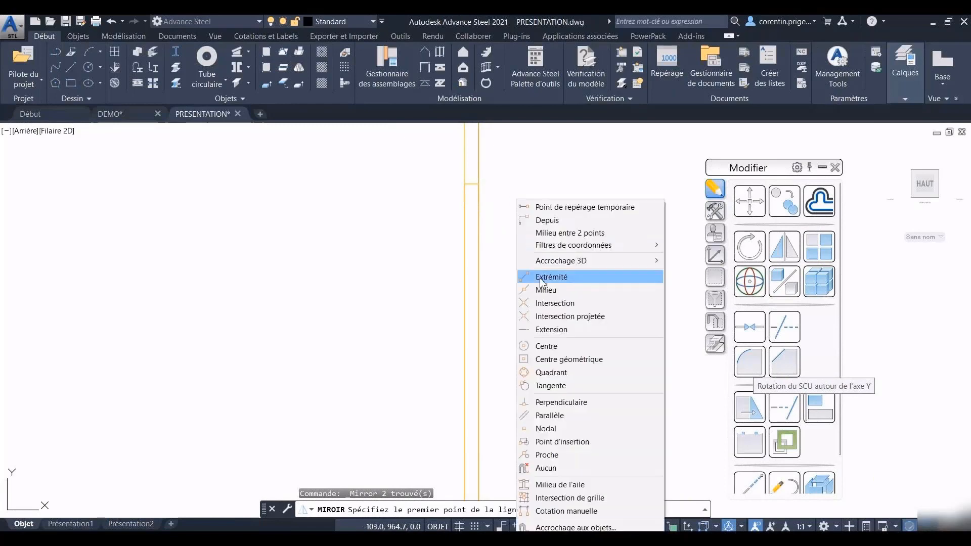
pyautogui.click(537, 286)
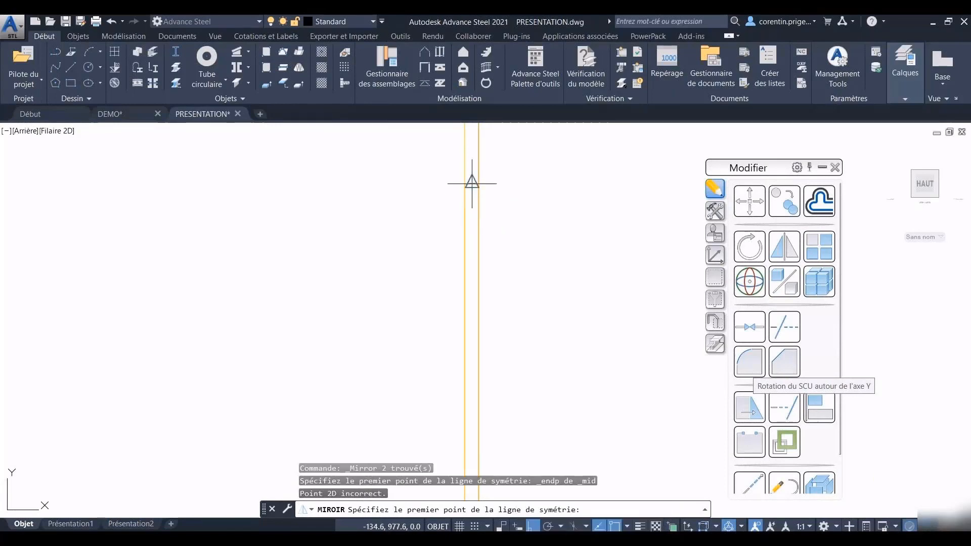
pyautogui.click(472, 183)
pyautogui.scroll(-5, 462, 286)
pyautogui.click(520, 181)
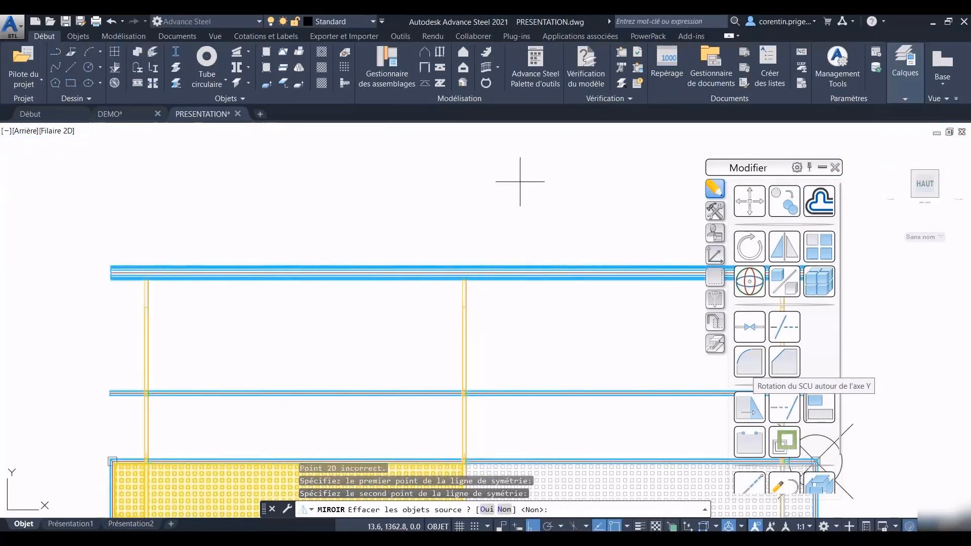
pyautogui.rightClick(535, 195)
pyautogui.click(555, 201)
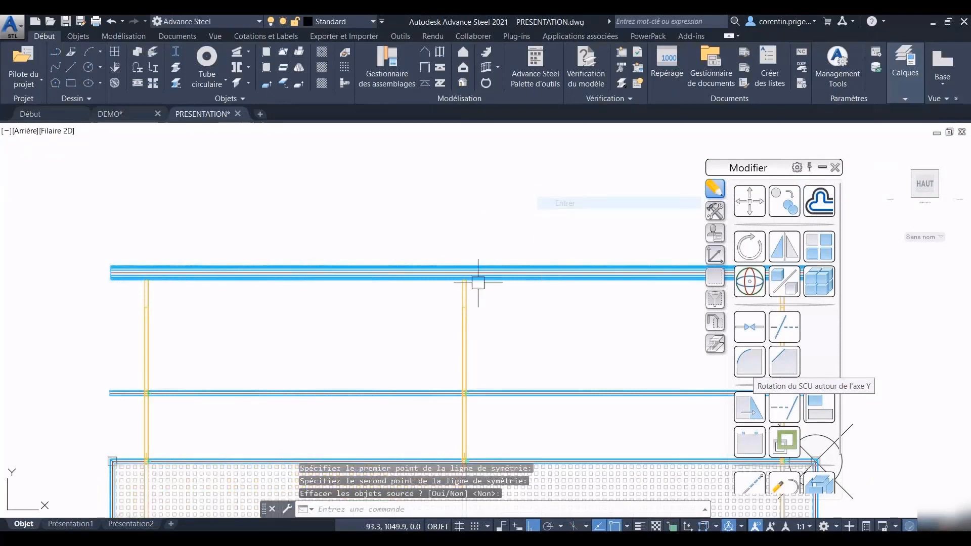
# - Set the position of all four perforated panels to the centred justification
pyautogui.moveTo(445, 315); pyautogui.dragTo(453, 226, button='middle')
pyautogui.click(196, 426)
pyautogui.click(146, 422)
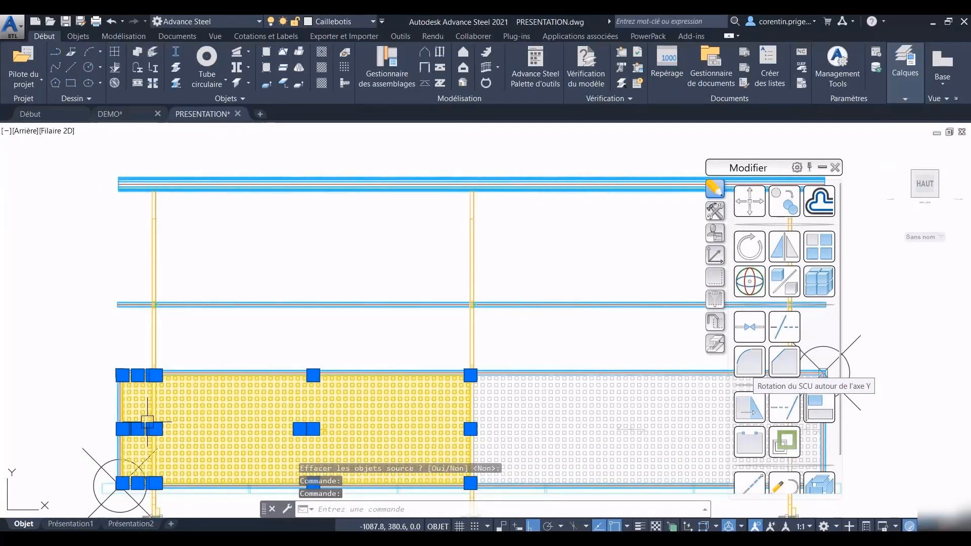
pyautogui.click(537, 415)
pyautogui.moveTo(566, 415); pyautogui.dragTo(320, 401, button='middle')
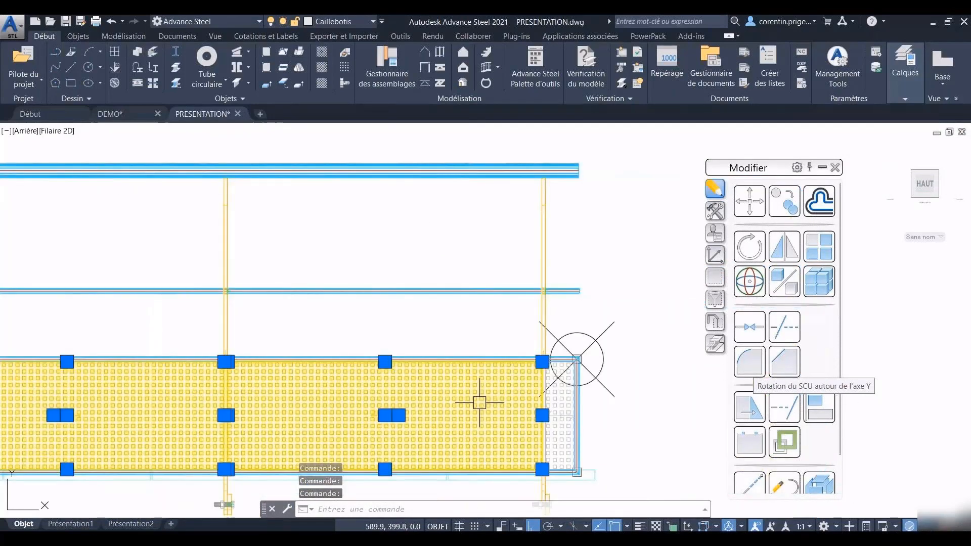
pyautogui.click(562, 415)
pyautogui.rightClick(621, 272)
pyautogui.click(663, 370)
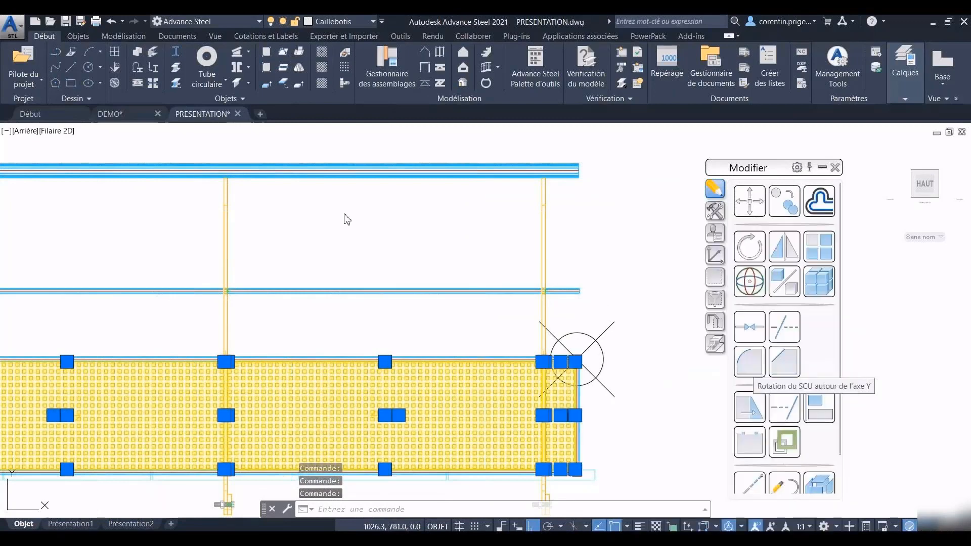
pyautogui.click(610, 256)
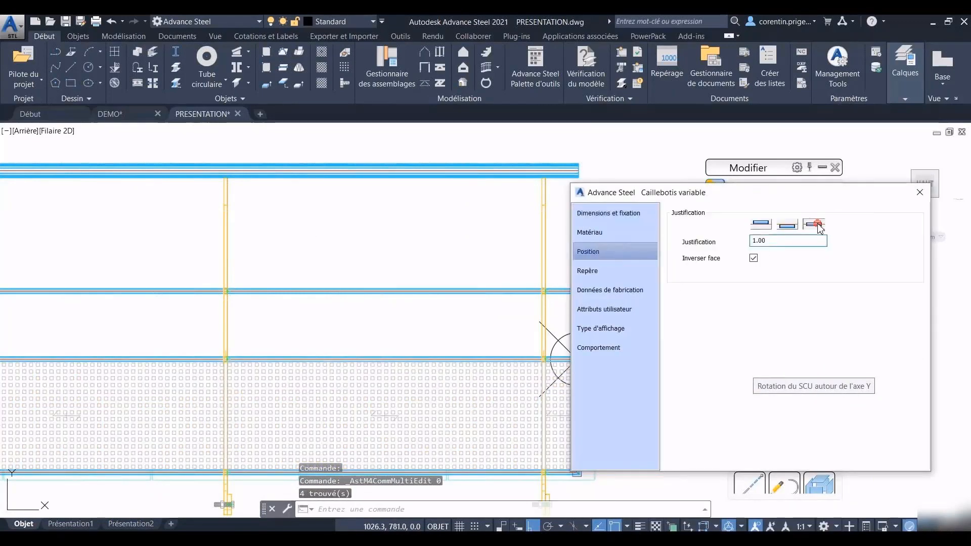
pyautogui.click(919, 193)
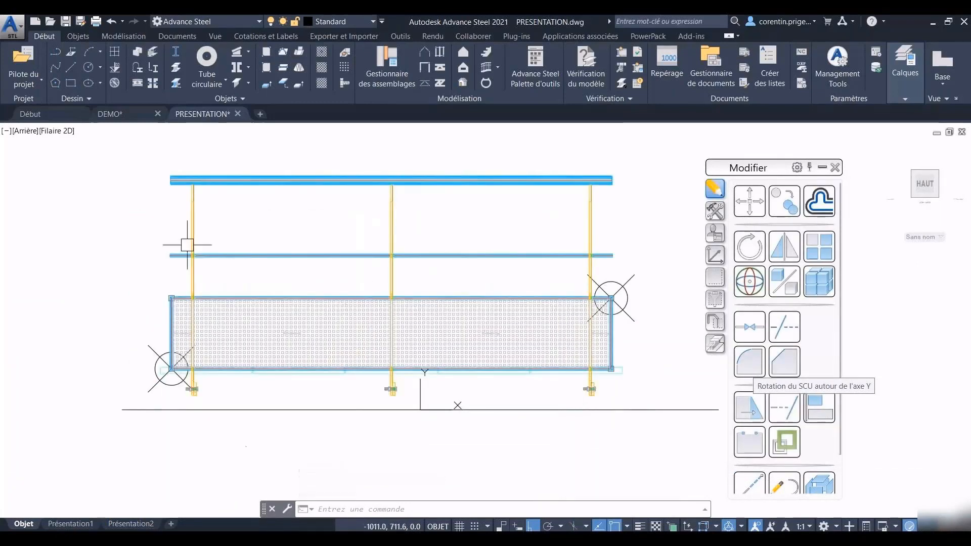
# - Select the complete railing, including its rails, posts, frame and perforated panels, with a selection window
pyautogui.click(130, 157)
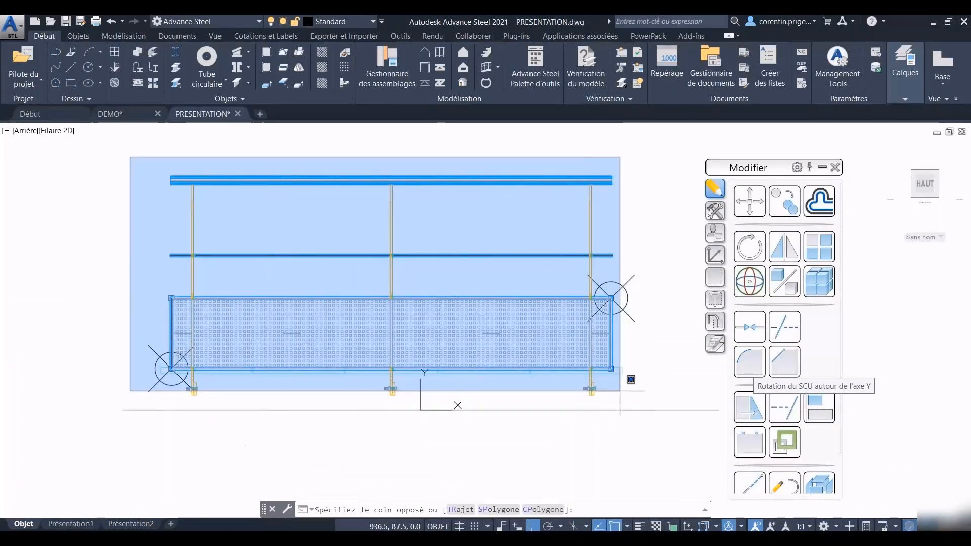
pyautogui.click(630, 389)
pyautogui.scroll(4, 619, 389)
pyautogui.scroll(-4, 602, 390)
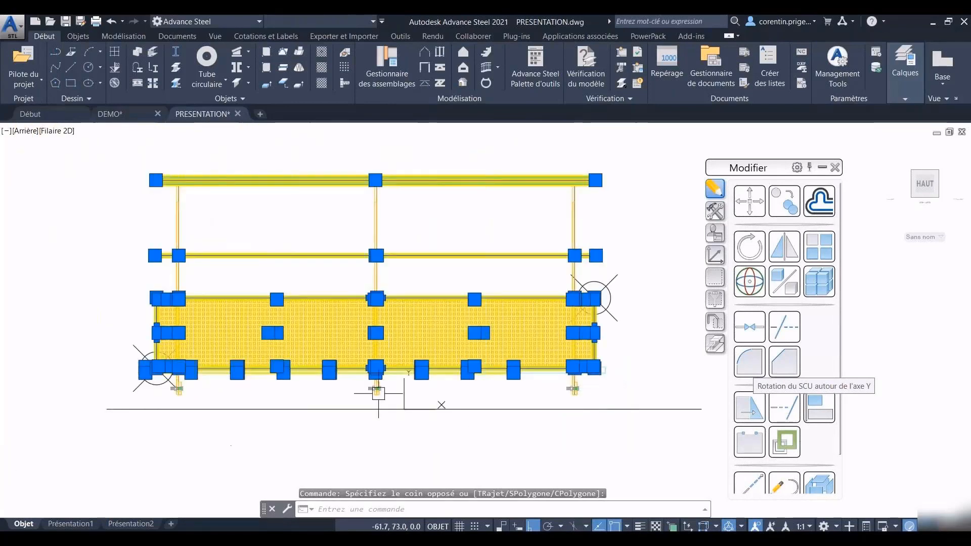
# - Remove the flat plates running along the underside of the bottom rail from the selection
pyautogui.scroll(5, 378, 393)
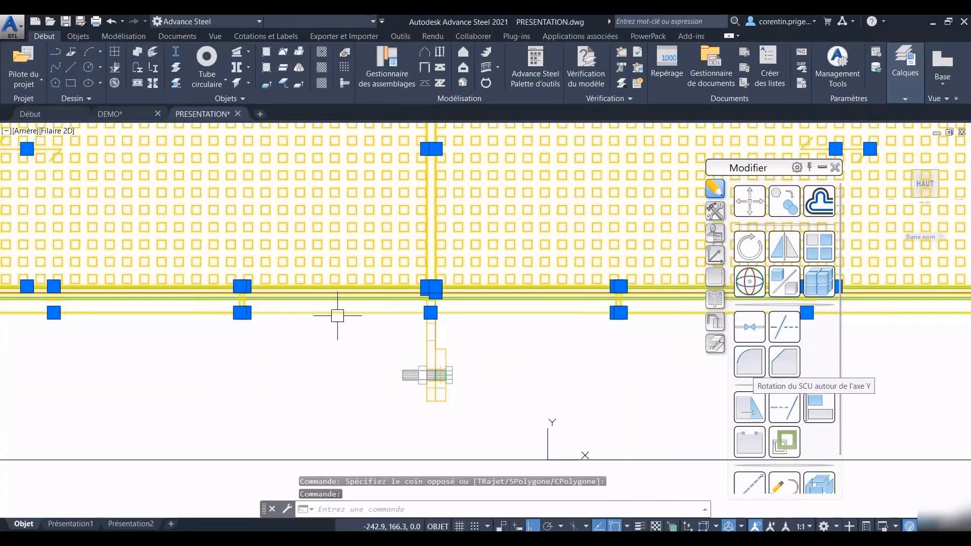
pyautogui.keyDown('shift'); pyautogui.click(337, 313); pyautogui.keyUp('shift')
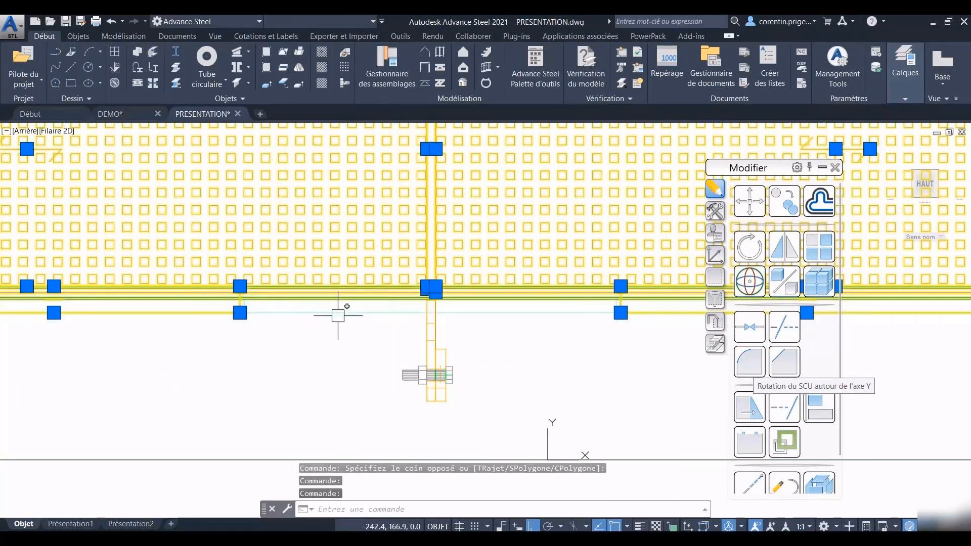
pyautogui.keyDown('shift'); pyautogui.click(185, 313); pyautogui.keyUp('shift')
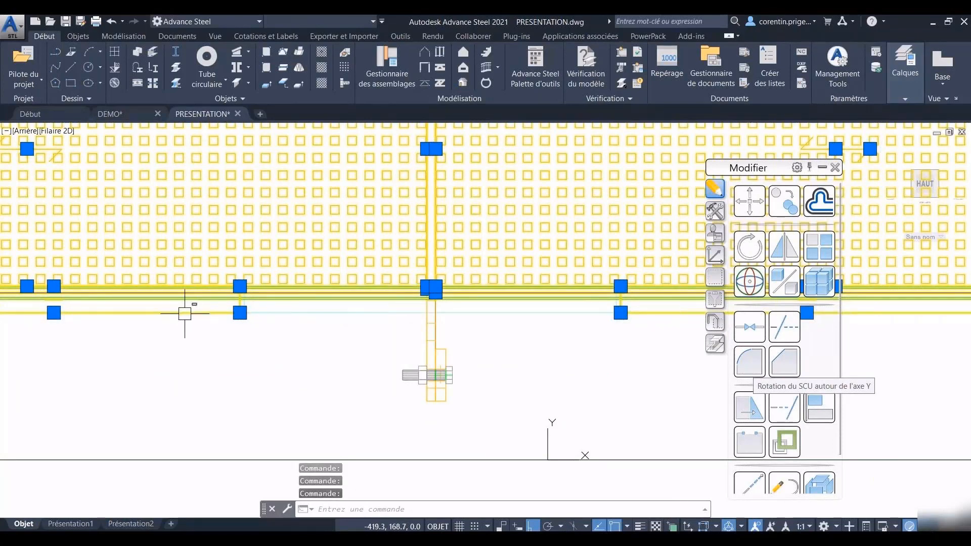
pyautogui.scroll(-5, 185, 313)
pyautogui.scroll(8, 156, 325)
pyautogui.moveTo(148, 321); pyautogui.dragTo(259, 334, button='middle')
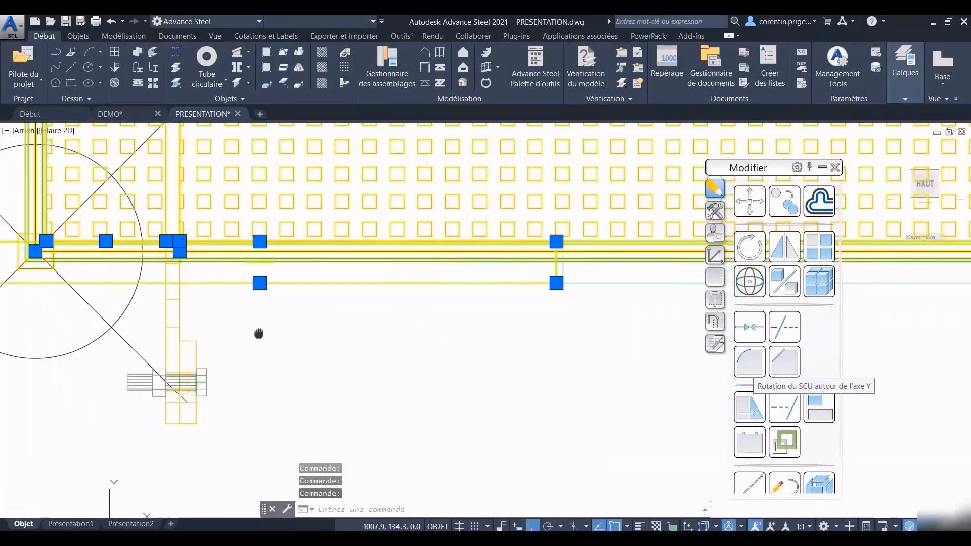
pyautogui.scroll(-3, 227, 310)
pyautogui.scroll(4, 383, 325)
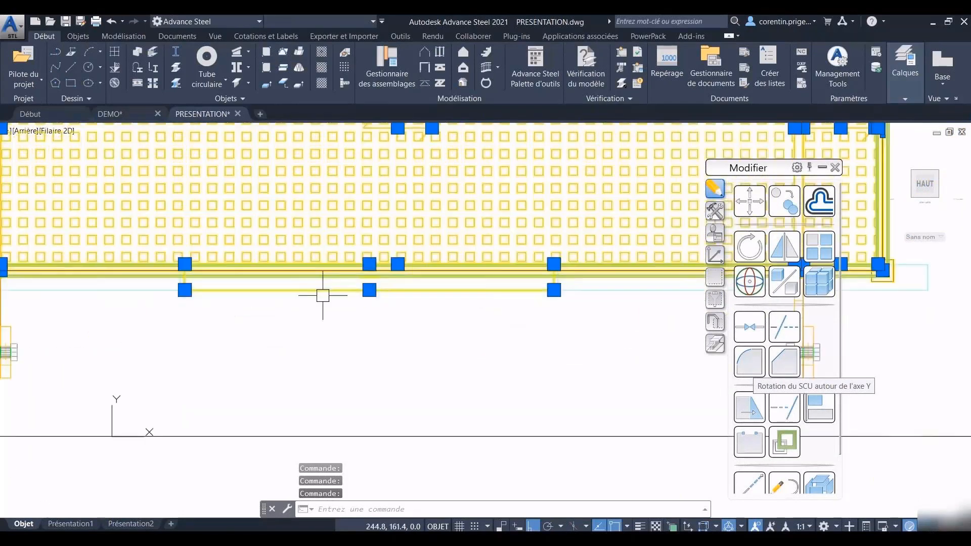
pyautogui.scroll(-5, 322, 292)
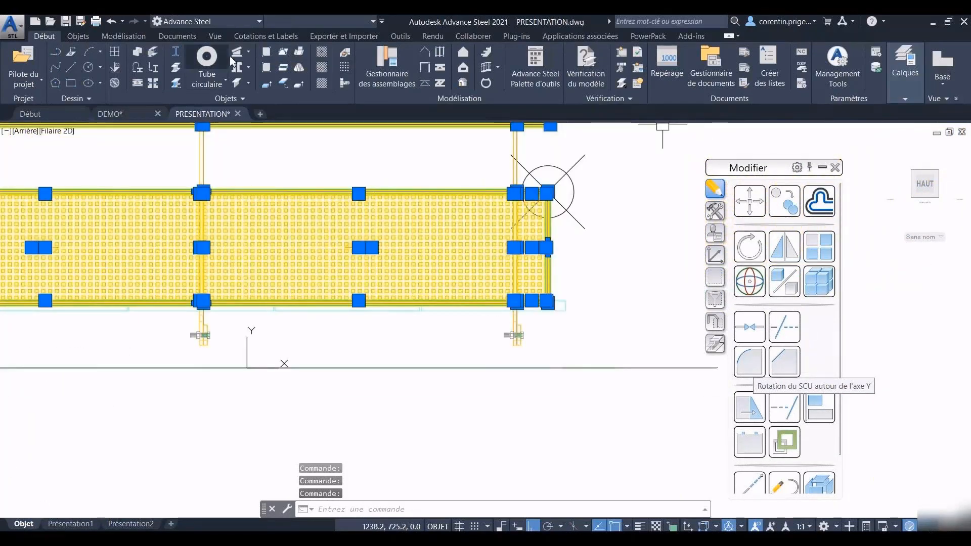
# - Weld the selected railing parts together with an Atelier weld bead placed at the panel frame's upper end corner
pyautogui.click(342, 54)
pyautogui.scroll(-3, 418, 192)
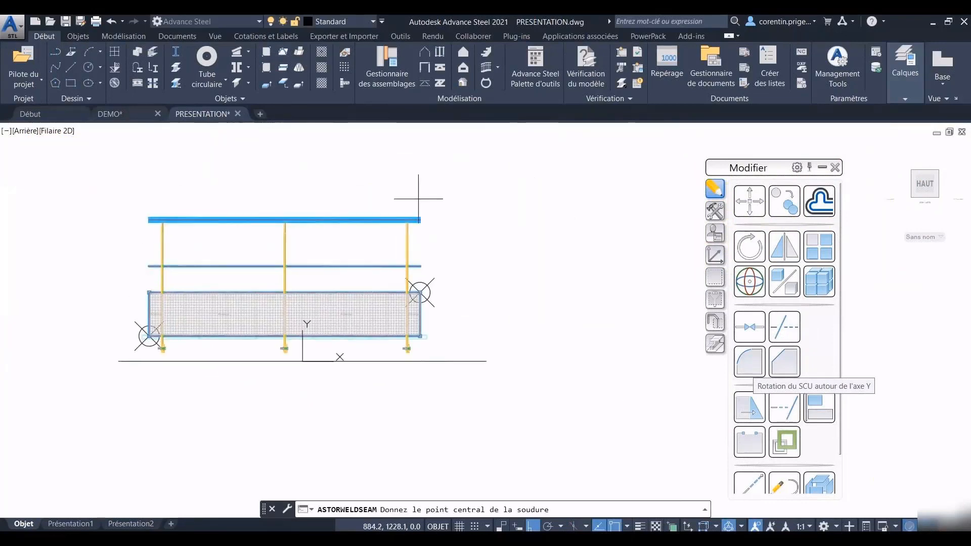
pyautogui.scroll(2, 418, 198)
pyautogui.click(417, 349)
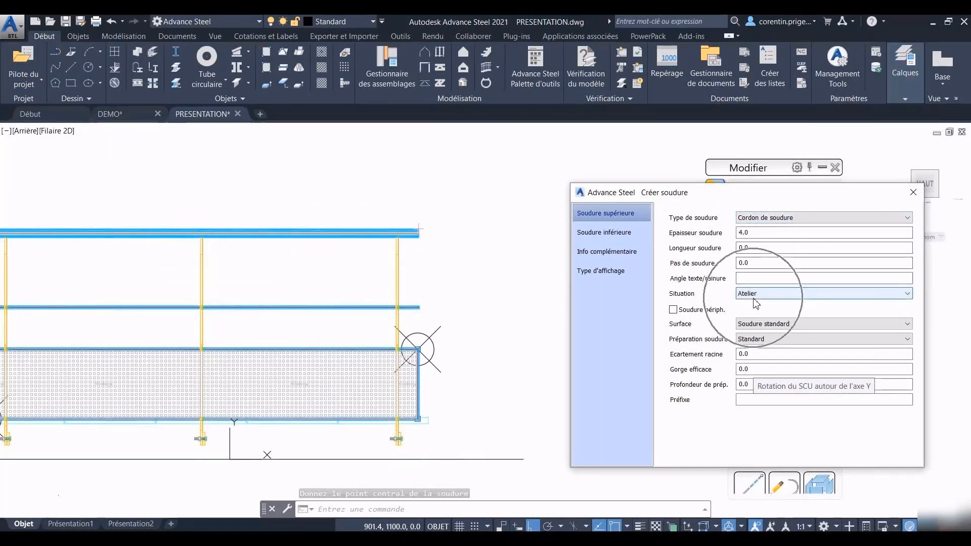
pyautogui.click(911, 193)
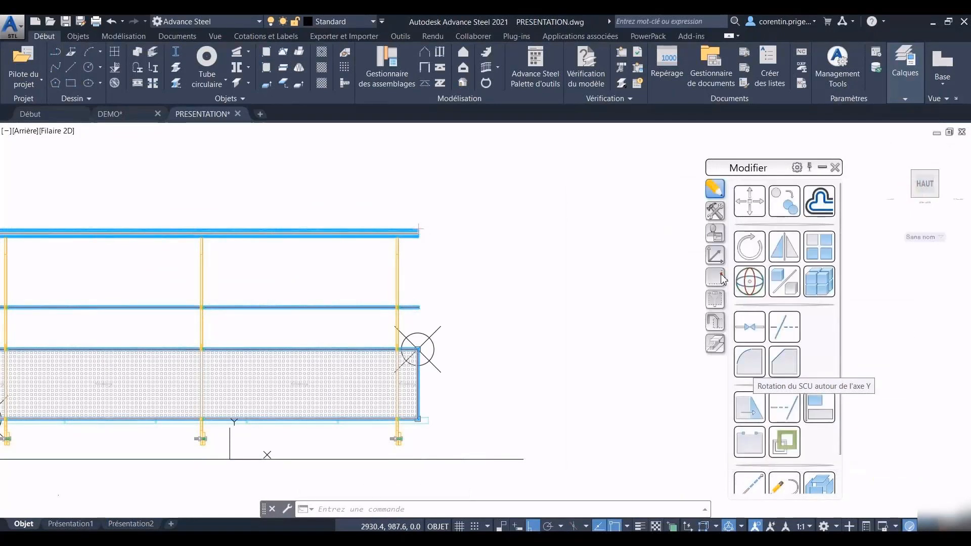
# - Mark the parts that are welded together with the railing's top handrail
pyautogui.click(715, 277)
pyautogui.click(300, 237)
pyautogui.press('Return')
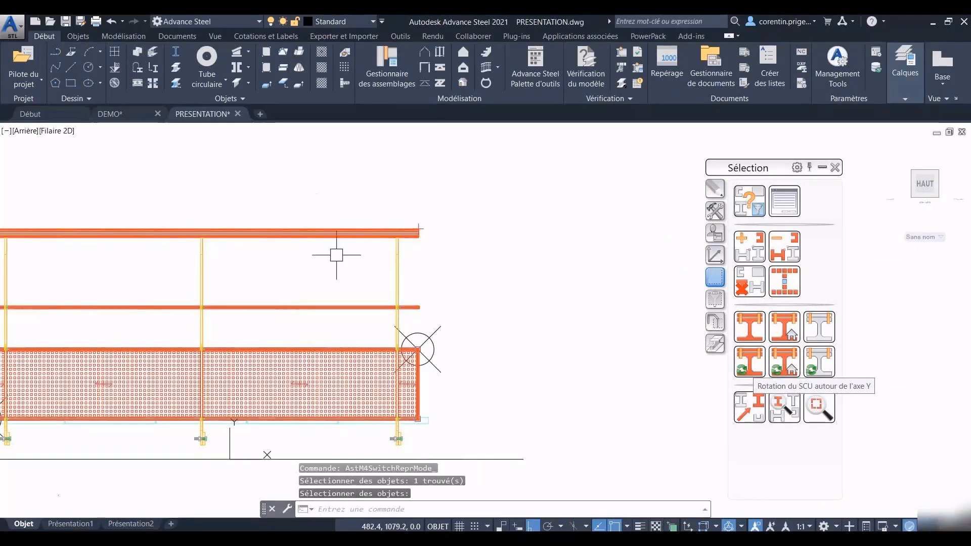
# - Start adding parts to the weld at the handrail's right end and select the right-hand post
pyautogui.moveTo(373, 259); pyautogui.dragTo(426, 239, button='middle')
pyautogui.moveTo(315, 291); pyautogui.dragTo(421, 228, button='middle')
pyautogui.moveTo(313, 227); pyautogui.dragTo(354, 229, button='middle')
pyautogui.moveTo(516, 227); pyautogui.dragTo(444, 264, button='middle')
pyautogui.scroll(2, 444, 265)
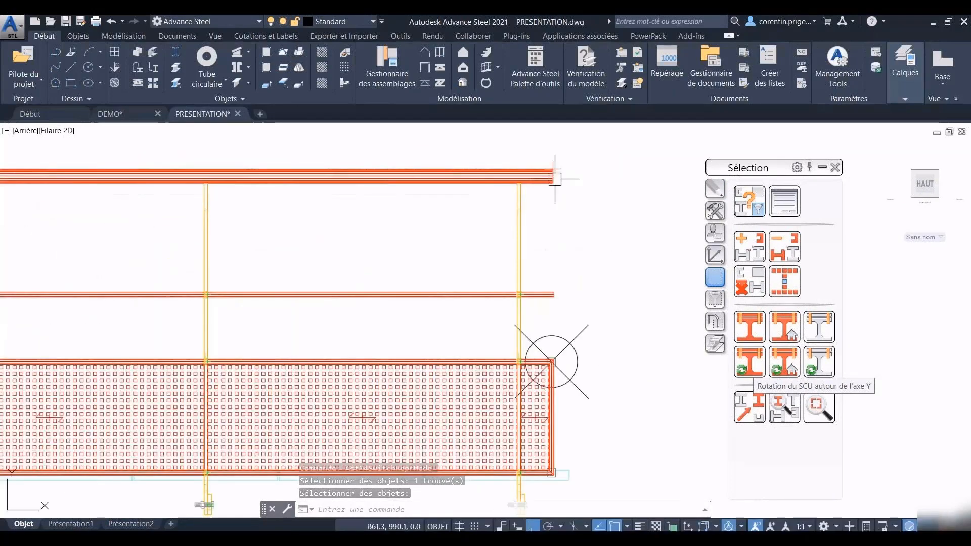
pyautogui.click(554, 168)
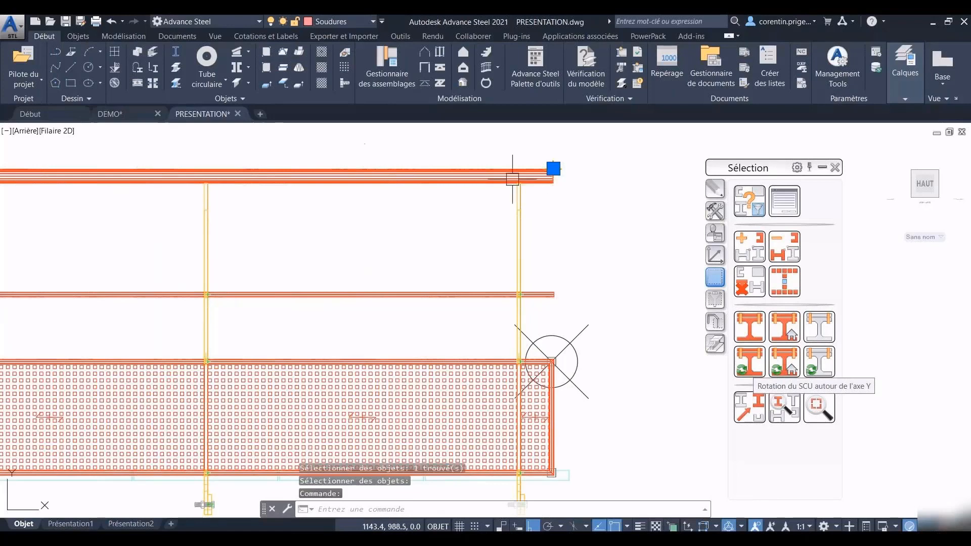
pyautogui.click(78, 36)
pyautogui.click(793, 71)
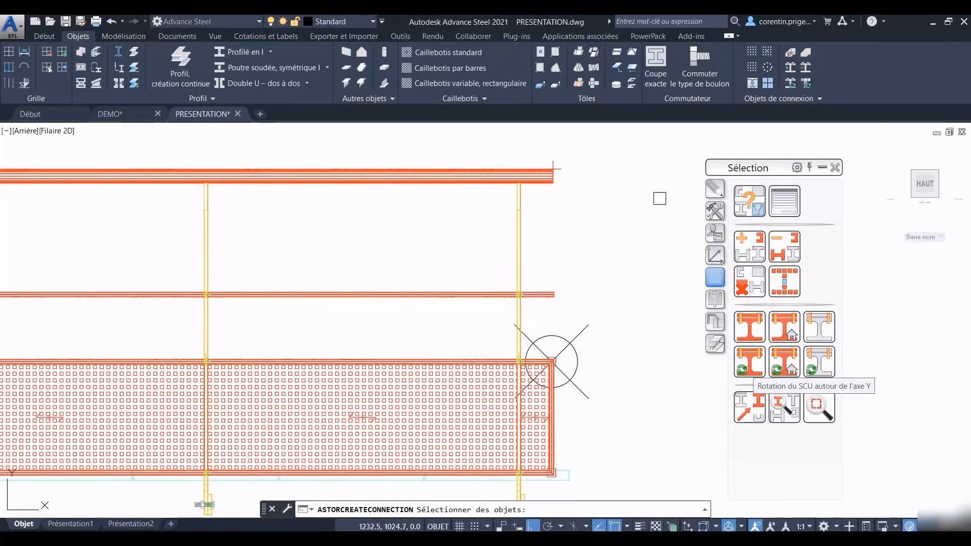
pyautogui.scroll(-2, 556, 197)
pyautogui.click(520, 166)
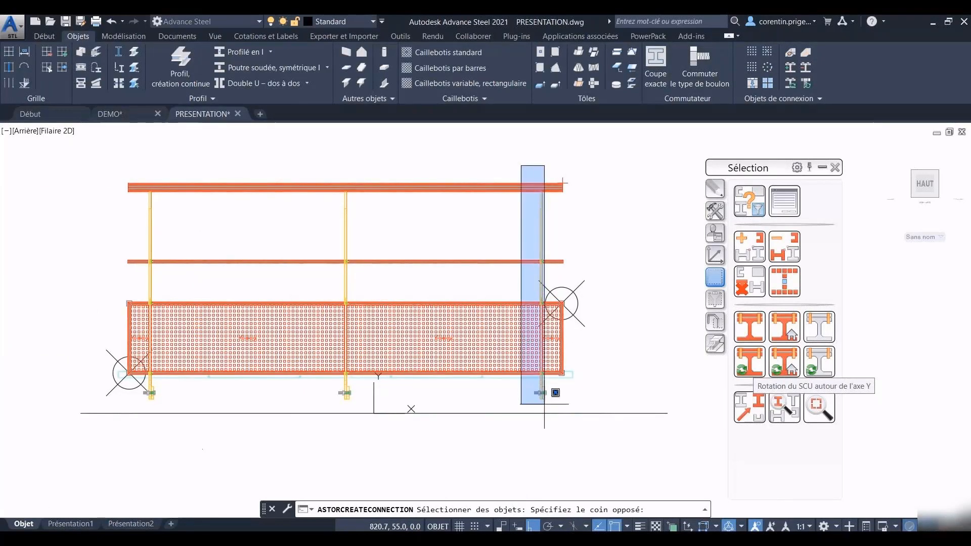
pyautogui.scroll(3, 554, 391)
pyautogui.click(550, 387)
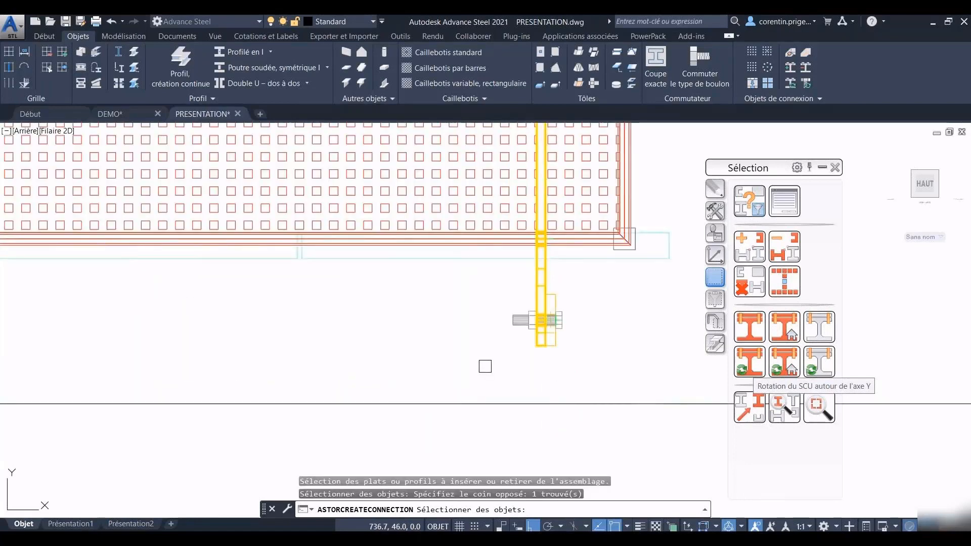
# - Include the middle and left-hand posts in the selection and add the selected posts to the weld
pyautogui.scroll(-2, 486, 366)
pyautogui.moveTo(202, 321); pyautogui.dragTo(408, 320, button='middle')
pyautogui.scroll(4, 209, 293)
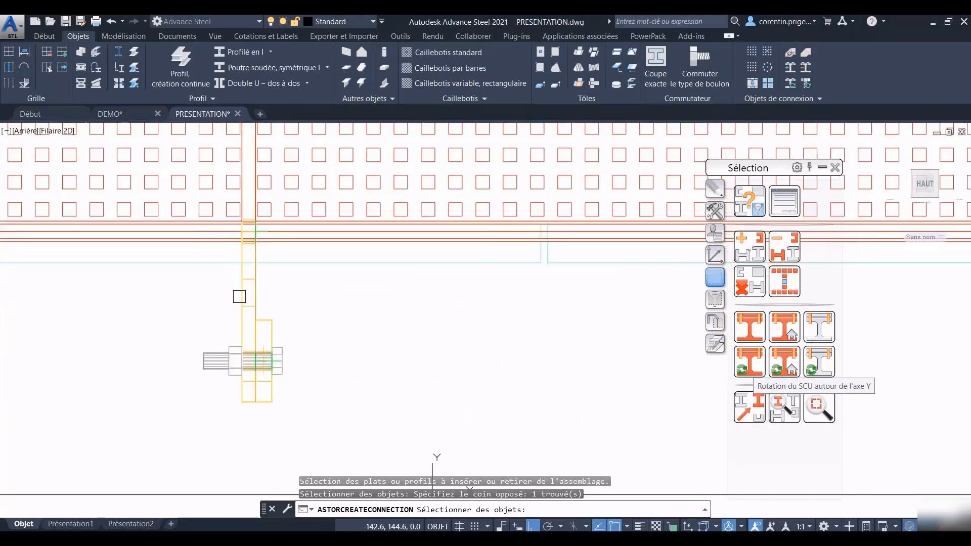
pyautogui.click(239, 296)
pyautogui.scroll(-3, 240, 296)
pyautogui.moveTo(155, 320)
pyautogui.mouseDown(button='middle')
pyautogui.moveTo(256, 308)
pyautogui.moveTo(566, 304)
pyautogui.mouseUp(button='middle')
pyautogui.scroll(2, 146, 283)
pyautogui.click(147, 282)
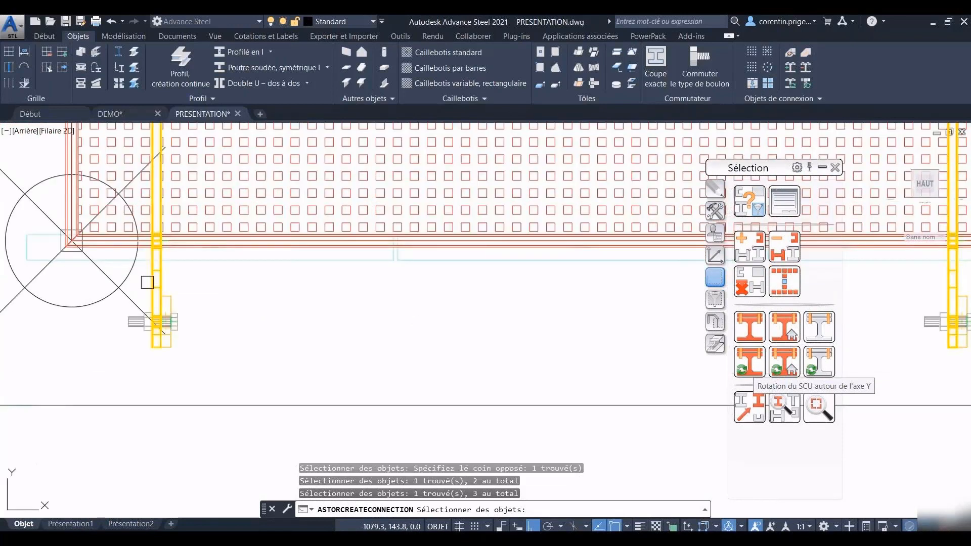
pyautogui.press('Return')
# - Mark all parts connected to the perforated panel and select the marked parts
pyautogui.click(783, 362)
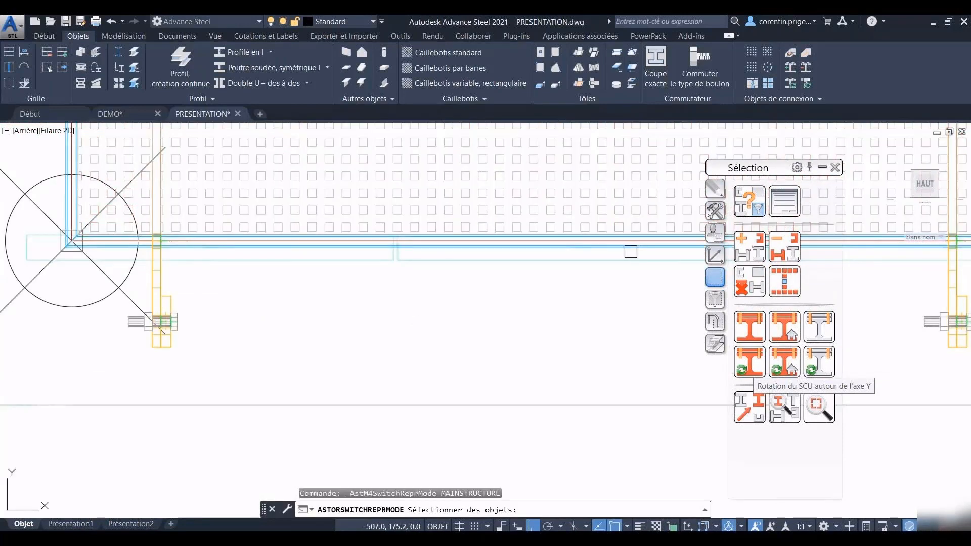
pyautogui.click(589, 206)
pyautogui.scroll(-3, 499, 275)
pyautogui.keyDown('shift'); pyautogui.moveTo(498, 275); pyautogui.dragTo(459, 316, button='middle'); pyautogui.keyUp('shift')
pyautogui.click(783, 284)
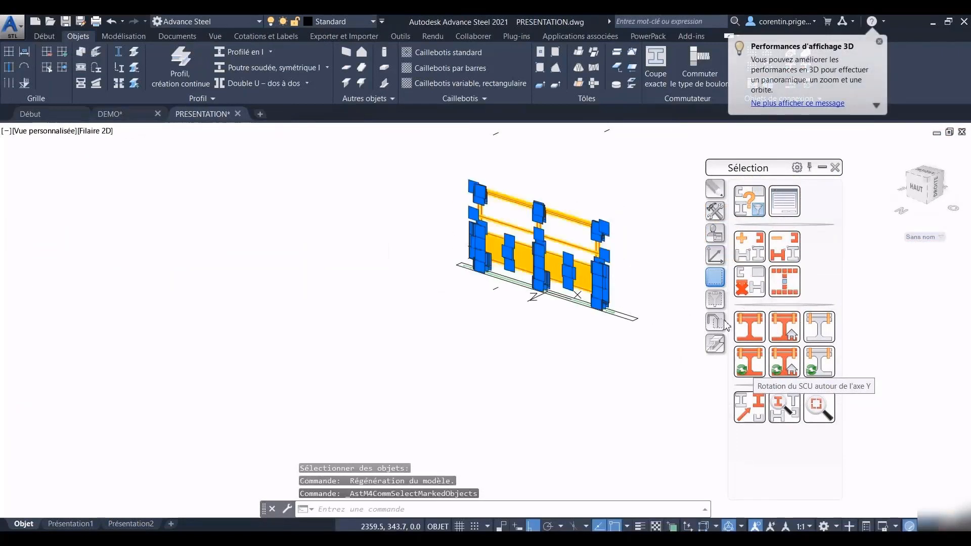
# - Isolate the selected railing parts in the view, then clear their marking and the selection
pyautogui.click(715, 321)
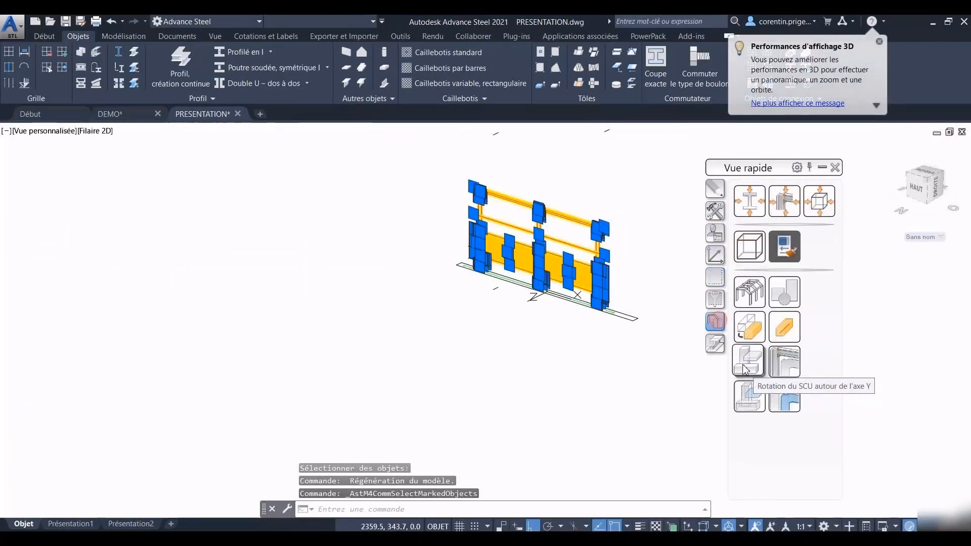
pyautogui.click(715, 277)
pyautogui.click(745, 291)
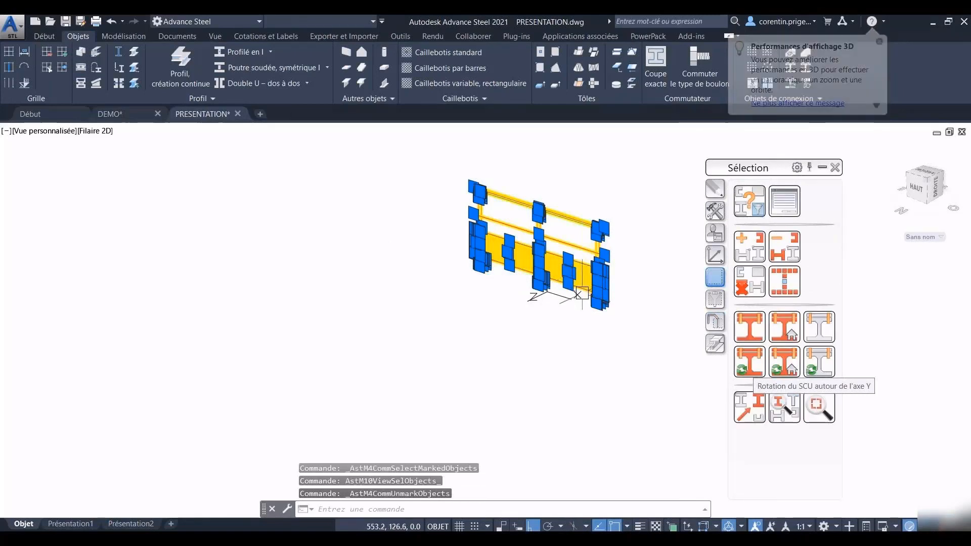
pyautogui.press('Escape')
pyautogui.press('Escape')
pyautogui.keyDown('shift'); pyautogui.moveTo(626, 282); pyautogui.dragTo(596, 304, button='middle'); pyautogui.keyUp('shift')
# - Show all objects of the model again and set the visual style to Realistic
pyautogui.click(715, 322)
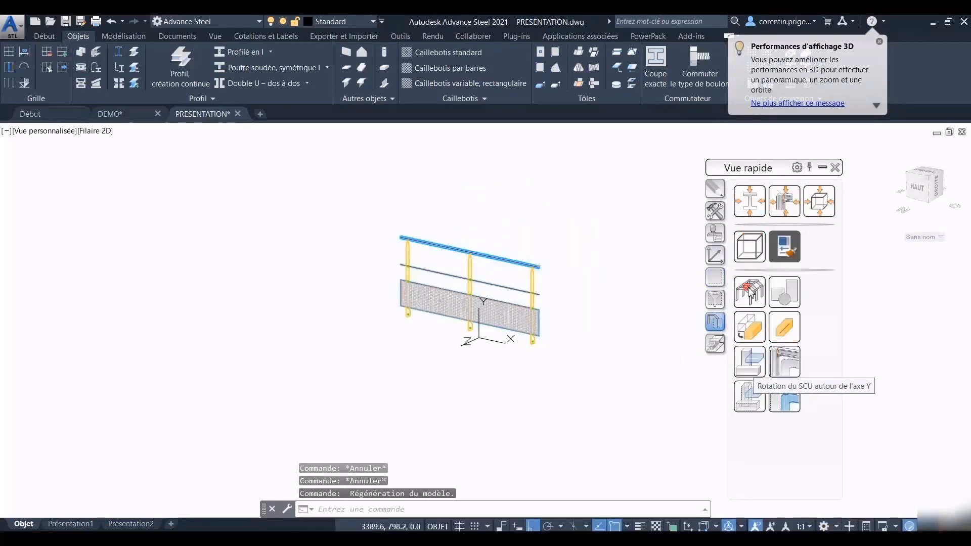
pyautogui.click(747, 297)
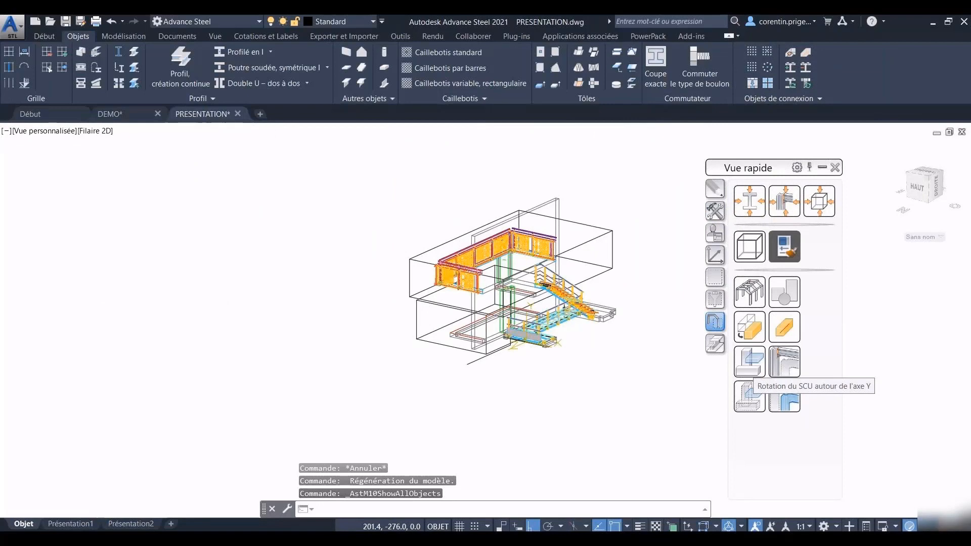
pyautogui.keyDown('shift'); pyautogui.moveTo(693, 336); pyautogui.dragTo(642, 344, button='middle'); pyautogui.keyUp('shift')
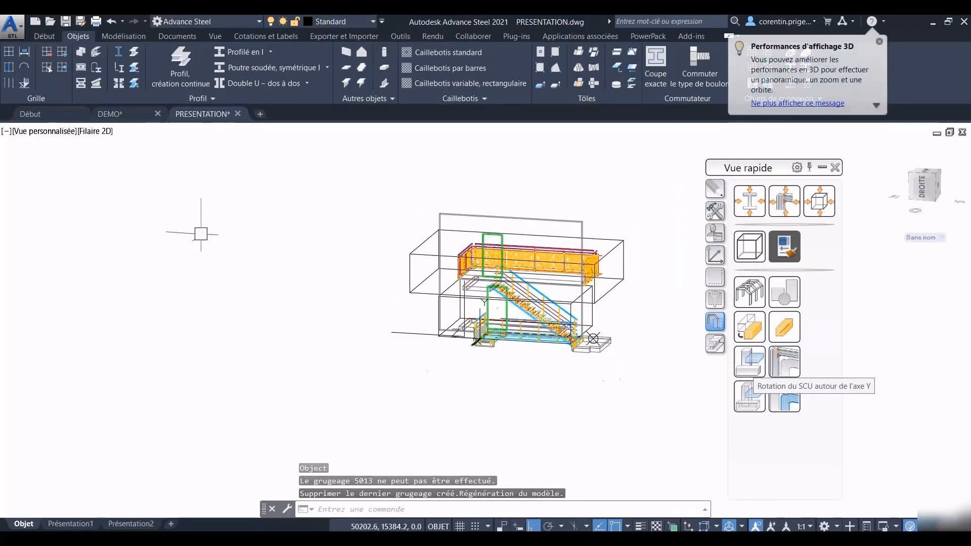
pyautogui.click(96, 131)
pyautogui.click(133, 196)
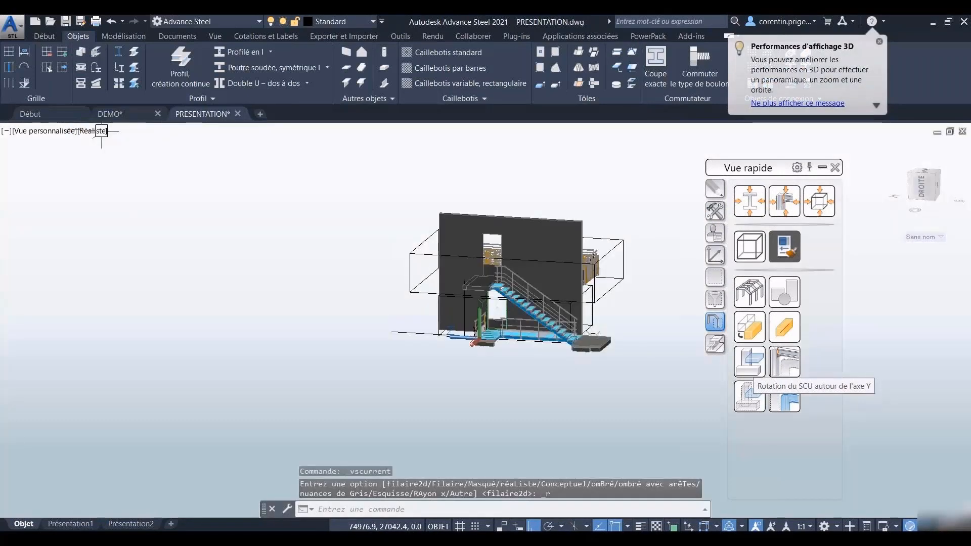
# - View the lower terrace from the side facing away from the stairs and reset the UCS to the world coordinate system
pyautogui.keyDown('shift'); pyautogui.moveTo(485, 309); pyautogui.dragTo(563, 363, button='middle'); pyautogui.keyUp('shift')
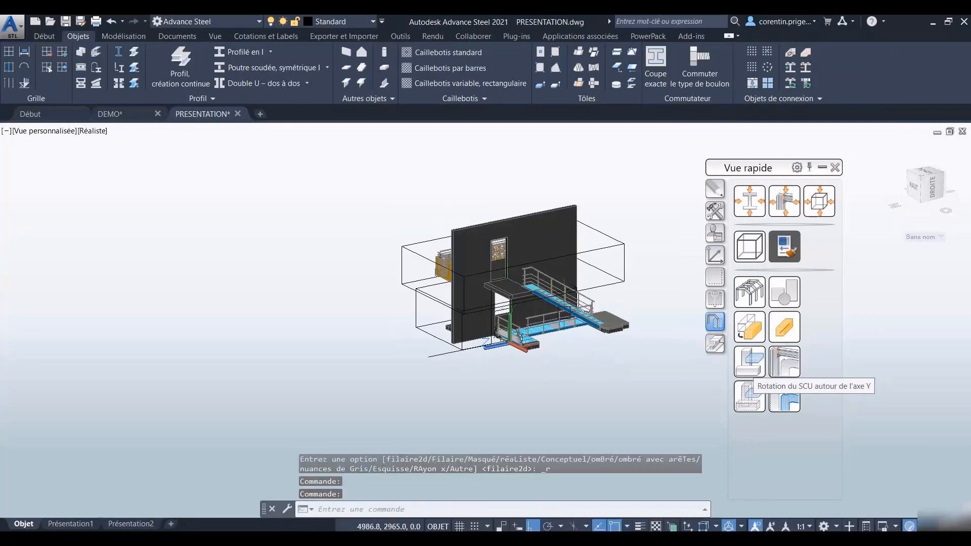
pyautogui.moveTo(589, 261); pyautogui.dragTo(537, 288, button='middle')
pyautogui.keyDown('shift'); pyautogui.moveTo(395, 355); pyautogui.dragTo(563, 340, button='middle'); pyautogui.keyUp('shift')
pyautogui.scroll(1, 451, 383)
pyautogui.scroll(2, 451, 383)
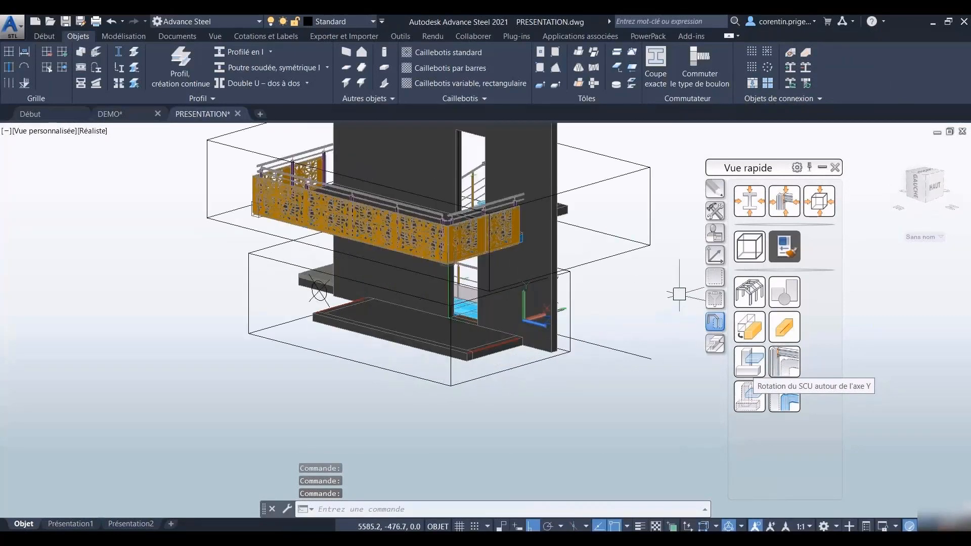
pyautogui.moveTo(715, 254)
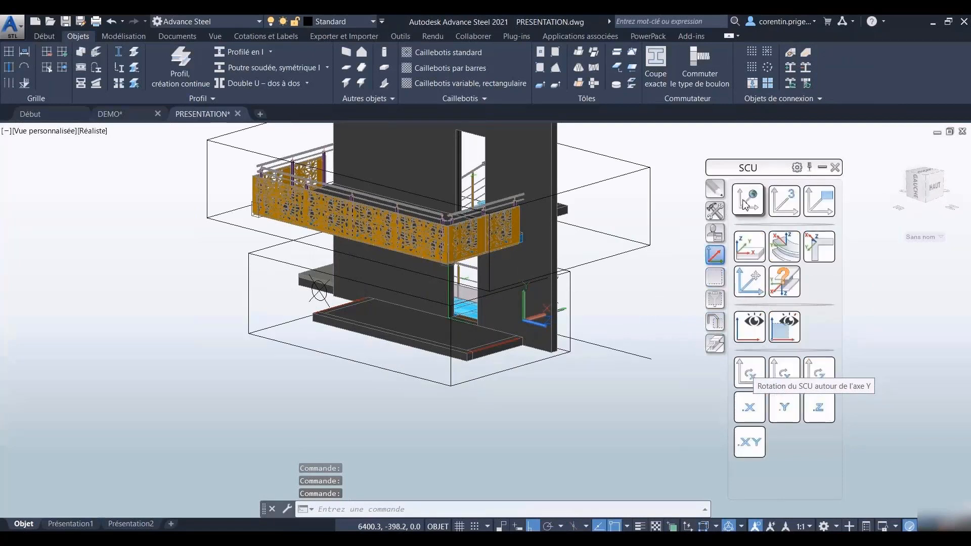
pyautogui.click(743, 202)
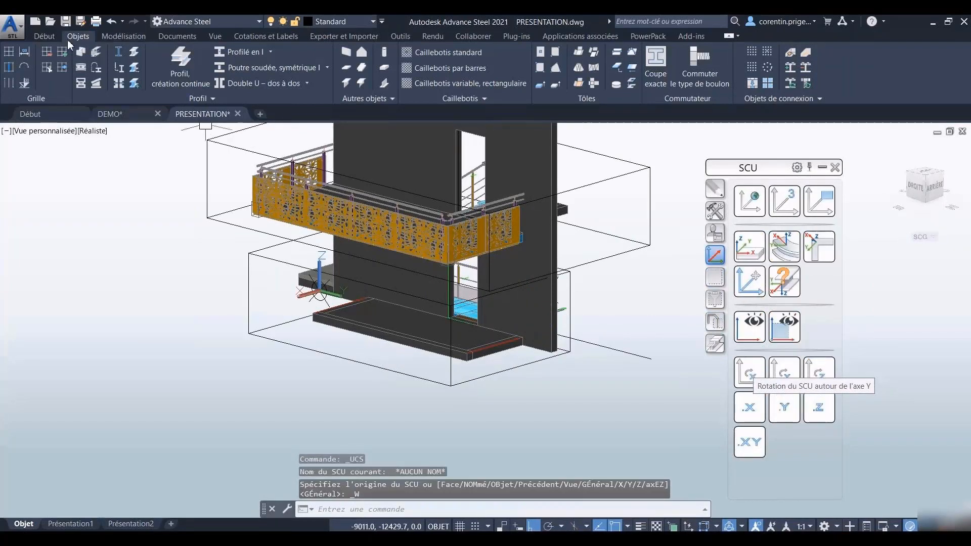
# - Start a new railing and select the three edge beams around the lower terrace slab as its supports
pyautogui.click(44, 36)
pyautogui.click(484, 70)
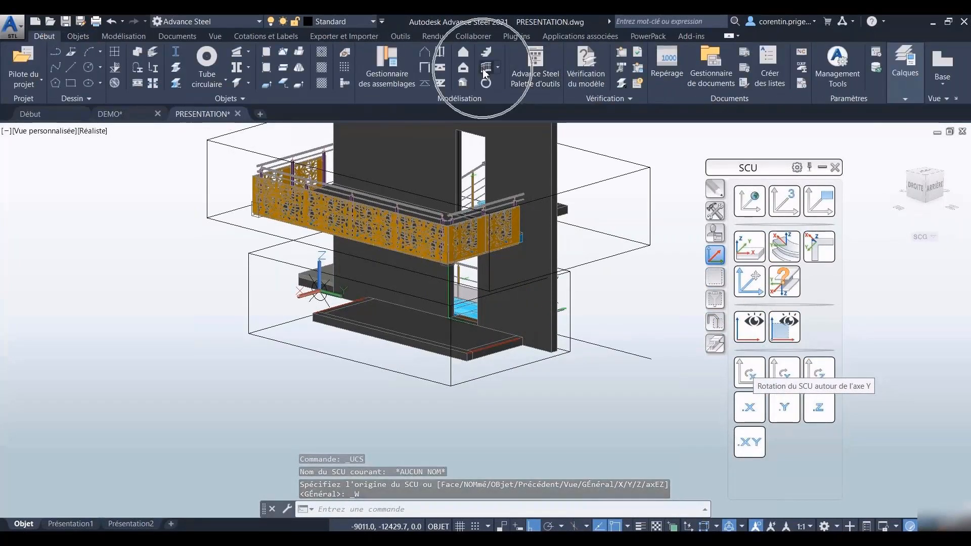
pyautogui.scroll(5, 353, 272)
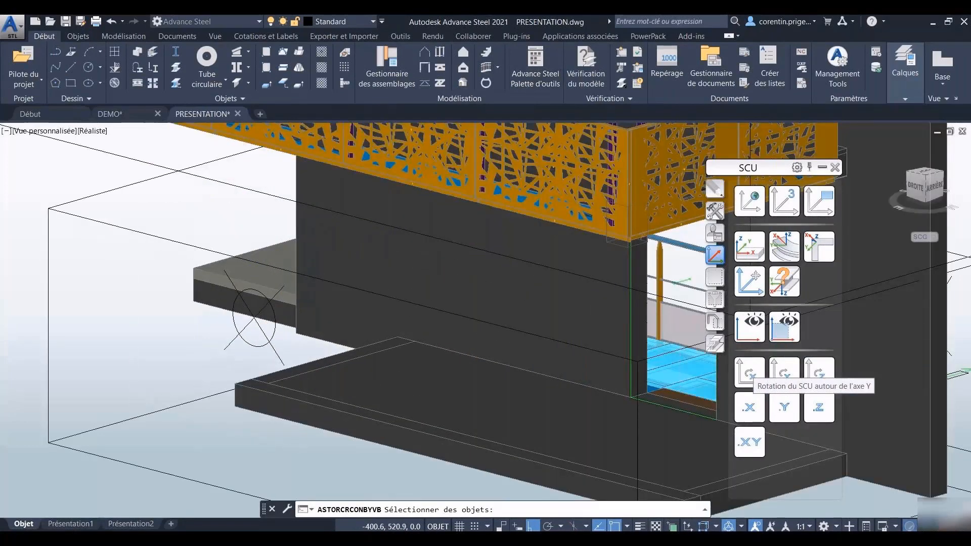
pyautogui.scroll(2, 332, 321)
pyautogui.click(306, 384)
pyautogui.click(296, 431)
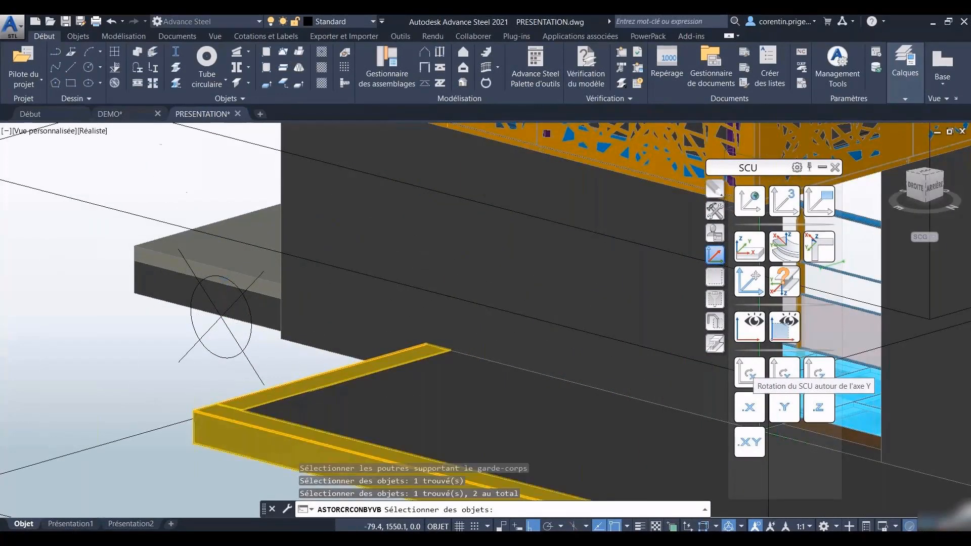
pyautogui.scroll(-4, 396, 360)
pyautogui.scroll(1, 436, 363)
pyautogui.moveTo(437, 363); pyautogui.dragTo(355, 293, button='middle')
pyautogui.scroll(1, 521, 370)
pyautogui.click(526, 374)
pyautogui.press('Return')
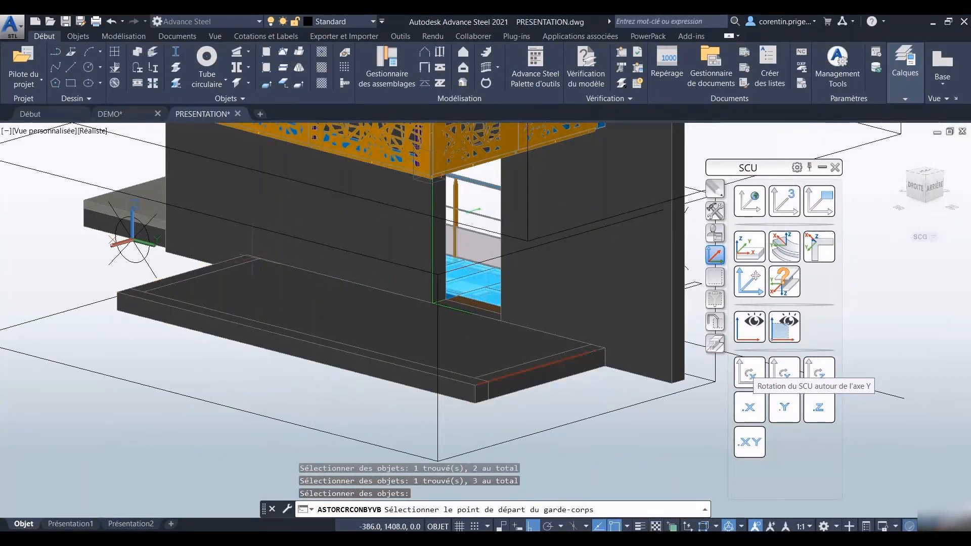
# - Place the railing between the outer wall-side corners of the first and last edge beams, declining the stair nosing point
pyautogui.press('F3')
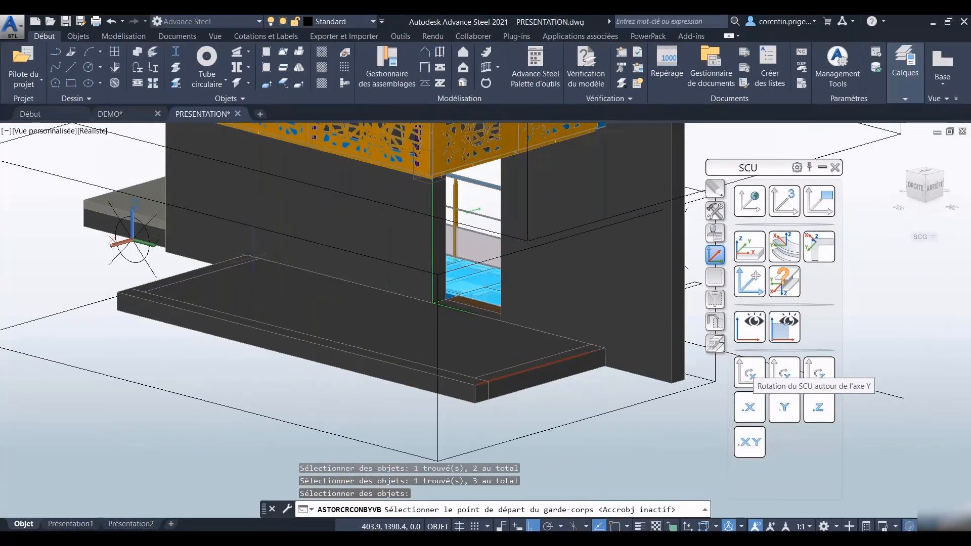
pyautogui.press('F3')
pyautogui.press('F3')
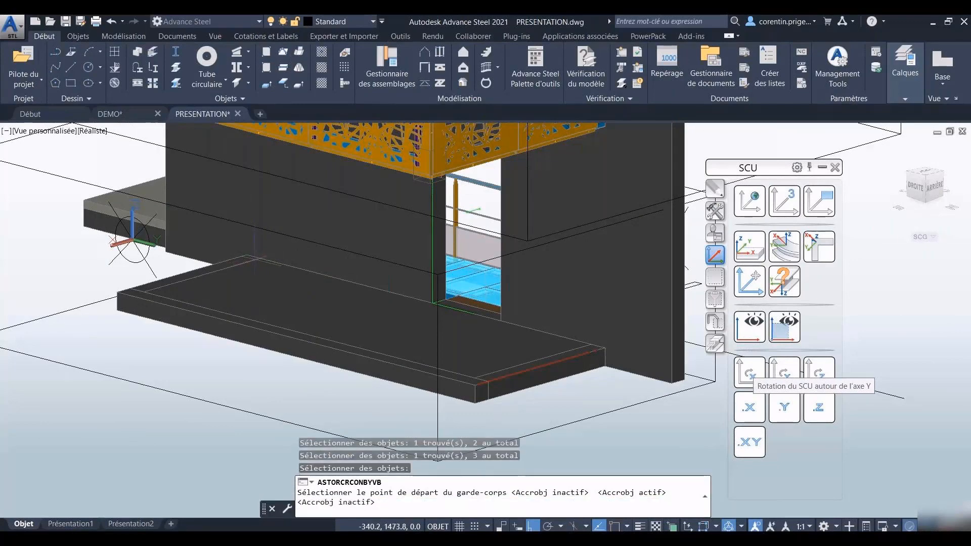
pyautogui.press('F3')
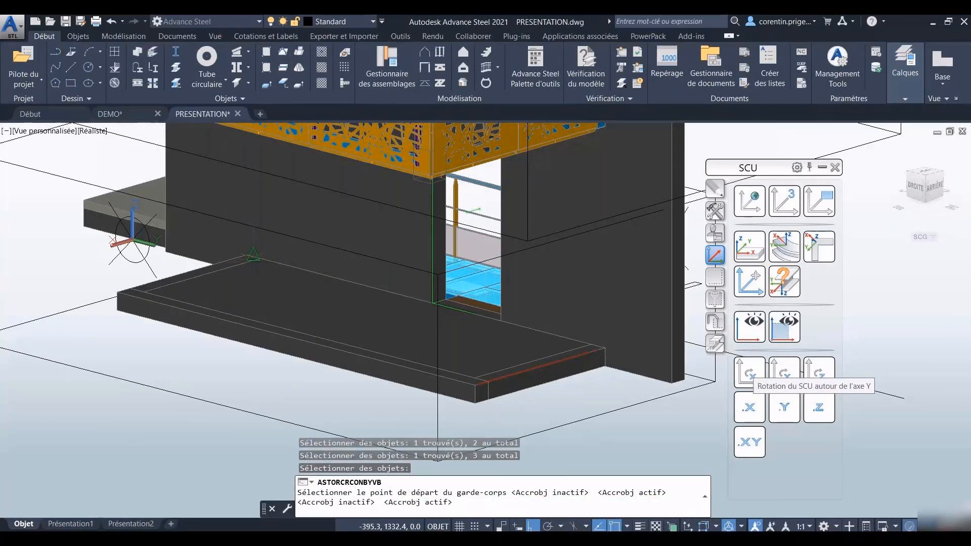
pyautogui.moveTo(249, 275)
pyautogui.keyDown('shift'); pyautogui.mouseDown(button='middle')
pyautogui.moveTo(265, 286)
pyautogui.moveTo(255, 270)
pyautogui.mouseUp(button='middle'); pyautogui.keyUp('shift')
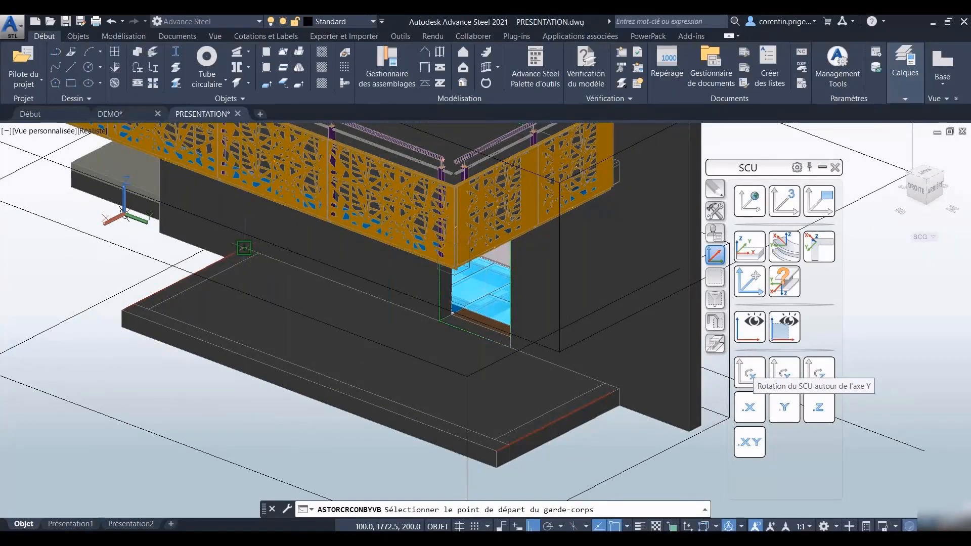
pyautogui.click(245, 248)
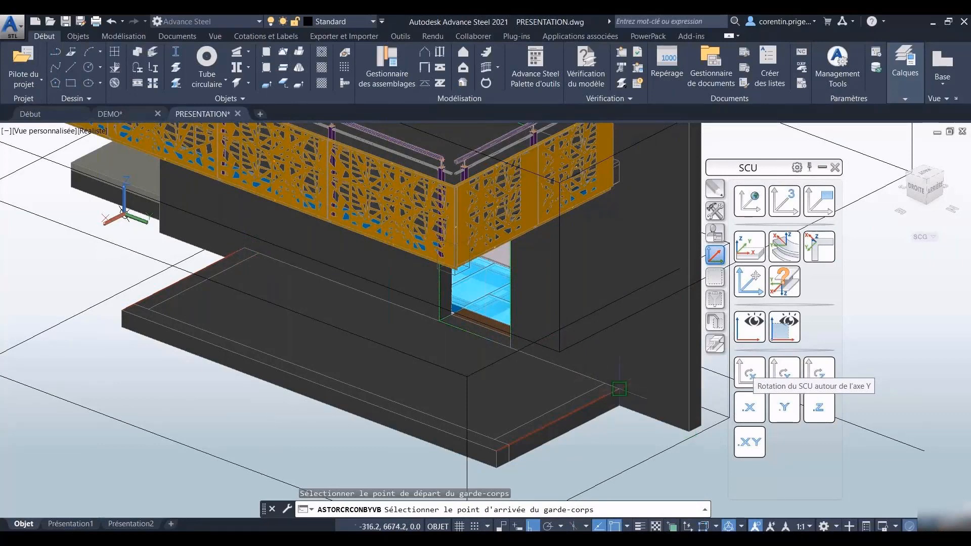
pyautogui.click(619, 389)
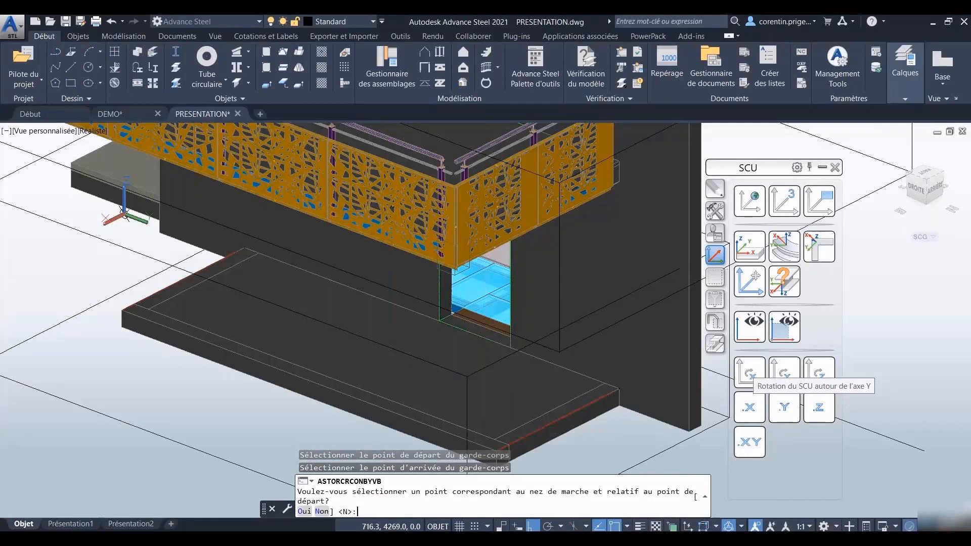
pyautogui.press('Return')
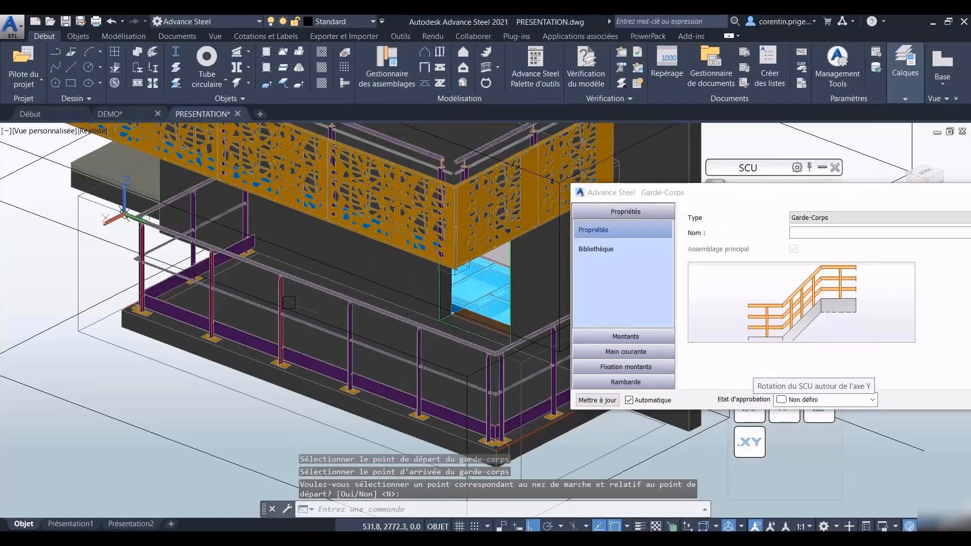
# - Apply the "Barreaudage" preset from the railing library to the new terrace railing
pyautogui.press('Escape')
pyautogui.press('Escape')
pyautogui.moveTo(373, 321)
pyautogui.keyDown('shift'); pyautogui.mouseDown(button='middle')
pyautogui.moveTo(299, 304)
pyautogui.moveTo(402, 293)
pyautogui.moveTo(399, 314)
pyautogui.moveTo(378, 315)
pyautogui.mouseUp(button='middle'); pyautogui.keyUp('shift')
pyautogui.click(610, 229)
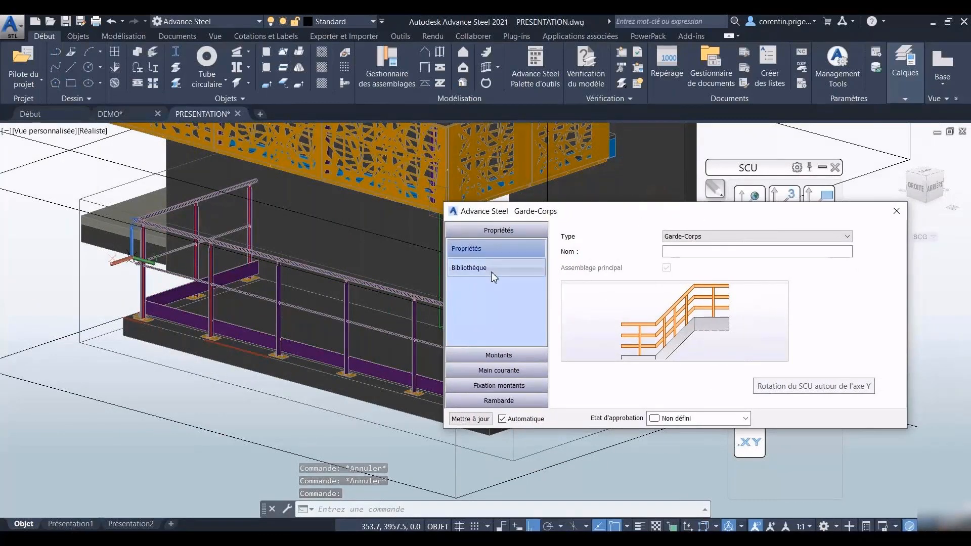
pyautogui.click(493, 273)
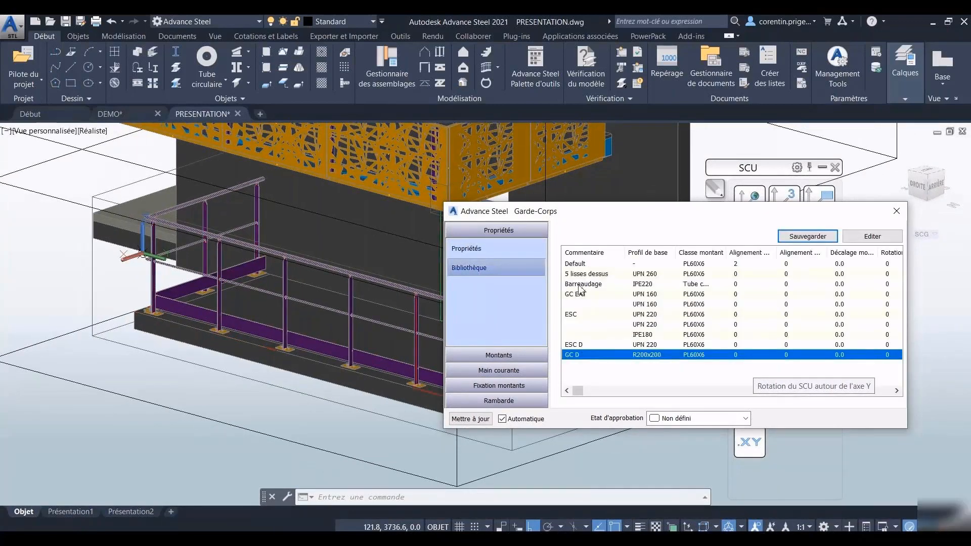
pyautogui.click(579, 274)
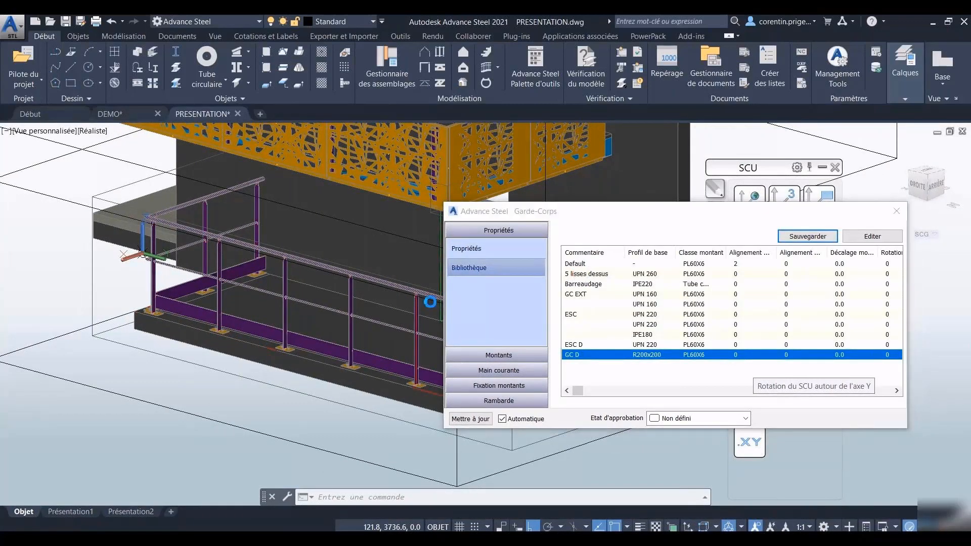
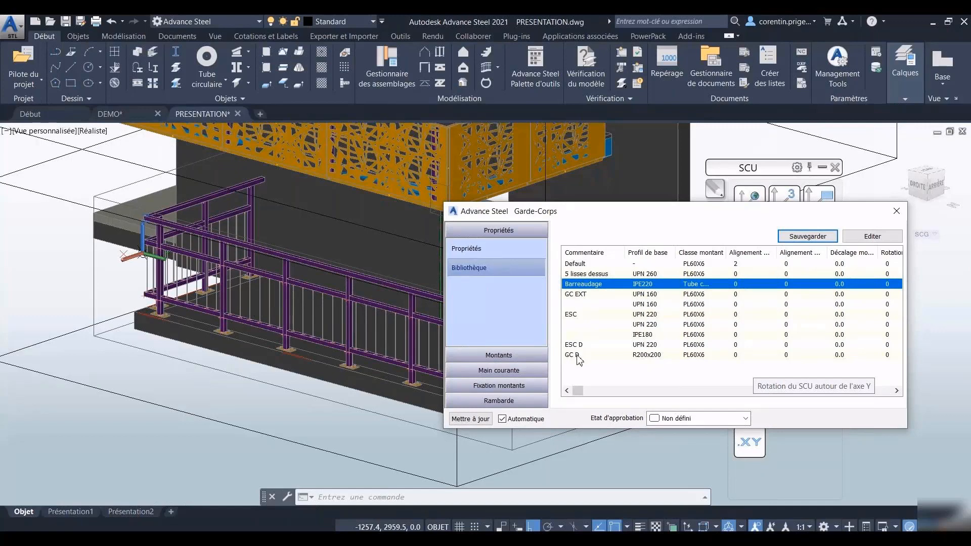
# - Apply the "GC D" preset from the railing library to the terrace railing and close its properties
pyautogui.click(576, 355)
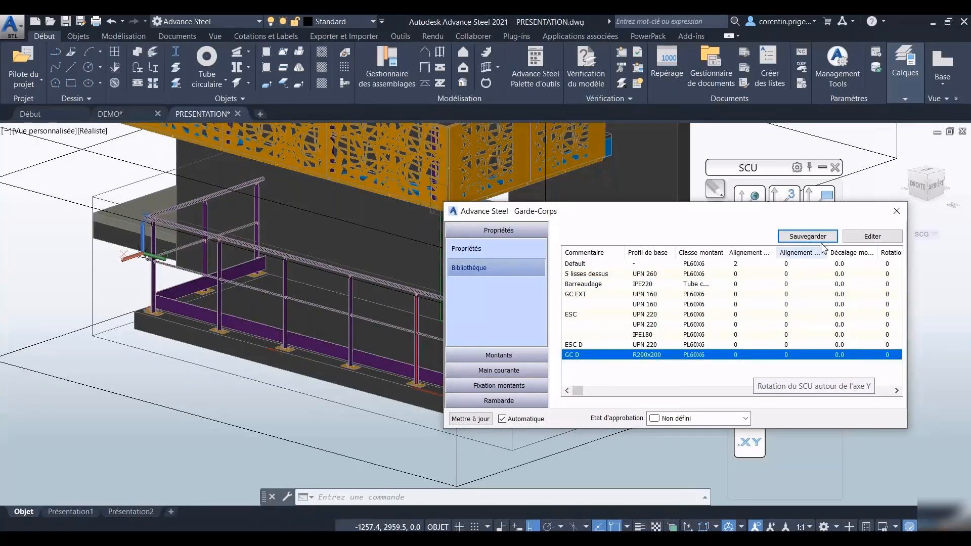
pyautogui.click(896, 211)
pyautogui.keyDown('shift'); pyautogui.moveTo(575, 306); pyautogui.dragTo(392, 327, button='middle'); pyautogui.keyUp('shift')
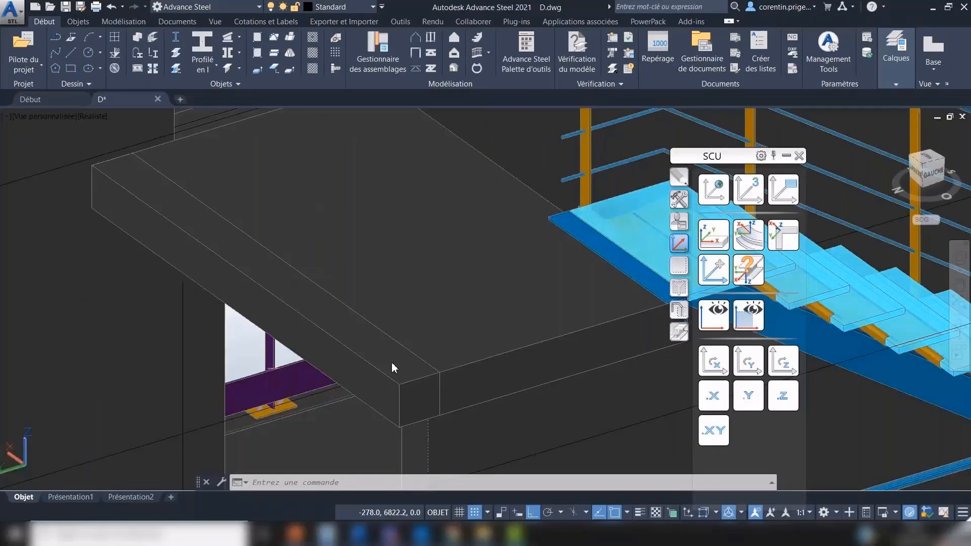
# - Isolate the vertical and horizontal guide lines beside the building's dark wall in D.dwg, hiding all other objects
pyautogui.scroll(-10, 391, 362)
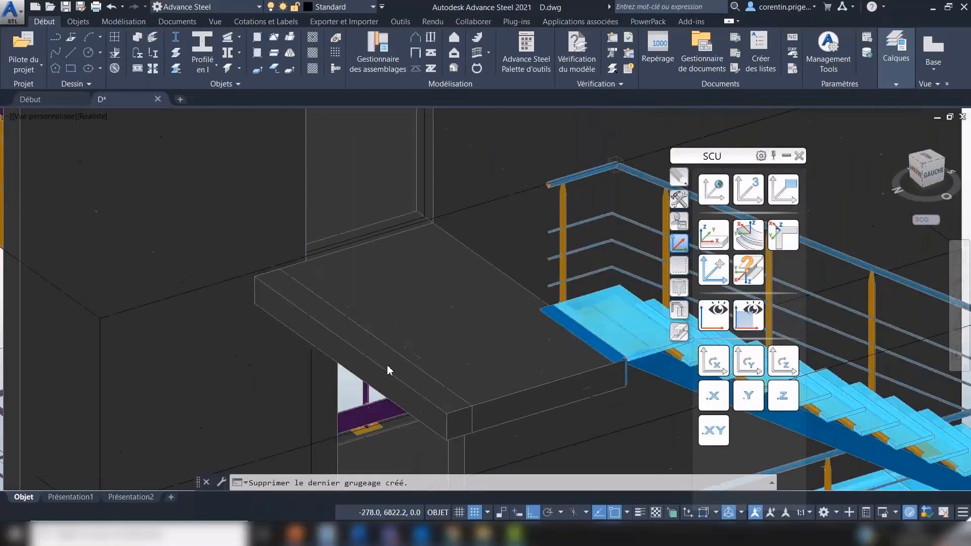
pyautogui.moveTo(426, 334); pyautogui.dragTo(463, 202, button='middle')
pyautogui.scroll(-1, 463, 203)
pyautogui.scroll(4, 432, 354)
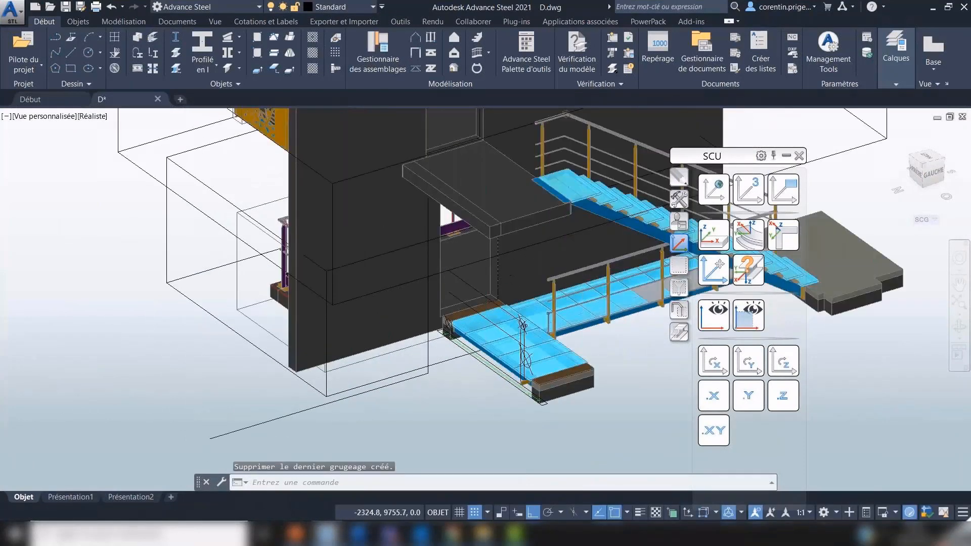
pyautogui.click(452, 408)
pyautogui.click(423, 381)
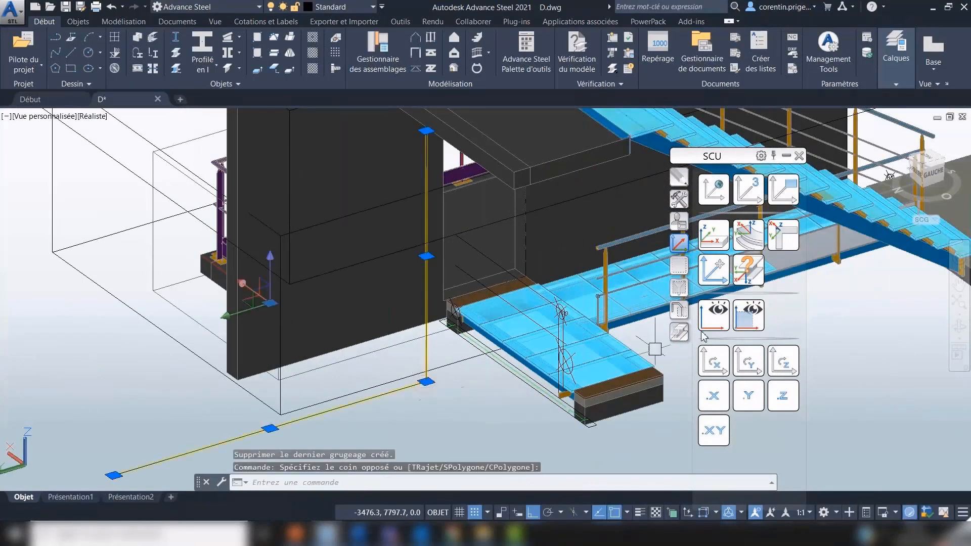
pyautogui.click(678, 310)
pyautogui.click(713, 385)
pyautogui.moveTo(469, 327)
pyautogui.keyDown('shift'); pyautogui.mouseDown(button='middle')
pyautogui.moveTo(440, 321)
pyautogui.moveTo(453, 318)
pyautogui.mouseUp(button='middle'); pyautogui.keyUp('shift')
pyautogui.moveTo(473, 356); pyautogui.dragTo(518, 301, button='middle')
pyautogui.press('Escape')
# - Create a stair from the horizontal line's free end to the vertical line's upper end, using the default first-and-last-point method and middle alignment
pyautogui.click(478, 50)
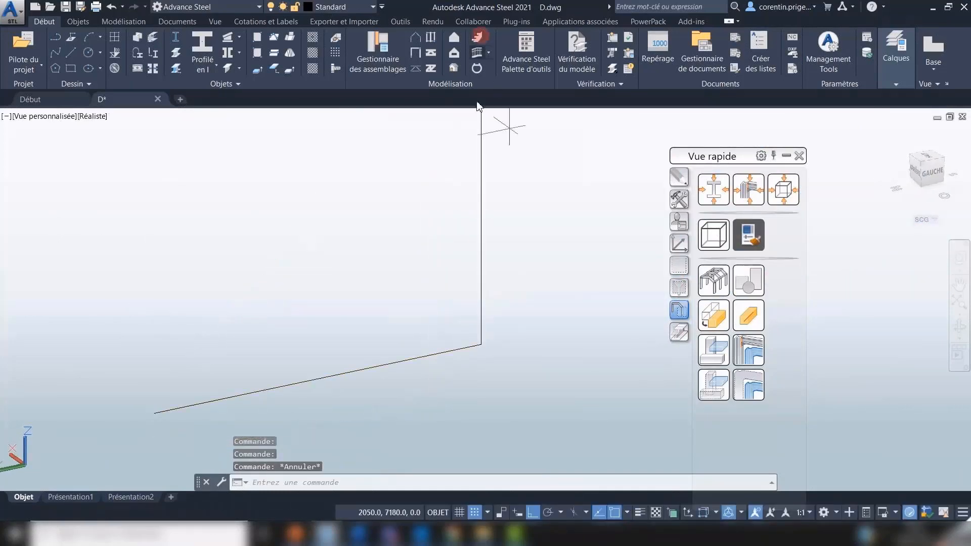
pyautogui.press('Return')
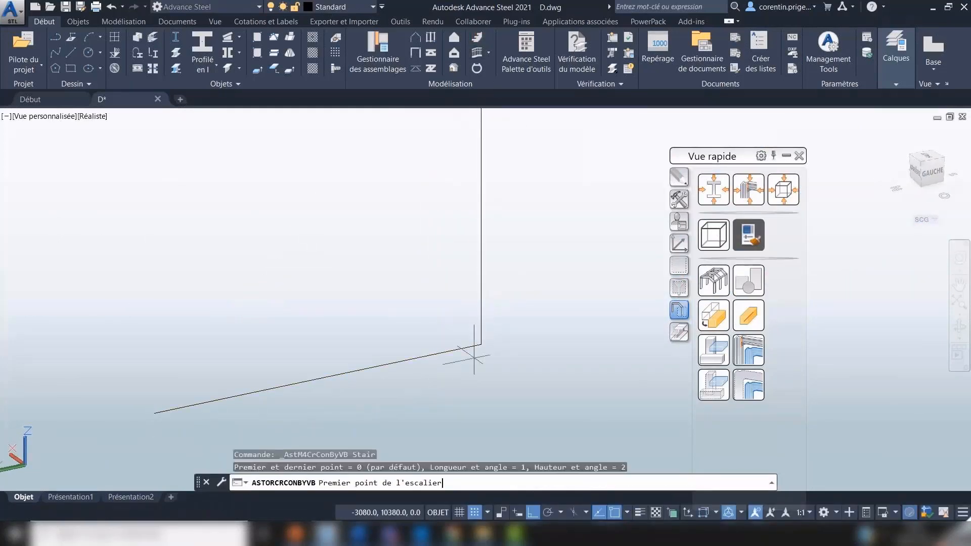
pyautogui.click(153, 413)
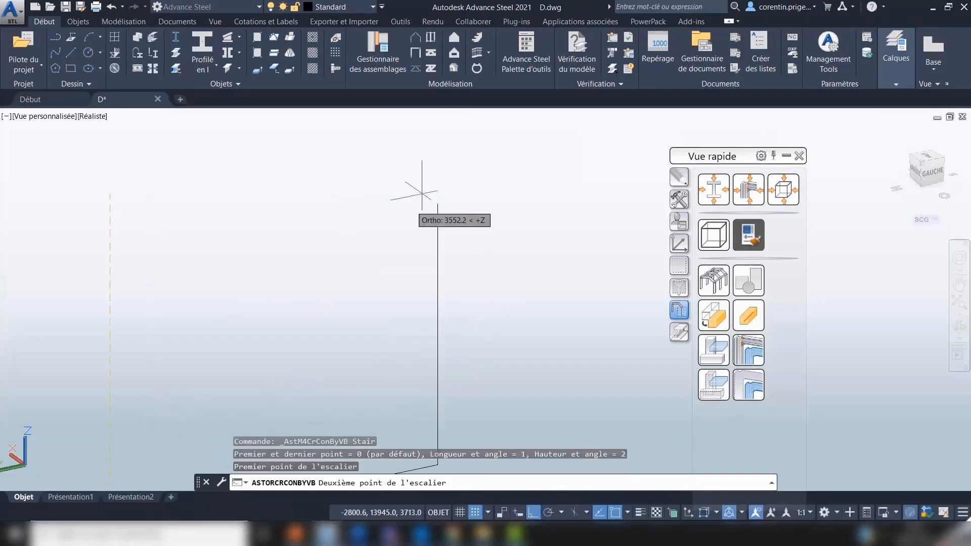
pyautogui.click(437, 185)
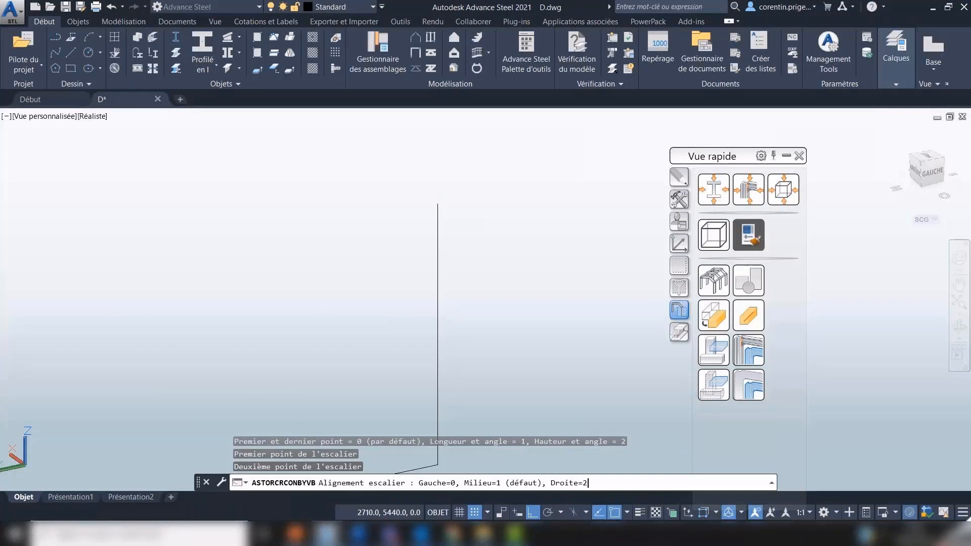
pyautogui.press('Return')
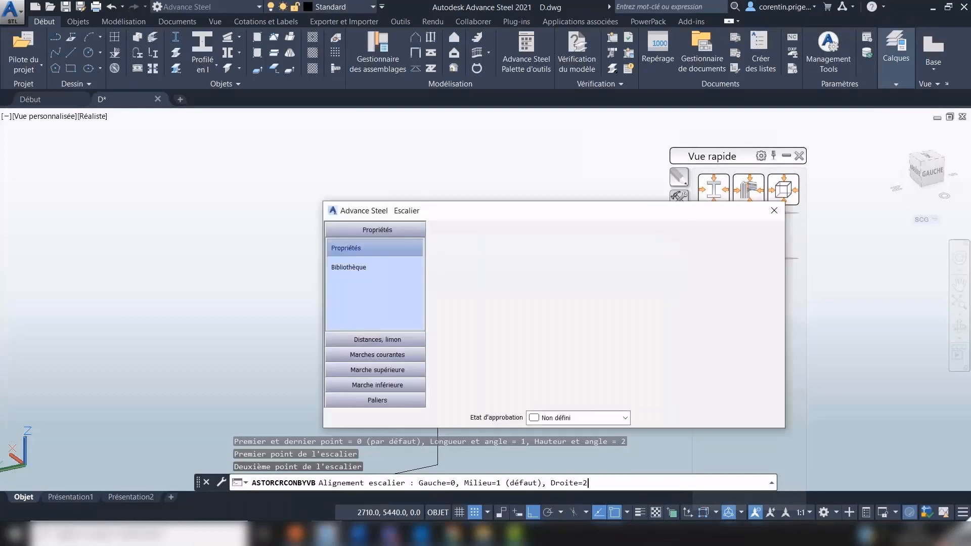
pyautogui.moveTo(600, 210); pyautogui.dragTo(760, 166)
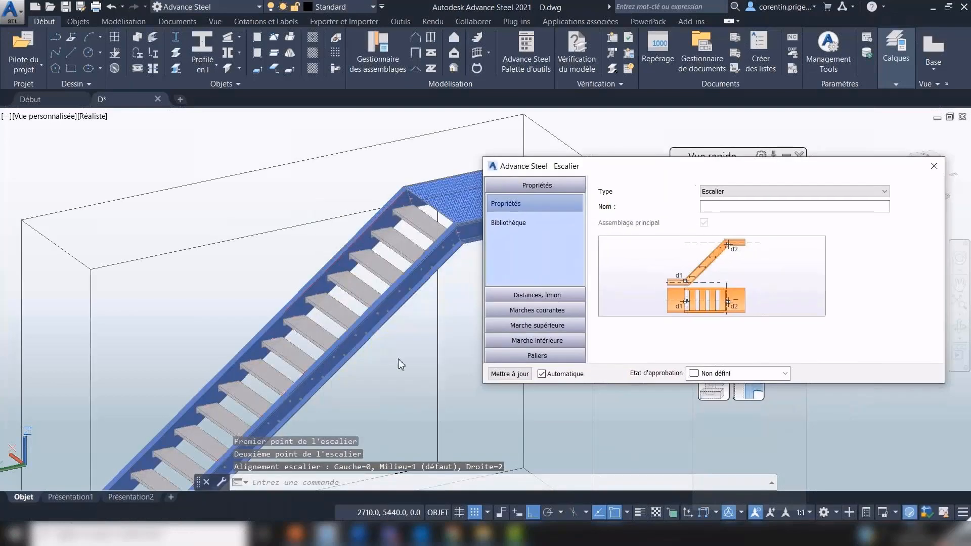
pyautogui.keyDown('shift'); pyautogui.moveTo(324, 336); pyautogui.dragTo(294, 302, button='middle'); pyautogui.keyUp('shift')
pyautogui.keyDown('shift'); pyautogui.moveTo(294, 303); pyautogui.dragTo(318, 303, button='middle'); pyautogui.keyUp('shift')
pyautogui.scroll(-5, 318, 303)
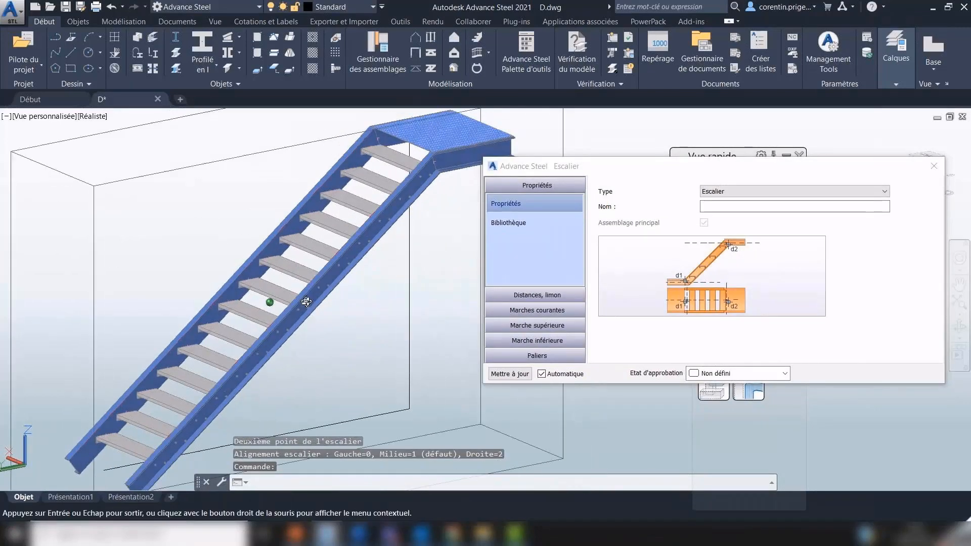
# - Review the stair's dimension and stringer settings, and turn off the 2*h+g formula for the running treads
pyautogui.click(559, 298)
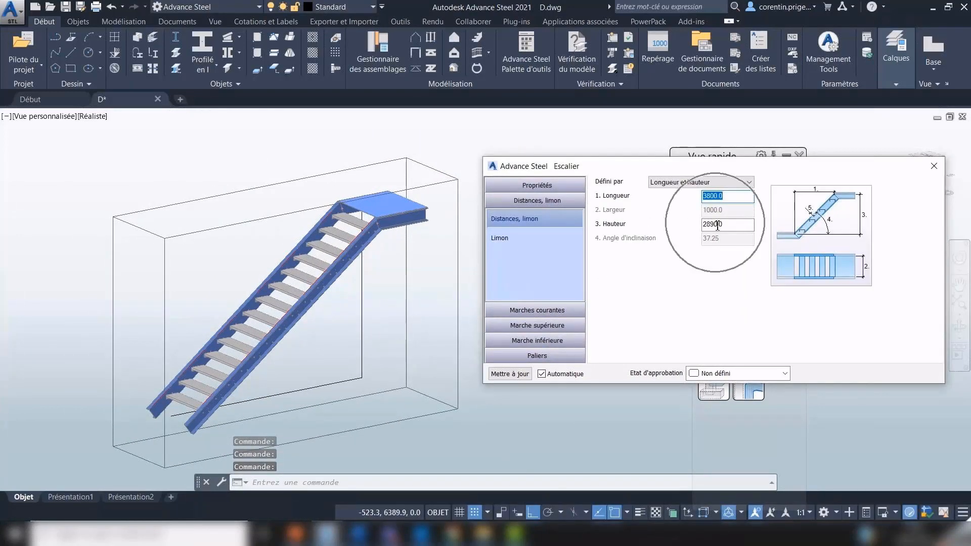
pyautogui.click(511, 239)
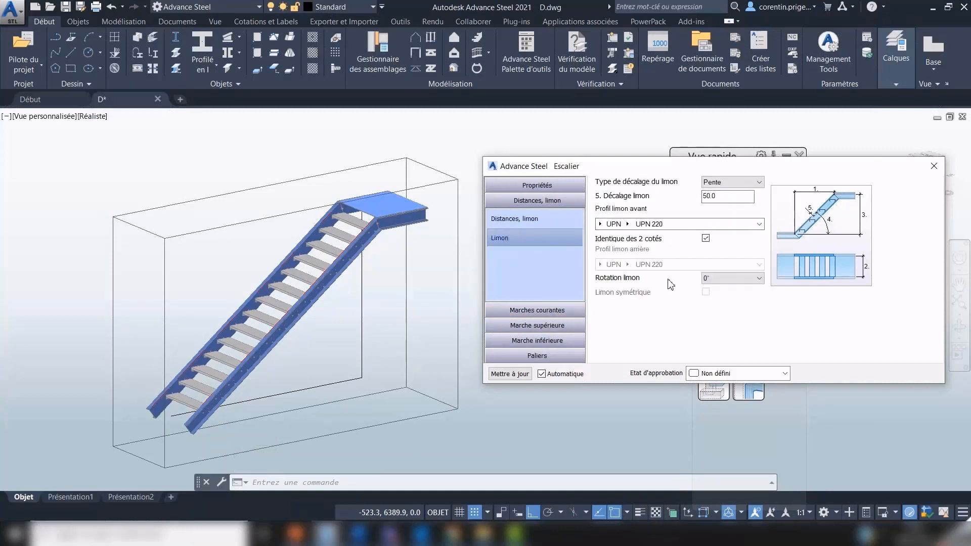
pyautogui.click(506, 310)
pyautogui.click(706, 191)
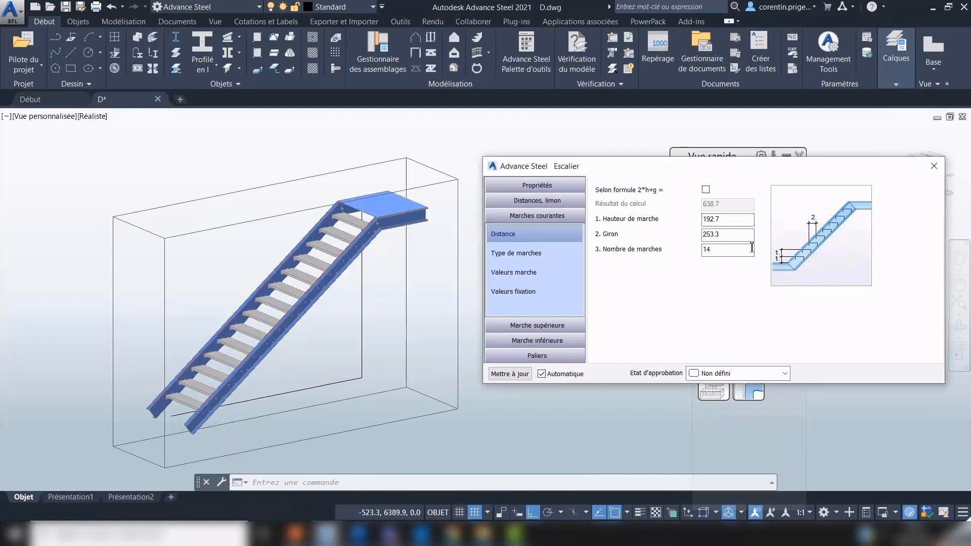
# - Set the running treads to Type 5, the folded-plate tread
pyautogui.click(556, 255)
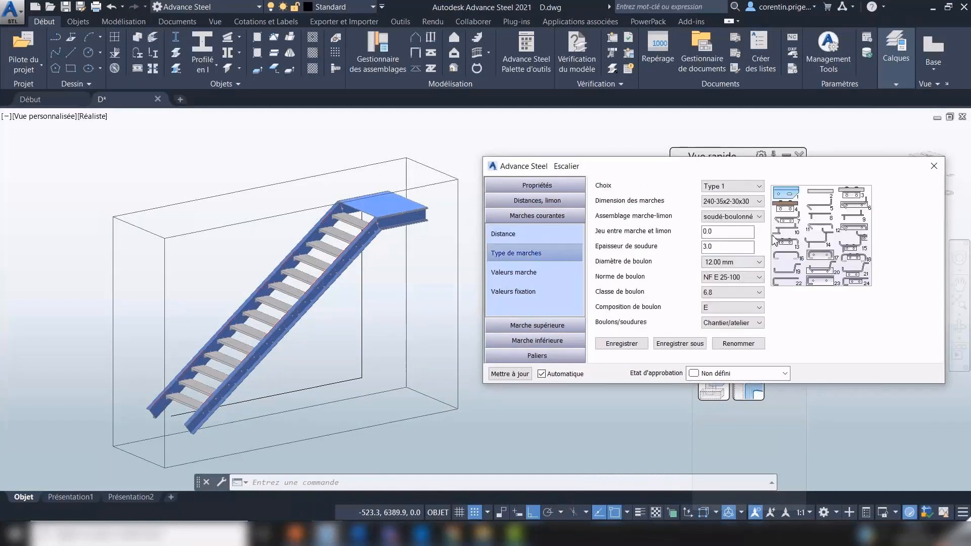
pyautogui.click(749, 186)
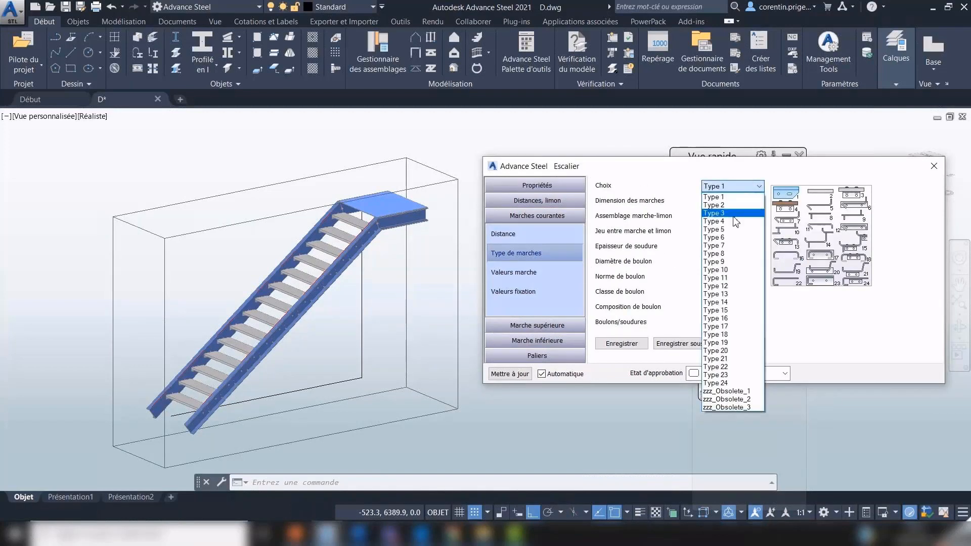
pyautogui.click(737, 229)
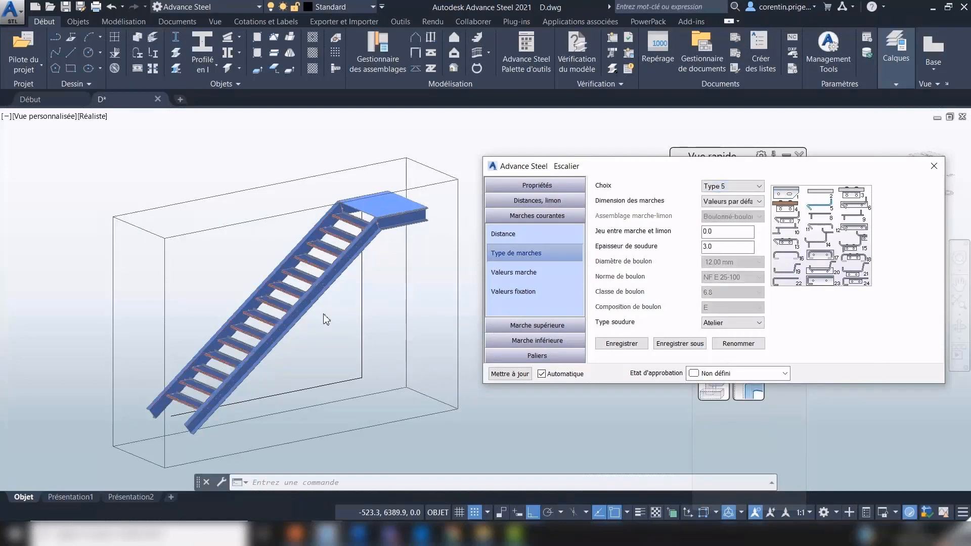
pyautogui.scroll(2, 327, 283)
# - Set the folded tread's rear bend angle (dimension 7) to 90 degrees and inspect the treads up close
pyautogui.click(514, 272)
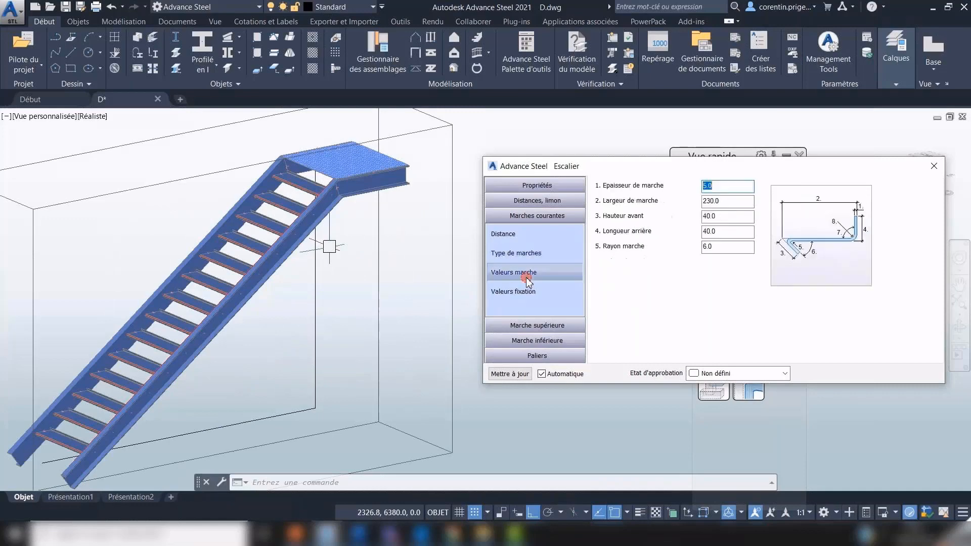
pyautogui.click(732, 276)
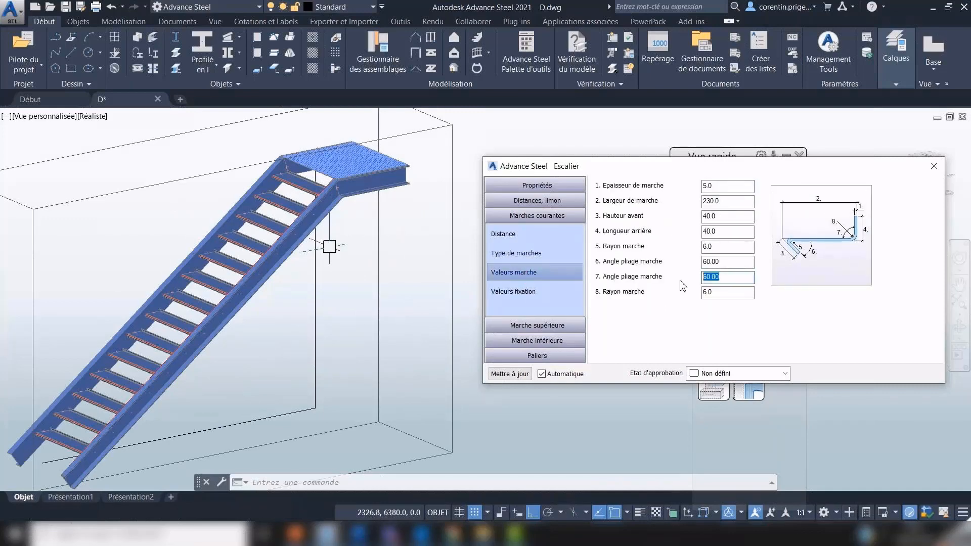
pyautogui.write('90')
pyautogui.press('Return')
pyautogui.scroll(3, 273, 207)
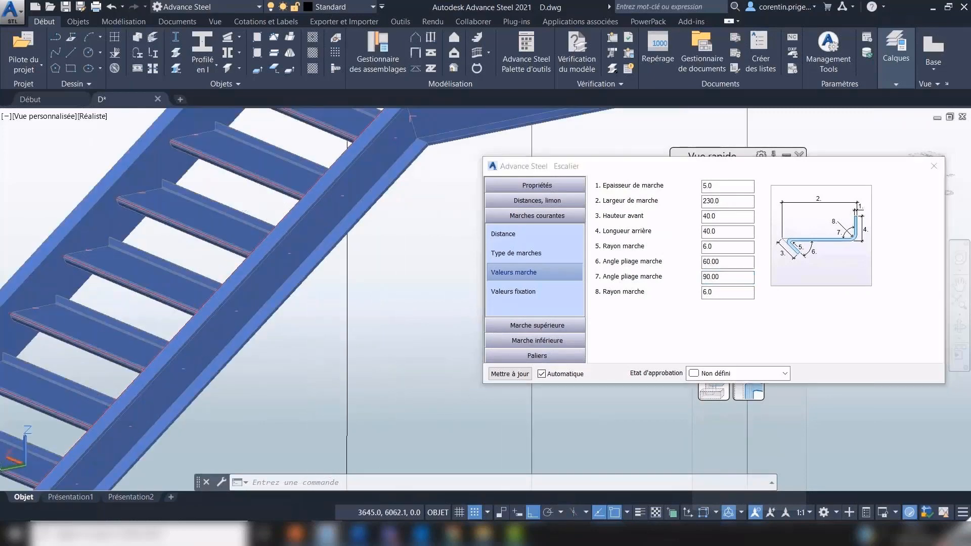
pyautogui.keyDown('shift'); pyautogui.moveTo(271, 213); pyautogui.dragTo(385, 260, button='middle'); pyautogui.keyUp('shift')
pyautogui.press('Escape')
# - Change the running treads to Type 4, the wooden tread with bolted supports
pyautogui.click(576, 254)
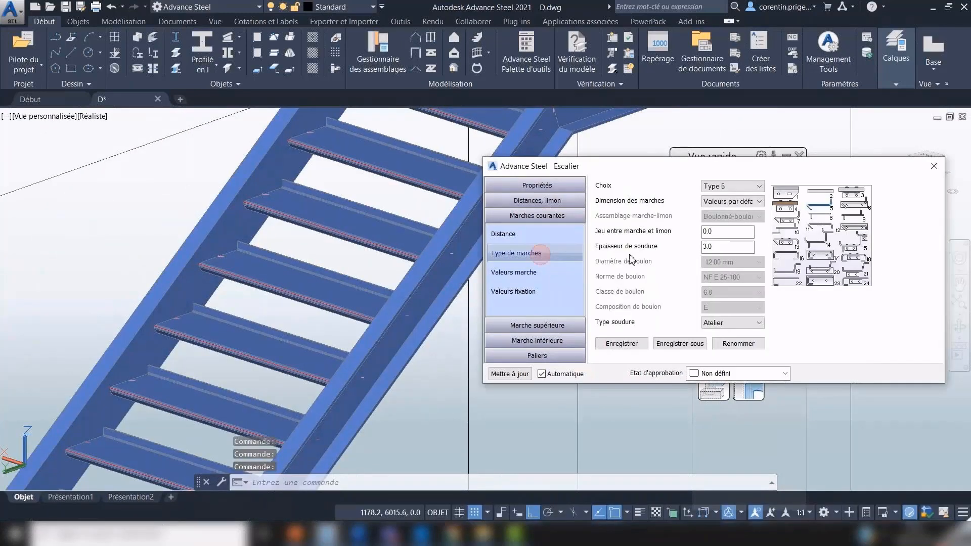
pyautogui.click(732, 186)
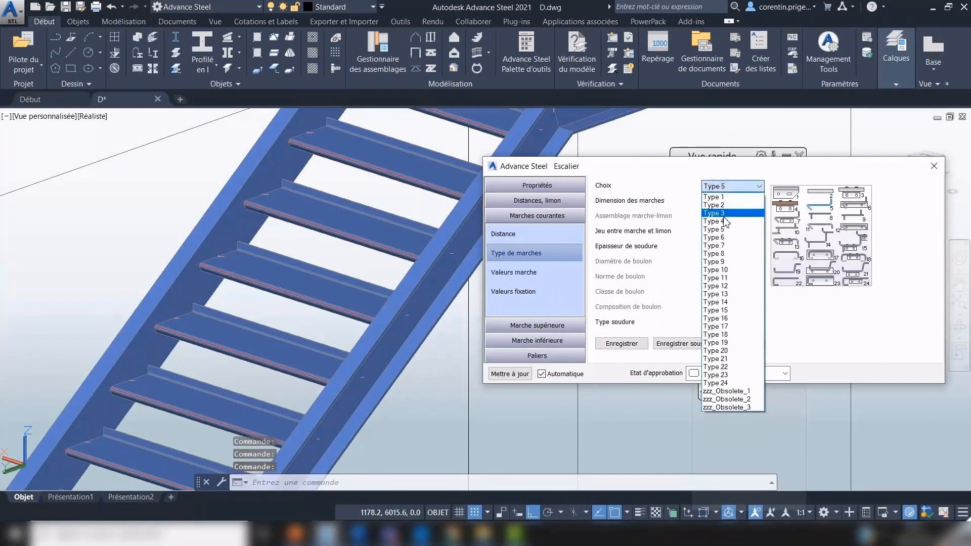
pyautogui.click(723, 219)
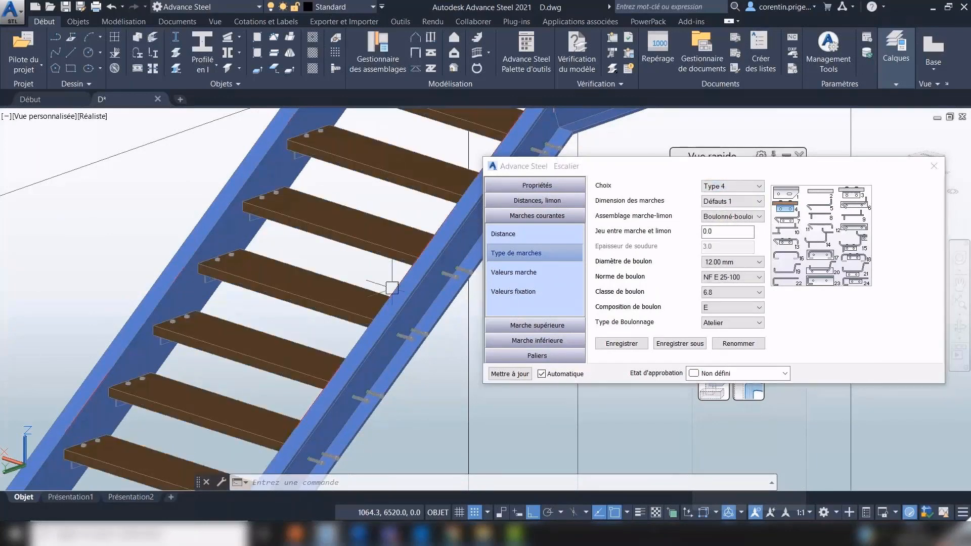
# - Set the stair's stringer offset to 10 mm
pyautogui.click(538, 202)
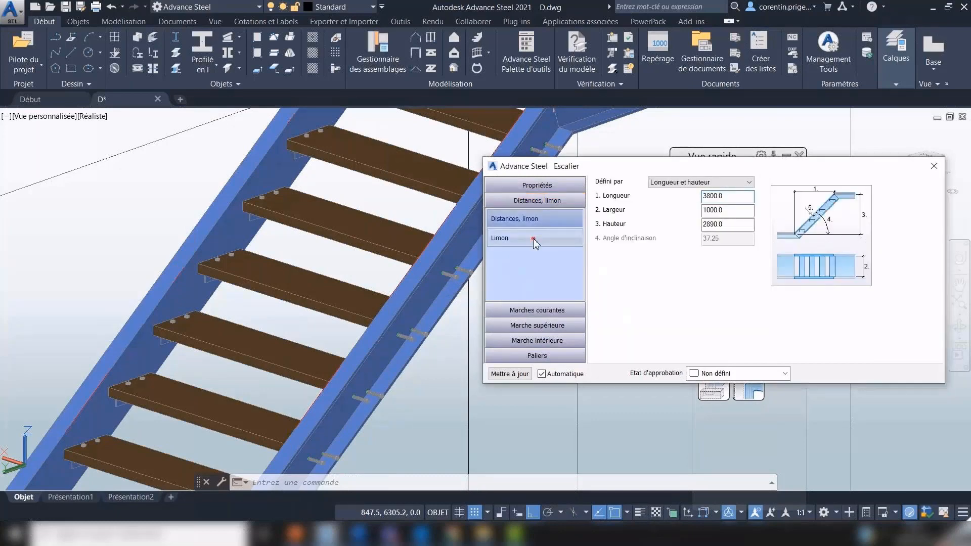
pyautogui.click(500, 238)
pyautogui.doubleClick(714, 196)
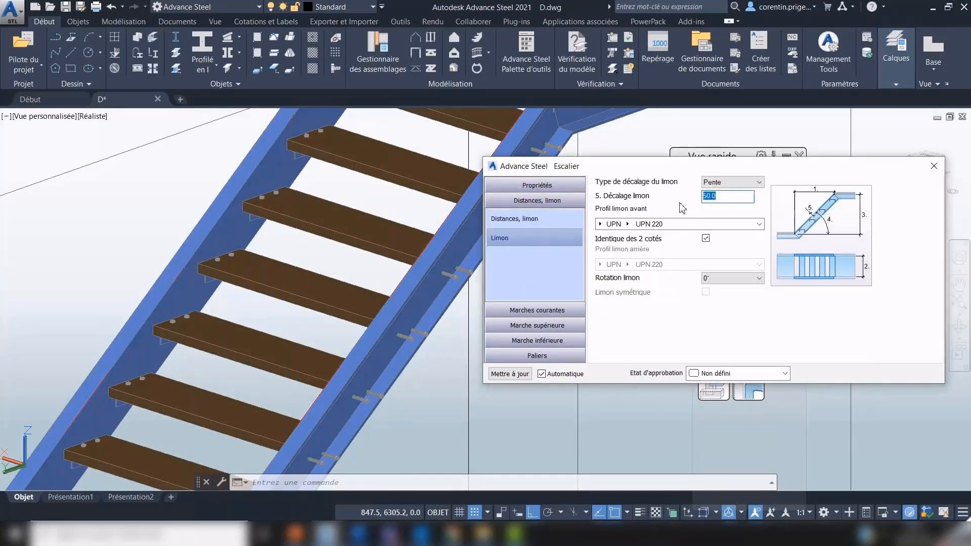
pyautogui.write('1')
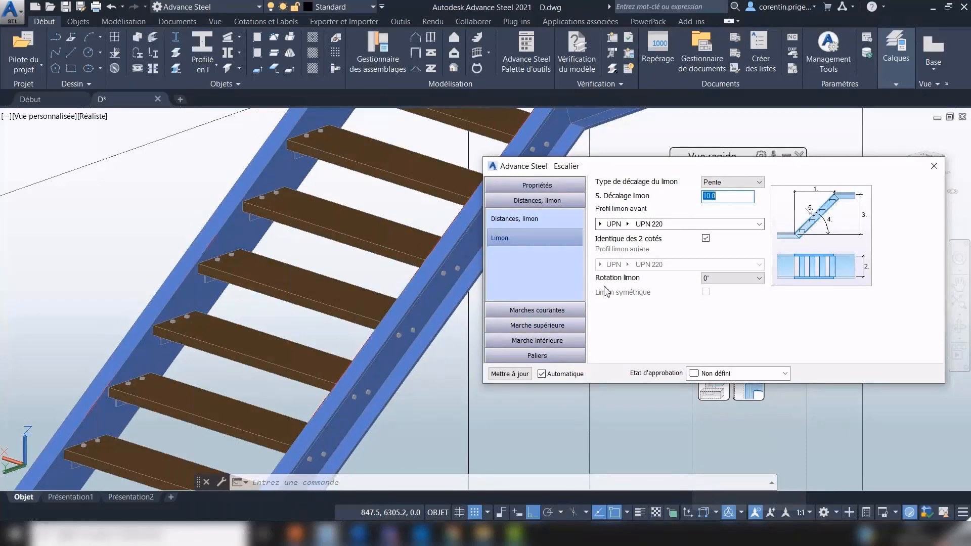
# - Review the tread and landing settings, and apply the last, unnamed UPN 220 preset from the stair library
pyautogui.click(551, 310)
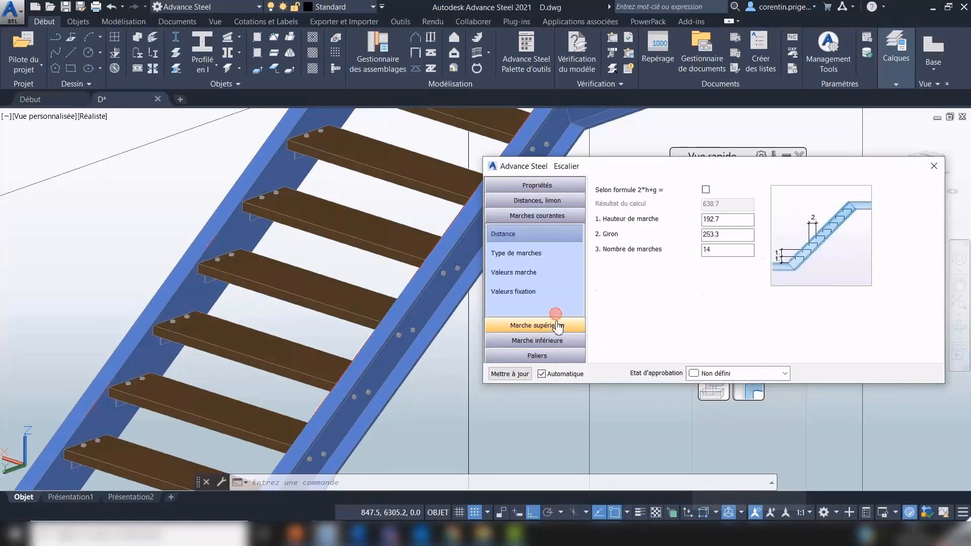
pyautogui.click(553, 325)
pyautogui.click(553, 355)
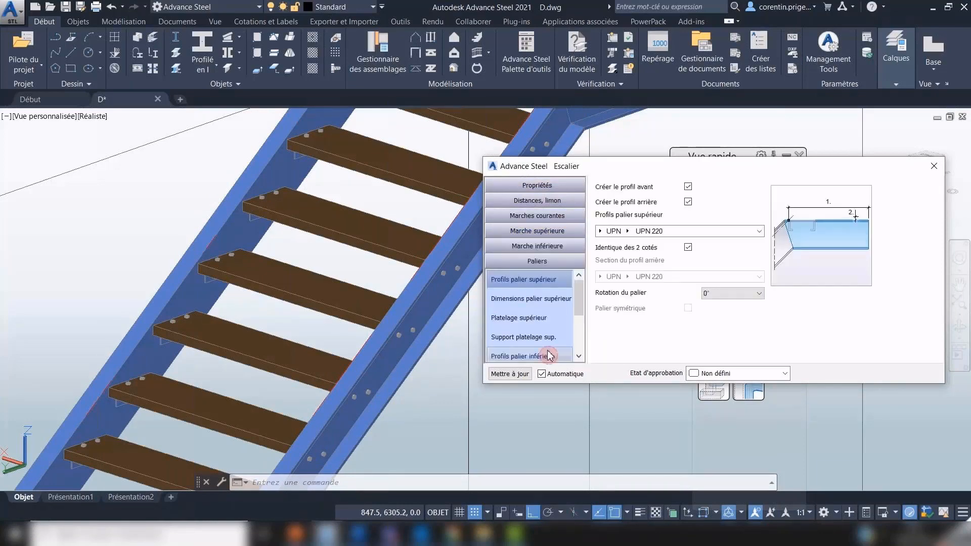
pyautogui.scroll(-5, 392, 283)
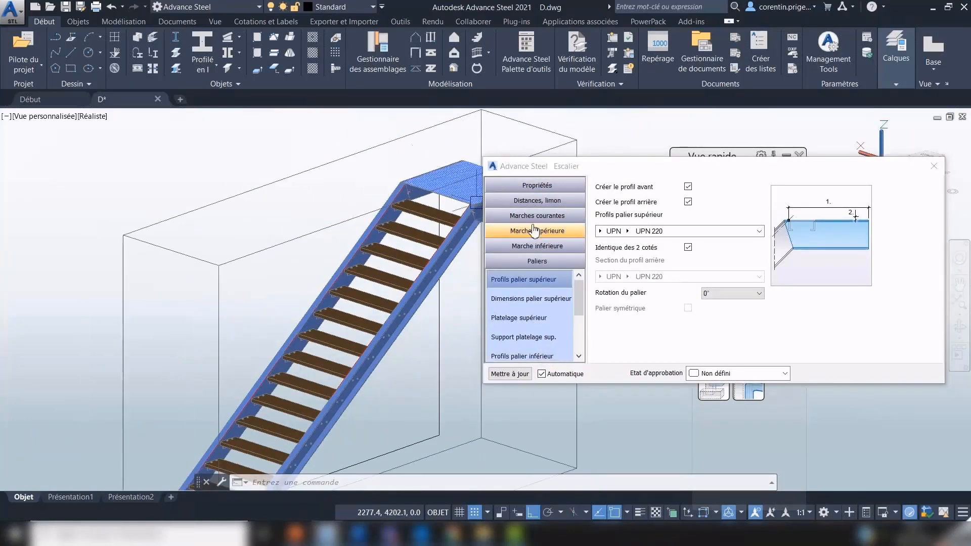
pyautogui.click(537, 185)
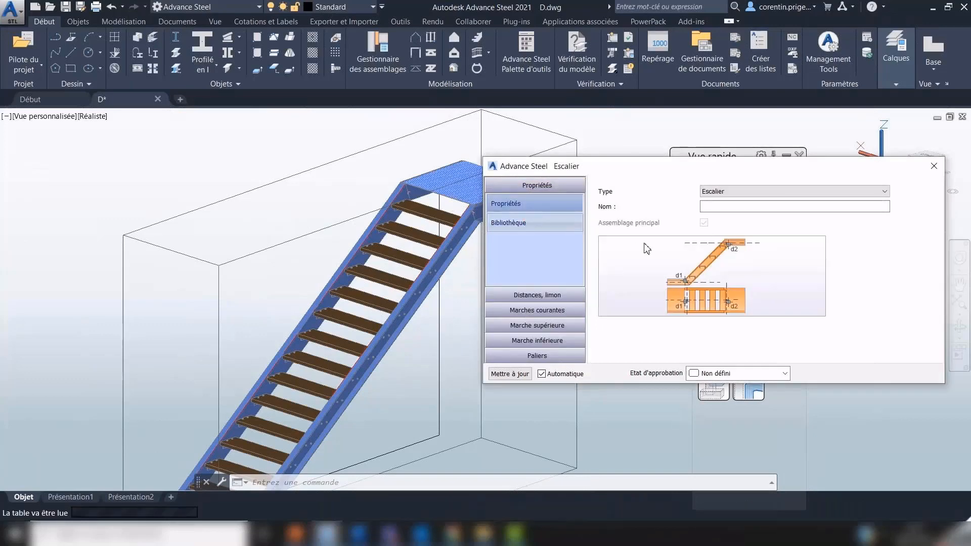
pyautogui.click(530, 222)
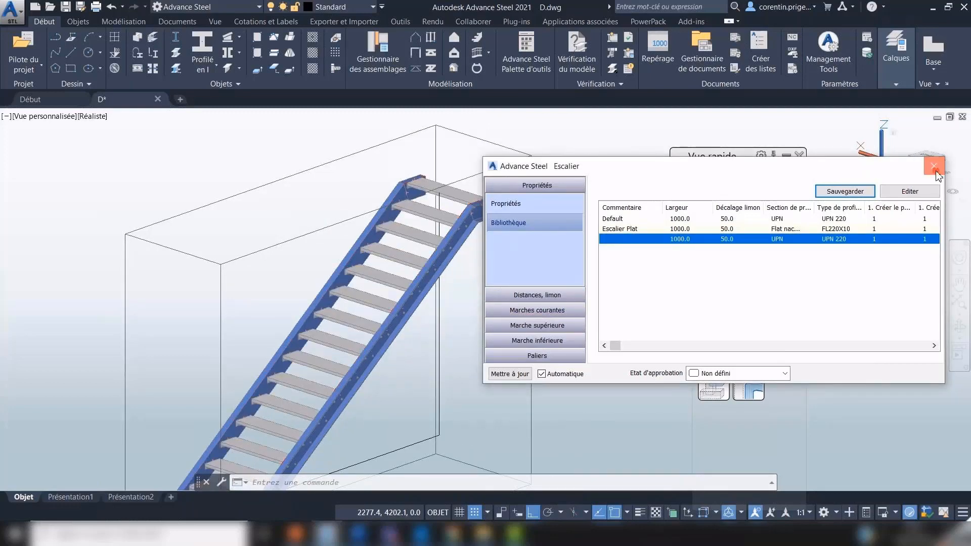
# - Show all hidden model objects again around the new stair
pyautogui.click(713, 279)
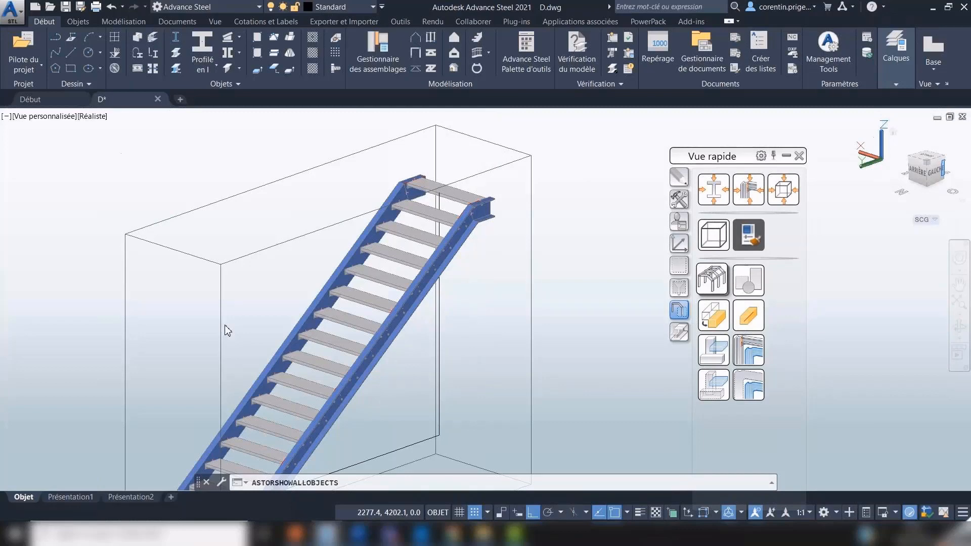
pyautogui.moveTo(333, 312); pyautogui.dragTo(373, 189, button='middle')
pyautogui.scroll(-3, 395, 239)
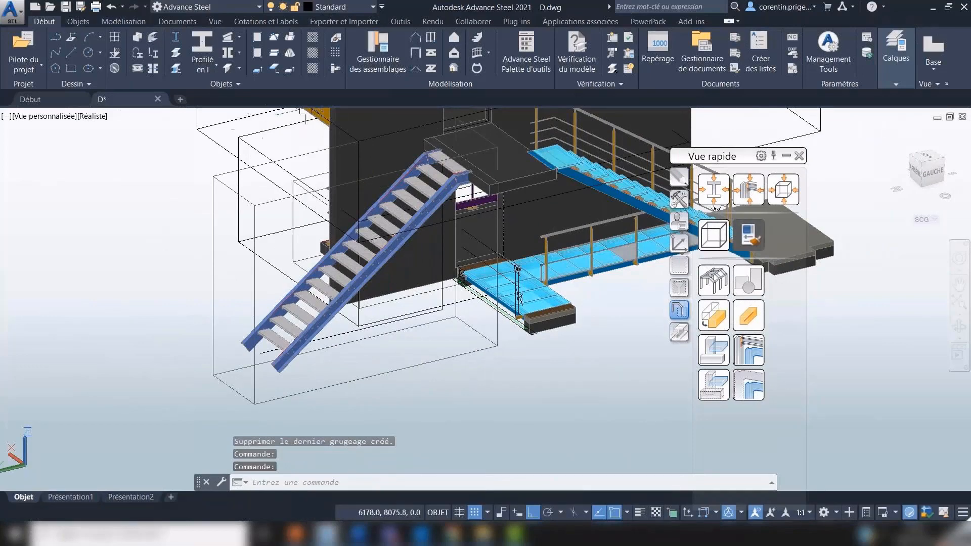
# - Open the connection library, enlarge its preview area, and bring up the floor beam connections (Attaches plancher)
pyautogui.click(388, 52)
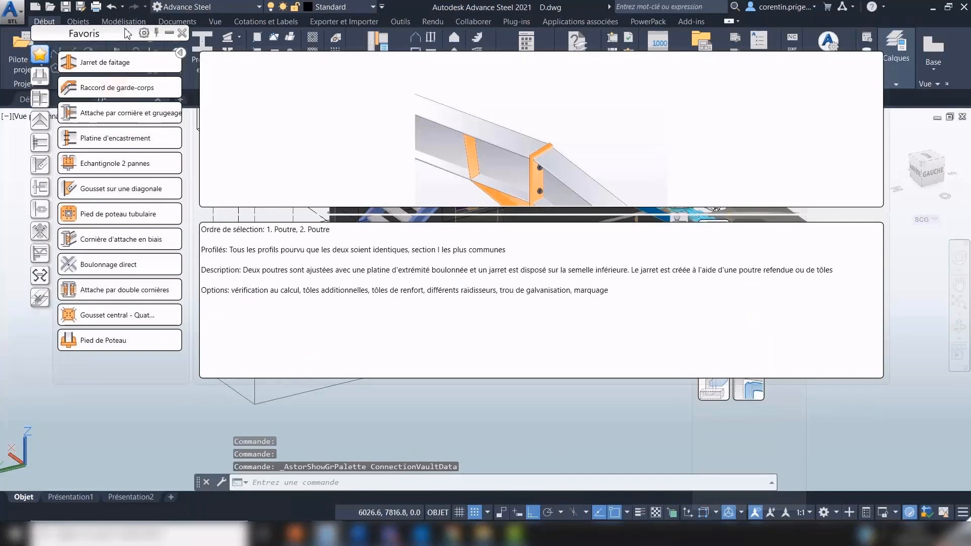
pyautogui.moveTo(127, 34); pyautogui.dragTo(131, 26)
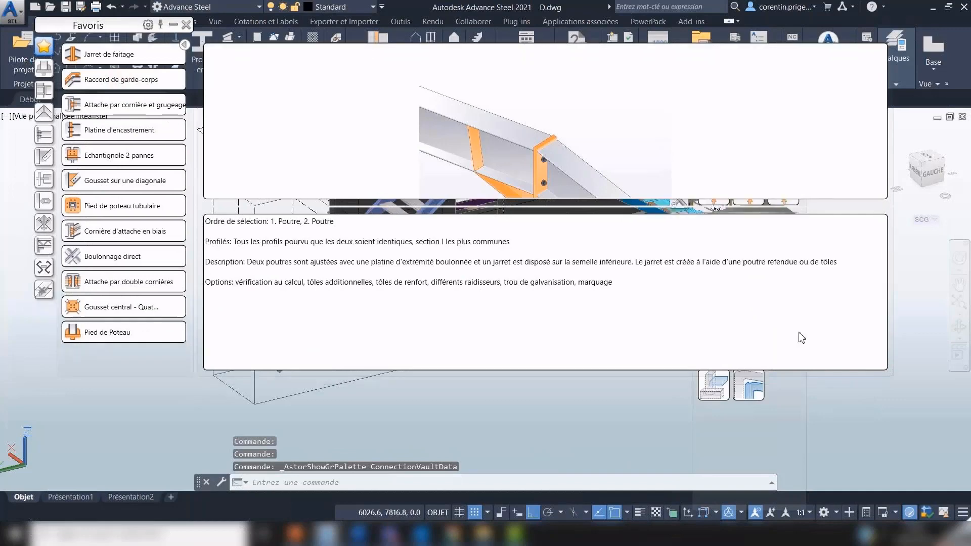
pyautogui.moveTo(915, 446); pyautogui.dragTo(931, 487)
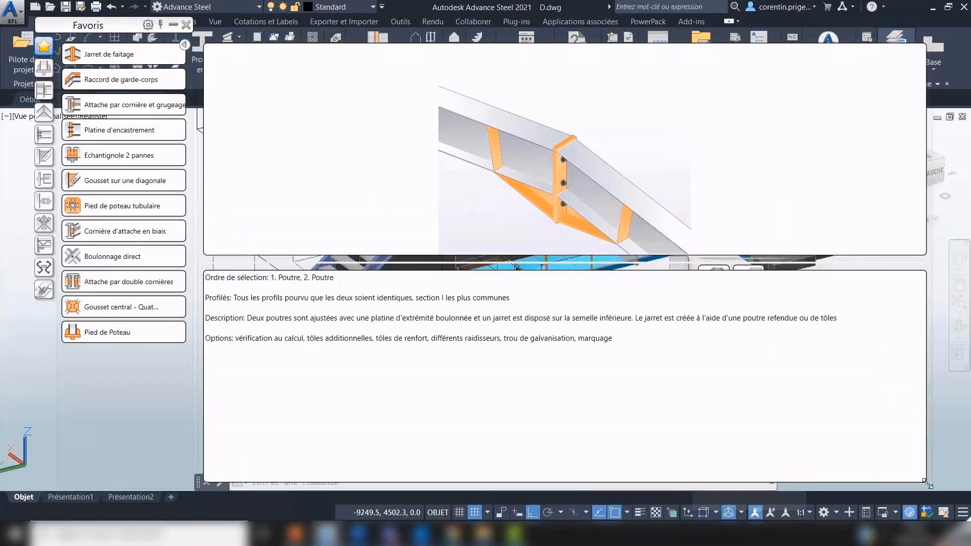
pyautogui.click(44, 91)
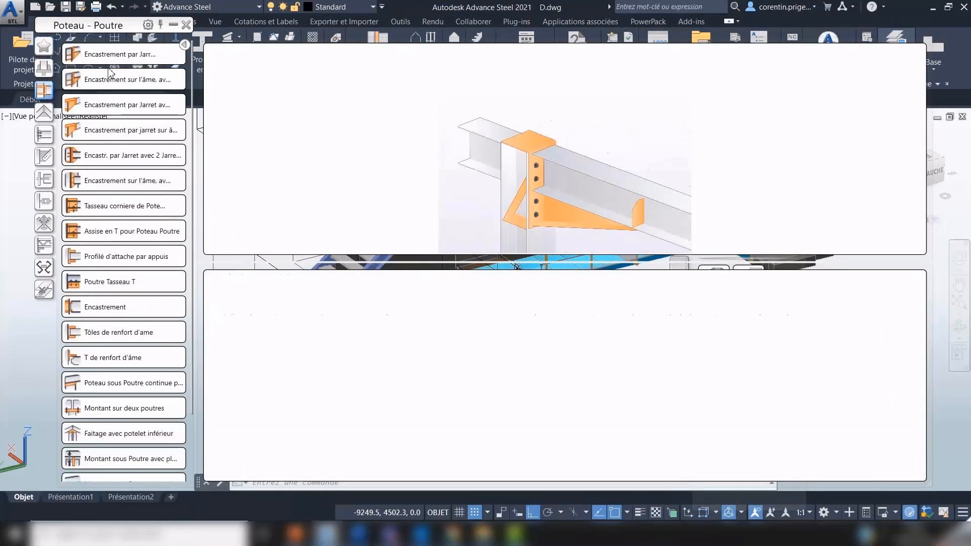
pyautogui.click(49, 130)
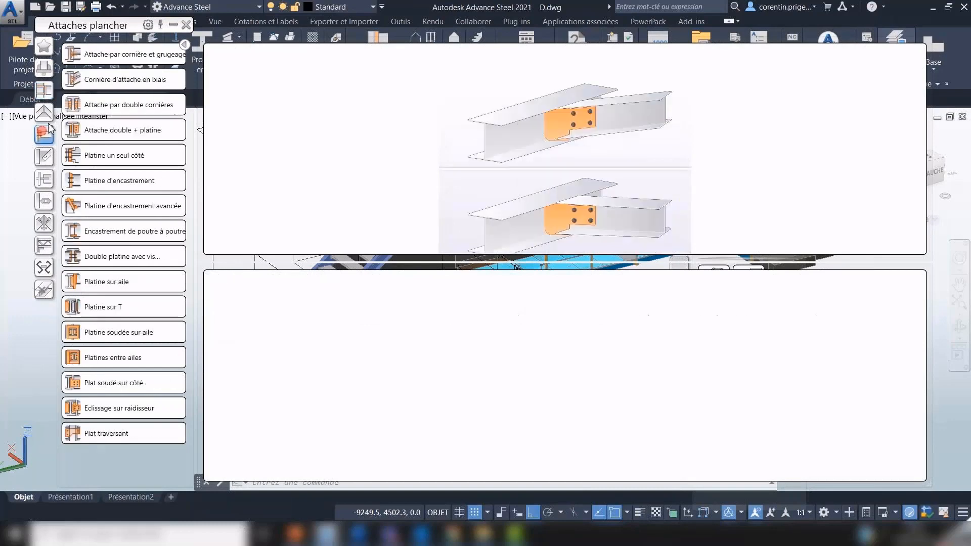
# - Add an "Attache par cornière et grugeage" joint between the concrete landing slab and the near stringer's upper end, keeping the default settings
pyautogui.click(96, 57)
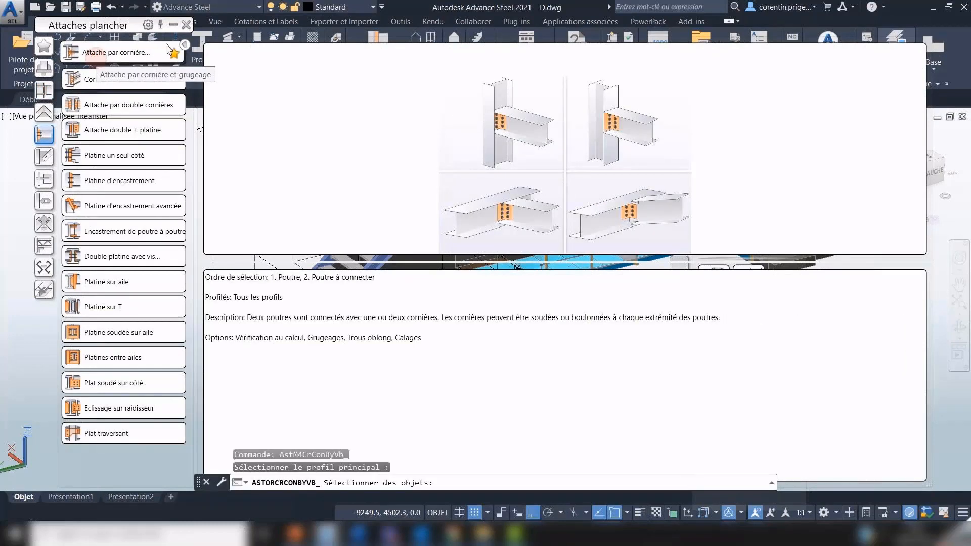
pyautogui.scroll(4, 478, 181)
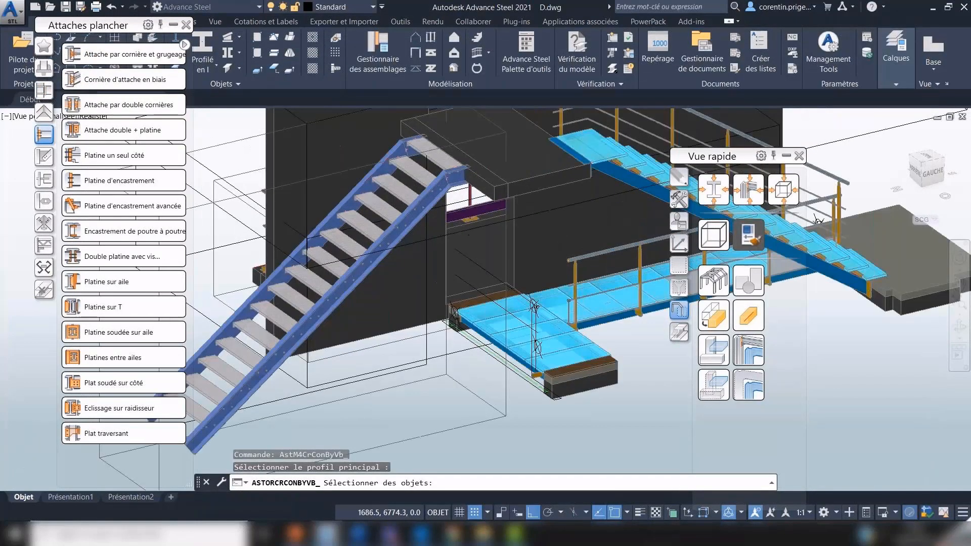
pyautogui.scroll(2, 446, 156)
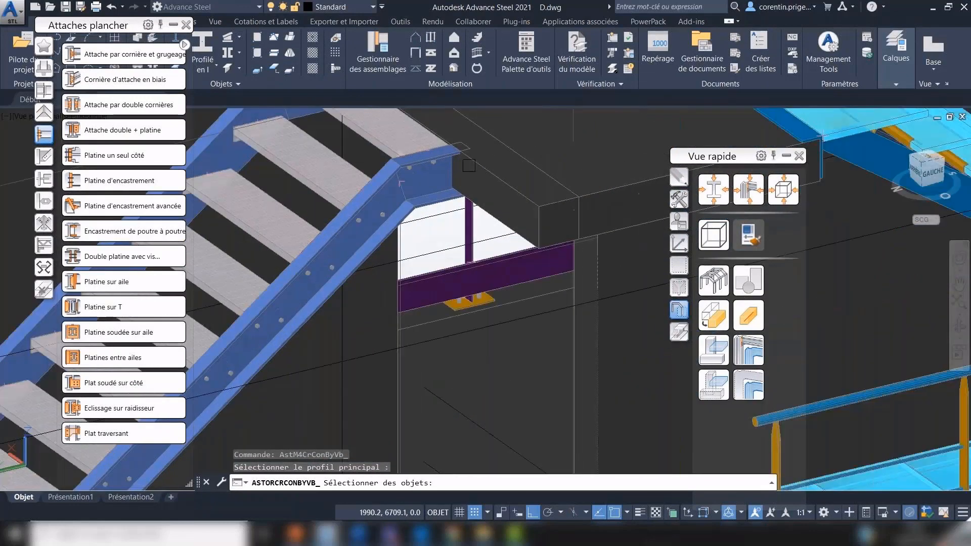
pyautogui.click(469, 165)
pyautogui.rightClick(469, 164)
pyautogui.scroll(2, 448, 146)
pyautogui.click(448, 146)
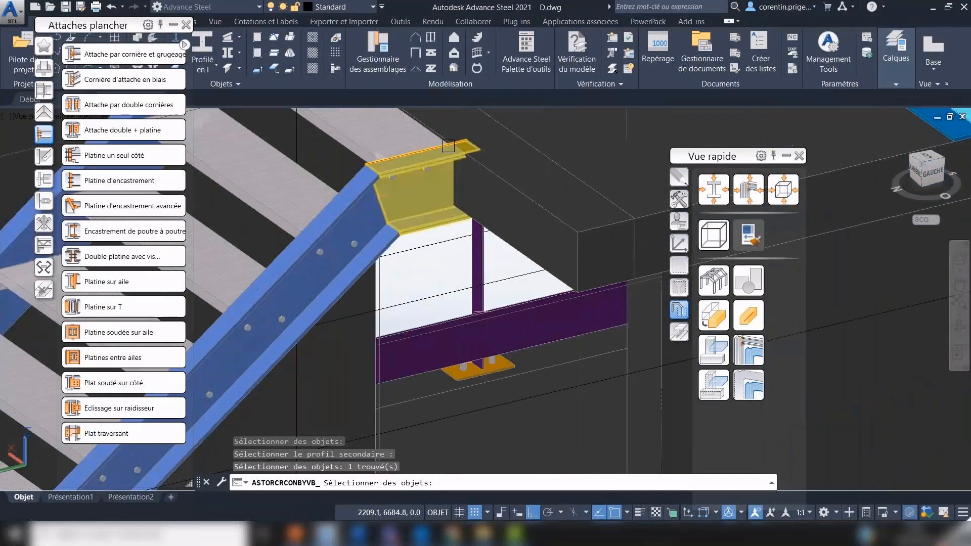
pyautogui.press('Return')
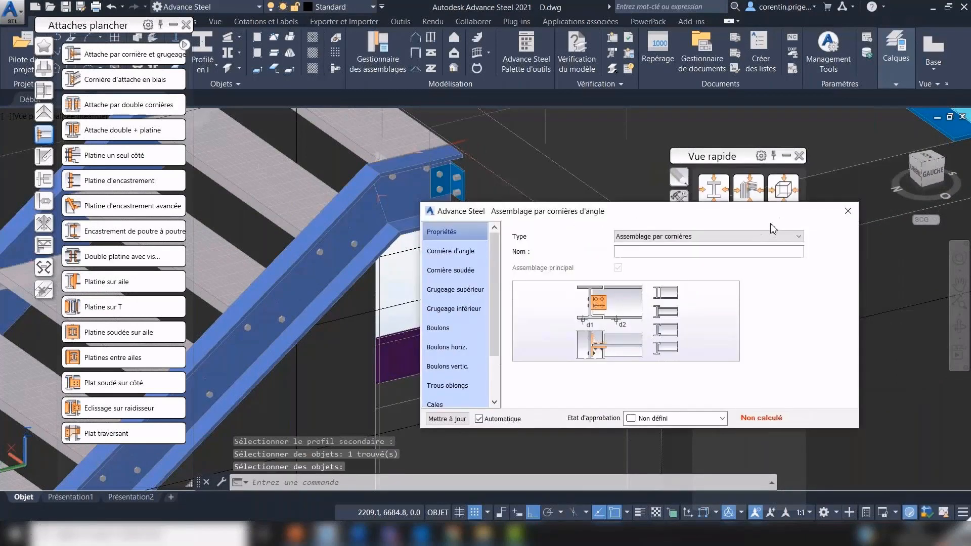
pyautogui.click(852, 208)
# - Copy the angle joint as a slave joint to the far stringer's upper end, using the landing slab as main element
pyautogui.scroll(-4, 237, 260)
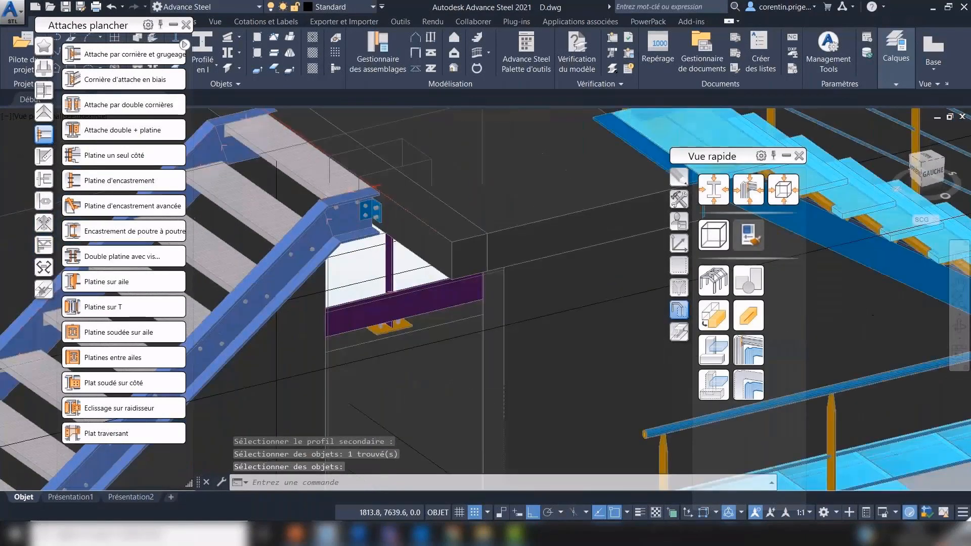
pyautogui.press('Return')
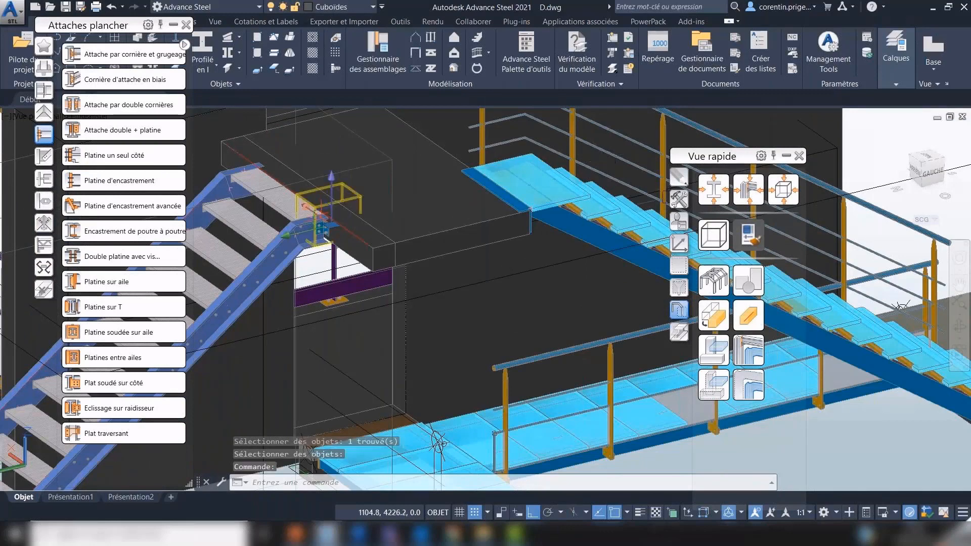
pyautogui.click(680, 200)
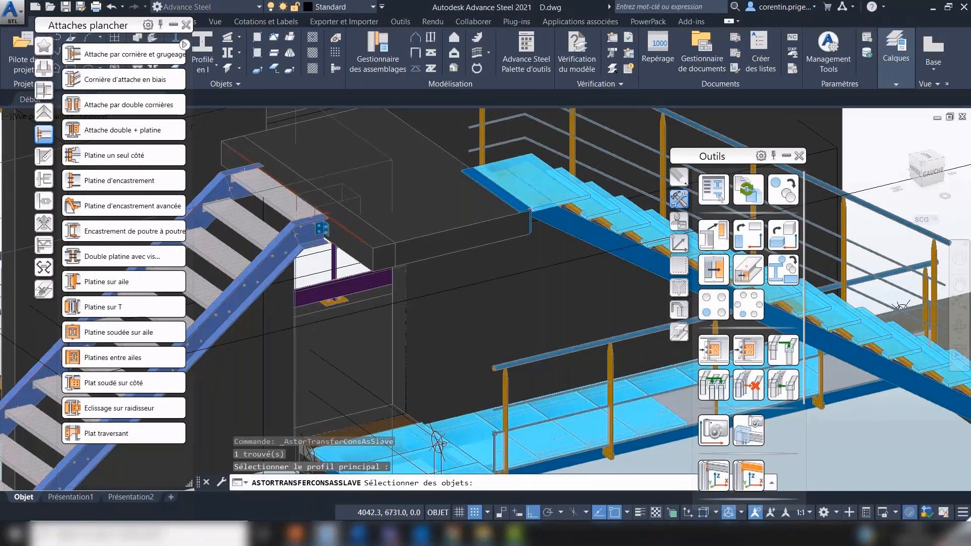
pyautogui.scroll(2, 200, 131)
pyautogui.moveTo(258, 154); pyautogui.dragTo(340, 175, button='middle')
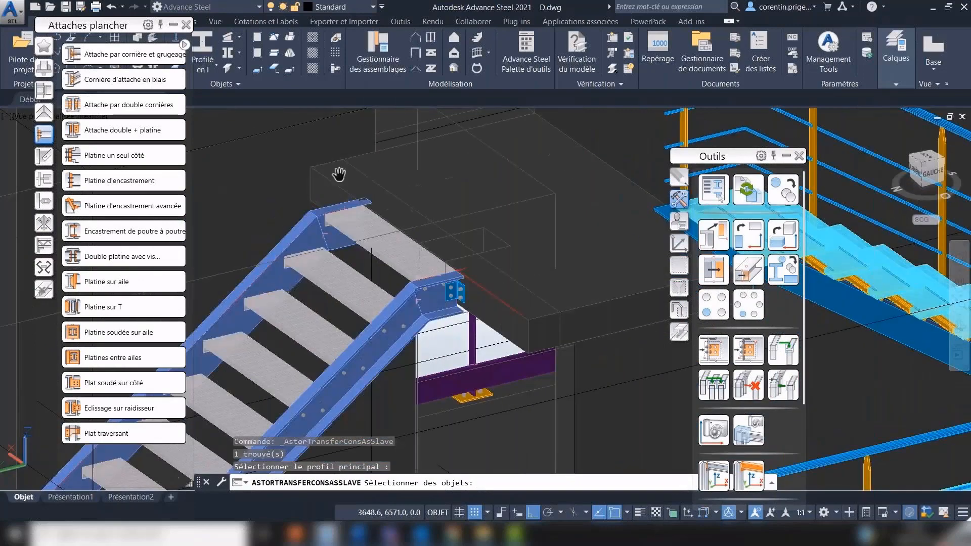
pyautogui.click(378, 198)
pyautogui.press('Return')
pyautogui.scroll(2, 335, 193)
pyautogui.click(338, 207)
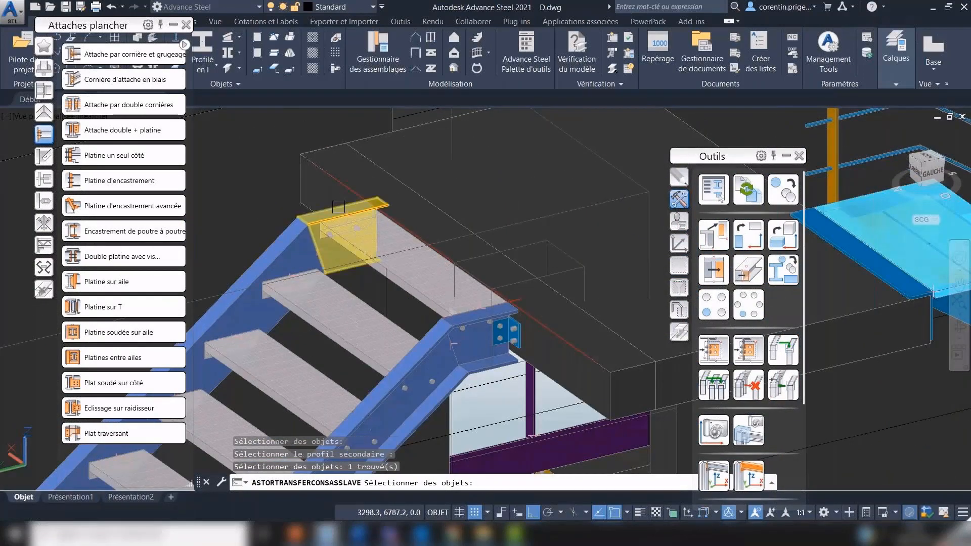
pyautogui.press('Return')
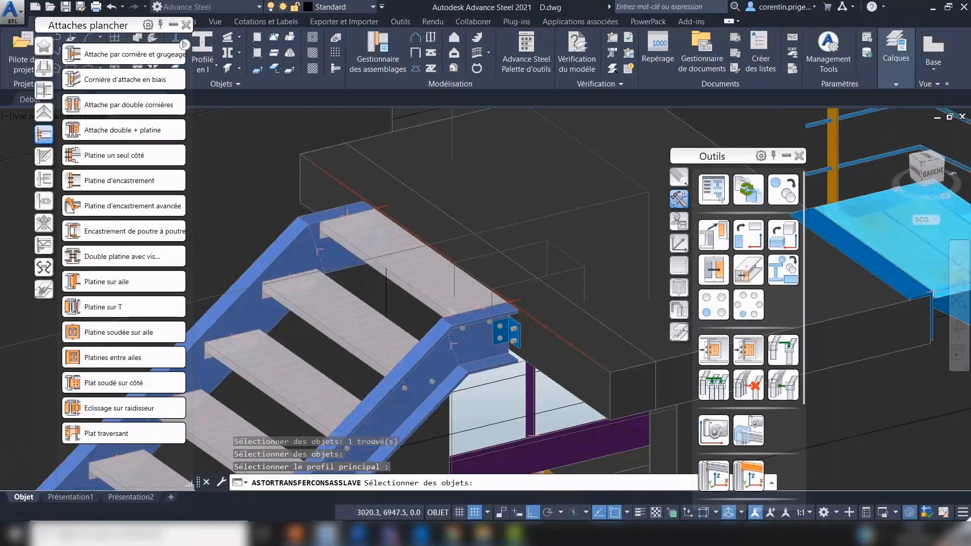
# - Add a "Fixation par platine du limon" base plate joint at the foot of one stringer, without a reference point
pyautogui.scroll(-3, 379, 320)
pyautogui.moveTo(365, 313); pyautogui.dragTo(548, 159, button='middle')
pyautogui.moveTo(423, 336); pyautogui.dragTo(528, 206, button='middle')
pyautogui.keyDown('shift'); pyautogui.moveTo(443, 322); pyautogui.dragTo(505, 298, button='middle'); pyautogui.keyUp('shift')
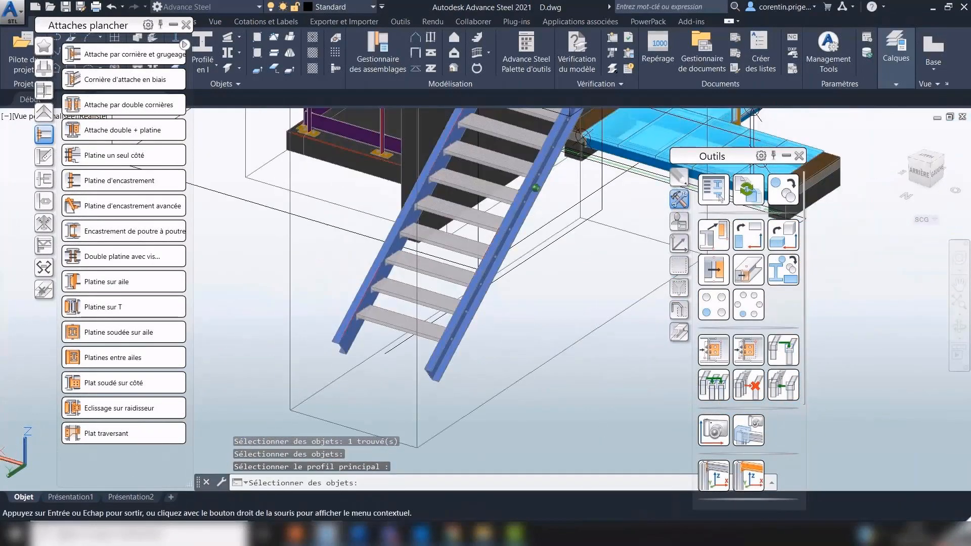
pyautogui.click(679, 309)
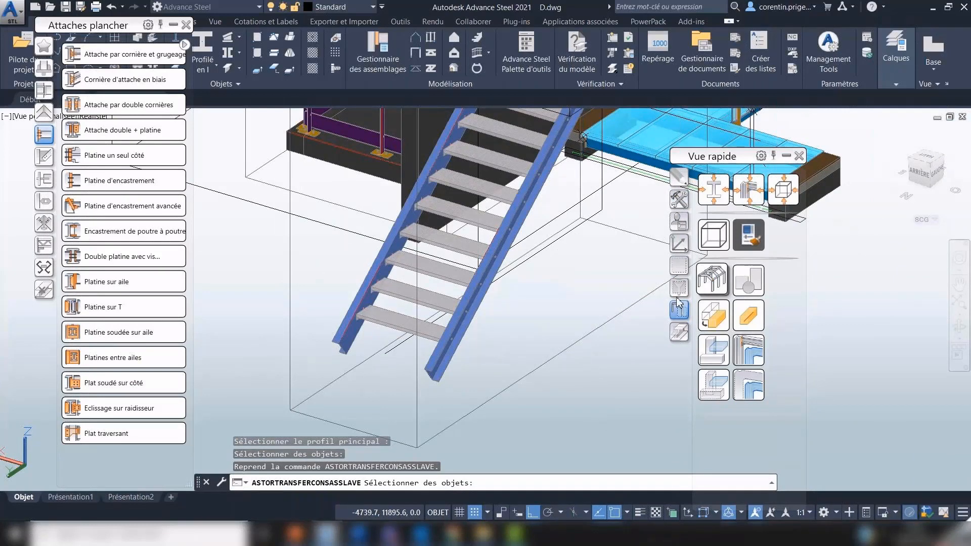
pyautogui.click(44, 245)
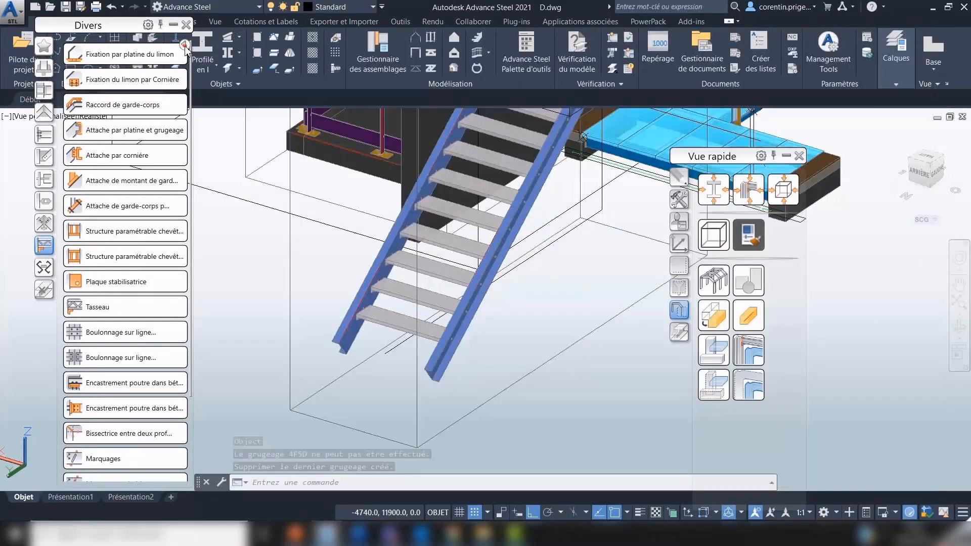
pyautogui.click(183, 53)
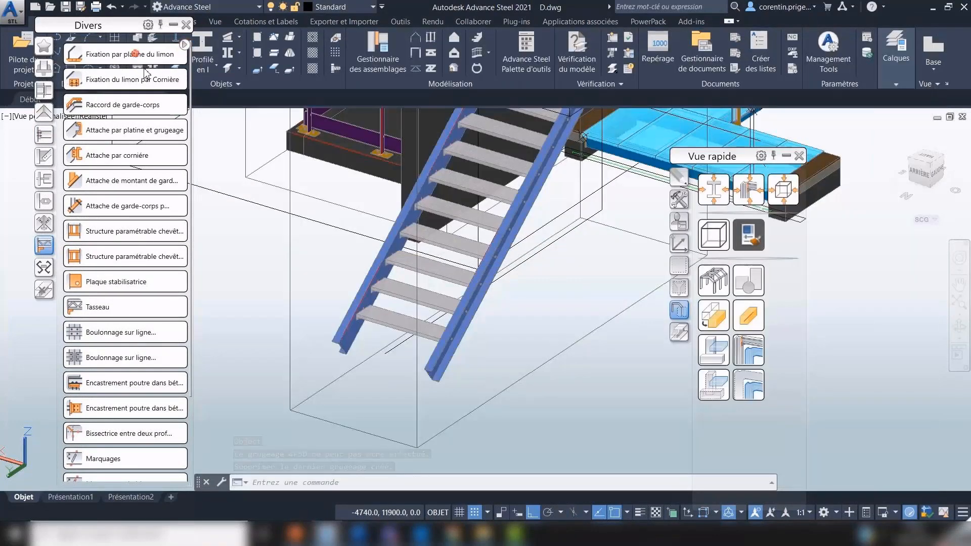
pyautogui.click(583, 137)
pyautogui.press('Return')
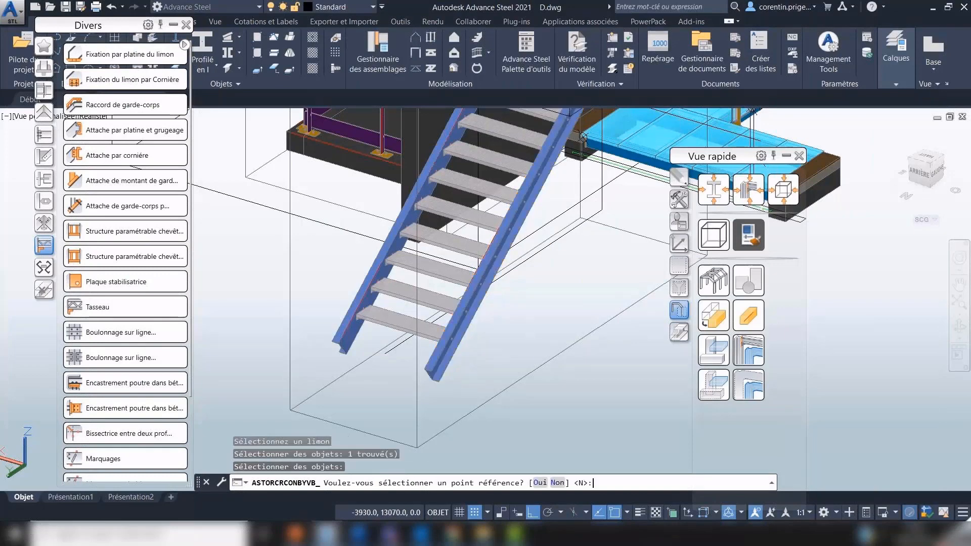
pyautogui.press('Return')
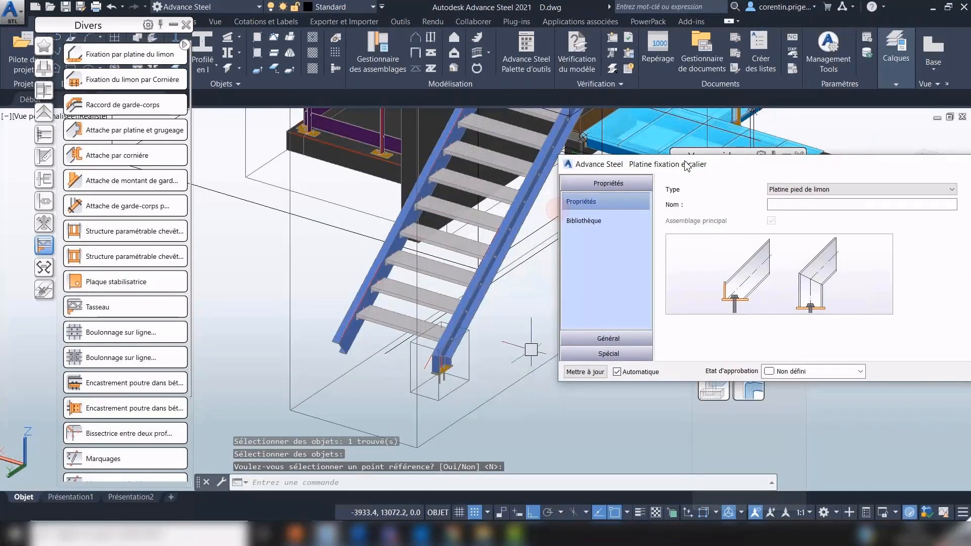
# - Examine the base plate's anchor and hole settings, including the available anchor types, and close the joint's properties
pyautogui.click(588, 337)
pyautogui.click(580, 260)
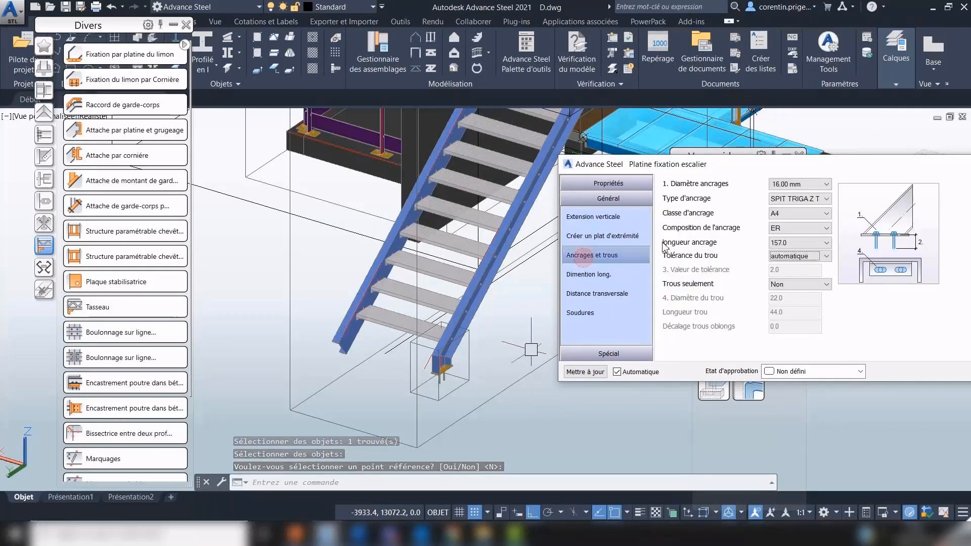
pyautogui.click(799, 199)
pyautogui.moveTo(826, 376); pyautogui.dragTo(827, 402)
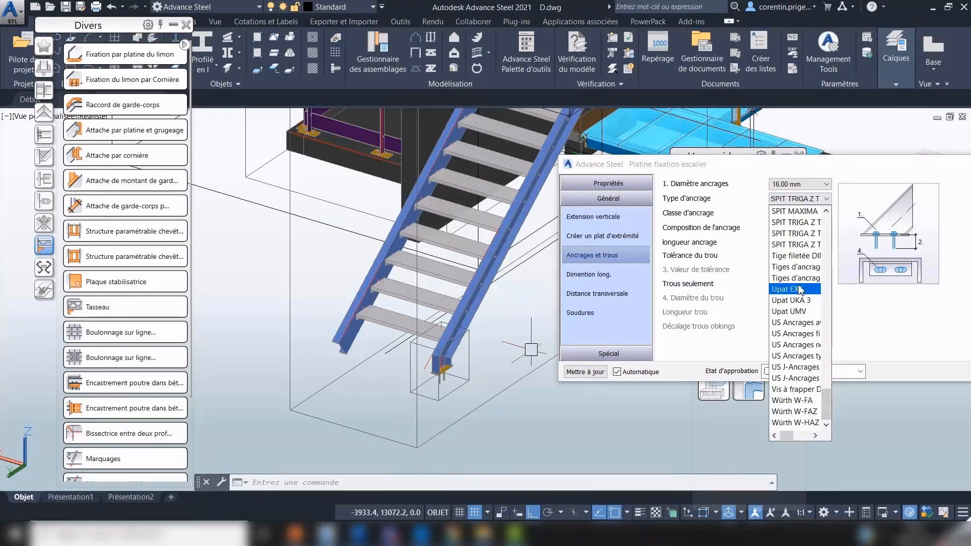
pyautogui.scroll(10, 799, 290)
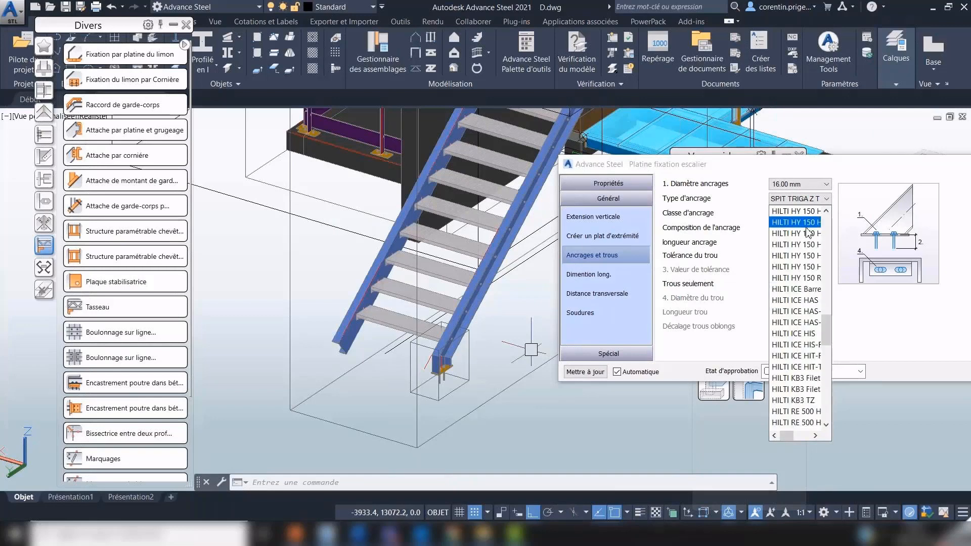
pyautogui.scroll(5, 811, 250)
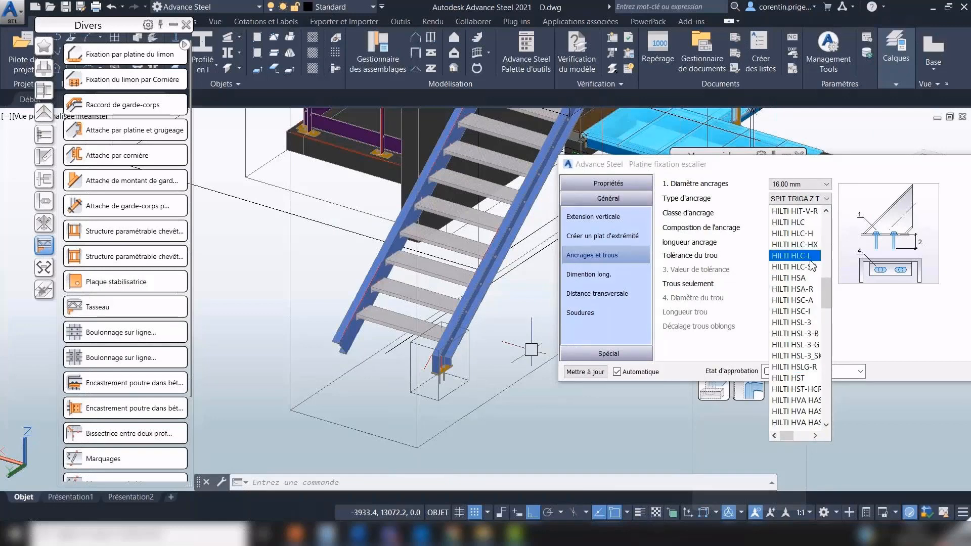
pyautogui.click(829, 163)
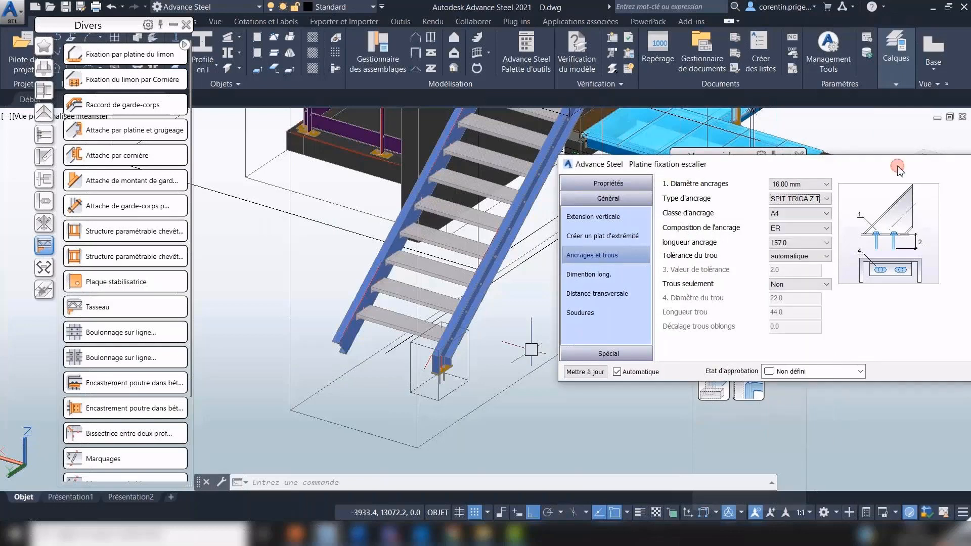
pyautogui.moveTo(898, 166); pyautogui.dragTo(843, 194)
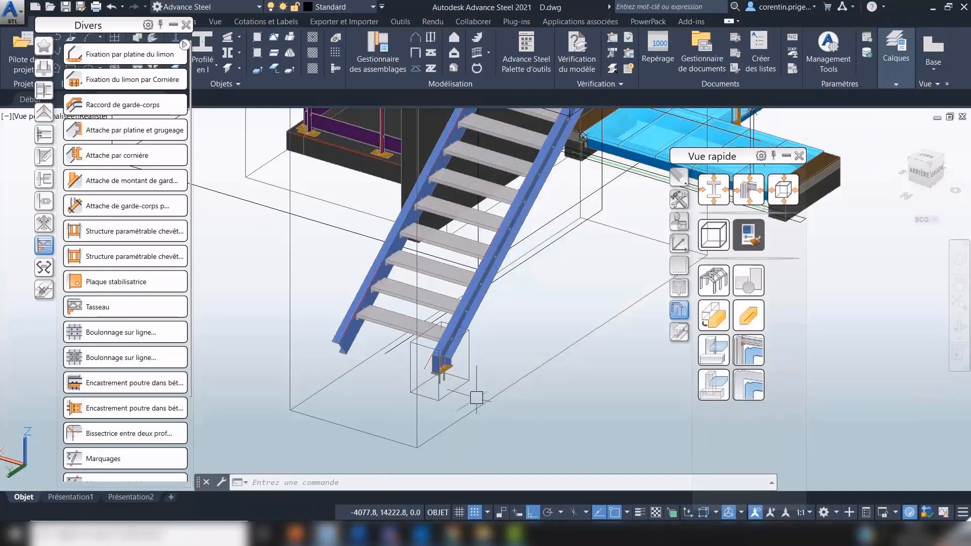
# - Copy the base plate joint as a slave joint to the foot of the other stringer, without a reference point
pyautogui.keyDown('shift'); pyautogui.moveTo(477, 399); pyautogui.dragTo(447, 387, button='middle'); pyautogui.keyUp('shift')
pyautogui.click(679, 199)
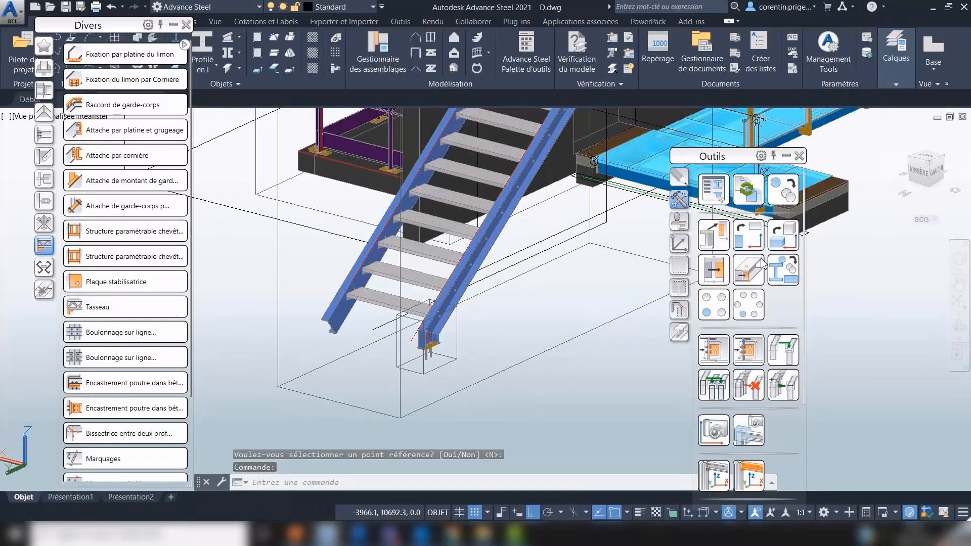
pyautogui.click(781, 268)
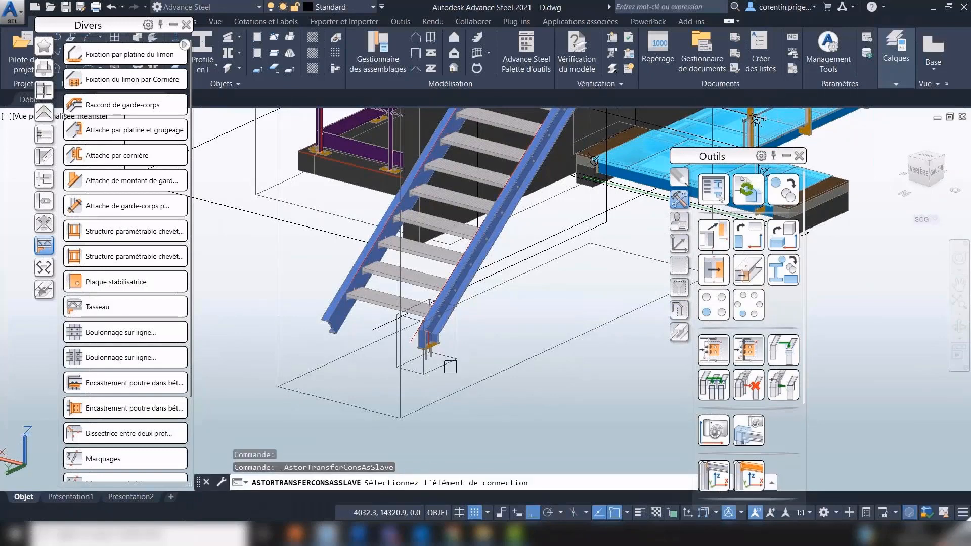
pyautogui.click(450, 367)
pyautogui.rightClick(450, 367)
pyautogui.click(336, 329)
pyautogui.rightClick(336, 328)
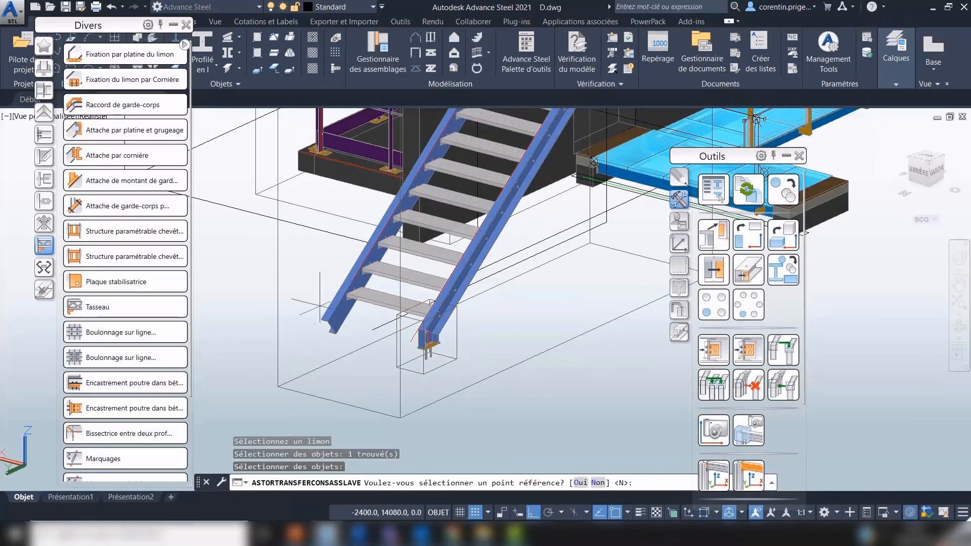
pyautogui.rightClick(361, 310)
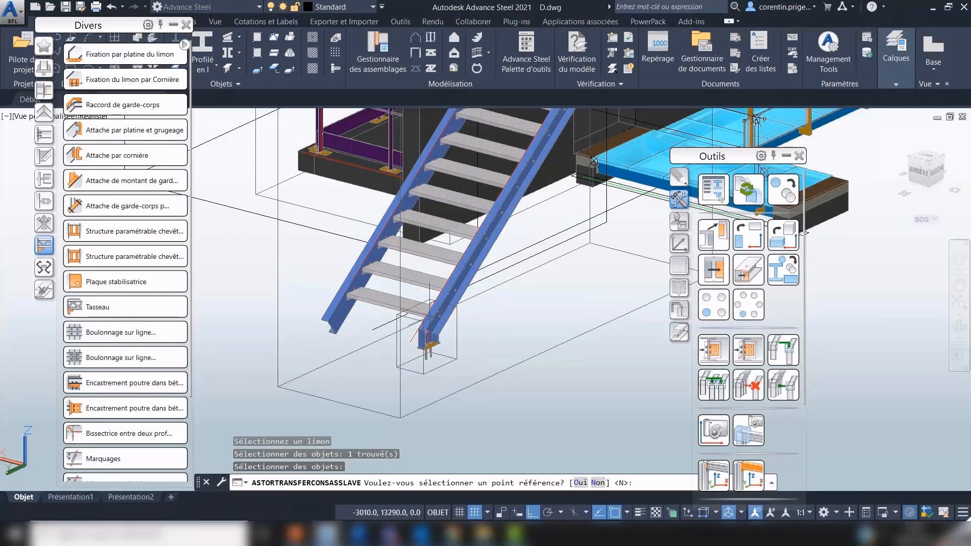
pyautogui.click(457, 352)
pyautogui.click(456, 352)
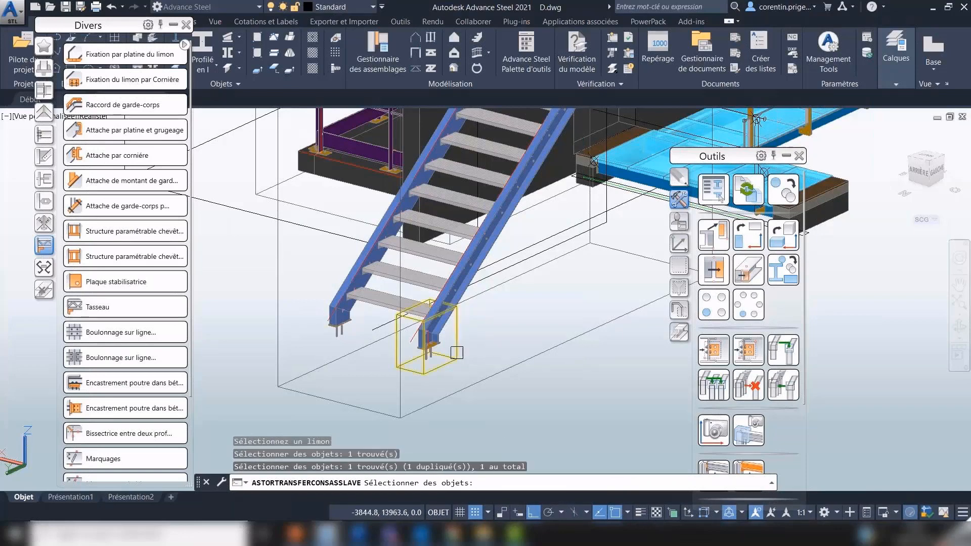
pyautogui.click(457, 352)
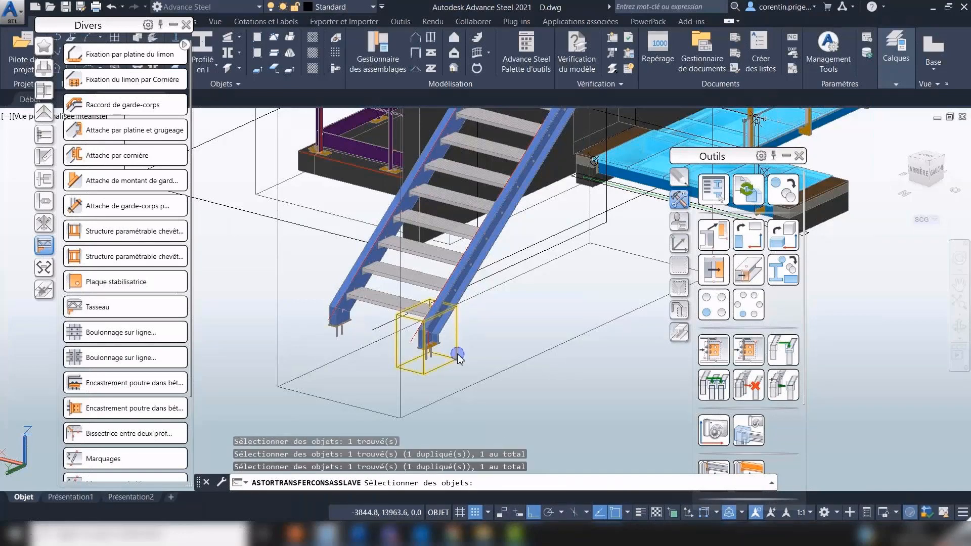
pyautogui.rightClick(454, 354)
pyautogui.click(577, 296)
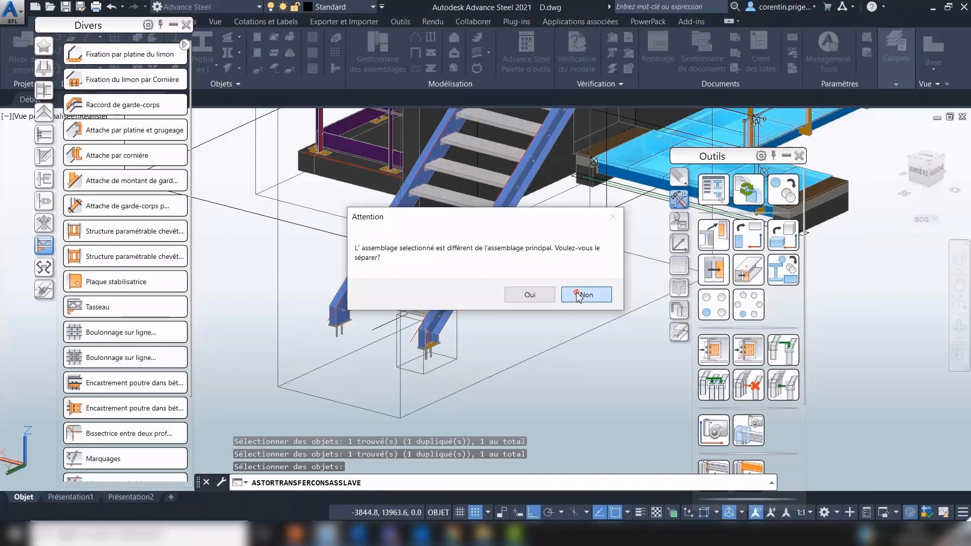
# - Apply the library configuration ESC1 to the base plate joint at the stringer's foot and close the joint's properties
pyautogui.click(446, 367)
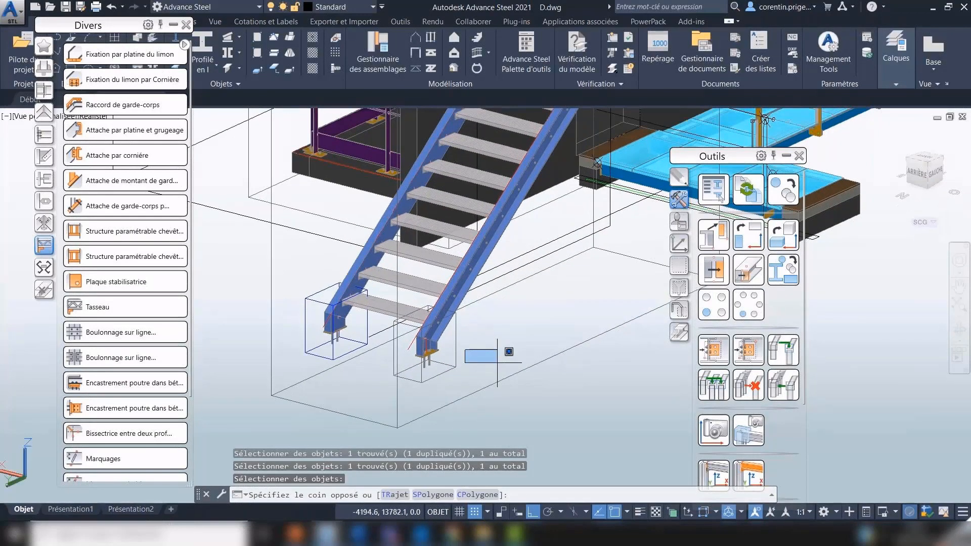
pyautogui.press('Escape')
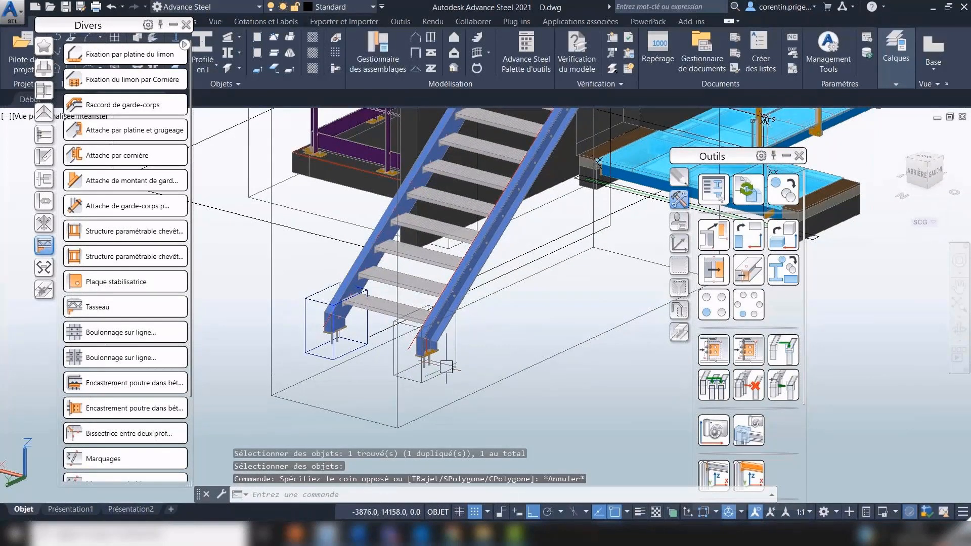
pyautogui.click(460, 340)
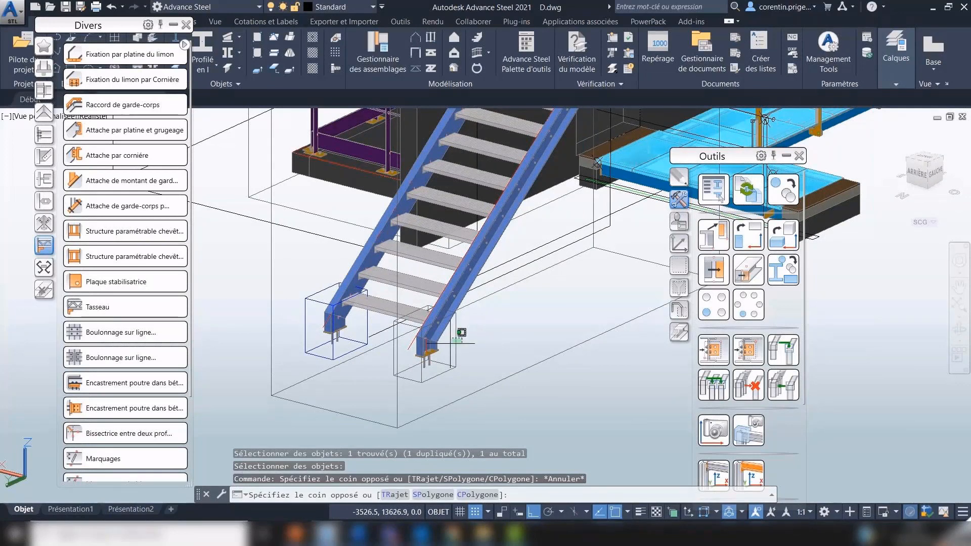
pyautogui.click(457, 349)
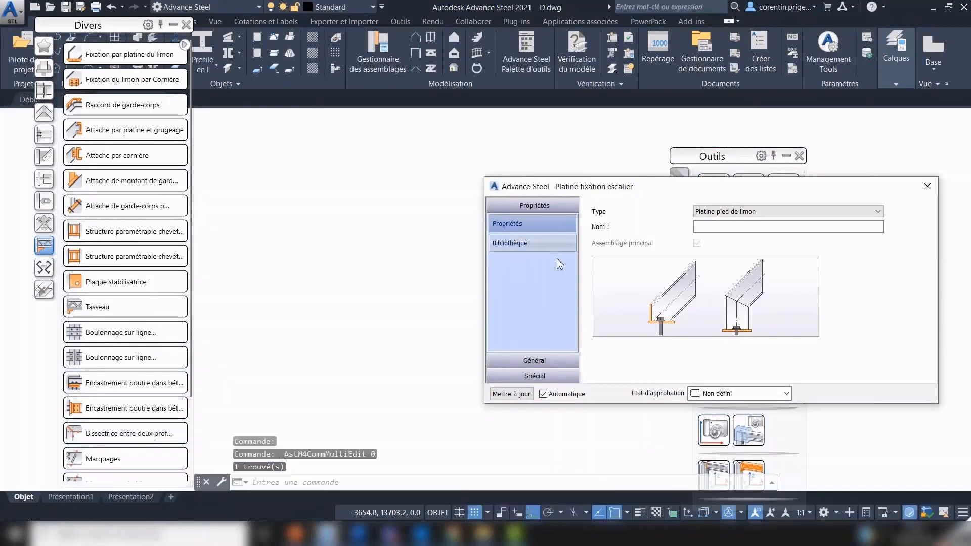
pyautogui.click(556, 243)
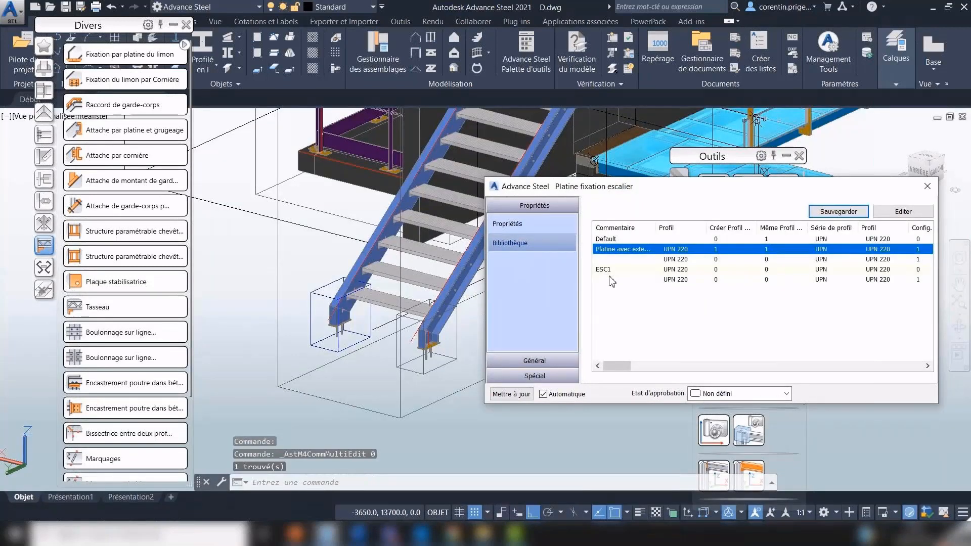
pyautogui.click(604, 273)
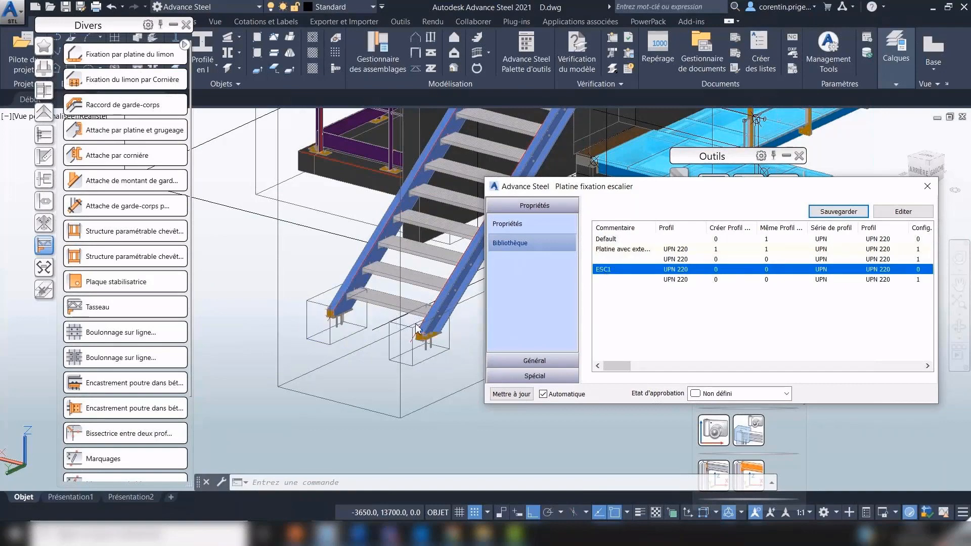
pyautogui.click(927, 186)
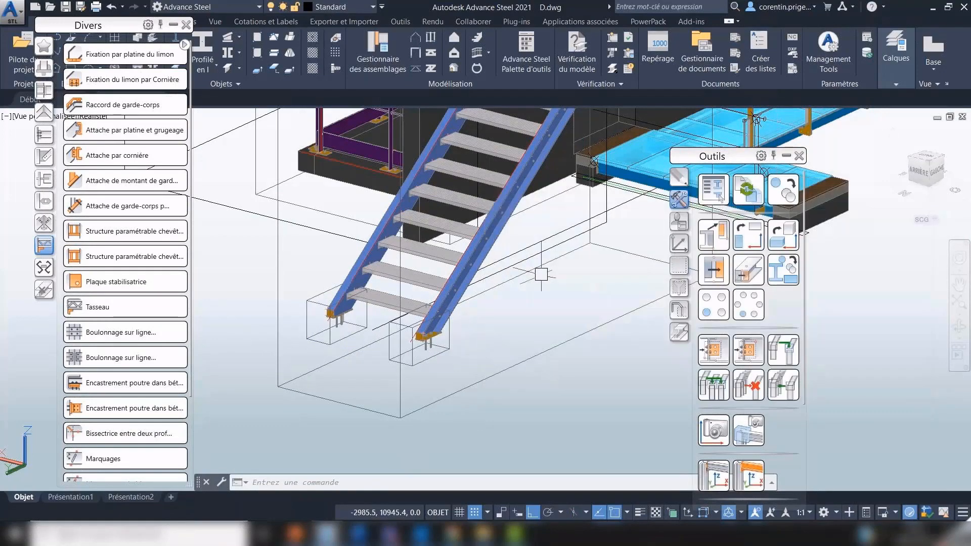
# - Close the Divers joint palette
pyautogui.scroll(-3, 526, 349)
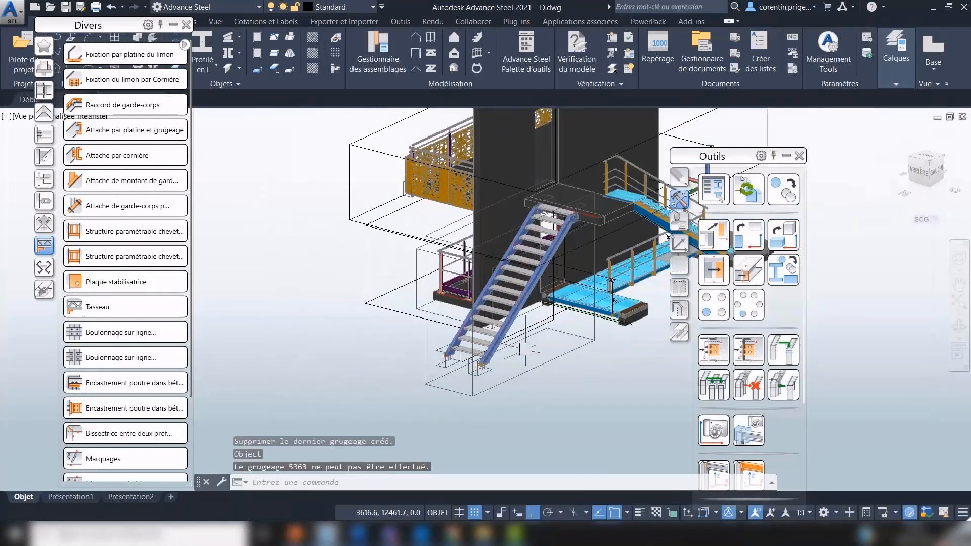
pyautogui.keyDown('shift'); pyautogui.moveTo(526, 349); pyautogui.dragTo(488, 339, button='middle'); pyautogui.keyUp('shift')
pyautogui.click(187, 25)
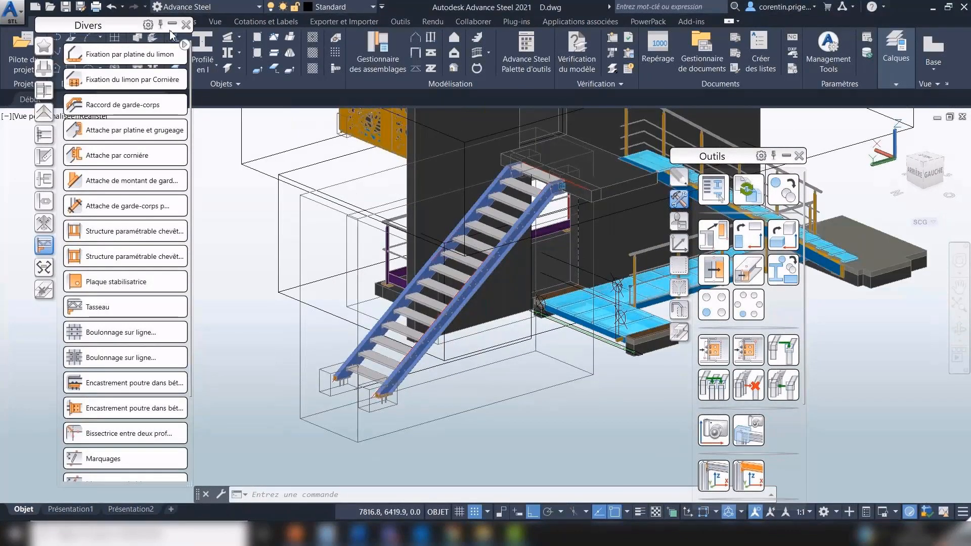
pyautogui.click(186, 25)
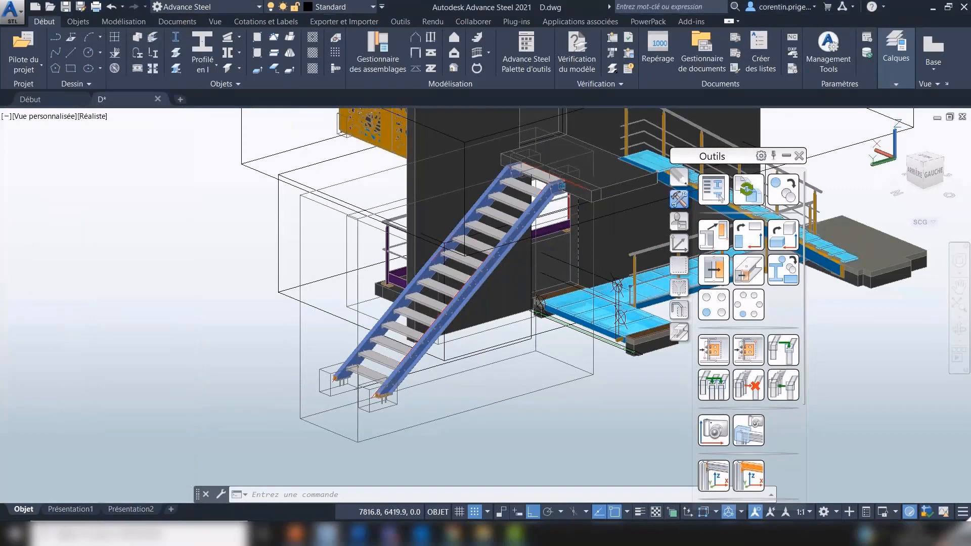
# - Isolate the near stringer of the straight stair so that only it is displayed, and clear the selection
pyautogui.scroll(2, 483, 283)
pyautogui.click(482, 283)
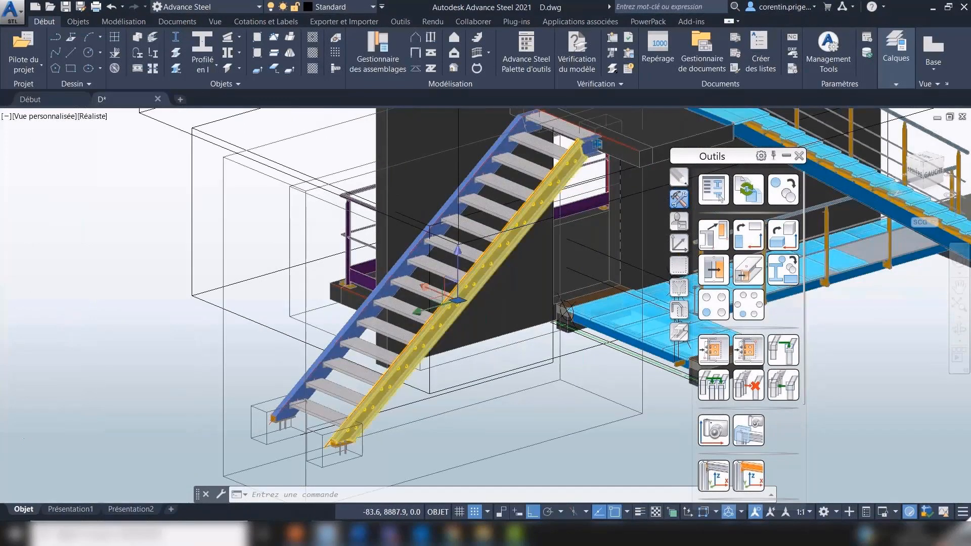
pyautogui.scroll(3, 593, 132)
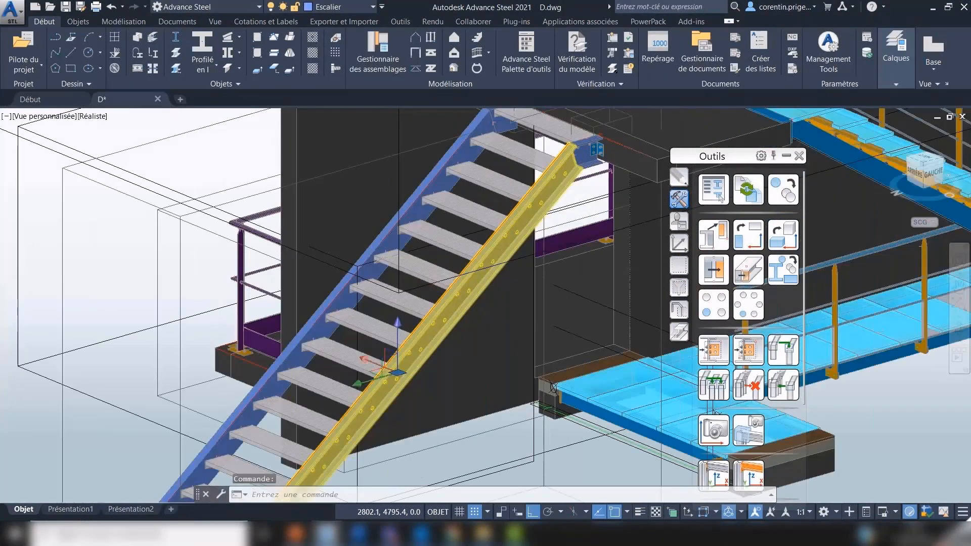
pyautogui.click(679, 309)
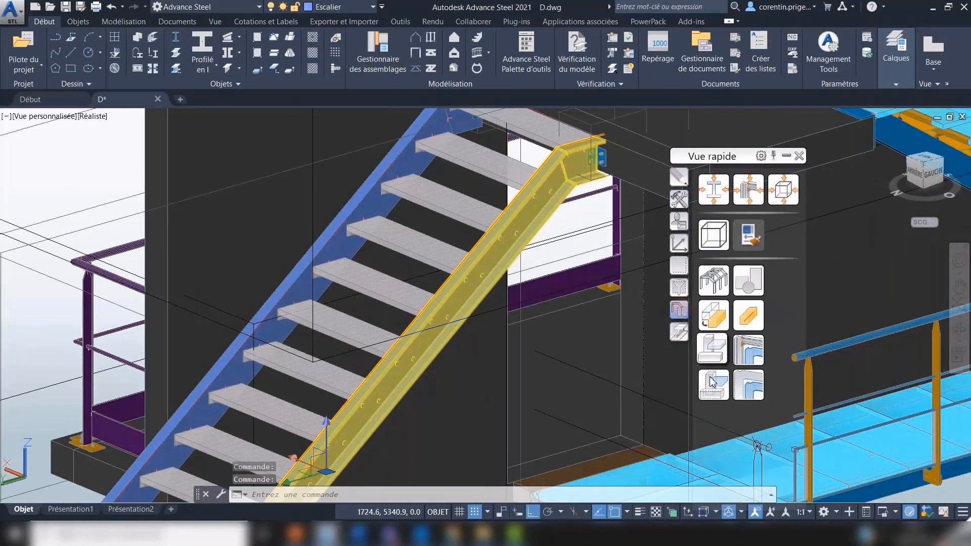
pyautogui.click(713, 189)
pyautogui.press('Escape')
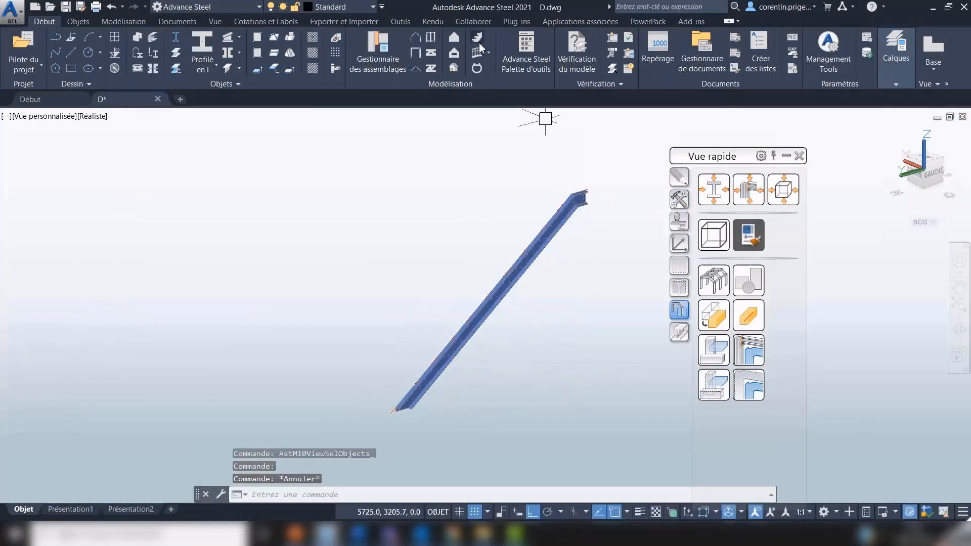
# - Create a railing on the stringer's sloped and upper level sections, from its foot to its upper end, without a nosing reference point
pyautogui.click(477, 52)
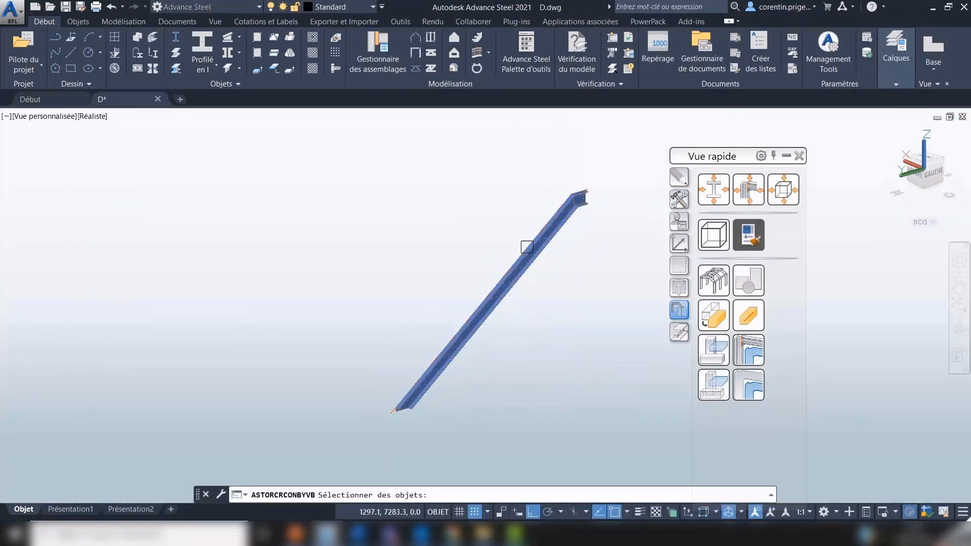
pyautogui.click(527, 248)
pyautogui.scroll(2, 578, 195)
pyautogui.click(577, 181)
pyautogui.press('Return')
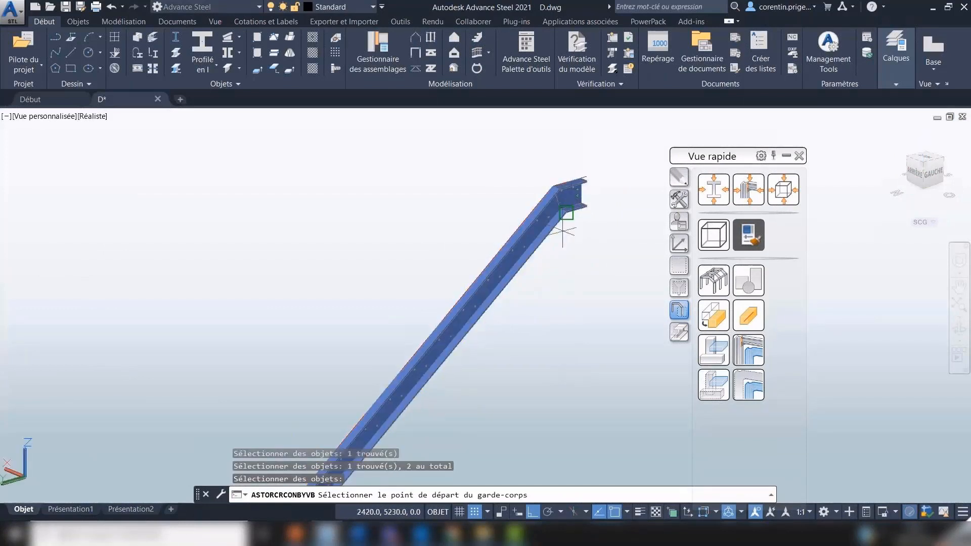
pyautogui.moveTo(387, 450); pyautogui.dragTo(418, 229, button='middle')
pyautogui.scroll(4, 362, 205)
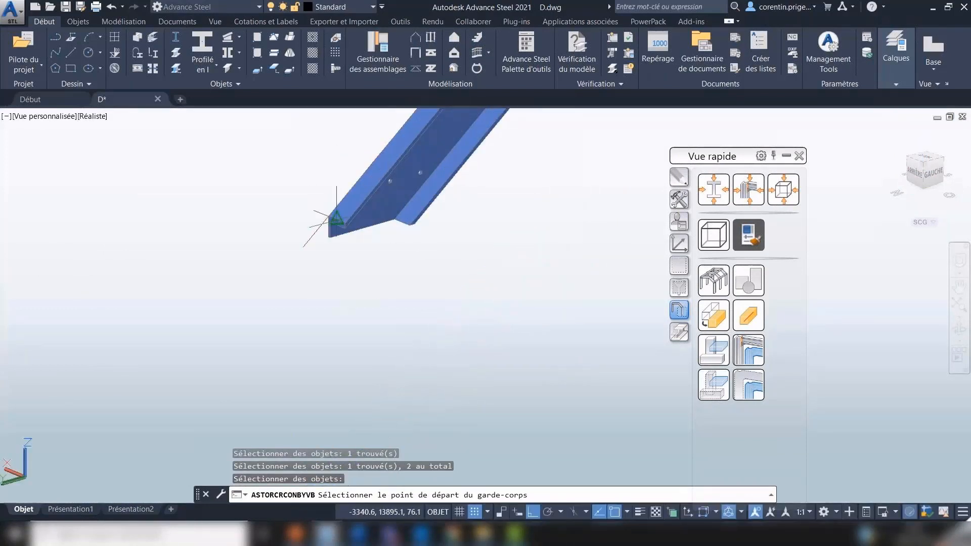
pyautogui.click(331, 218)
pyautogui.scroll(-5, 333, 207)
pyautogui.scroll(4, 273, 263)
pyautogui.scroll(1, 299, 223)
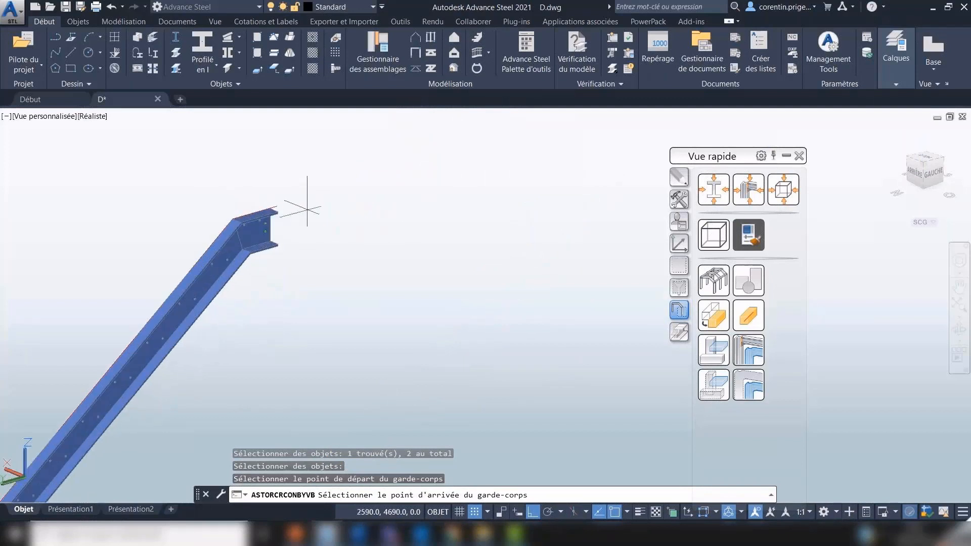
pyautogui.click(265, 211)
pyautogui.scroll(-3, 329, 258)
pyautogui.moveTo(328, 258); pyautogui.dragTo(382, 250, button='middle')
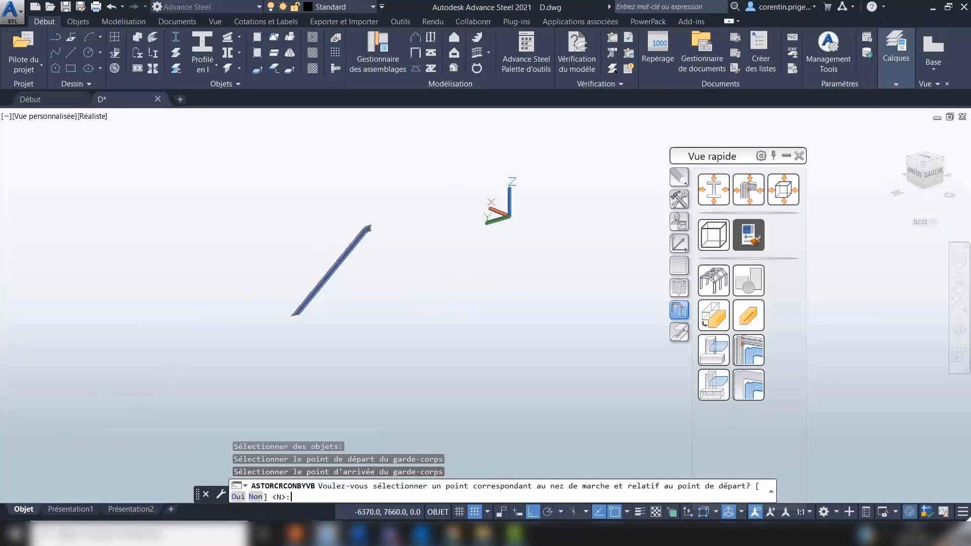
pyautogui.press('Return')
pyautogui.scroll(10, 319, 317)
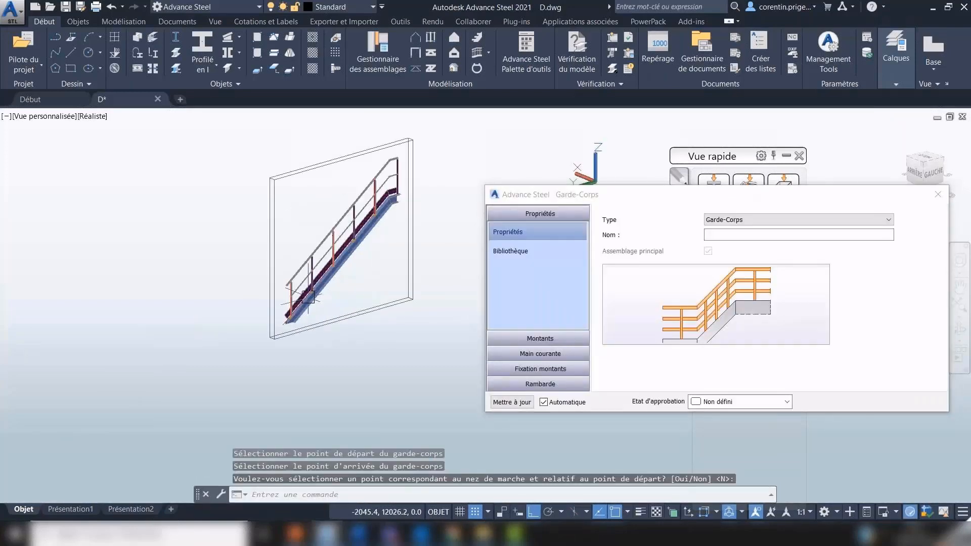
pyautogui.press('Return')
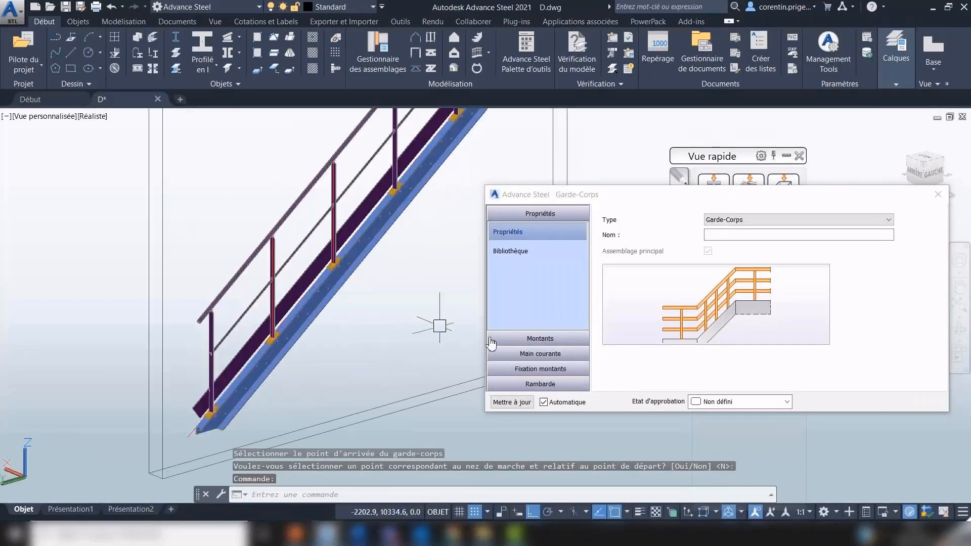
# - In the railing's post-to-handrail connection, set the gap (Jeu) to 0 and Hauteur chanfrein 1 to 60
pyautogui.click(551, 338)
pyautogui.click(533, 304)
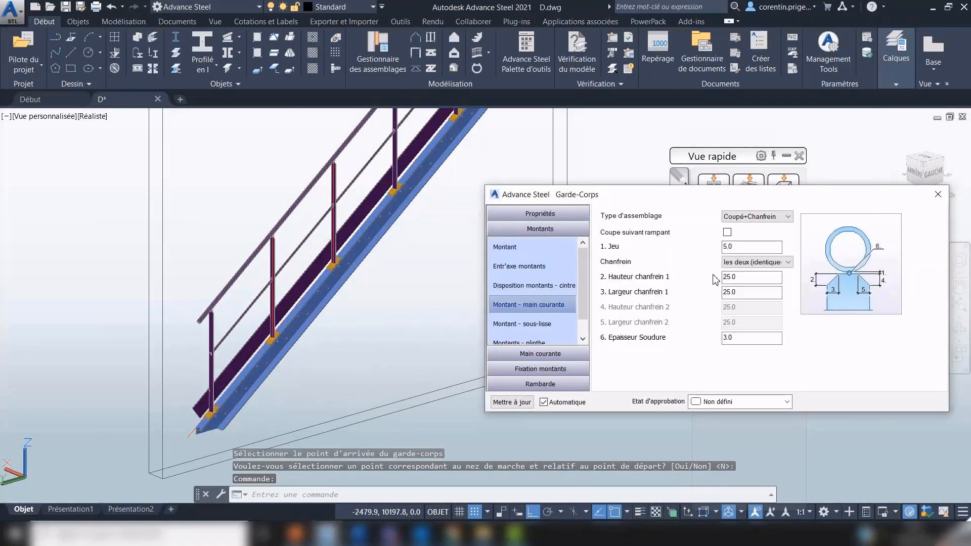
pyautogui.scroll(3, 338, 169)
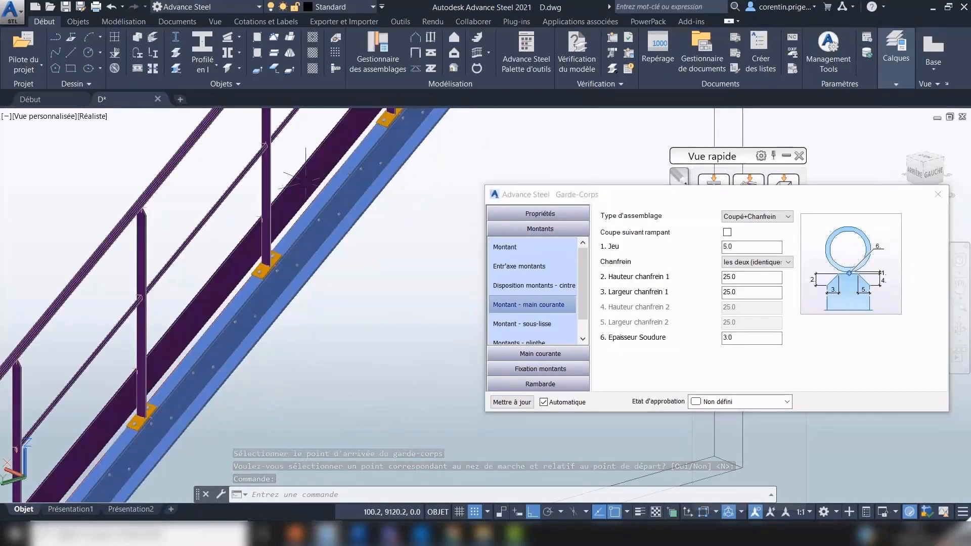
pyautogui.scroll(4, 270, 193)
pyautogui.keyDown('shift'); pyautogui.moveTo(285, 216); pyautogui.dragTo(253, 204, button='middle'); pyautogui.keyUp('shift')
pyautogui.doubleClick(733, 246)
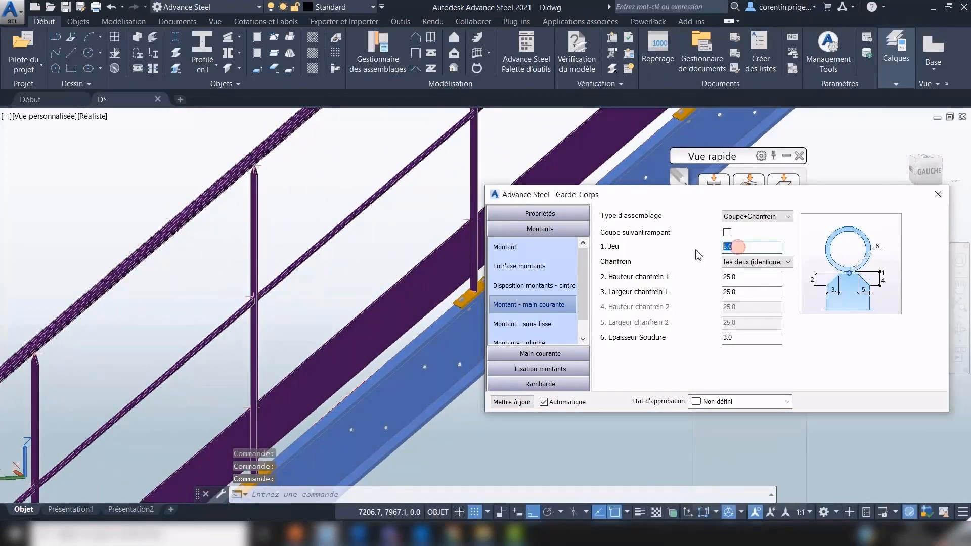
pyautogui.write('0')
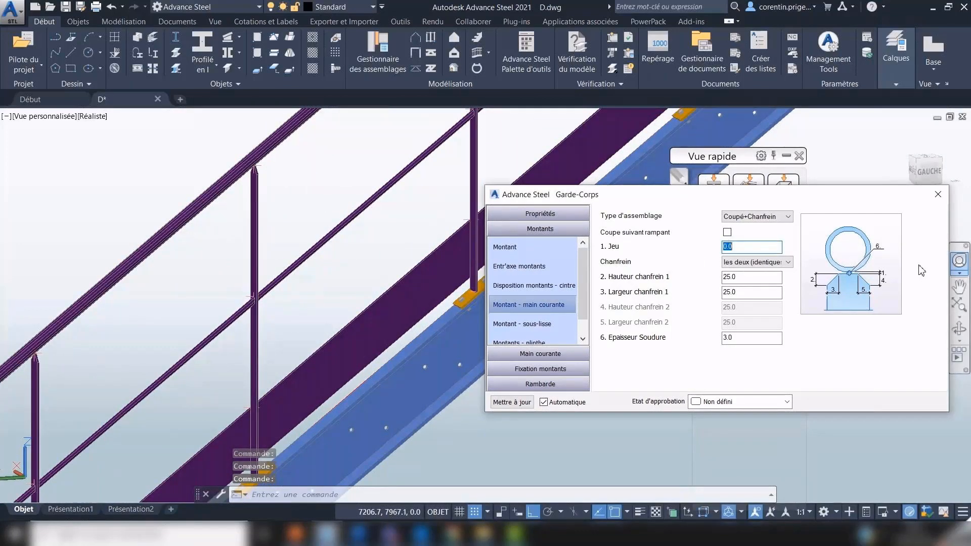
pyautogui.doubleClick(764, 276)
pyautogui.write('60')
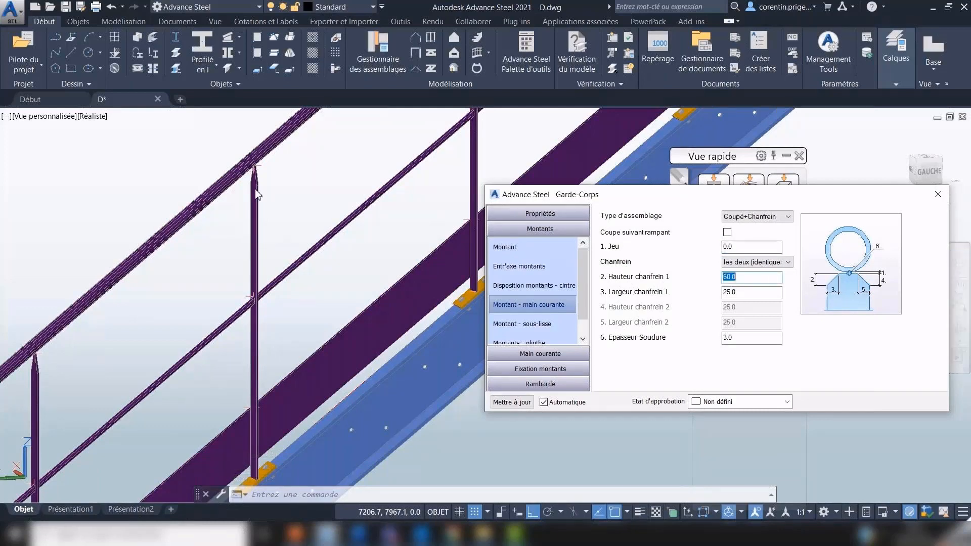
# - Set the individual post offset (Décalage par montant) of post 6 to -150
pyautogui.scroll(-4, 257, 193)
pyautogui.moveTo(342, 252); pyautogui.dragTo(230, 341, button='middle')
pyautogui.click(533, 247)
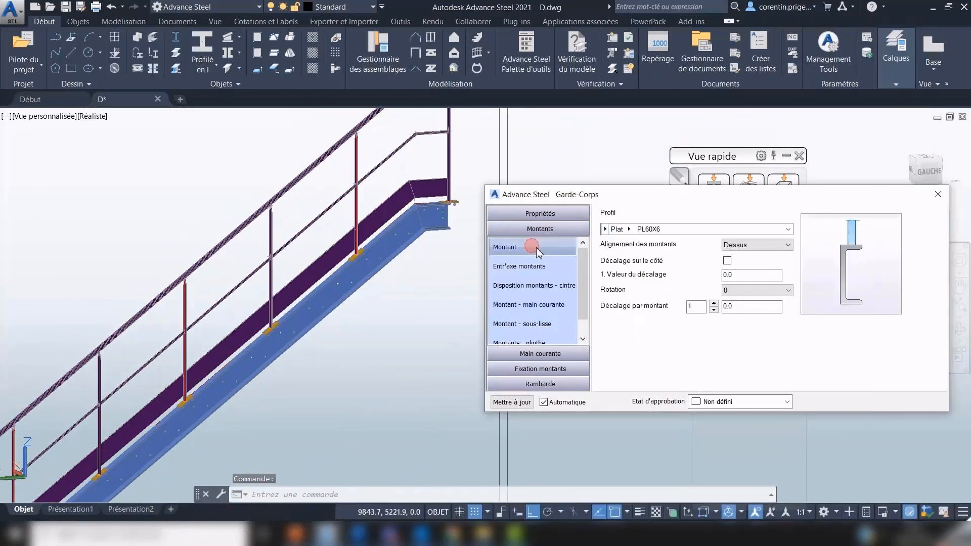
pyautogui.click(713, 304)
pyautogui.click(712, 305)
pyautogui.click(711, 305)
pyautogui.click(712, 304)
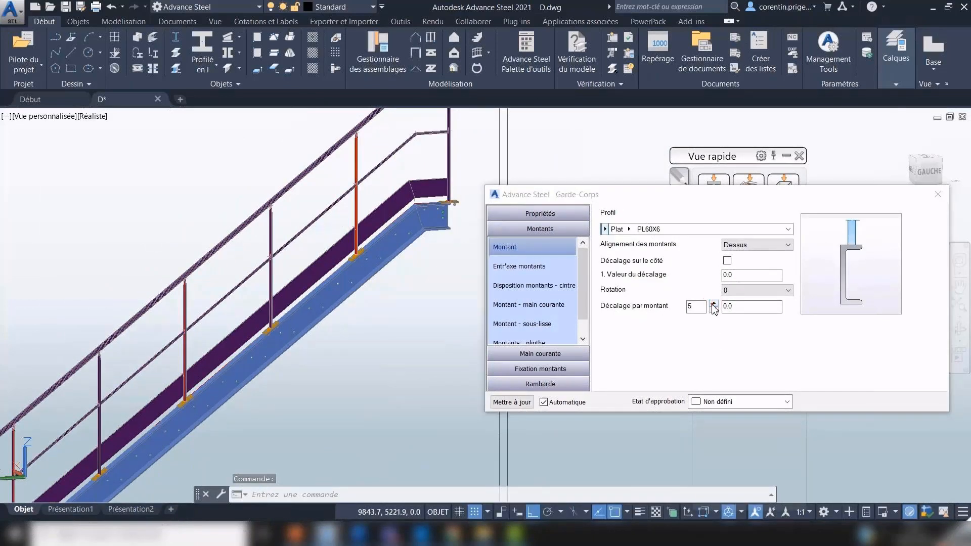
pyautogui.click(711, 304)
pyautogui.doubleClick(727, 306)
pyautogui.press('BackSpace')
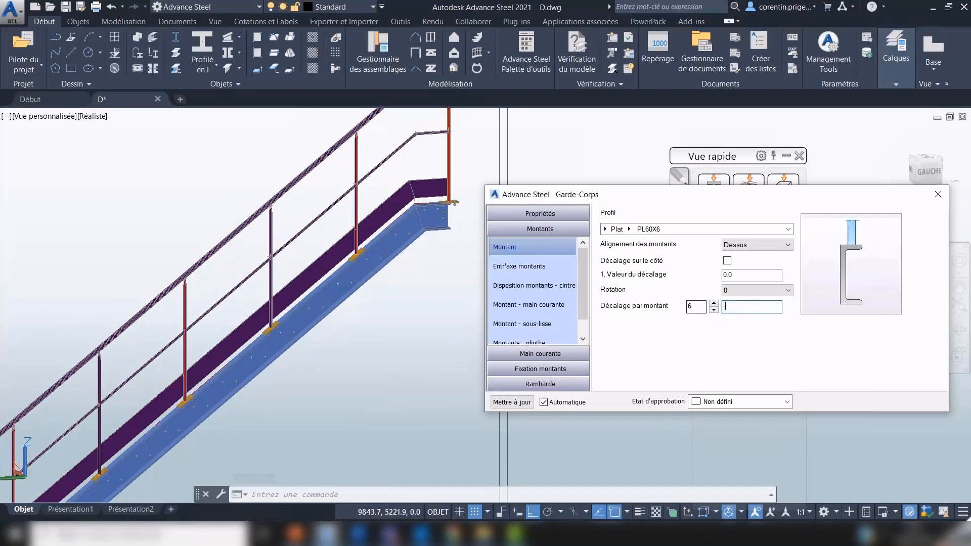
pyautogui.write('-150')
pyautogui.press('Return')
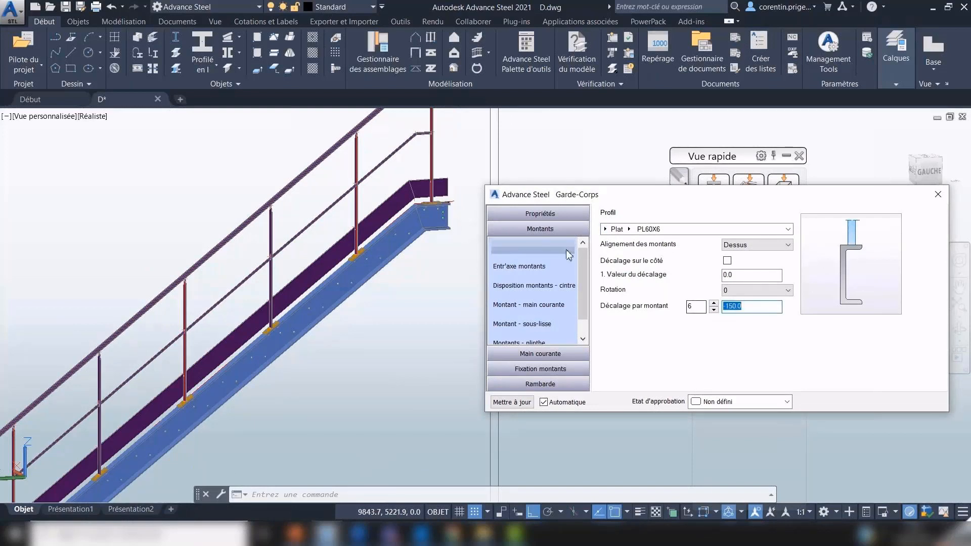
# - Set the assembly type at the start of the railing's handrail (Début Main-Cour.) to Retour cintré
pyautogui.scroll(-3, 445, 215)
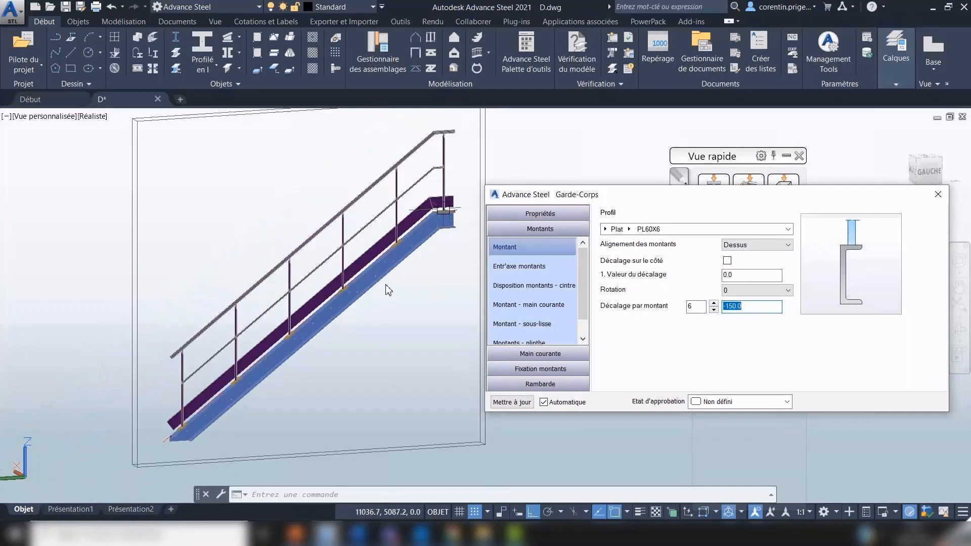
pyautogui.scroll(-1, 217, 335)
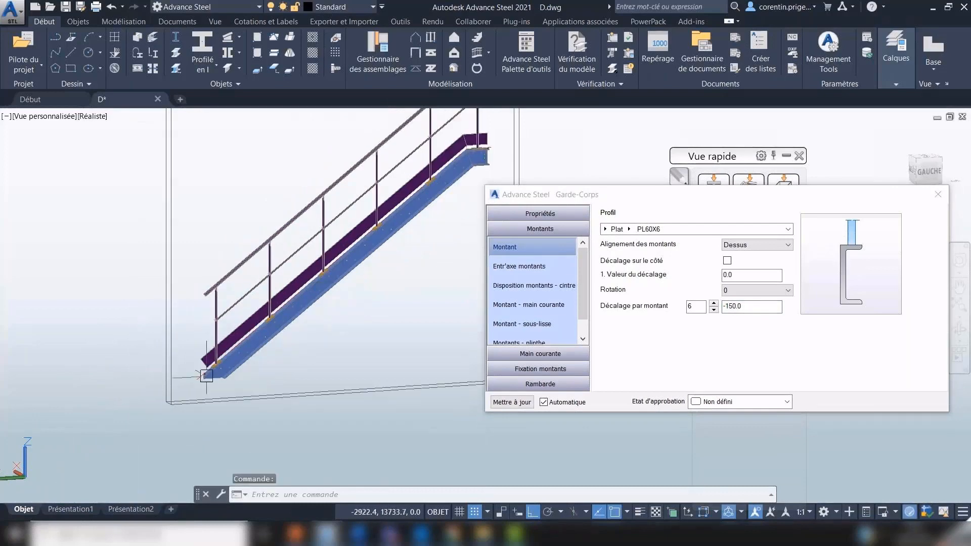
pyautogui.keyDown('shift'); pyautogui.moveTo(210, 374); pyautogui.dragTo(264, 374, button='middle'); pyautogui.keyUp('shift')
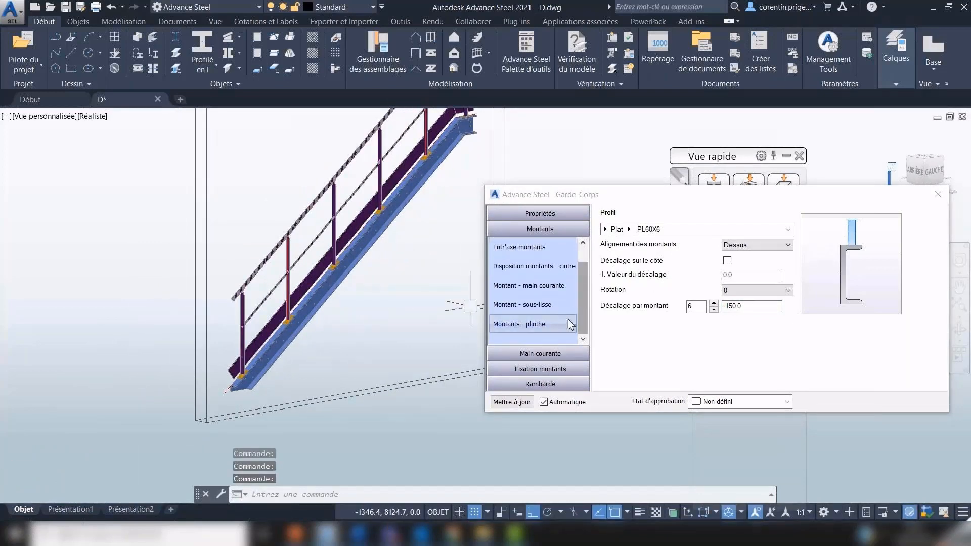
pyautogui.click(548, 353)
pyautogui.scroll(-1, 548, 334)
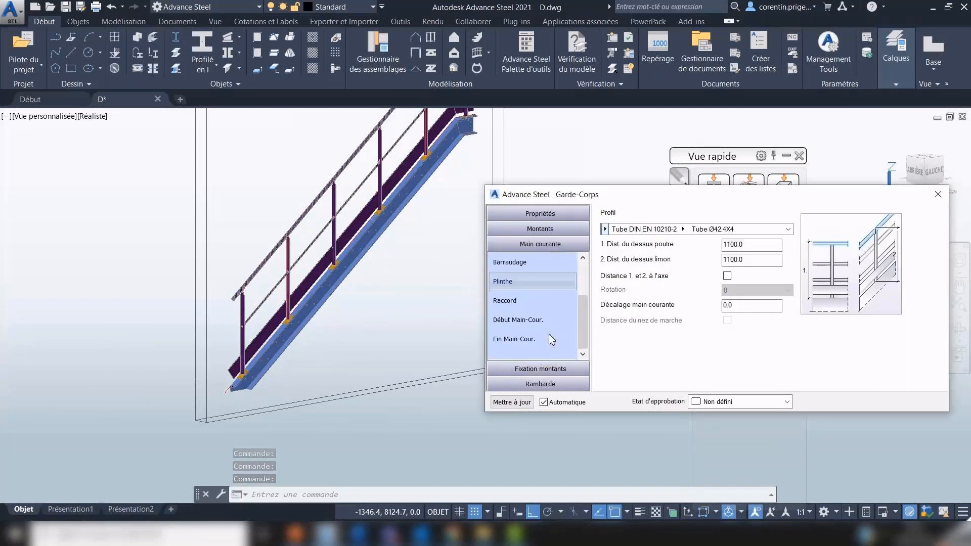
pyautogui.click(544, 338)
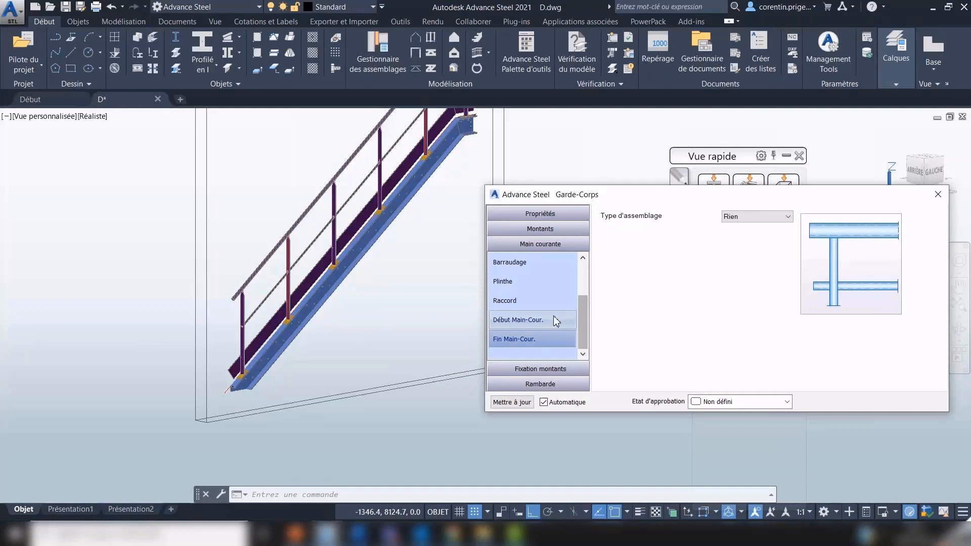
pyautogui.click(554, 321)
pyautogui.click(752, 216)
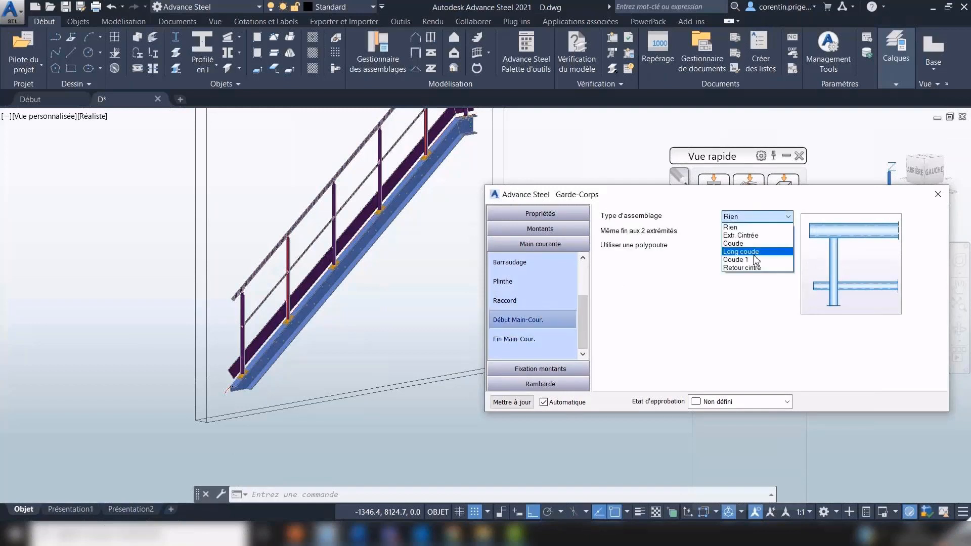
pyautogui.click(753, 267)
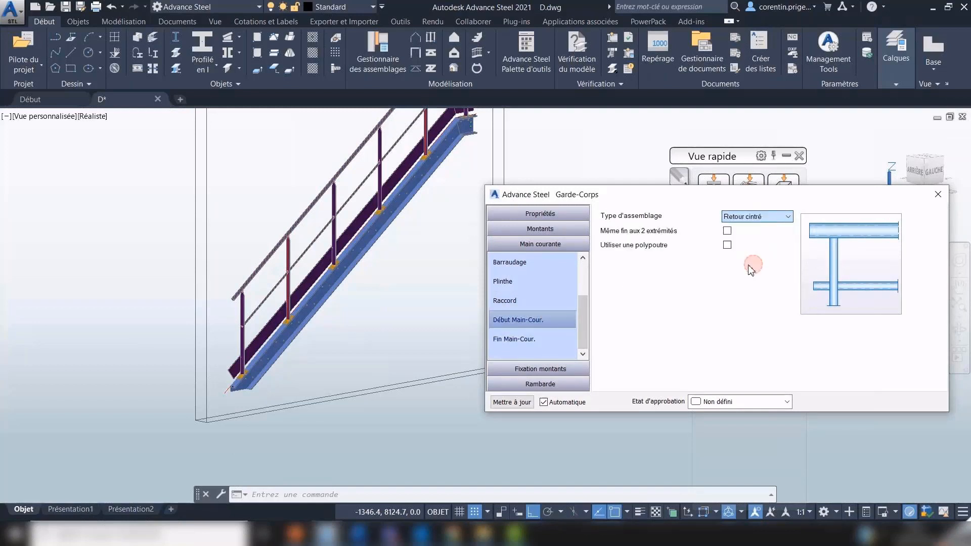
# - Set the curved return's Hauteur to 475 and close the railing settings
pyautogui.doubleClick(745, 318)
pyautogui.write('4')
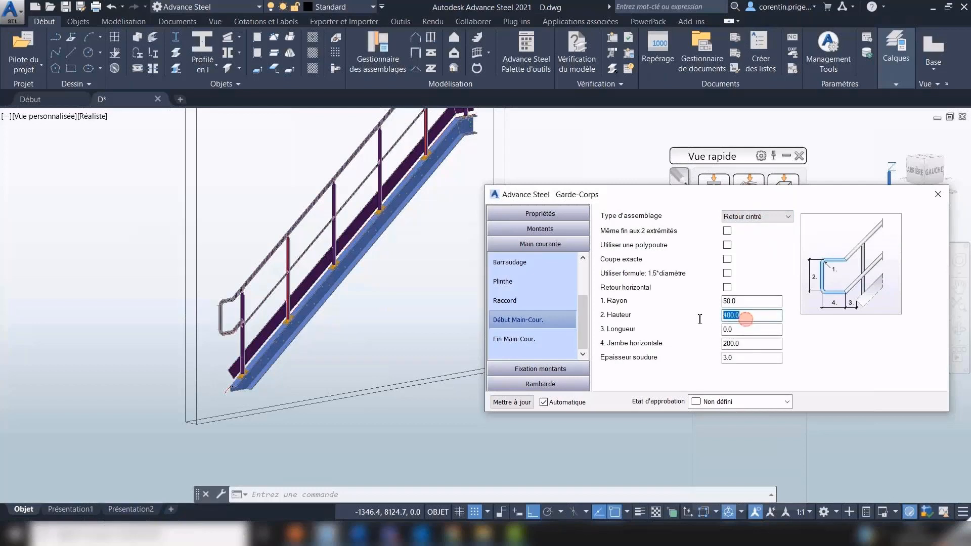
pyautogui.write('75')
pyautogui.press('Return')
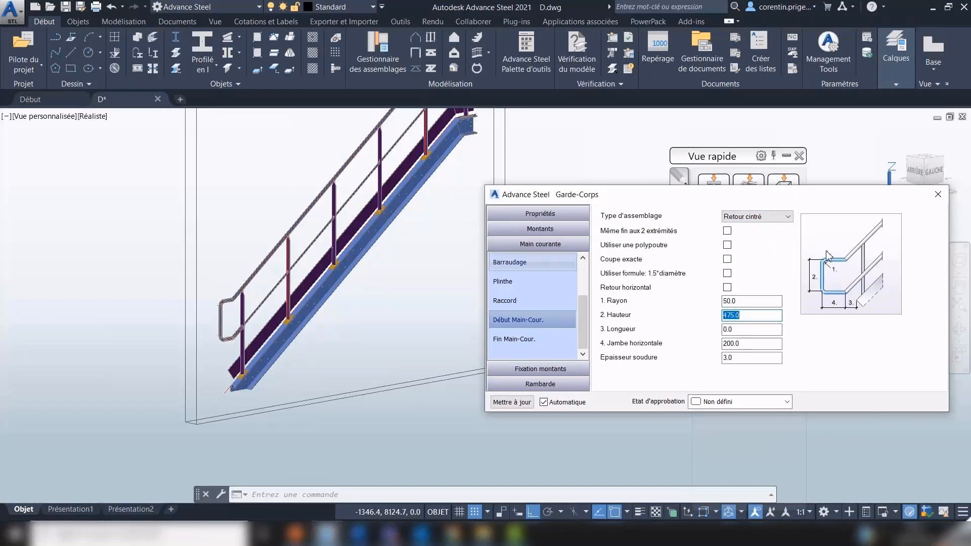
pyautogui.click(937, 194)
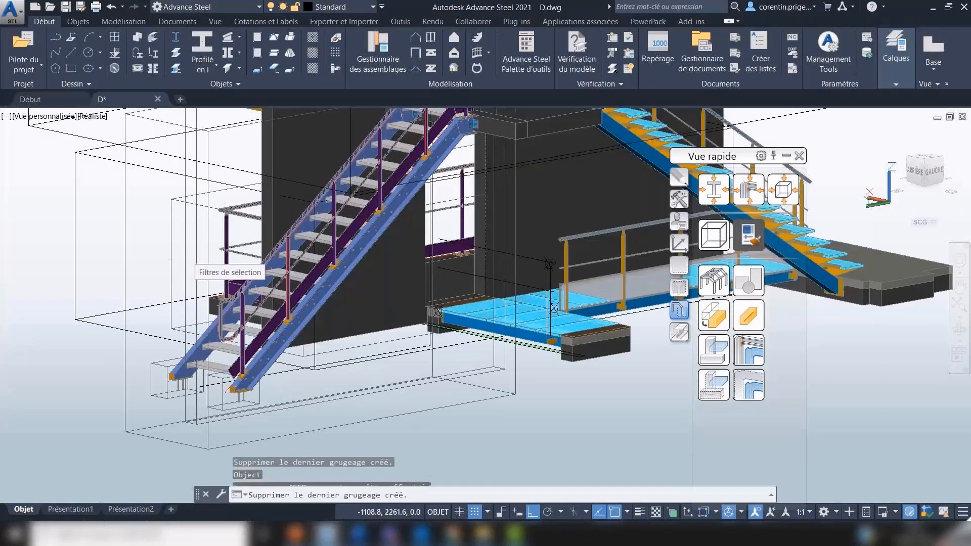
# - Mirror the railing with its connections to the stair's other stringer about the stair's centreline, keeping the original
pyautogui.click(191, 121)
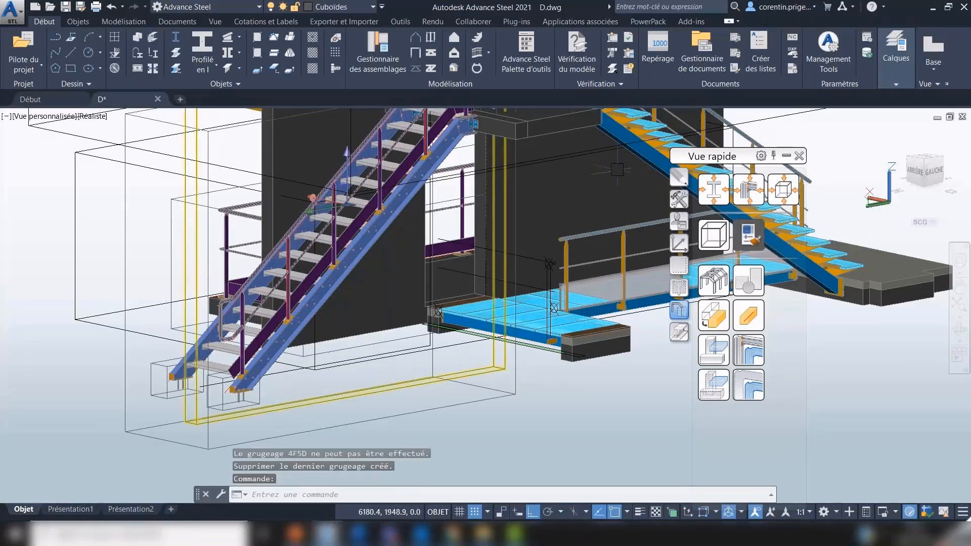
pyautogui.click(679, 199)
pyautogui.click(714, 269)
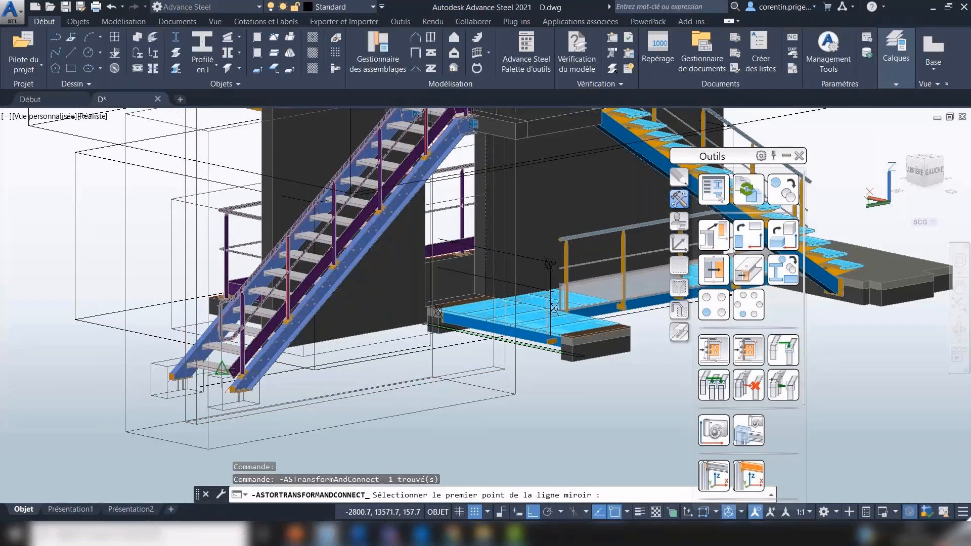
pyautogui.click(225, 373)
pyautogui.click(68, 391)
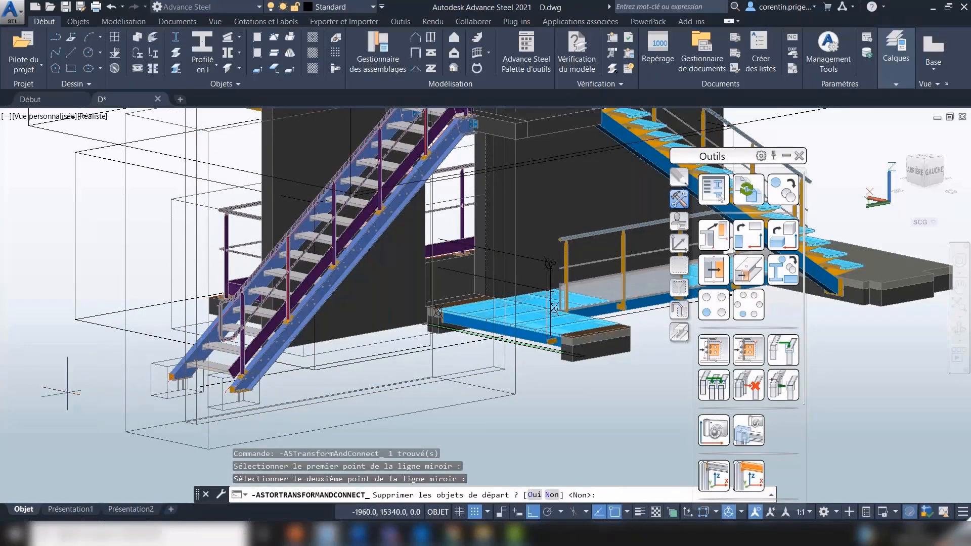
pyautogui.press('Return')
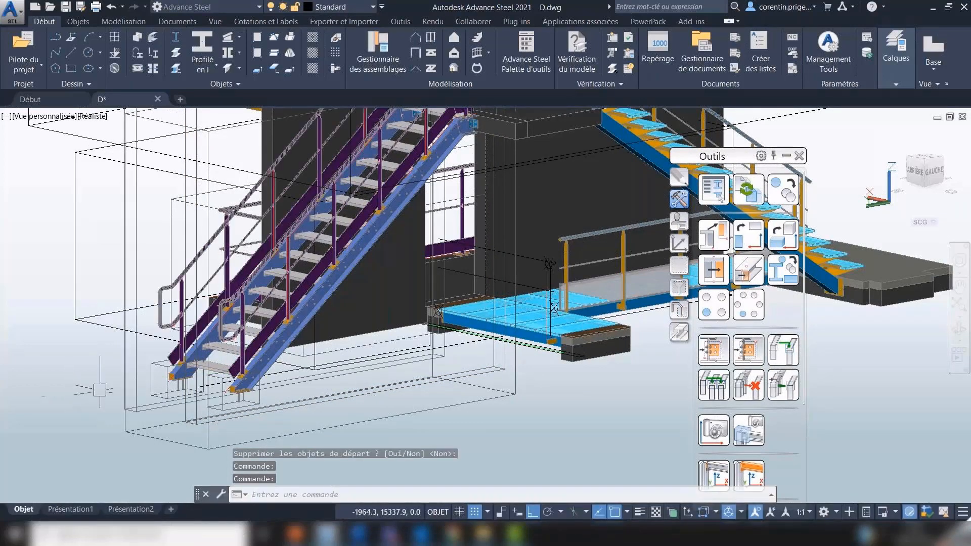
# - In the mirrored railing's toe board (Plinthe) settings, switch the toe board to the stair side of the posts
pyautogui.scroll(3, 188, 355)
pyautogui.scroll(3, 172, 324)
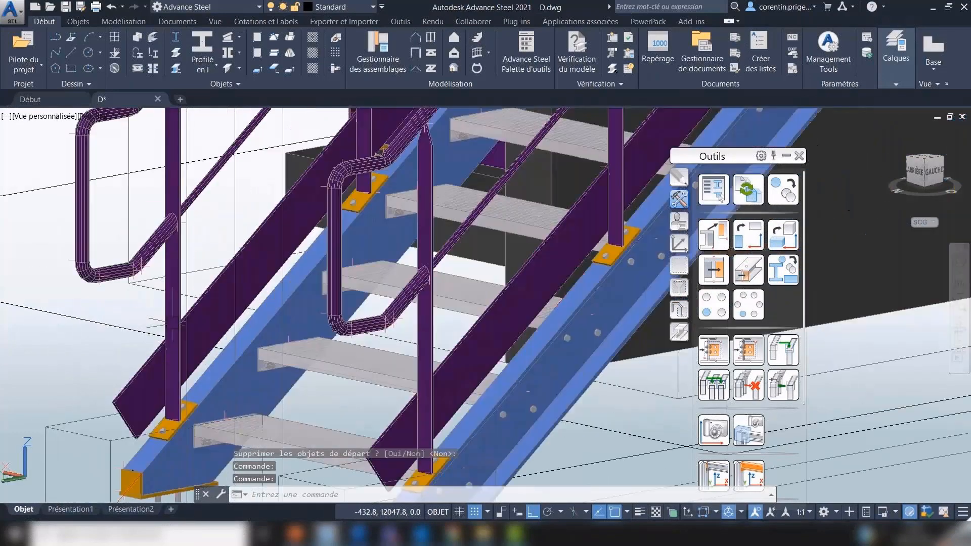
pyautogui.click(173, 324)
pyautogui.rightClick(173, 325)
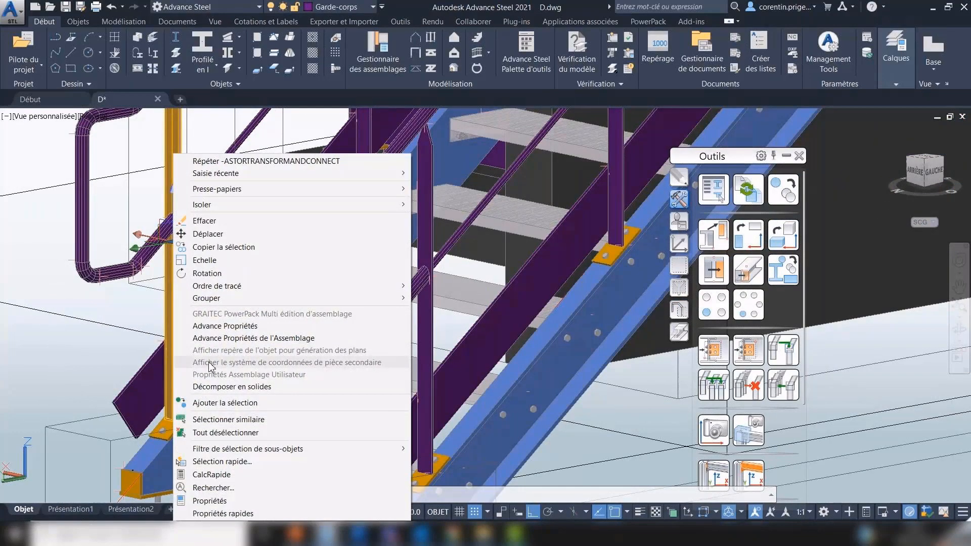
pyautogui.click(238, 338)
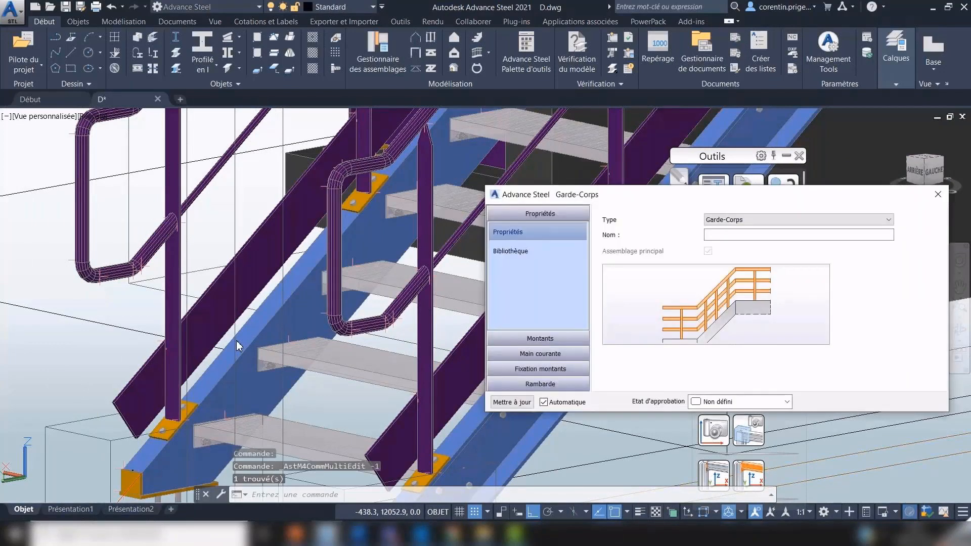
pyautogui.click(539, 338)
pyautogui.click(538, 355)
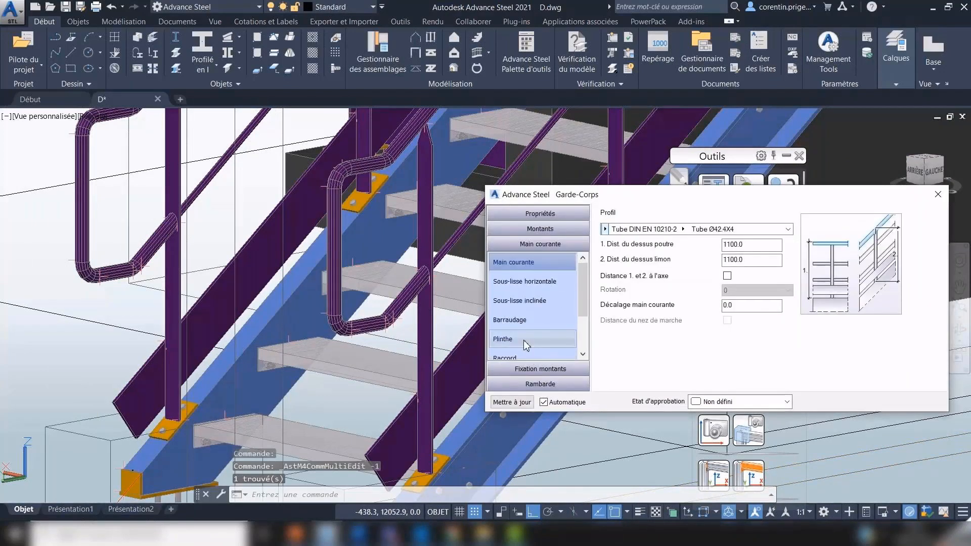
pyautogui.click(506, 339)
pyautogui.click(750, 279)
pyautogui.click(744, 291)
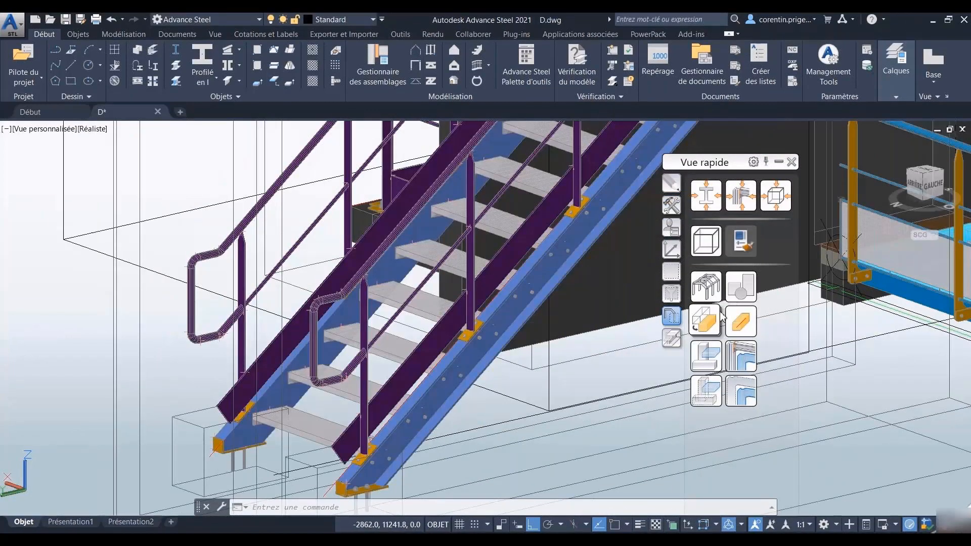
# - Turn off the Cuboïdes layer for the model
pyautogui.click(705, 286)
pyautogui.scroll(-3, 553, 370)
pyautogui.keyDown('shift'); pyautogui.moveTo(557, 365); pyautogui.dragTo(349, 375, button='middle'); pyautogui.keyUp('shift')
pyautogui.scroll(-3, 348, 384)
pyautogui.scroll(-5, 496, 295)
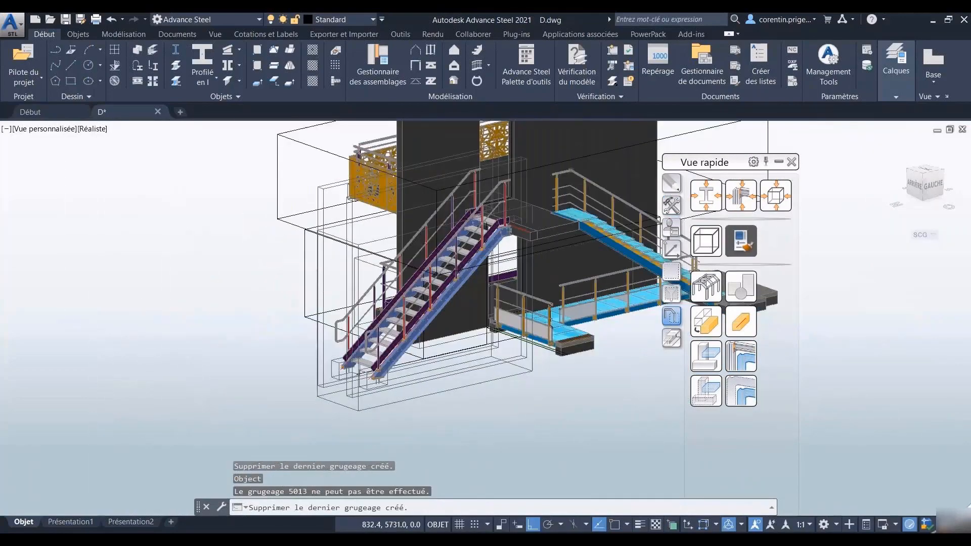
pyautogui.moveTo(517, 296); pyautogui.dragTo(421, 359, button='middle')
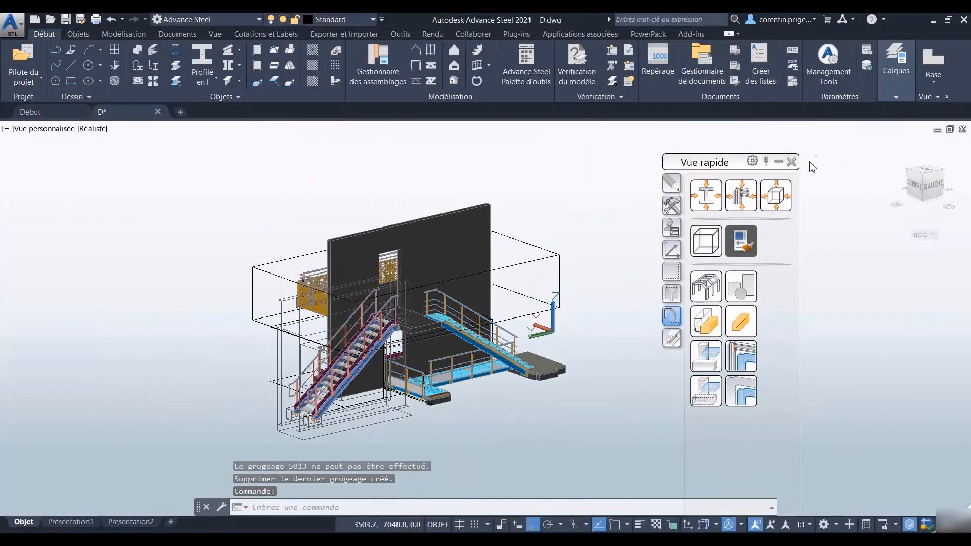
pyautogui.click(892, 96)
pyautogui.click(902, 110)
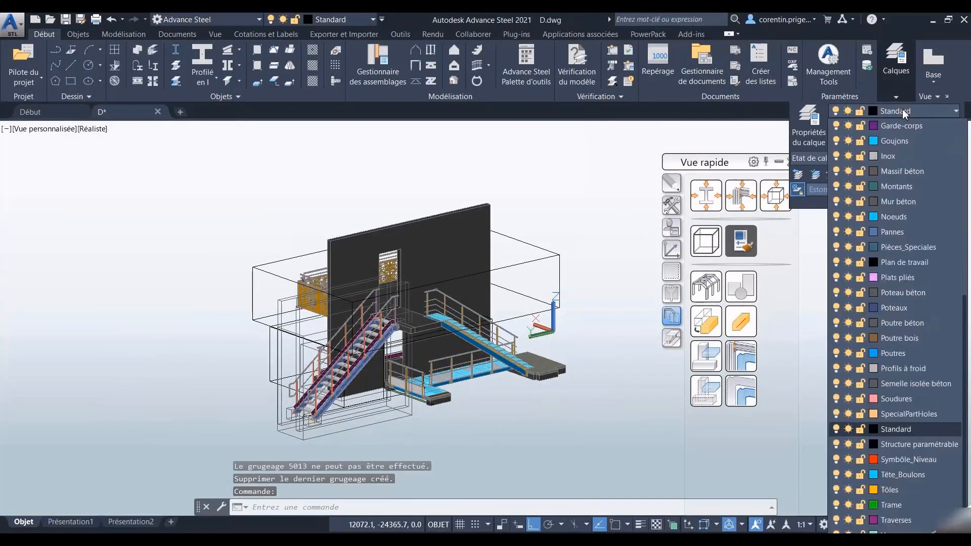
pyautogui.scroll(7, 864, 201)
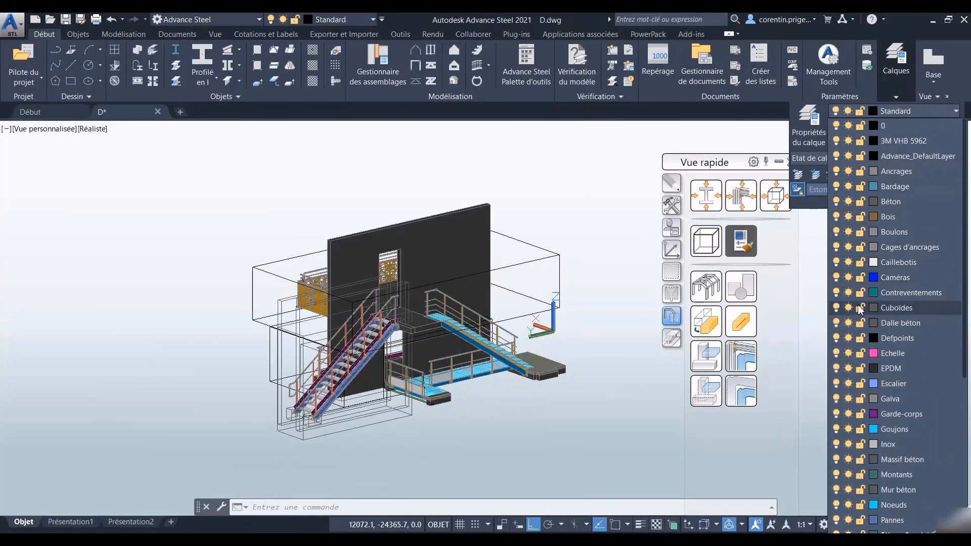
pyautogui.click(836, 308)
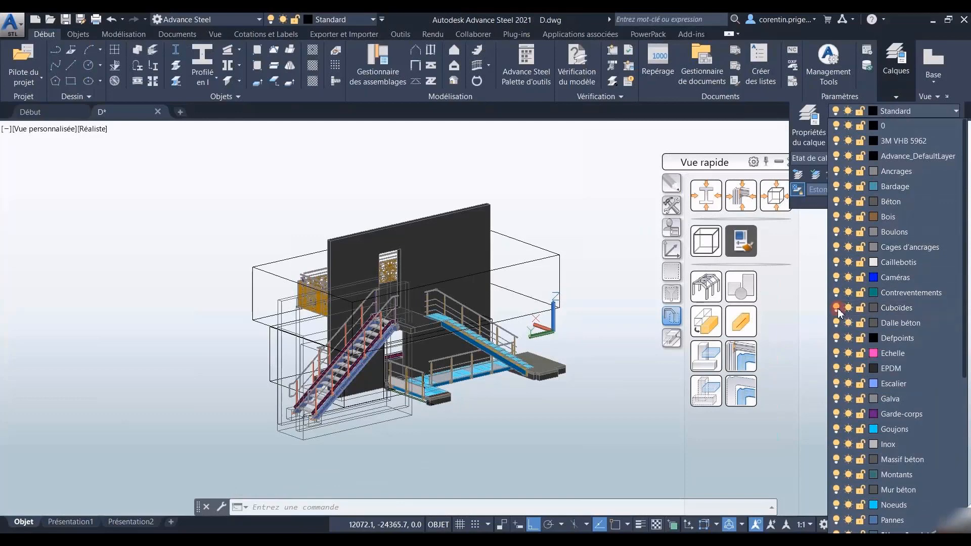
# - Hide the remaining large wireframe boxes around the stairs and wall
pyautogui.click(671, 294)
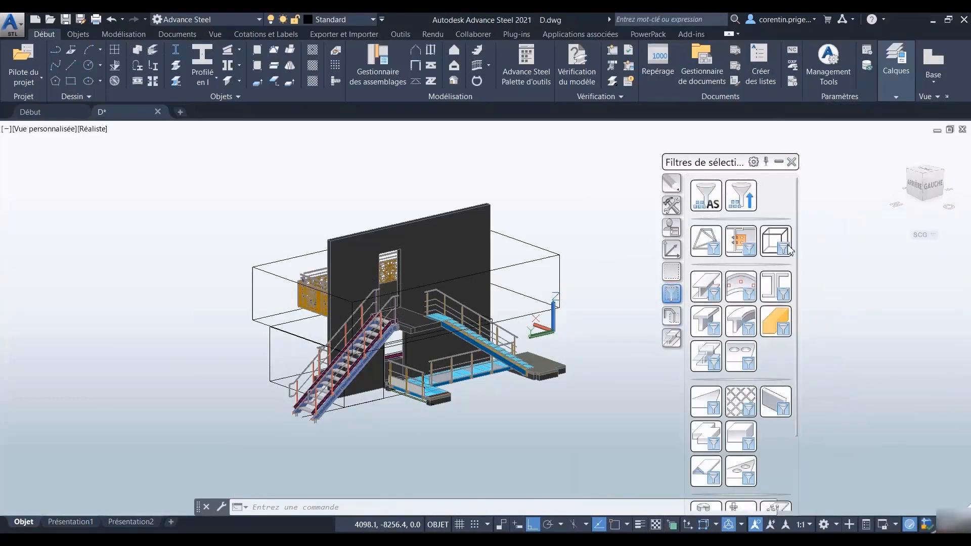
pyautogui.click(677, 322)
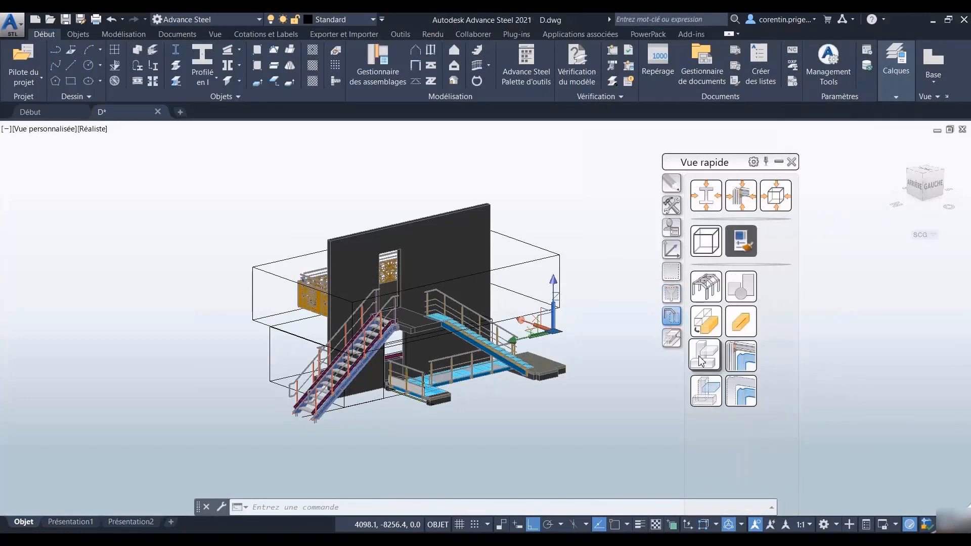
pyautogui.moveTo(447, 394); pyautogui.dragTo(419, 367, button='middle')
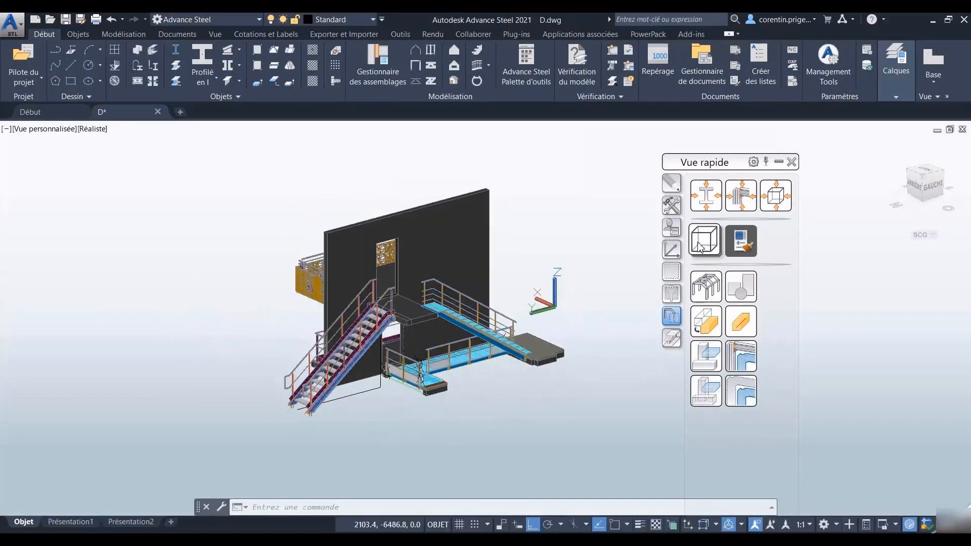
pyautogui.moveTo(473, 309); pyautogui.dragTo(501, 314, button='middle')
pyautogui.scroll(3, 474, 328)
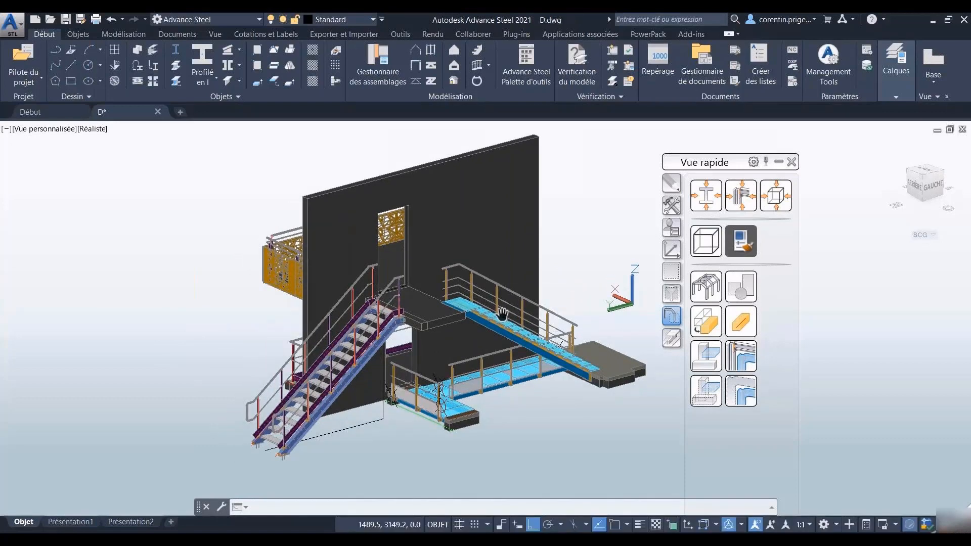
# - Preview the assembly drawing [A] - GC1 (A3) 001.dwg in the document manager and examine its parts list
pyautogui.click(178, 34)
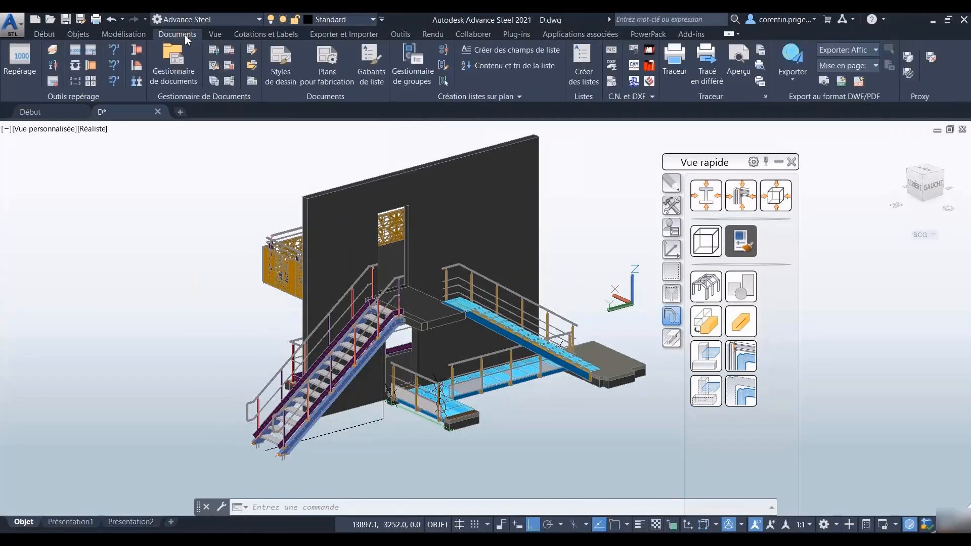
pyautogui.click(173, 59)
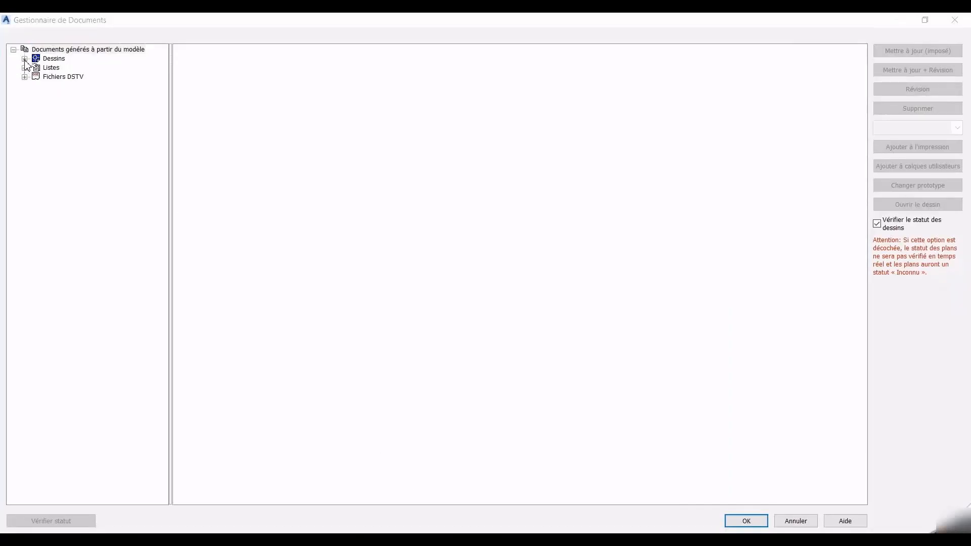
pyautogui.click(24, 58)
pyautogui.click(35, 68)
pyautogui.click(83, 77)
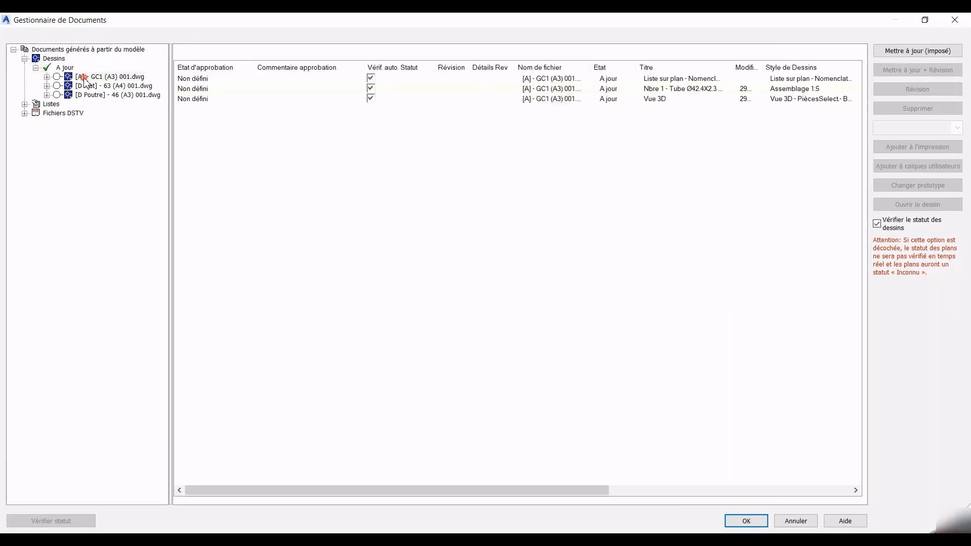
pyautogui.click(235, 50)
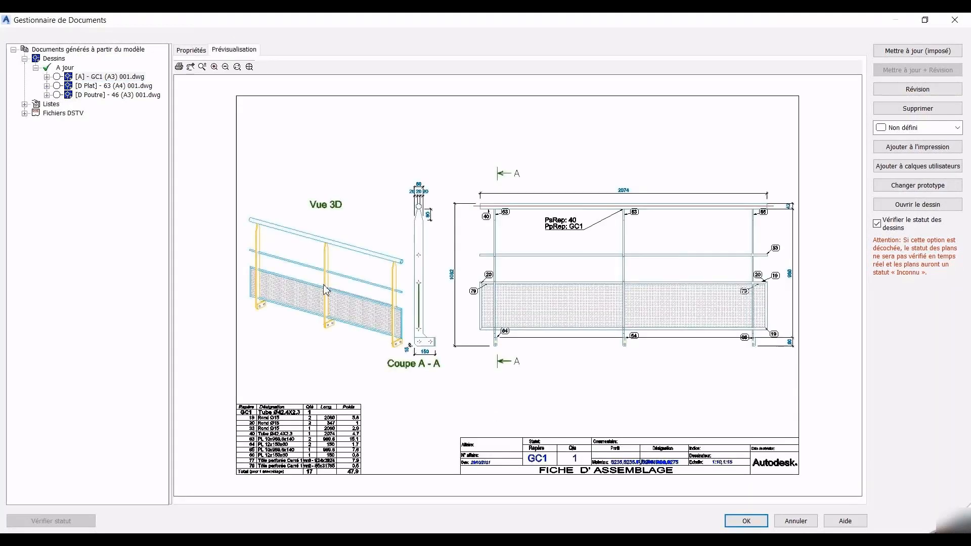
pyautogui.scroll(5, 338, 316)
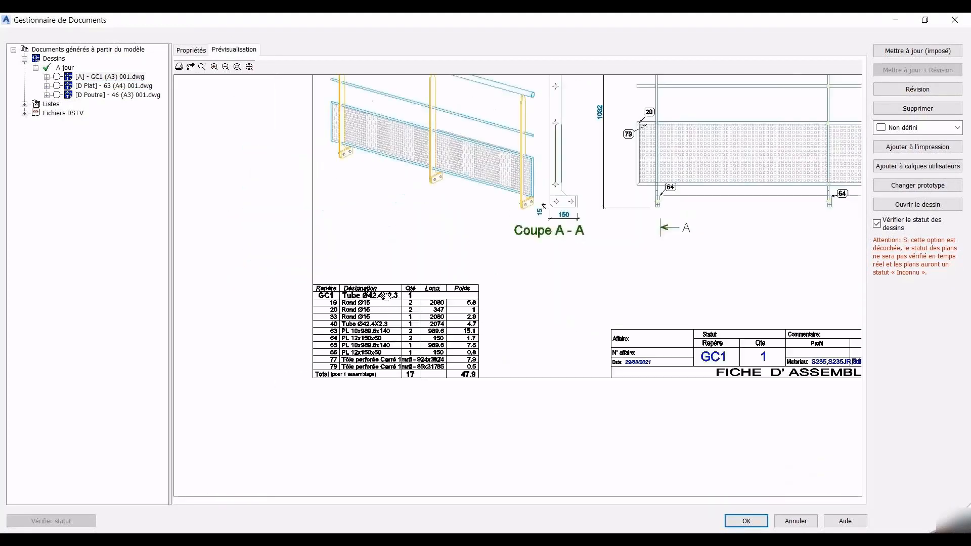
pyautogui.scroll(3, 330, 356)
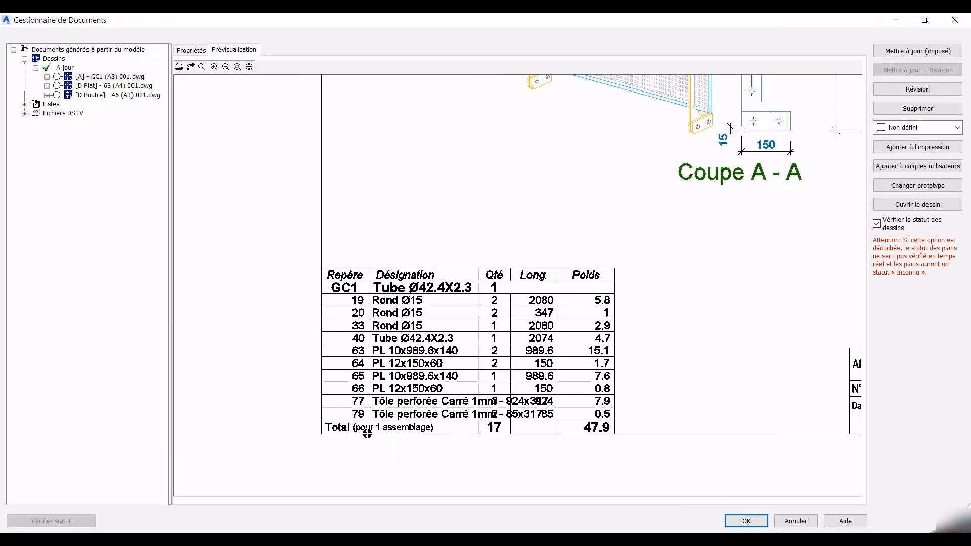
pyautogui.scroll(-4, 643, 343)
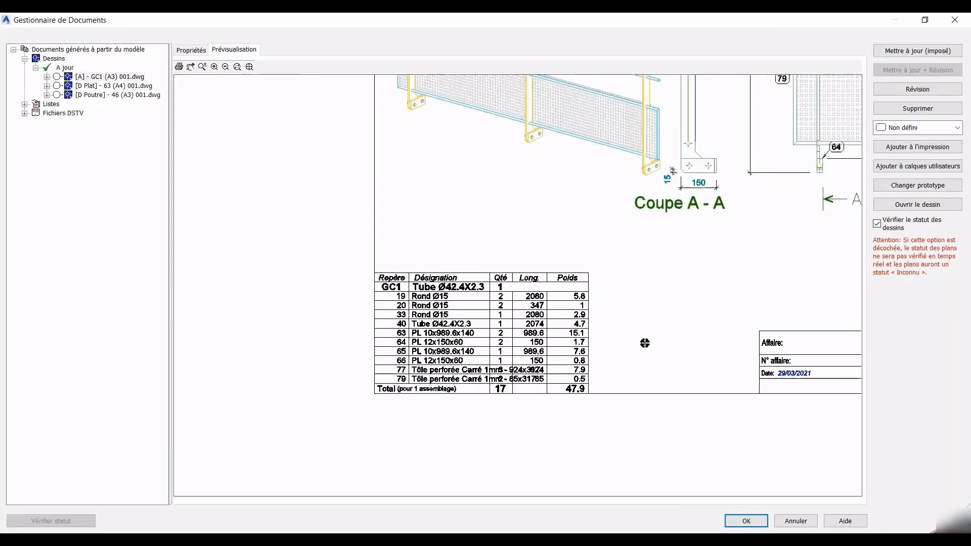
# - Examine the GC1 assembly drawing's title block, 3D view, section A-A and dimensioned front elevation in the preview
pyautogui.moveTo(739, 327)
pyautogui.mouseDown(button='middle')
pyautogui.moveTo(719, 338)
pyautogui.moveTo(504, 363)
pyautogui.mouseUp(button='middle')
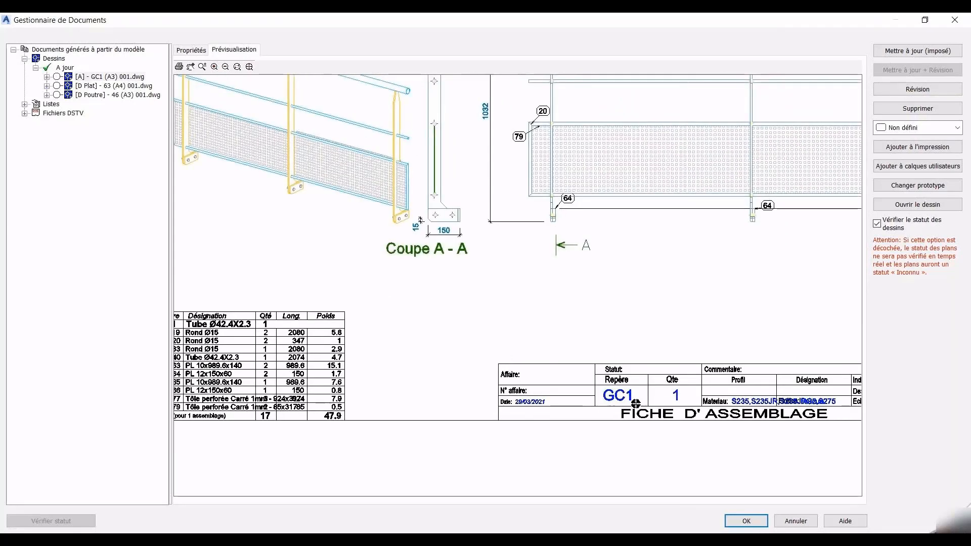
pyautogui.moveTo(599, 326); pyautogui.dragTo(654, 482, button='middle')
pyautogui.moveTo(409, 275); pyautogui.dragTo(393, 325, button='middle')
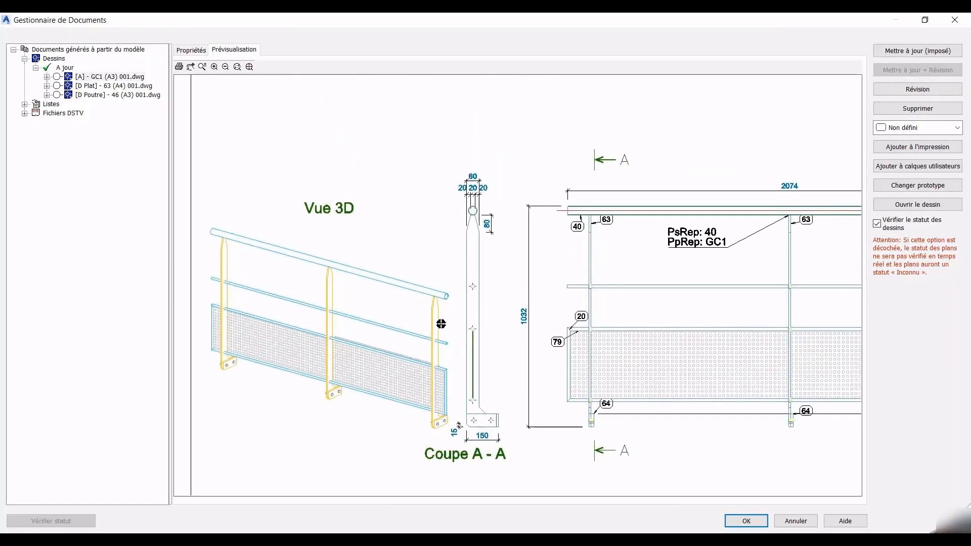
pyautogui.moveTo(736, 324)
pyautogui.mouseDown(button='middle')
pyautogui.moveTo(671, 329)
pyautogui.moveTo(611, 317)
pyautogui.mouseUp(button='middle')
pyautogui.scroll(-5, 607, 326)
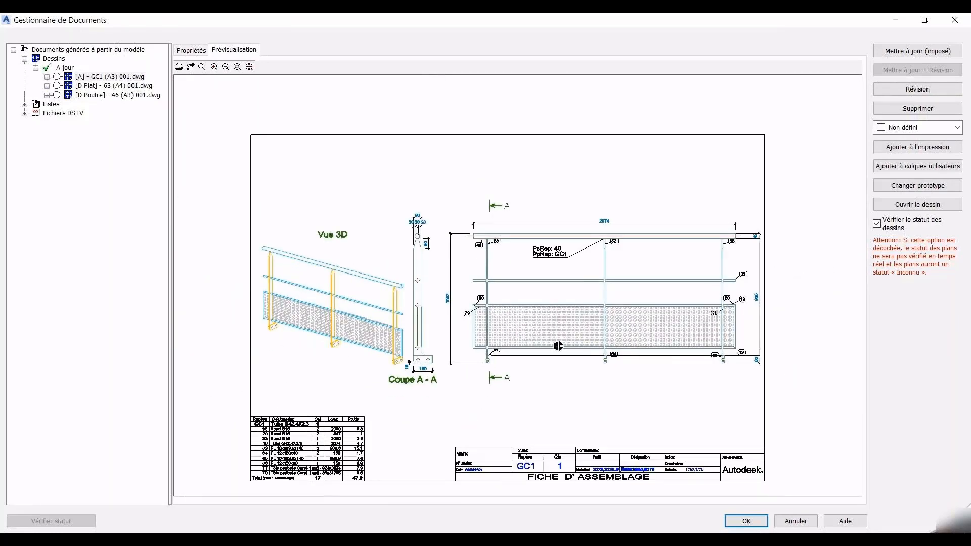
pyautogui.moveTo(558, 346); pyautogui.dragTo(577, 323, button='middle')
pyautogui.scroll(1, 575, 322)
pyautogui.scroll(-1, 564, 329)
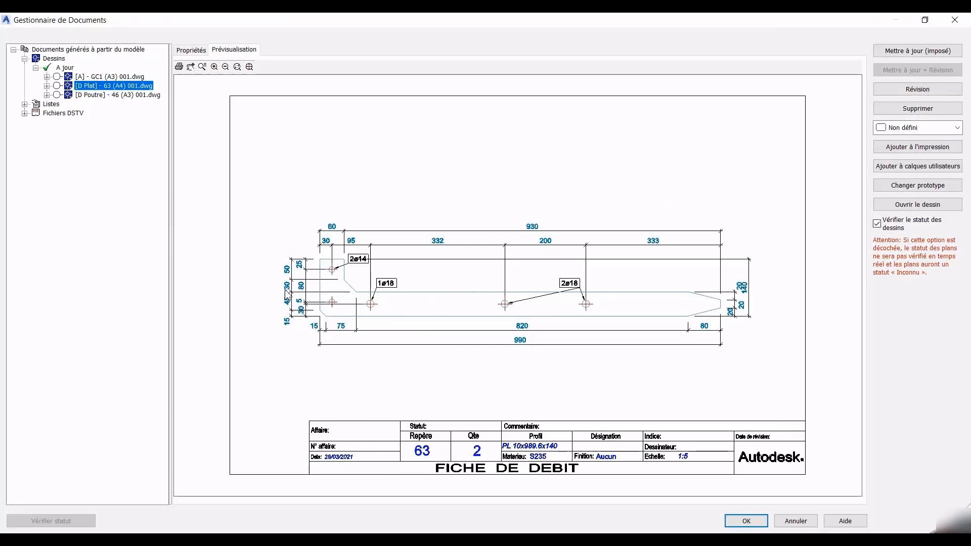
# - Preview the plate drawing [D Plat] - 63 (A4) 001.dwg and the beam drawing [D Poutre] - 46 (A3) 001.dwg
pyautogui.press('ctrl')
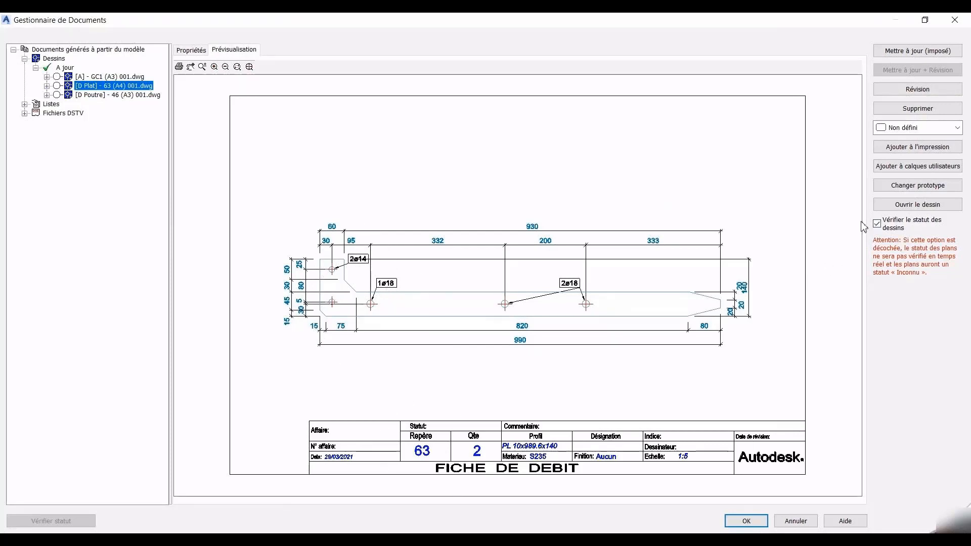
pyautogui.click(97, 95)
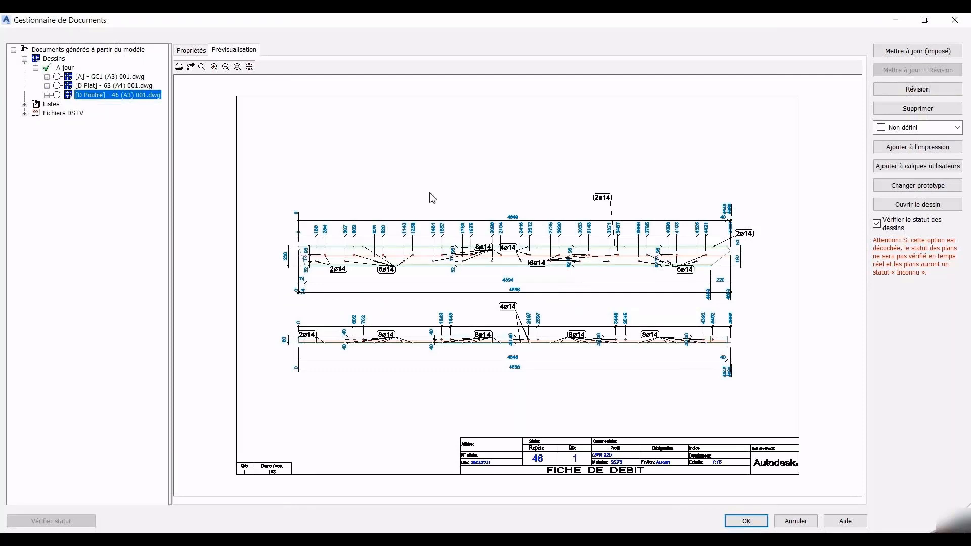
pyautogui.press('ctrl')
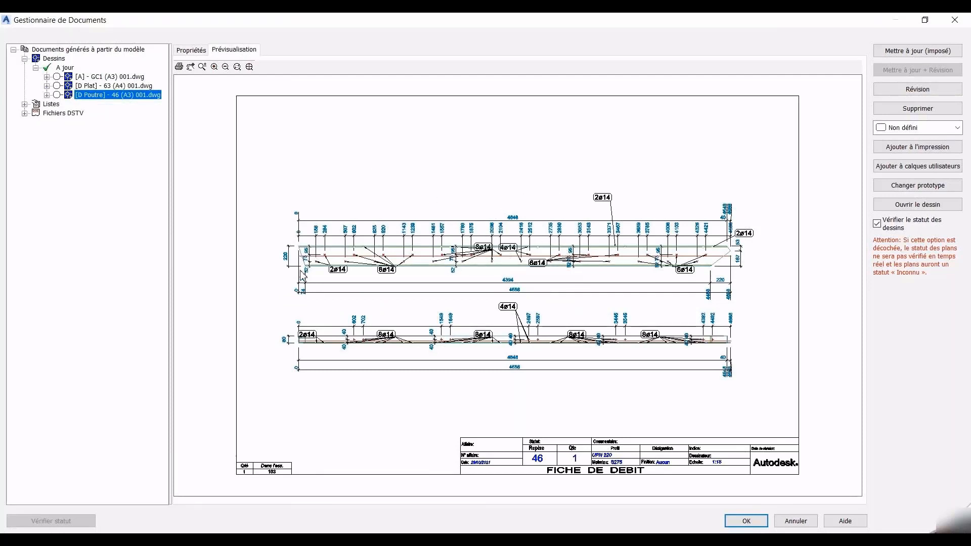